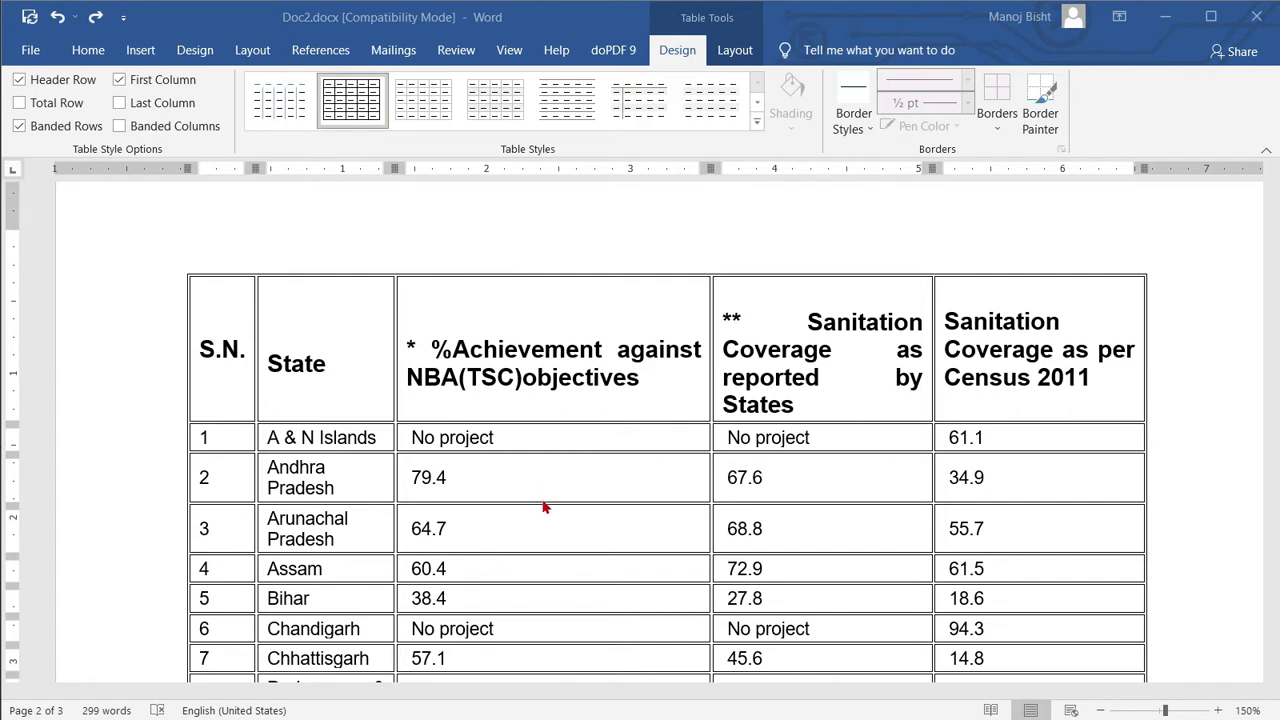
Step: Select the entire Assam row (number 4) in the single-bordered table on page 3
{"action": "scroll", "coordinate": [605, 525], "scroll_direction": "down", "scroll_amount": 3}
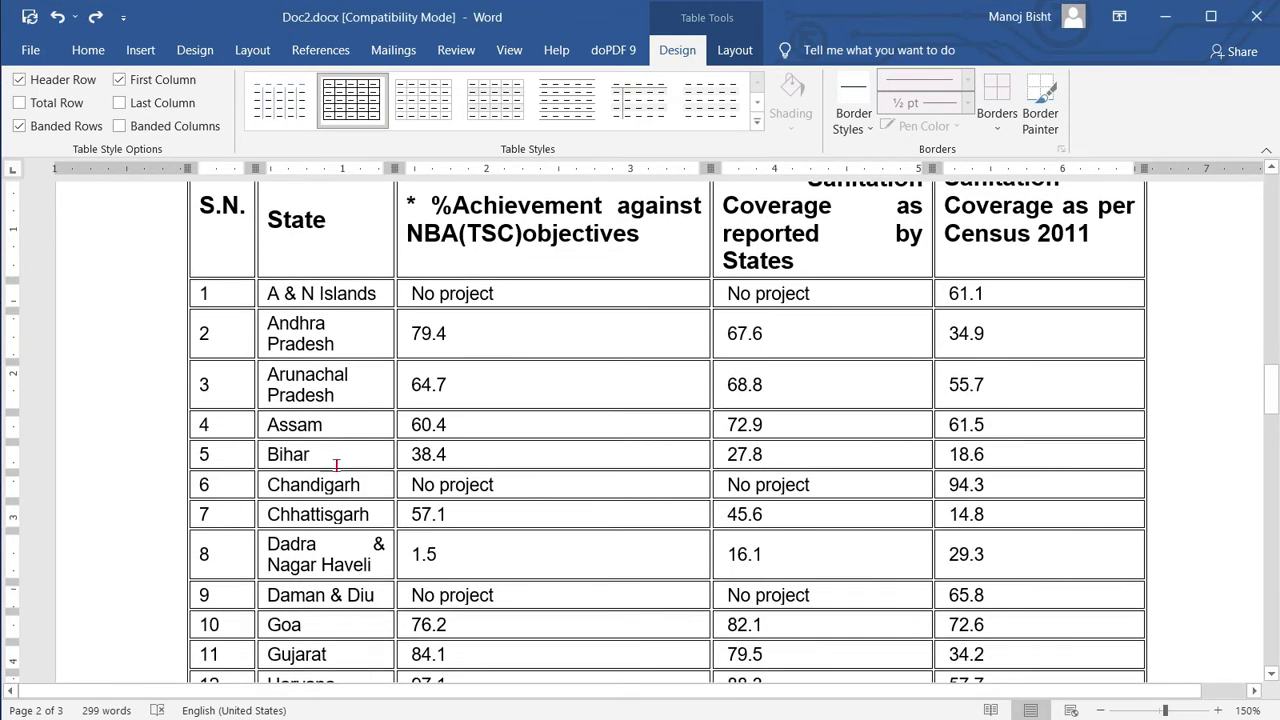
{"action": "scroll", "coordinate": [528, 468], "scroll_direction": "up", "scroll_amount": 3}
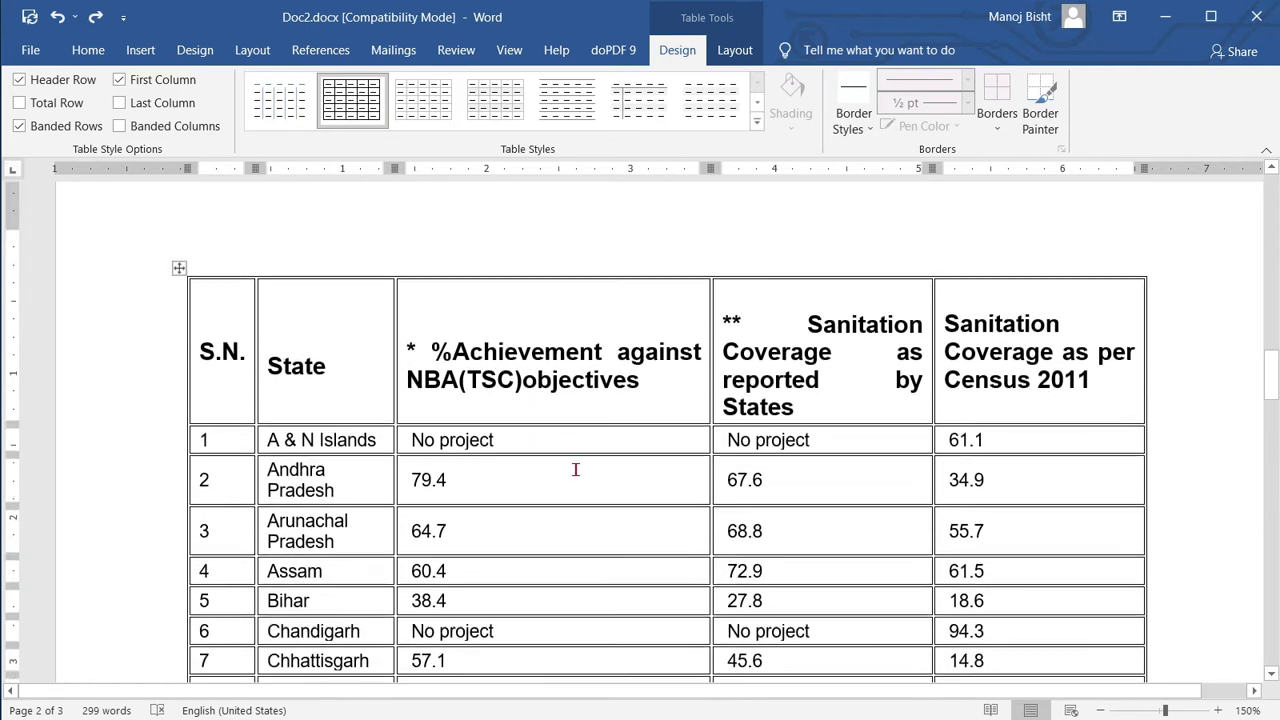
{"action": "scroll", "coordinate": [503, 440], "scroll_direction": "down", "scroll_amount": 9}
{"action": "scroll", "coordinate": [437, 395], "scroll_direction": "up", "scroll_amount": 6}
{"action": "scroll", "coordinate": [437, 395], "scroll_direction": "up", "scroll_amount": 14}
{"action": "scroll", "coordinate": [468, 446], "scroll_direction": "down", "scroll_amount": 11}
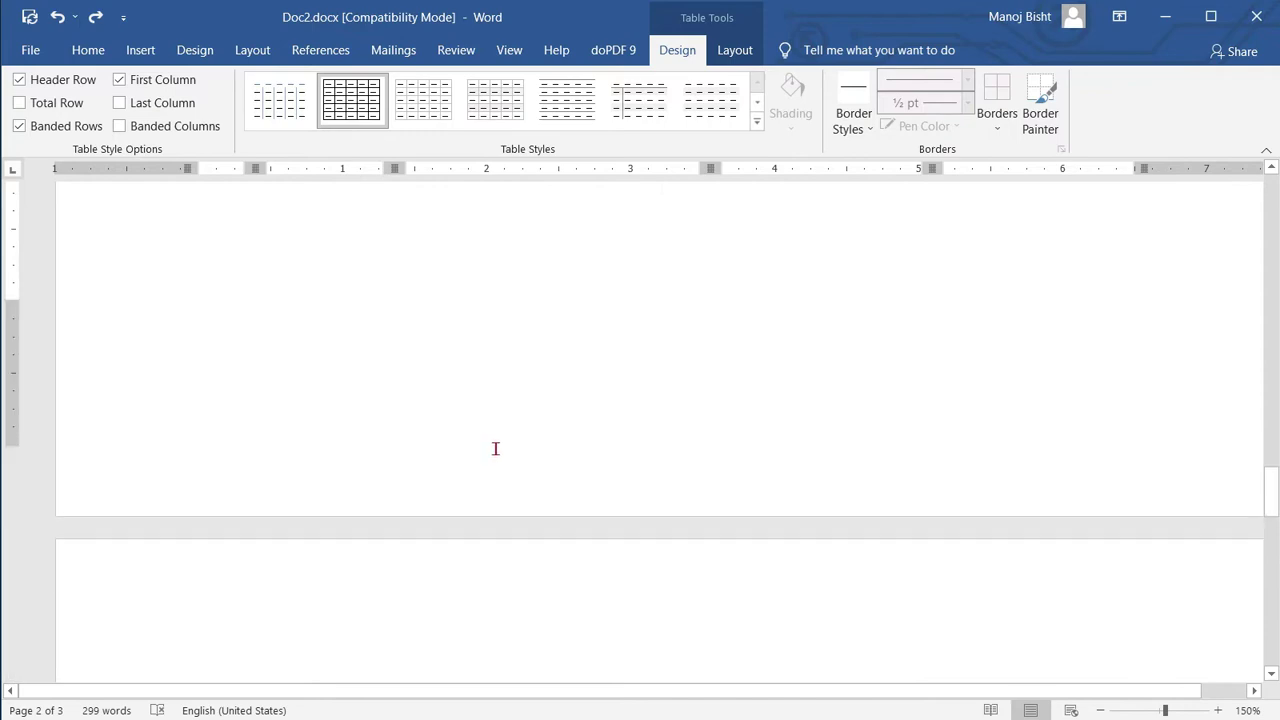
{"action": "scroll", "coordinate": [510, 451], "scroll_direction": "down", "scroll_amount": 3}
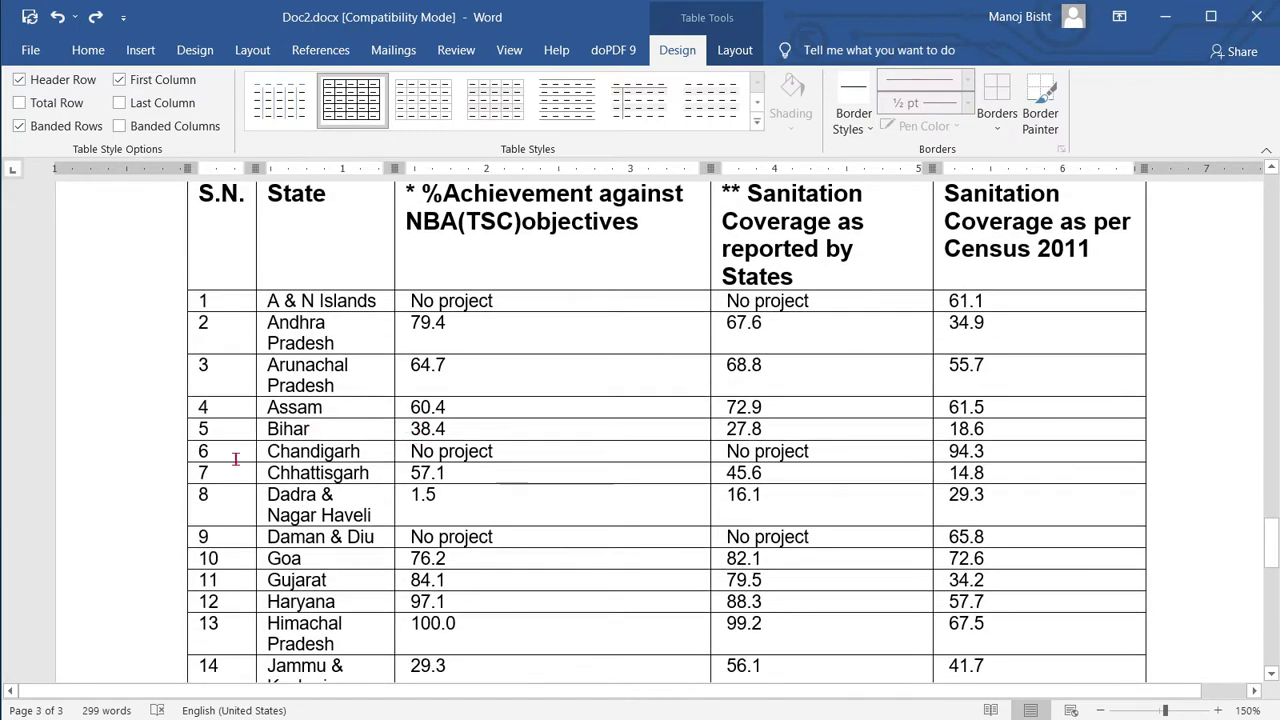
{"action": "left_click", "coordinate": [503, 408]}
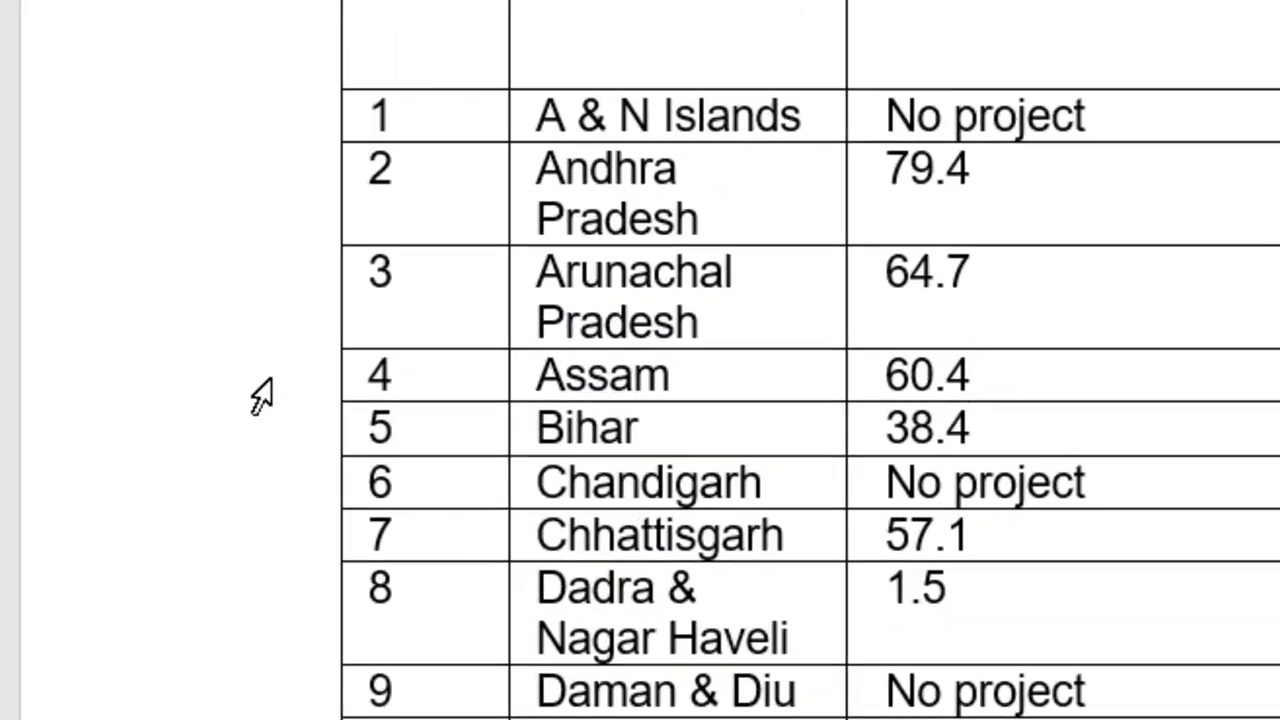
{"action": "mouse_move", "coordinate": [277, 407]}
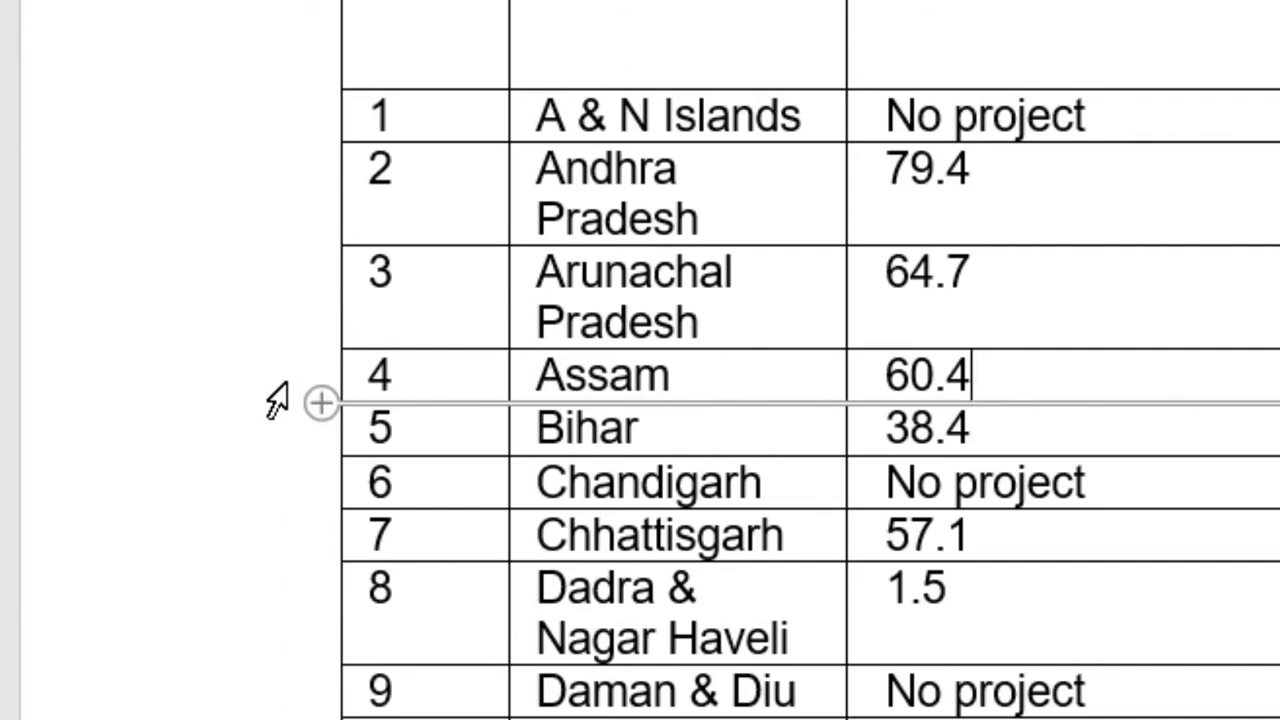
{"action": "left_click", "coordinate": [277, 402]}
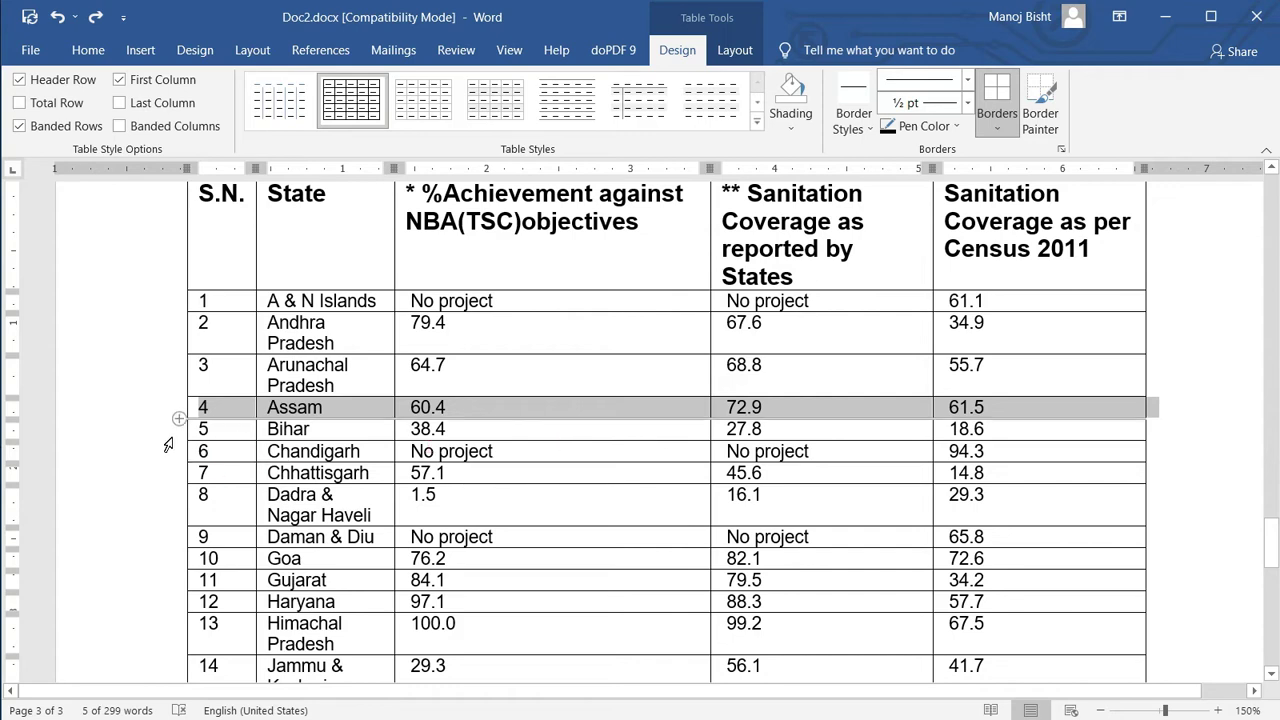
Step: Select the adjacent rows 2 through 12, from Andhra Pradesh to Haryana, and clear that selection
{"action": "left_click", "coordinate": [159, 330]}
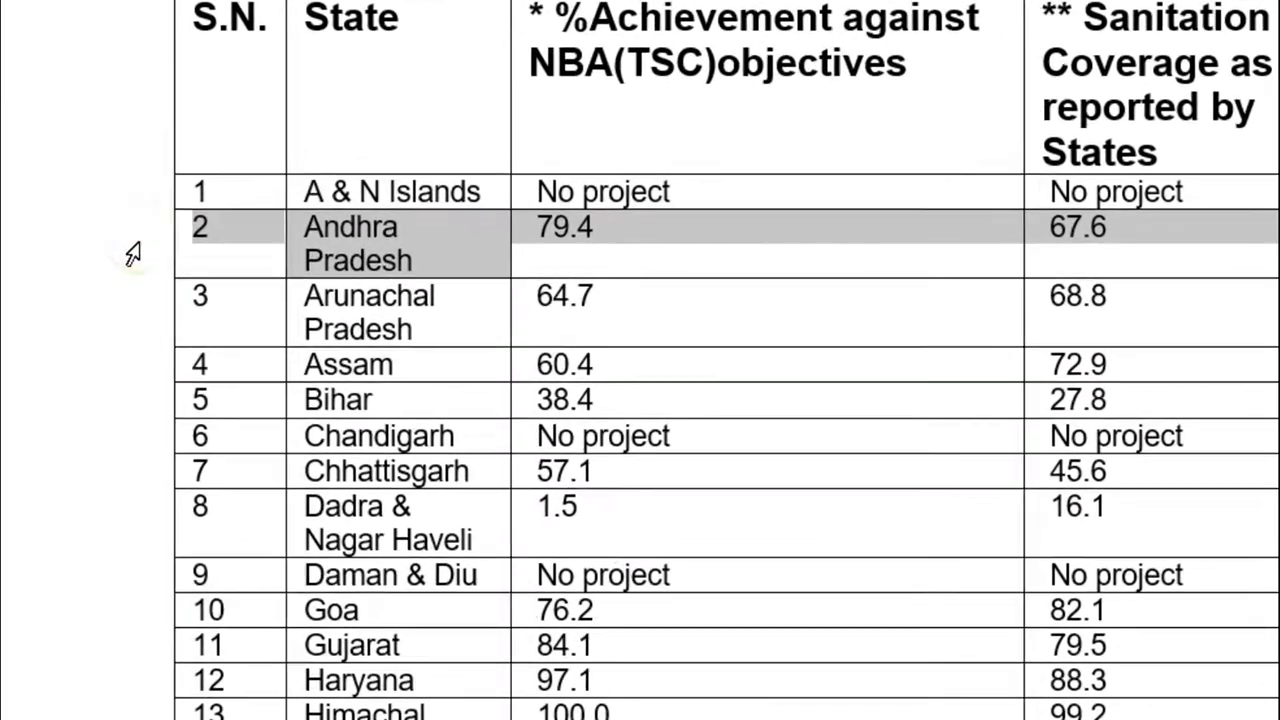
{"action": "left_click_drag", "start_coordinate": [144, 281], "coordinate": [126, 694]}
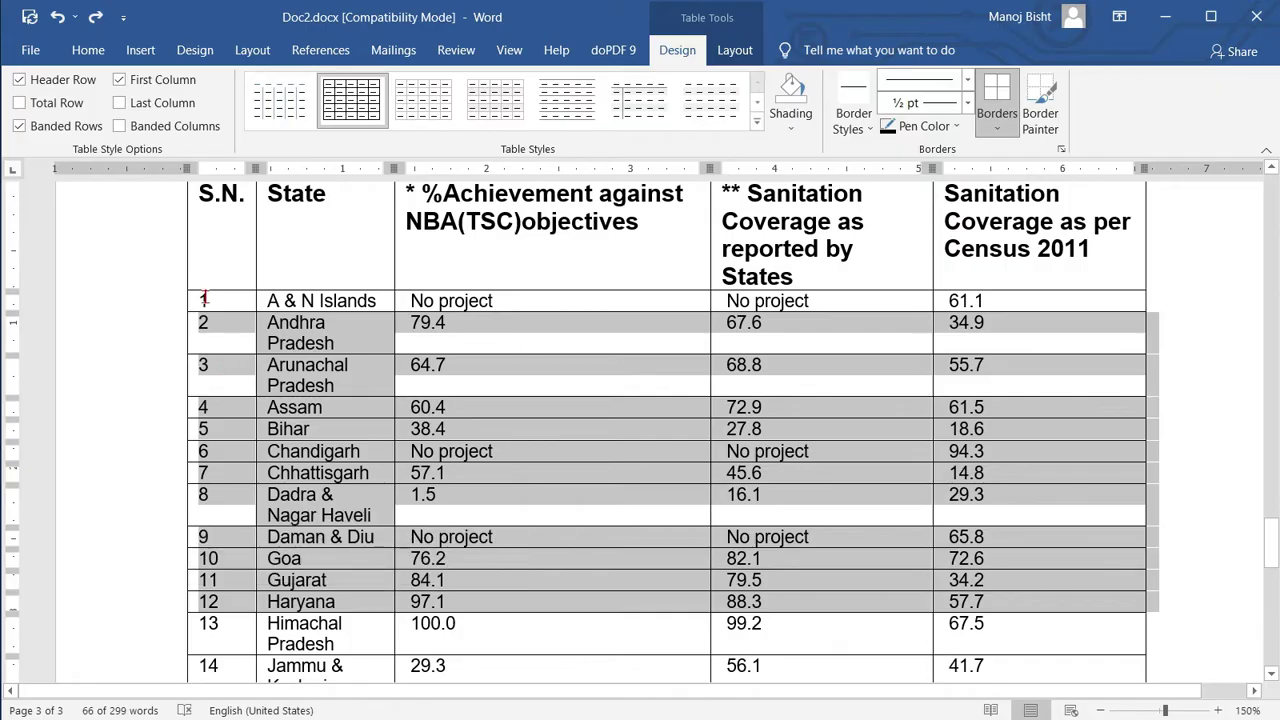
{"action": "scroll", "coordinate": [592, 497], "scroll_direction": "down", "scroll_amount": 2}
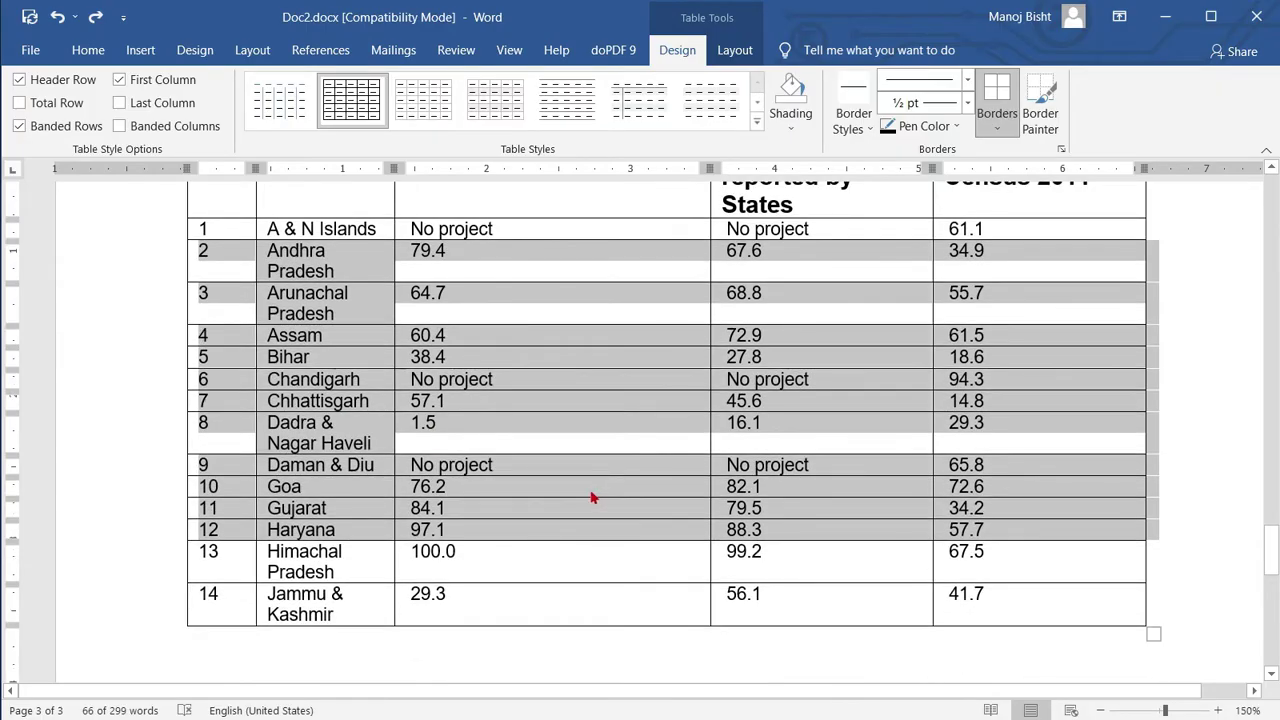
{"action": "scroll", "coordinate": [530, 492], "scroll_direction": "up", "scroll_amount": 2}
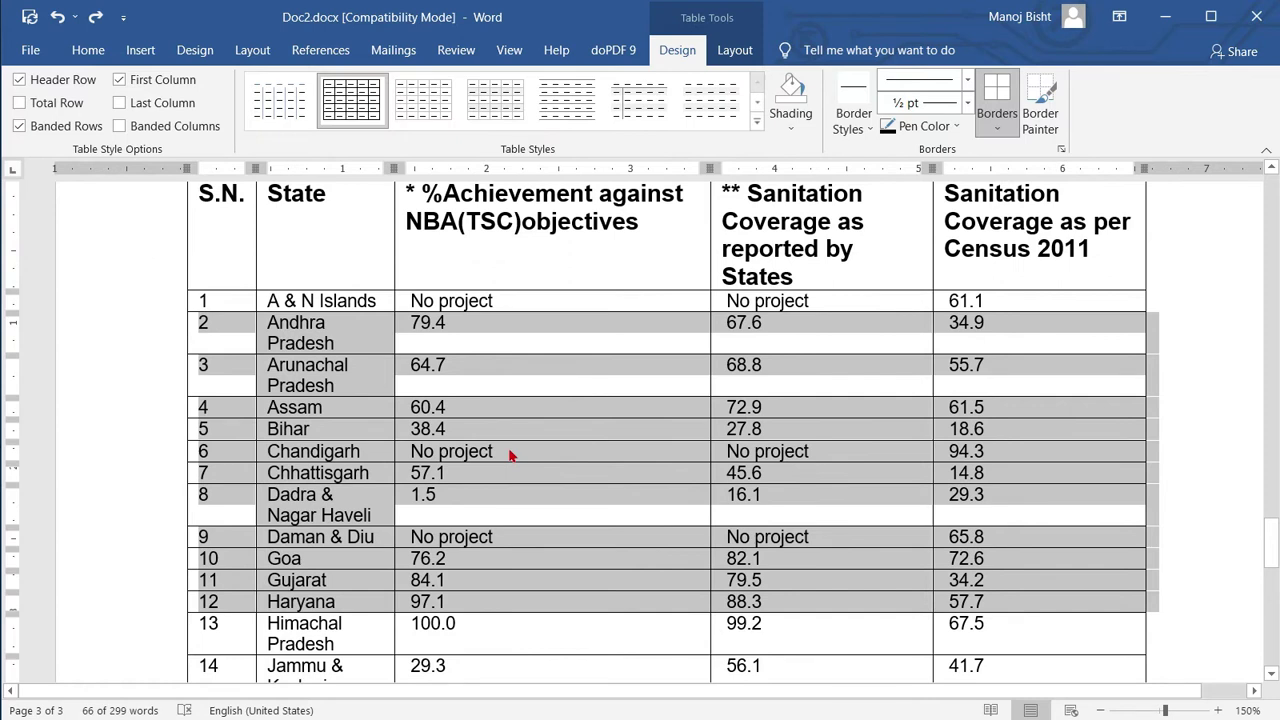
{"action": "scroll", "coordinate": [400, 452], "scroll_direction": "up", "scroll_amount": 2}
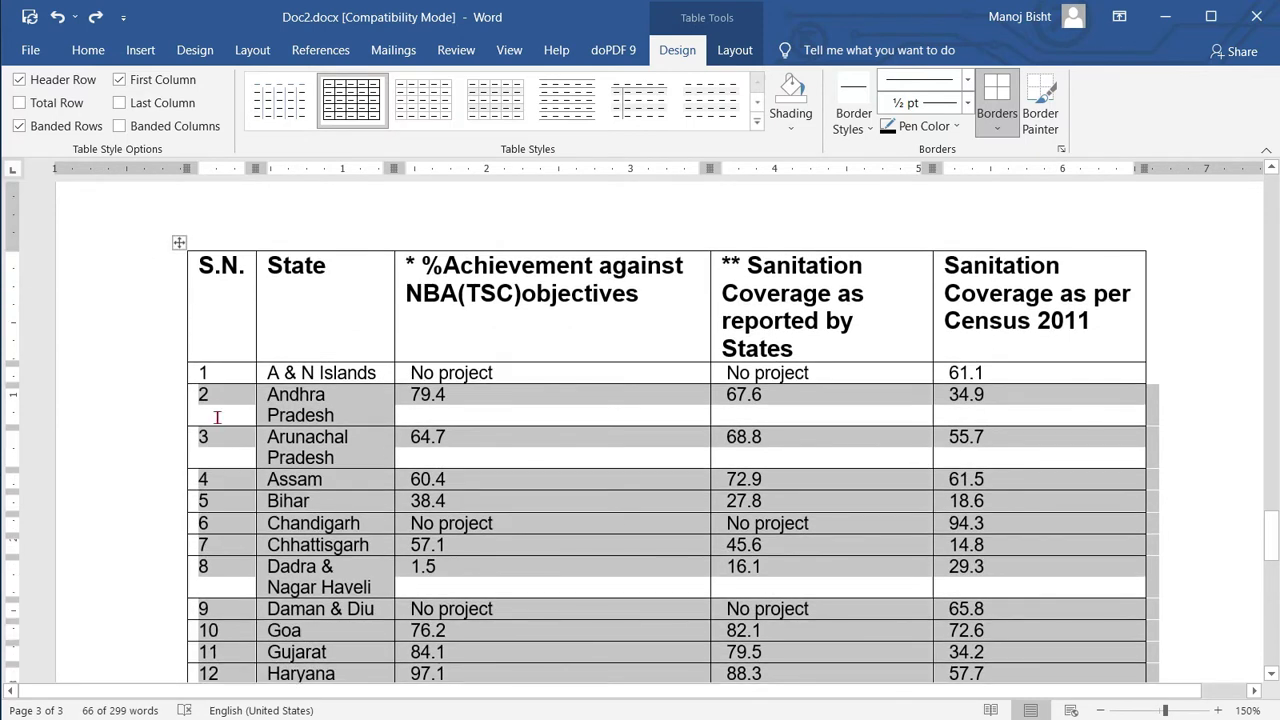
{"action": "left_click", "coordinate": [217, 417]}
Step: Select the entire Daman & Diu row (number 9), starting from its S.N. cell
{"action": "scroll", "coordinate": [308, 414], "scroll_direction": "down", "scroll_amount": 12}
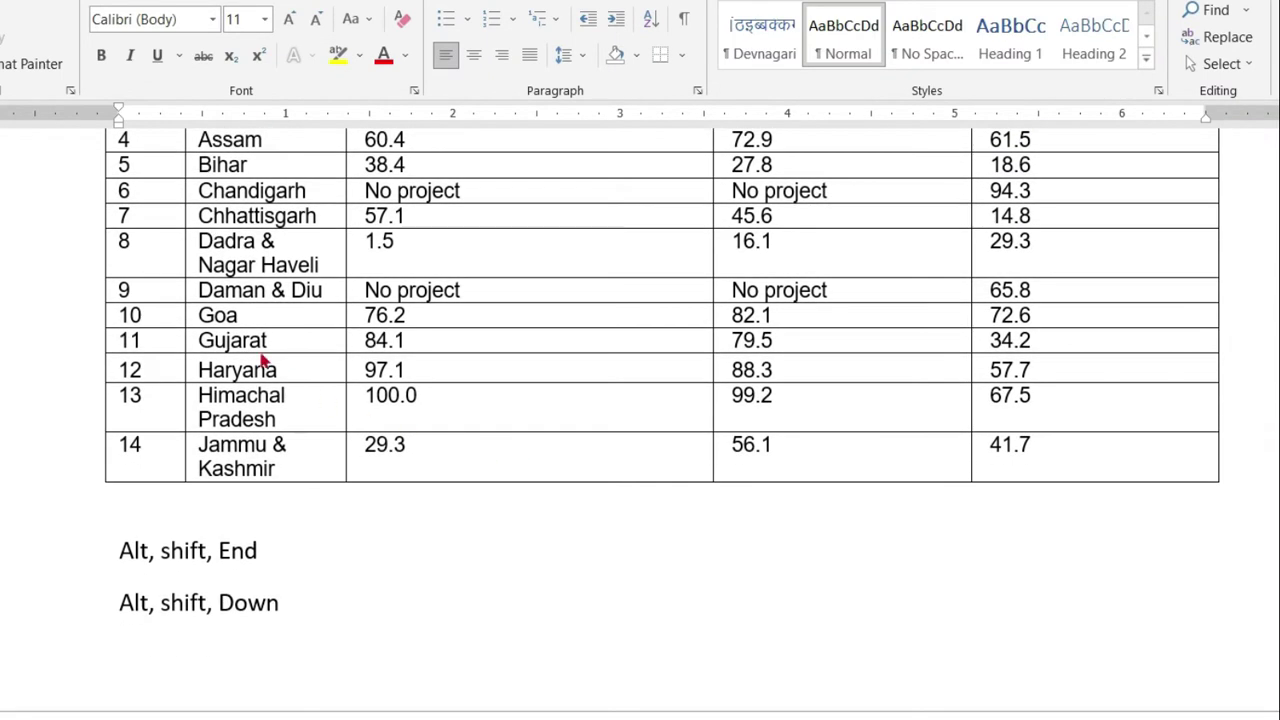
{"action": "left_click", "coordinate": [165, 295]}
{"action": "left_click", "coordinate": [165, 293]}
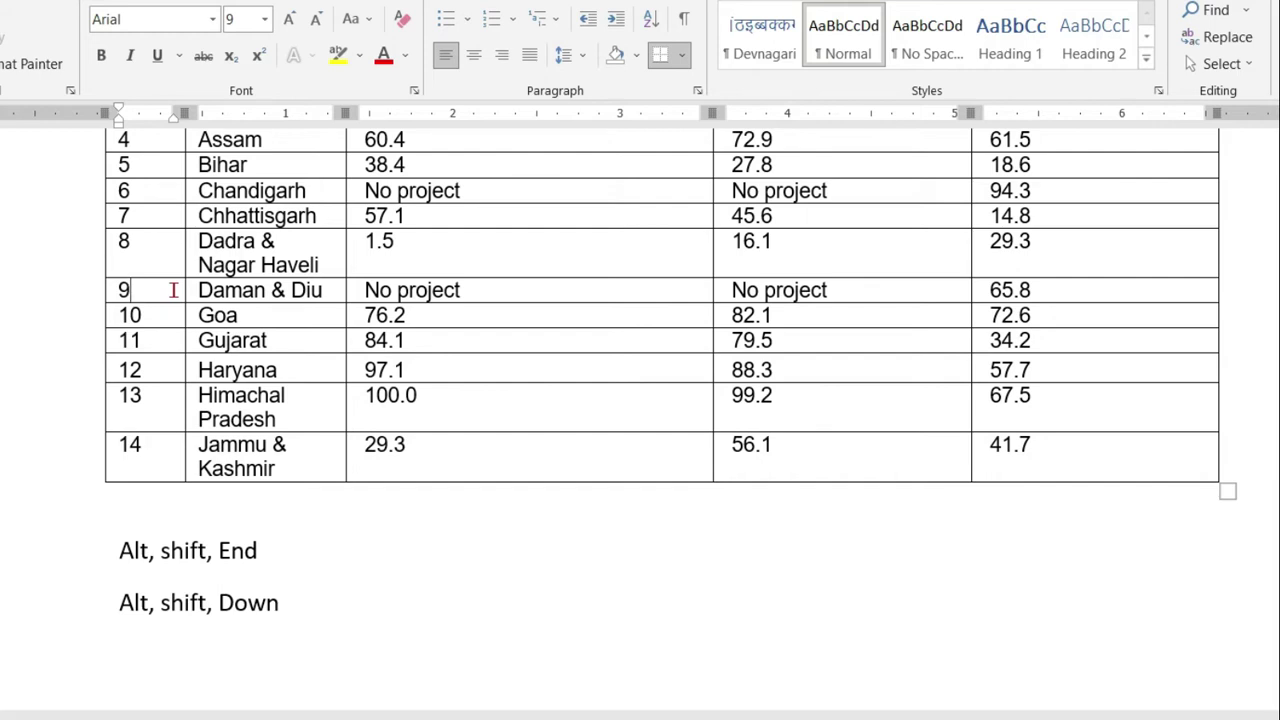
{"action": "key", "text": "alt+shift+End"}
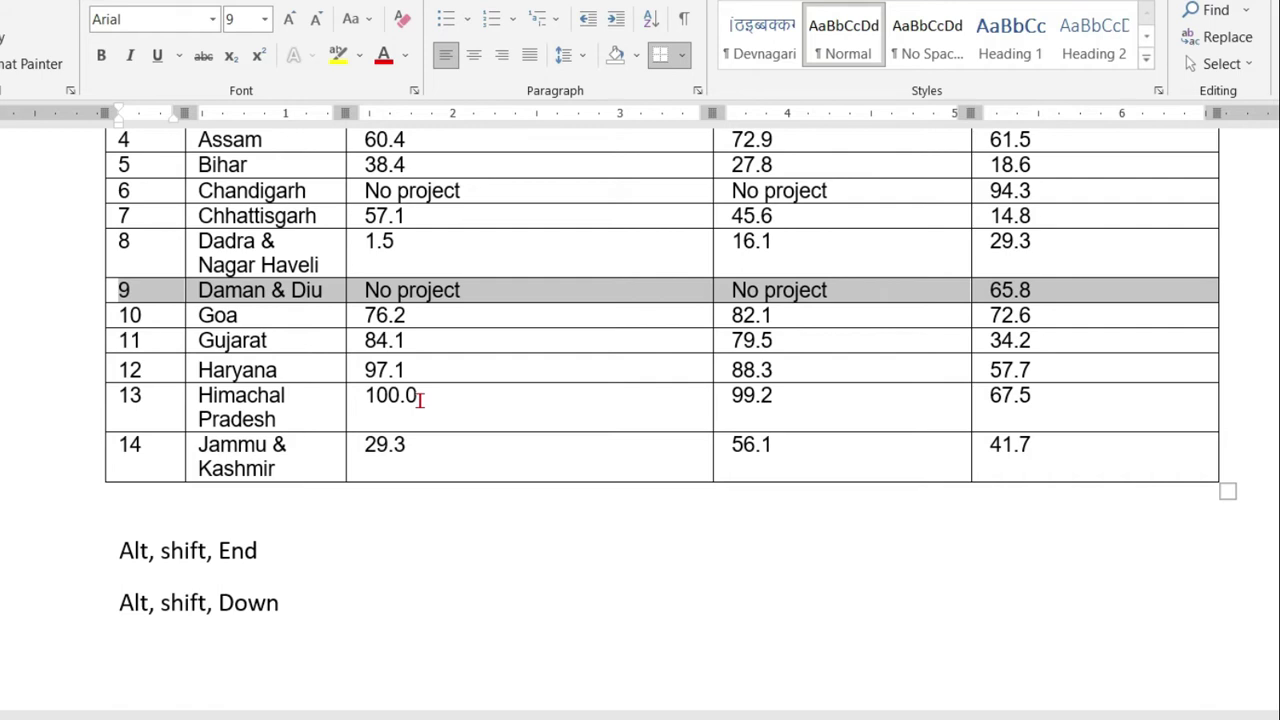
Step: Extend the row selection downward from row 9 to row 13, Himachal Pradesh
{"action": "key", "text": "shift+Down"}
{"action": "key", "text": "shift+Down"}
{"action": "key", "text": "shift+Down"}
{"action": "key", "text": "shift+Down"}
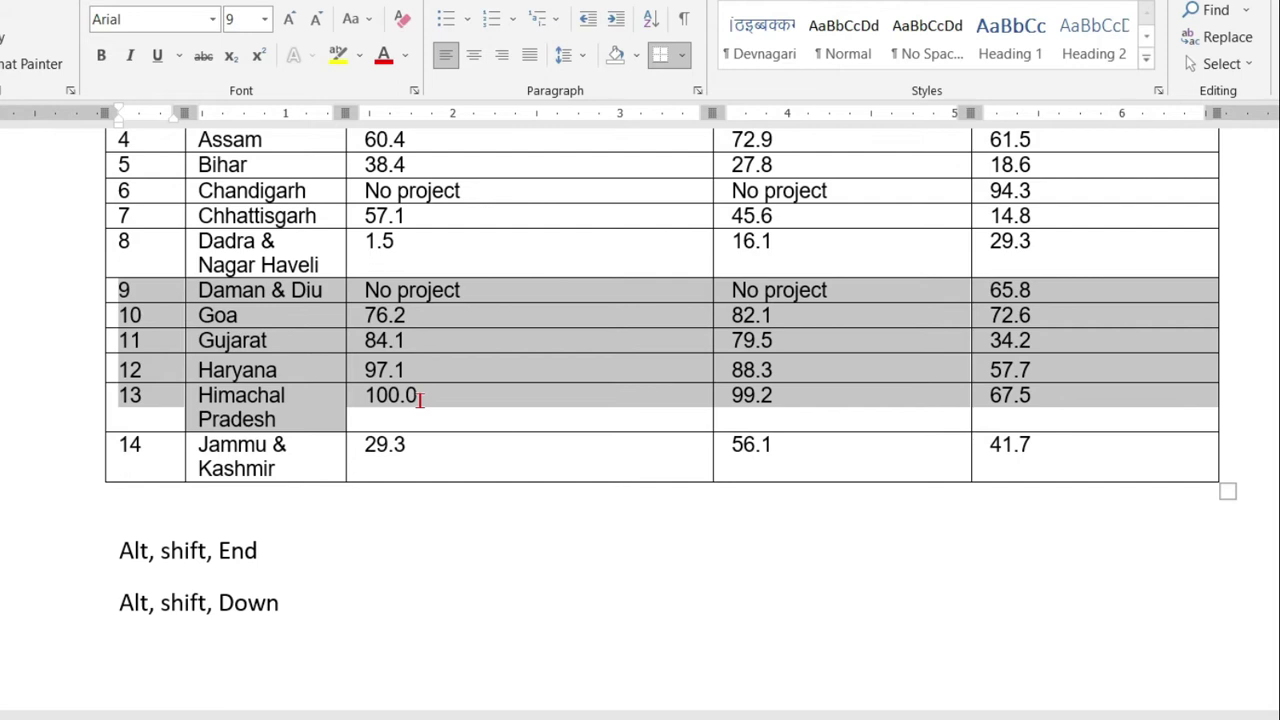
Step: Shift the selection upward so it covers rows 2 through 9, and clear it
{"action": "key", "text": "shift+Up"}
{"action": "key", "text": "shift+Up"}
{"action": "key", "text": "shift+Up"}
{"action": "key", "text": "shift+Up"}
{"action": "key", "text": "shift+Up"}
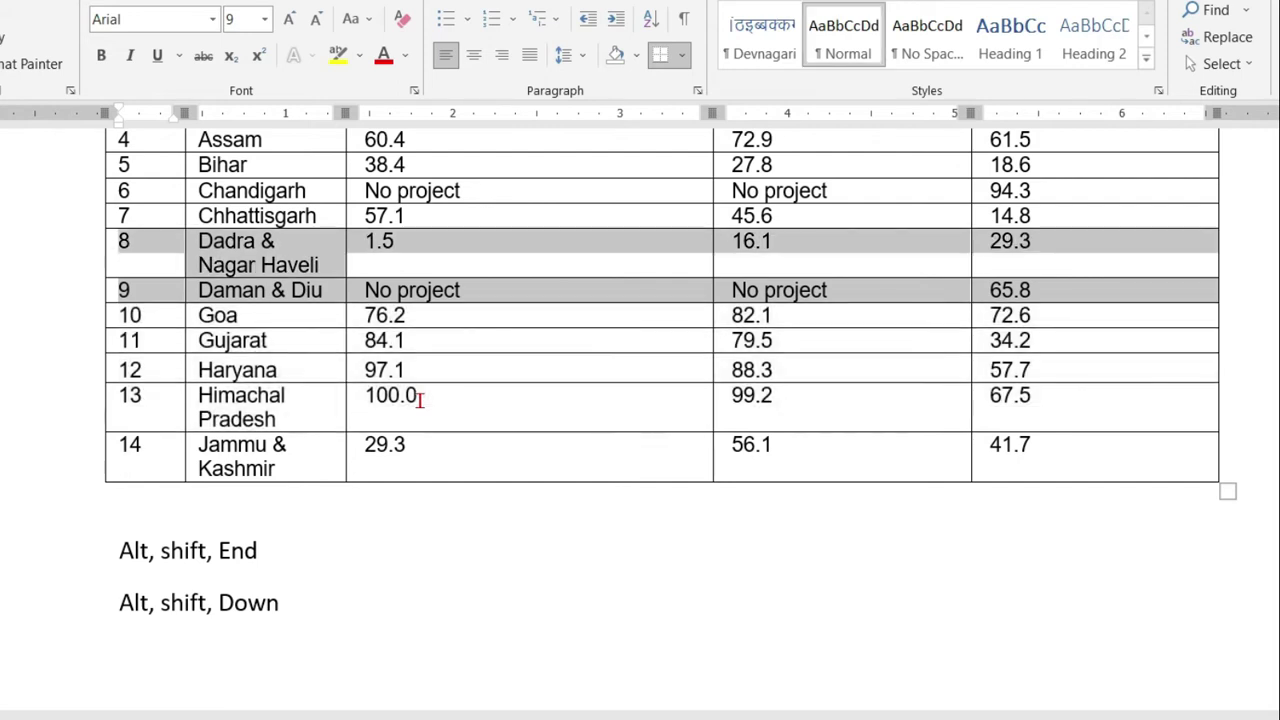
{"action": "key", "text": "shift+Up"}
{"action": "key", "text": "shift+Up"}
{"action": "key", "text": "shift+Up"}
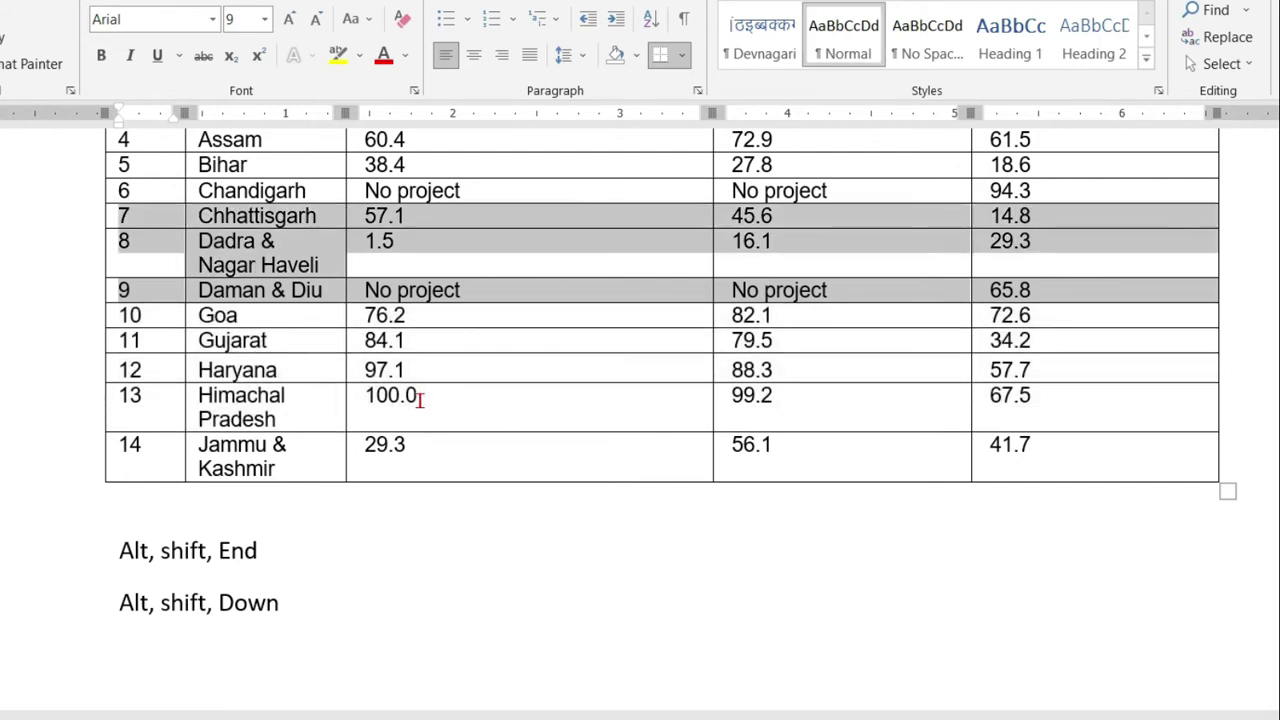
{"action": "scroll", "coordinate": [463, 491], "scroll_direction": "up", "scroll_amount": 3}
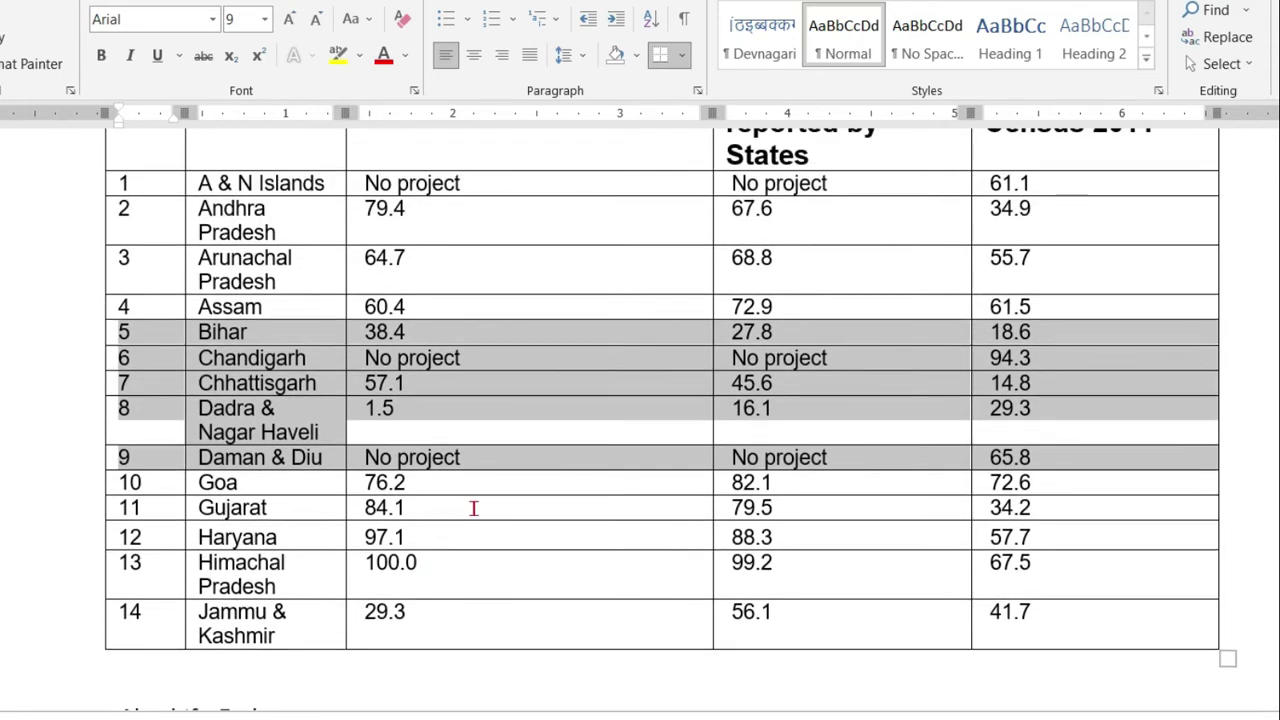
{"action": "key", "text": "shift+Up"}
{"action": "key", "text": "shift+Up"}
{"action": "key", "text": "shift+Up"}
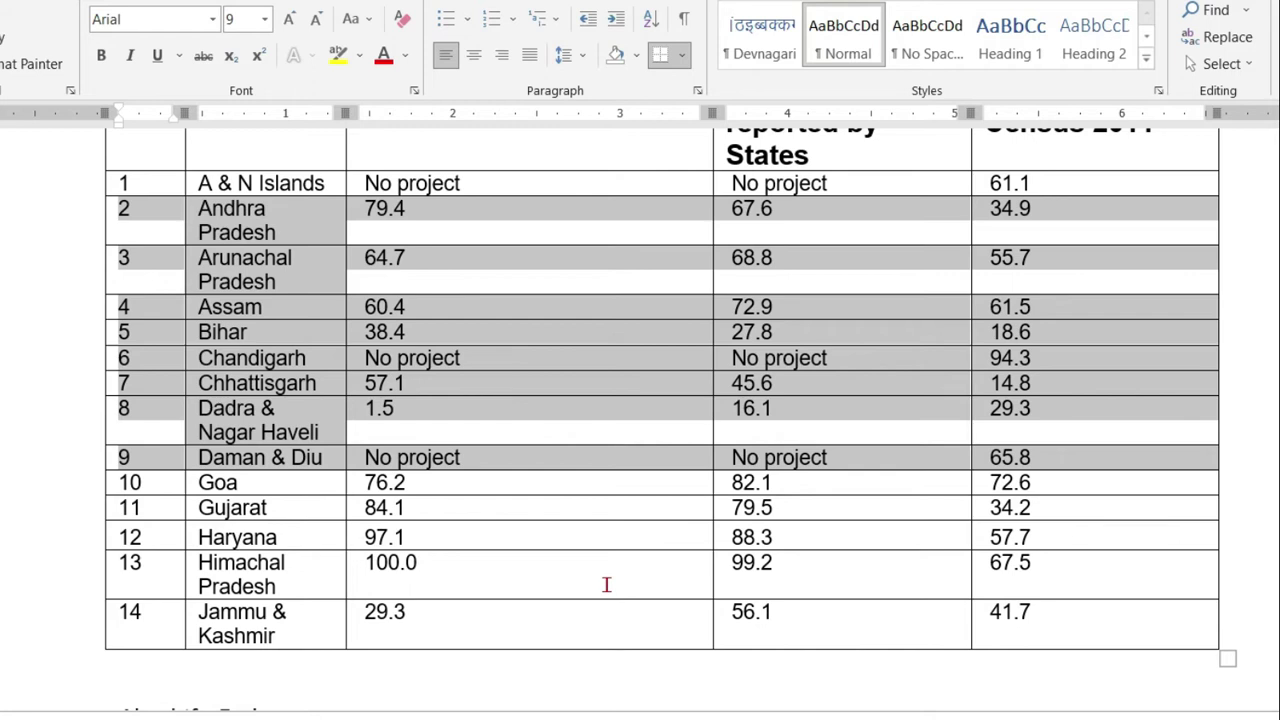
{"action": "scroll", "coordinate": [606, 584], "scroll_direction": "down", "scroll_amount": 2}
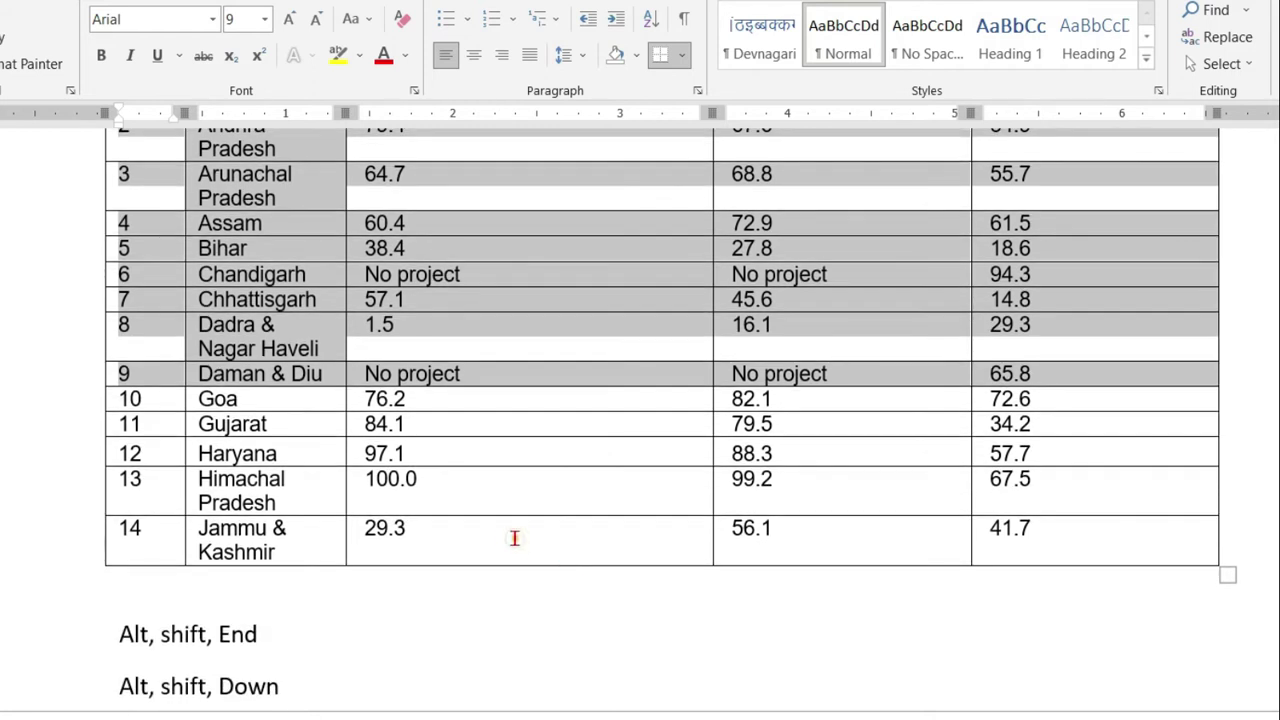
{"action": "left_click", "coordinate": [514, 534]}
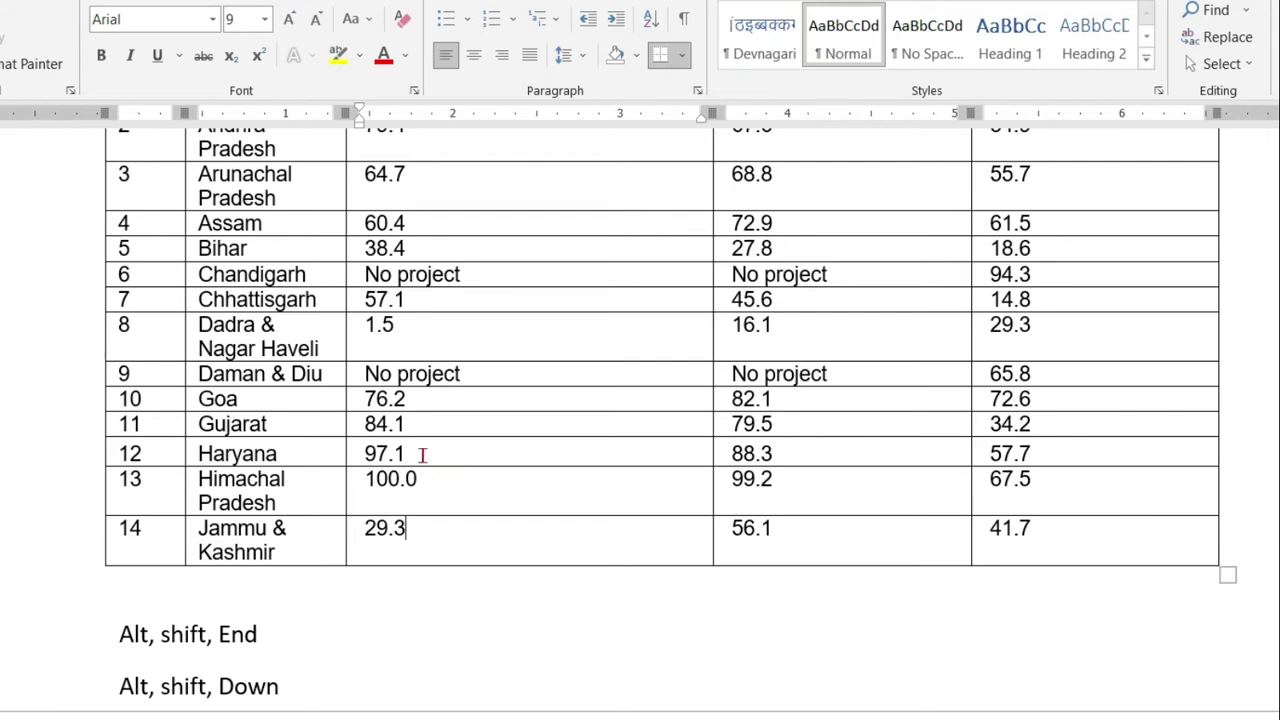
Step: Select rows 12, 8, 5, 2 and 3 together as one multiple-row selection, and clear it
{"action": "left_click", "coordinate": [80, 455]}
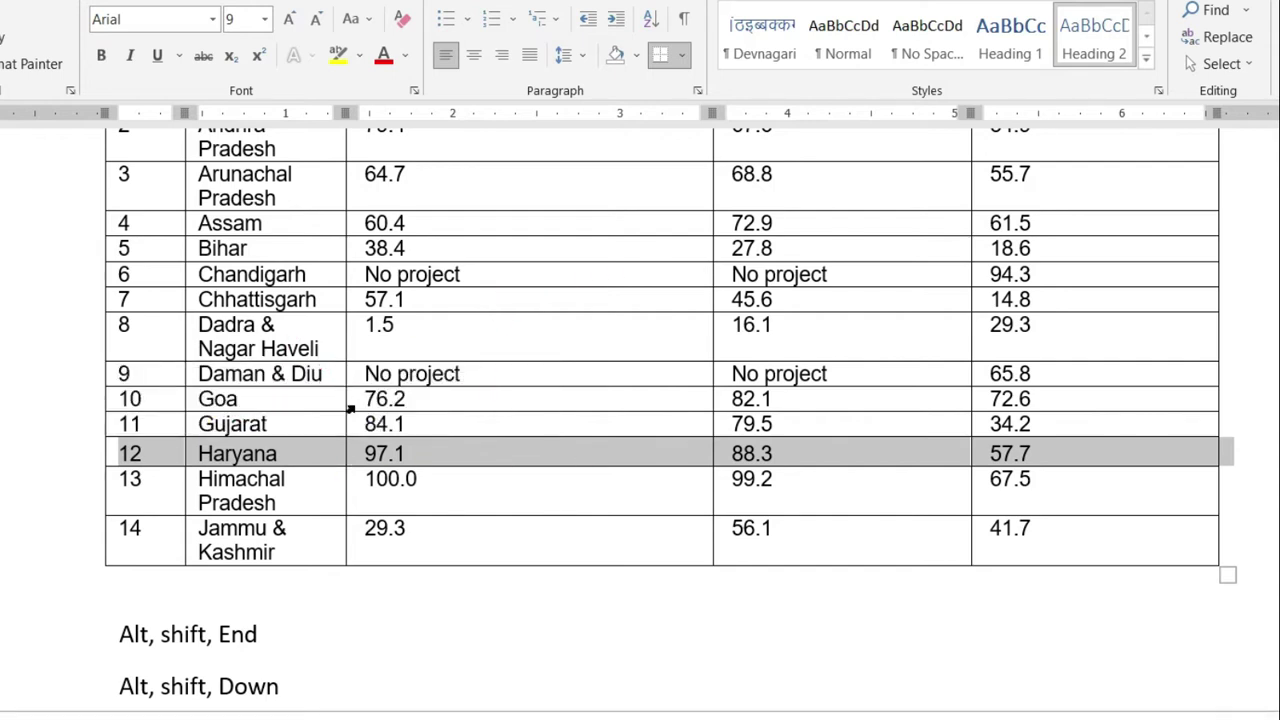
{"action": "scroll", "coordinate": [351, 408], "scroll_direction": "up", "scroll_amount": 2}
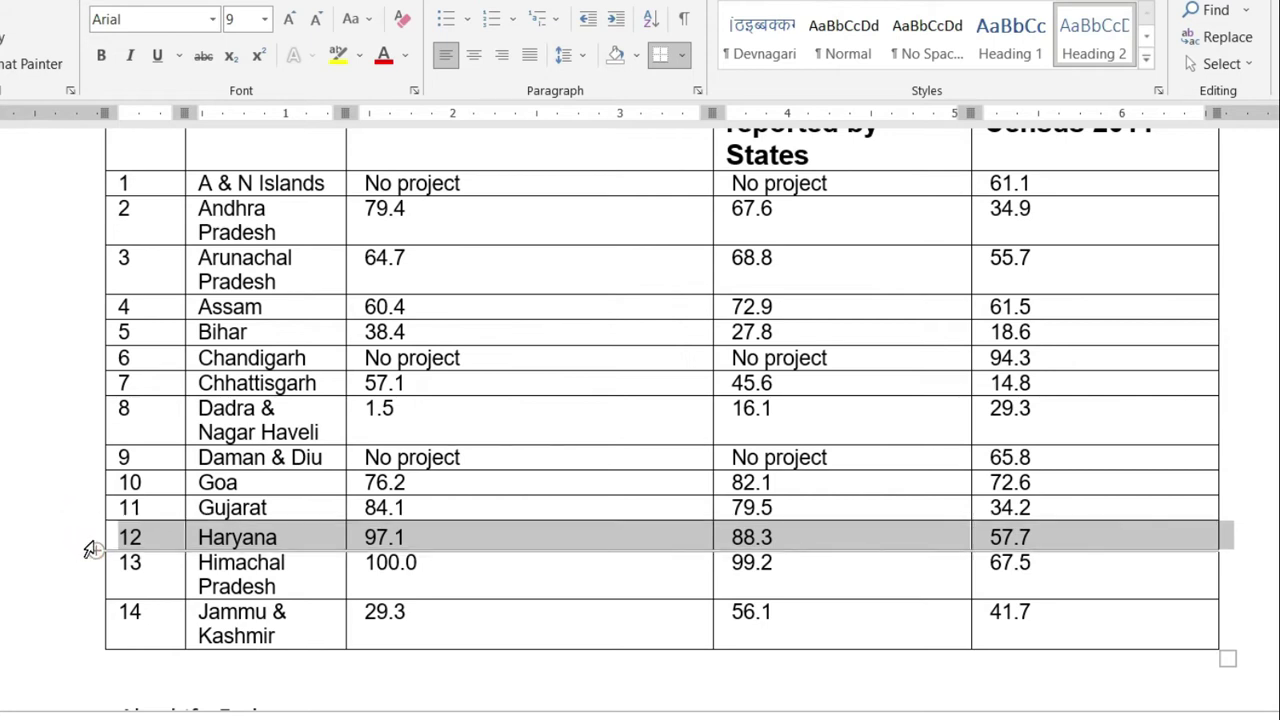
{"action": "left_click", "coordinate": [67, 440], "text": "ctrl"}
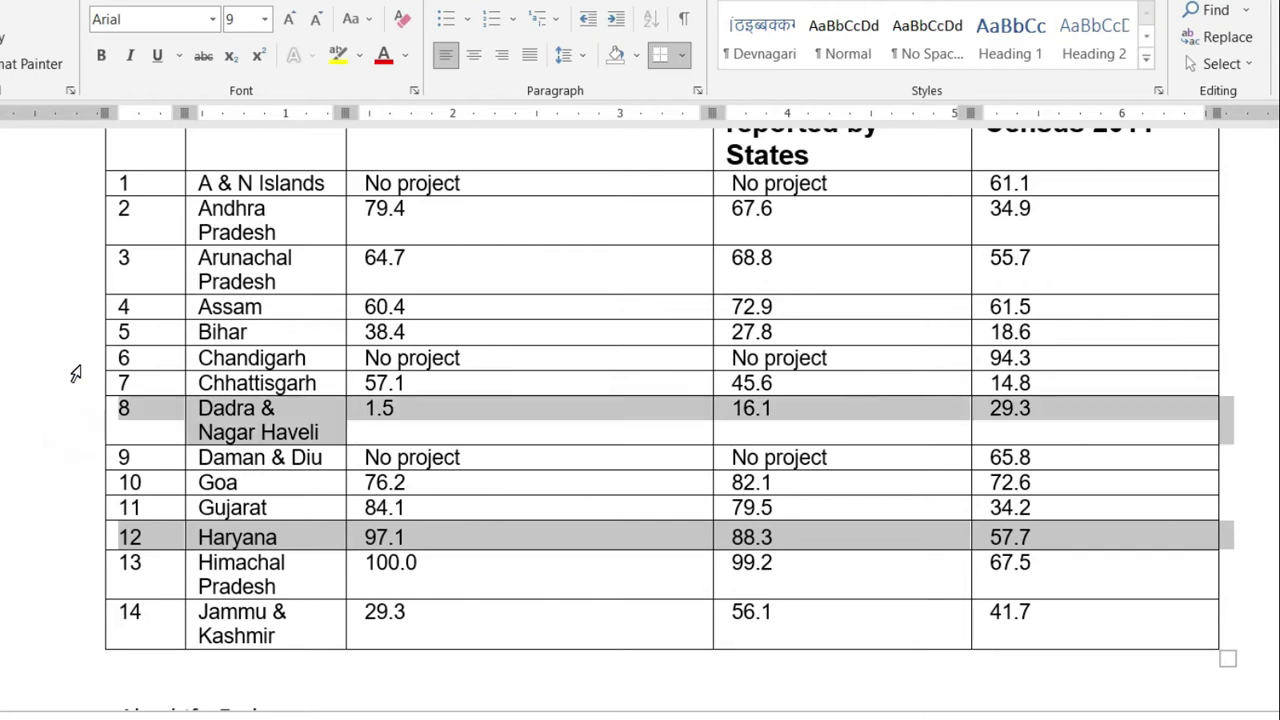
{"action": "left_click", "coordinate": [68, 336], "text": "ctrl"}
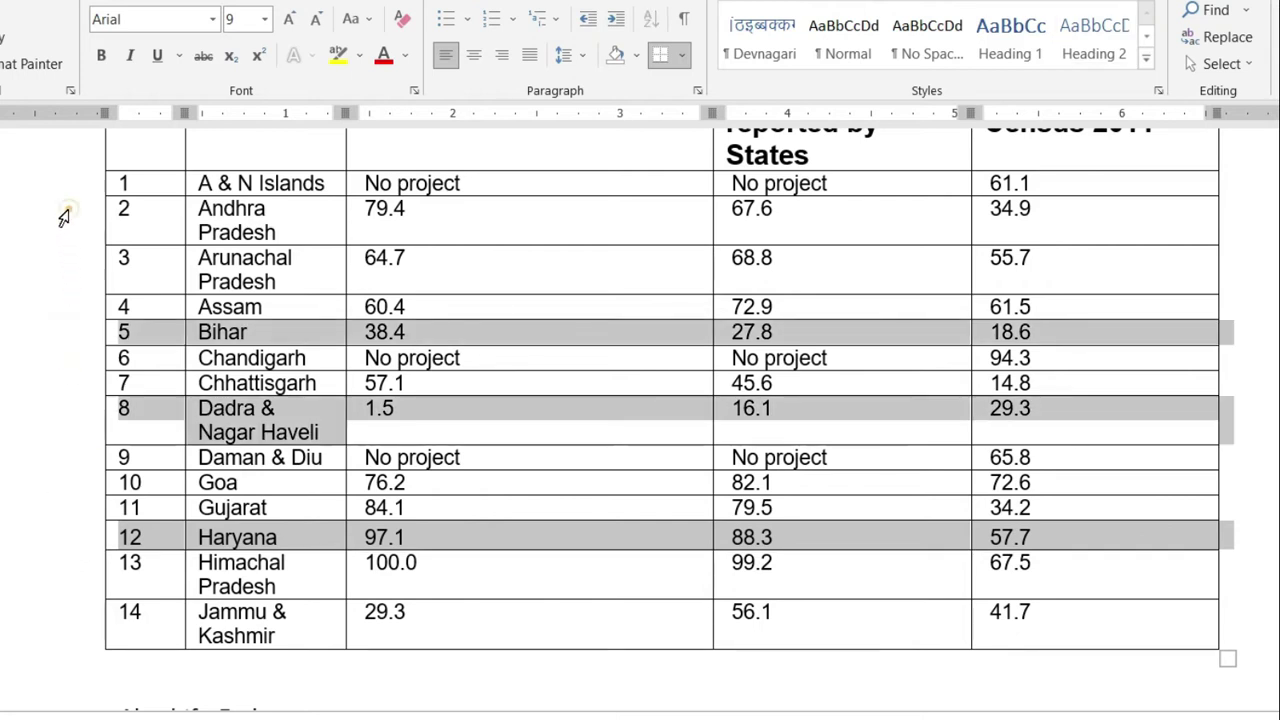
{"action": "left_click", "coordinate": [64, 220], "text": "ctrl"}
{"action": "left_click", "coordinate": [64, 262], "text": "ctrl"}
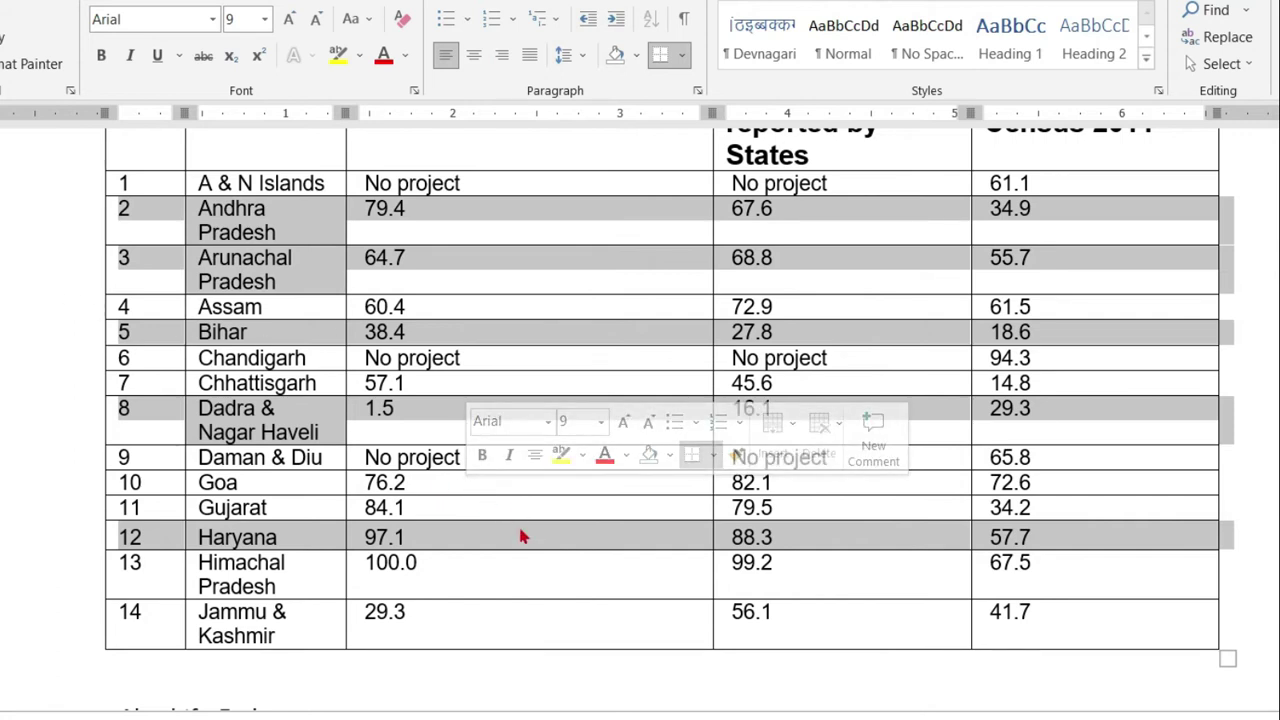
{"action": "left_click", "coordinate": [129, 608]}
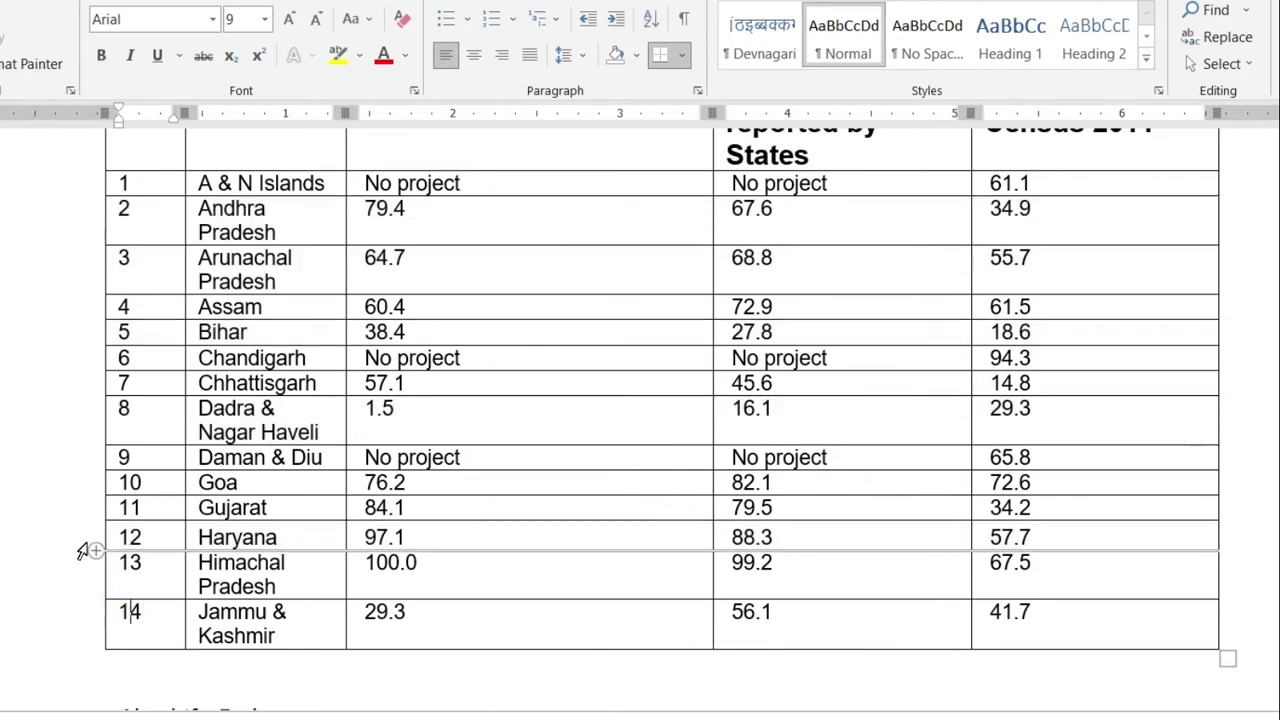
Step: Select rows 13, 8, 10 and 4 together with rows 1 and 2, and clear that selection
{"action": "left_click", "coordinate": [70, 572]}
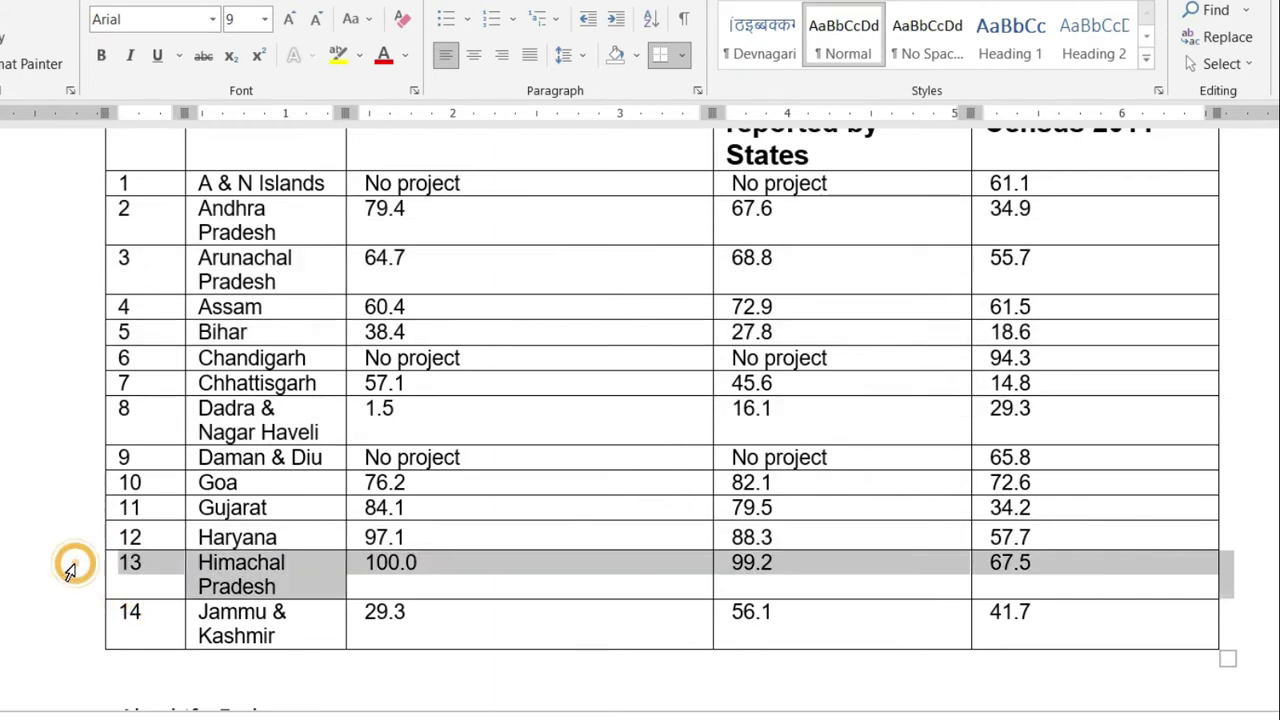
{"action": "left_click", "coordinate": [65, 430]}
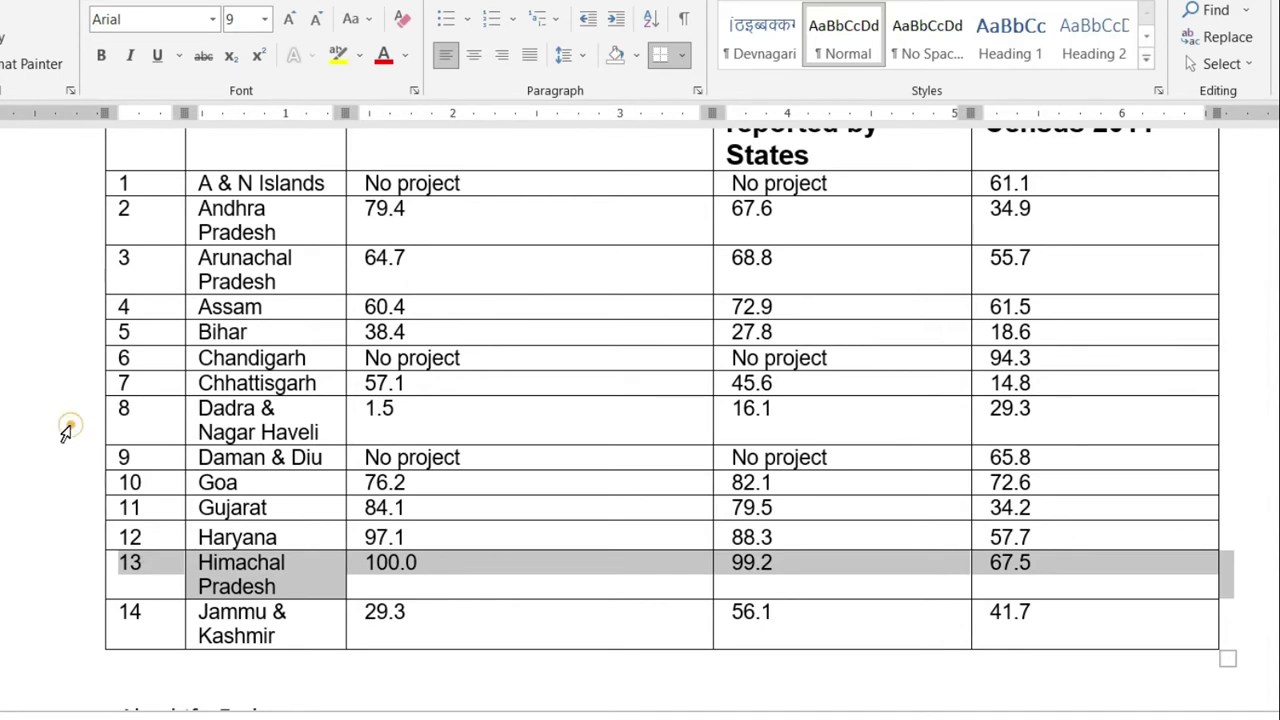
{"action": "left_click", "coordinate": [68, 481], "text": "ctrl"}
{"action": "left_click", "coordinate": [70, 304], "text": "ctrl"}
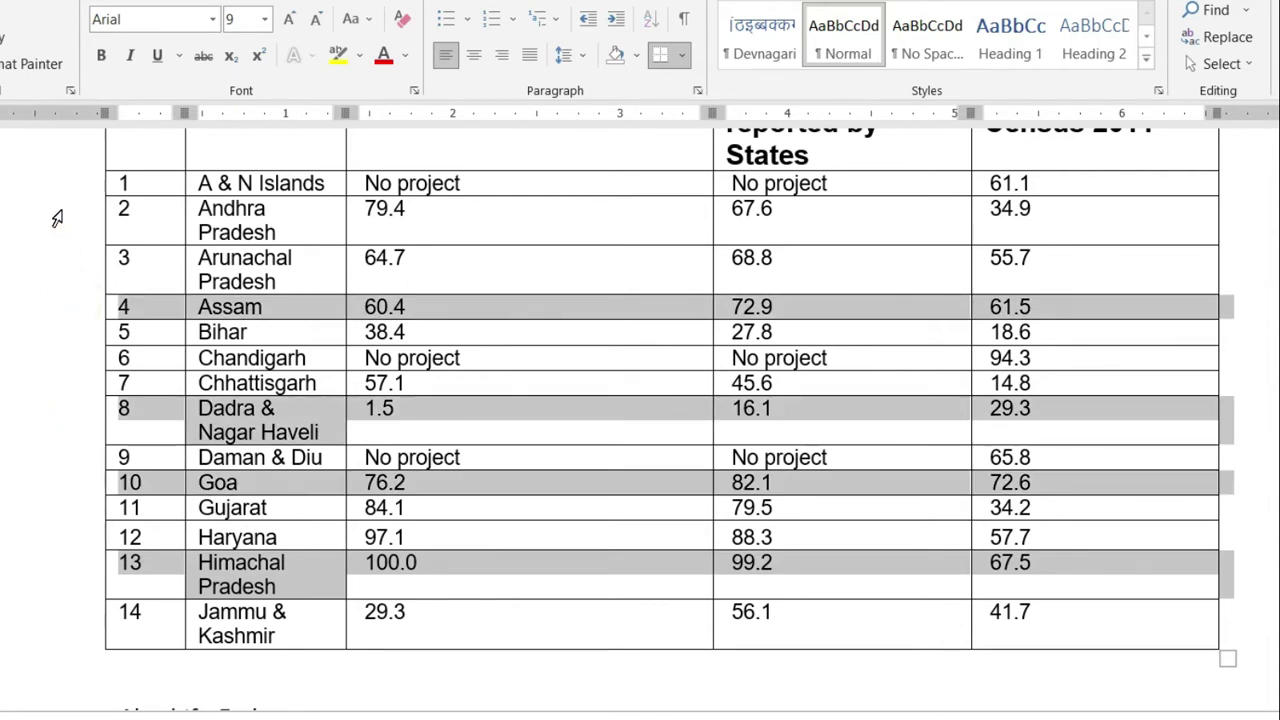
{"action": "left_click_drag", "start_coordinate": [57, 192], "coordinate": [57, 229]}
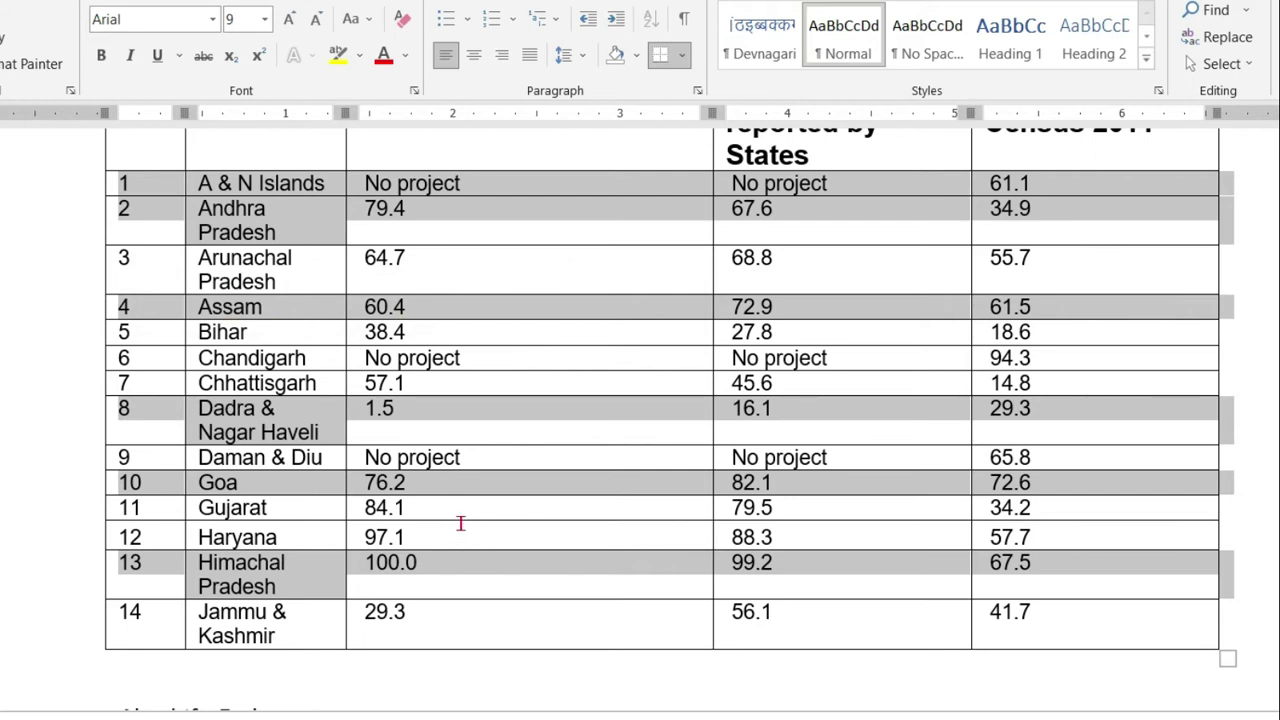
{"action": "left_click", "coordinate": [503, 553]}
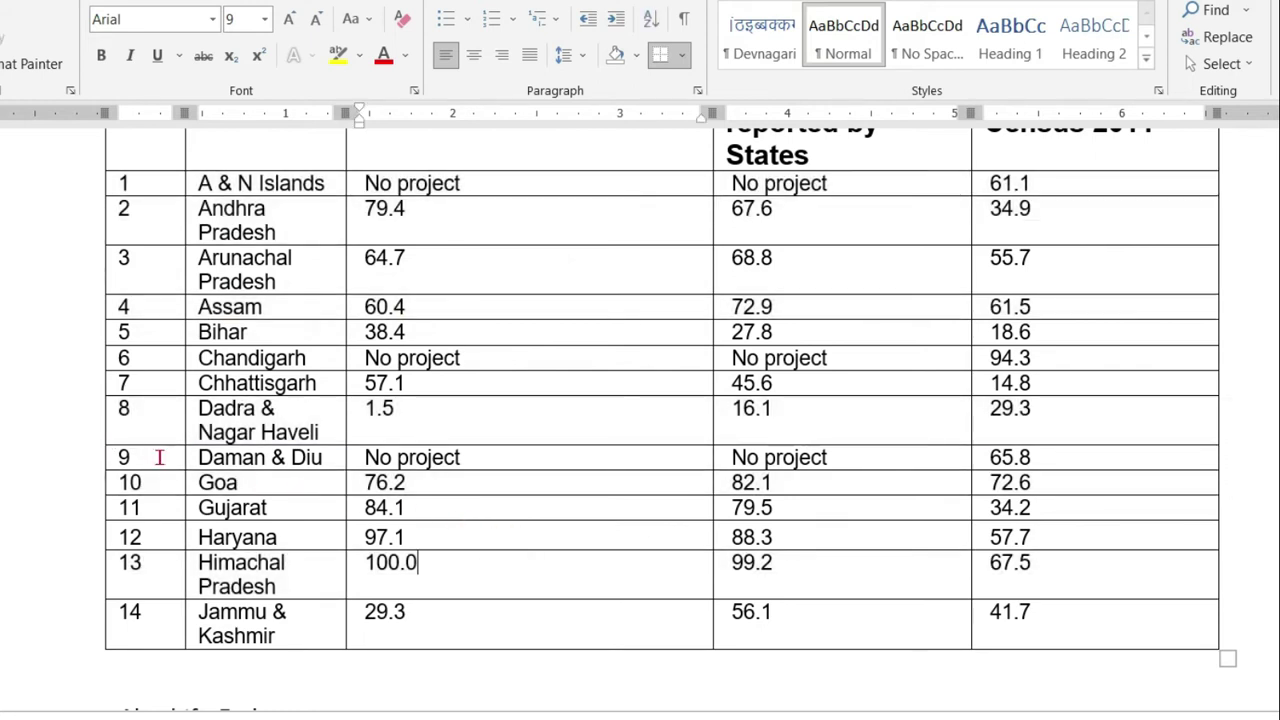
Step: Select the entire Dadra & Nagar Haveli row (number 8) and clear the selection
{"action": "mouse_move", "coordinate": [71, 436]}
{"action": "left_click", "coordinate": [63, 430]}
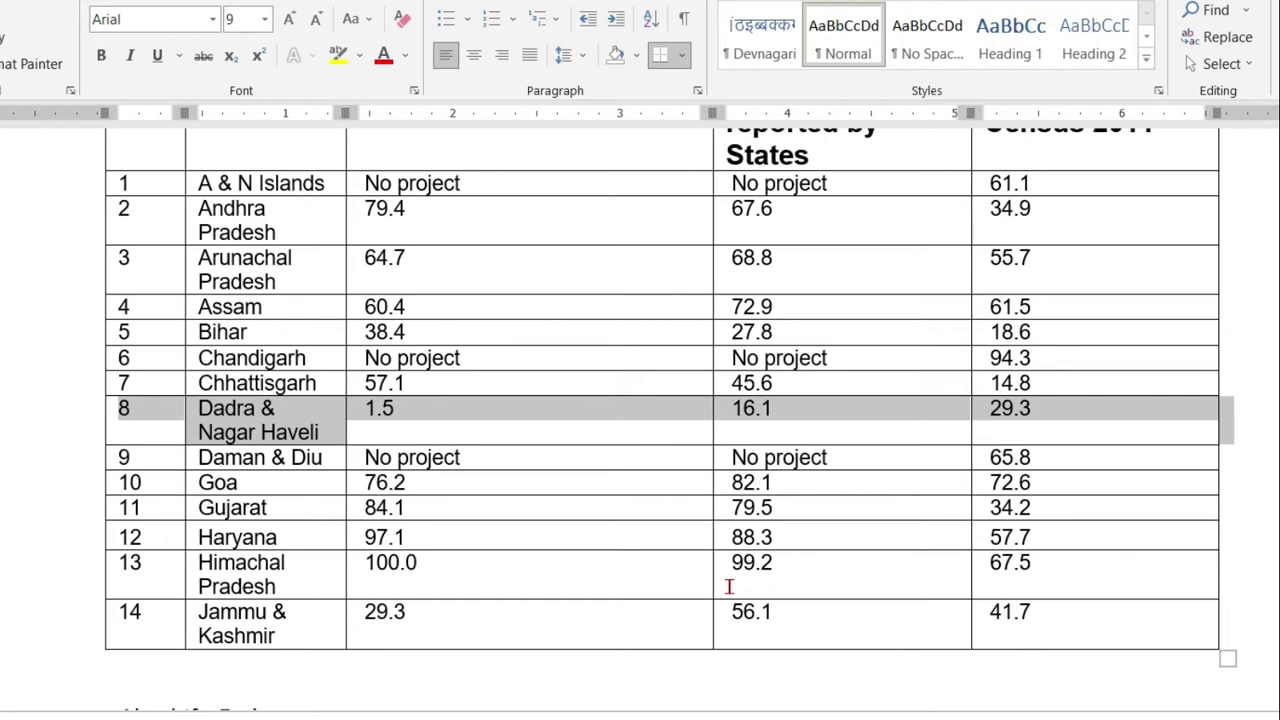
{"action": "key", "text": "Right"}
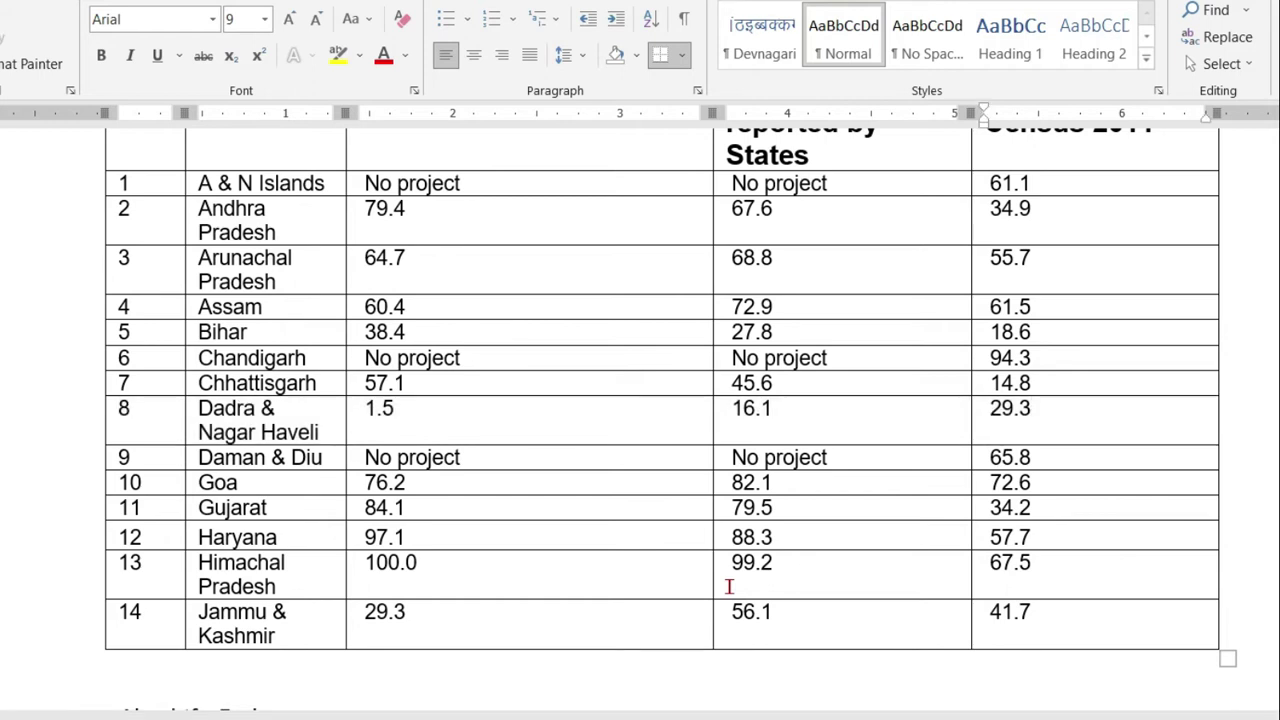
Step: Move the Dadra & Nagar Haveli row (number 8) up to directly below the A & N Islands row
{"action": "key", "text": "alt+shift+Up"}
{"action": "key", "text": "alt+shift+Up"}
{"action": "key", "text": "alt+shift+Up"}
{"action": "key", "text": "alt+shift+Up"}
{"action": "key", "text": "alt+shift+Up"}
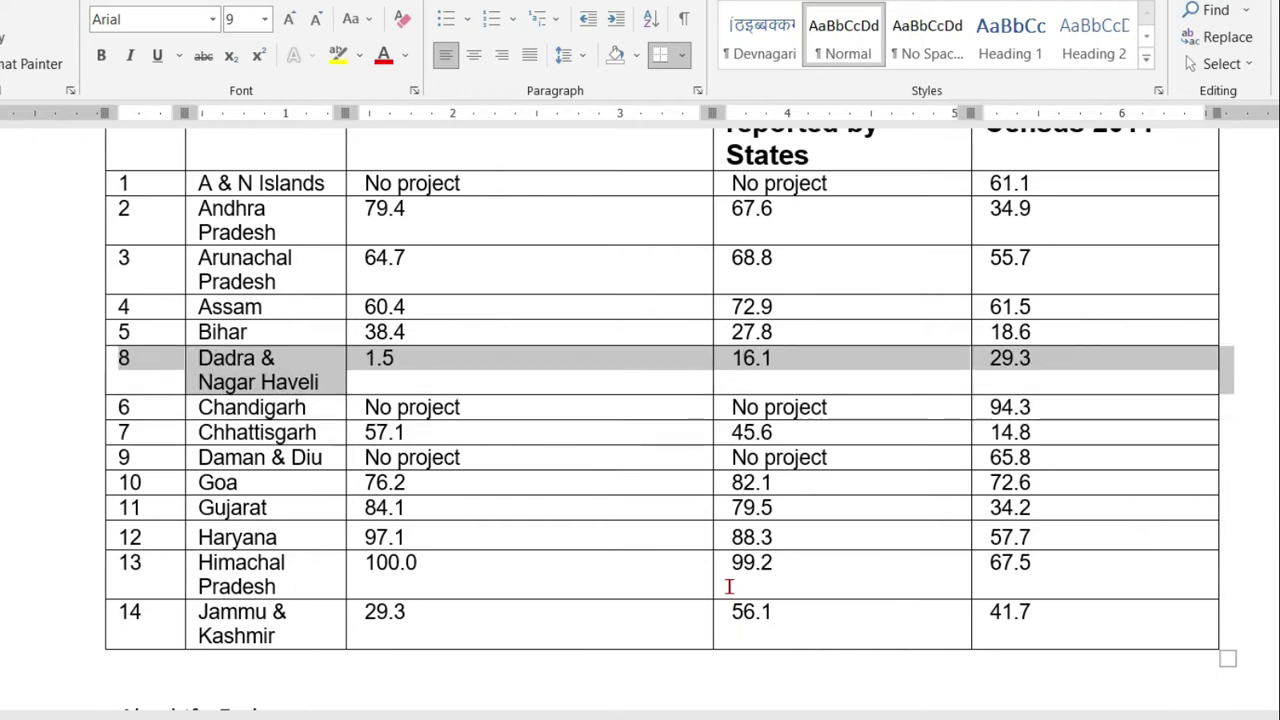
{"action": "key", "text": "alt+shift+Up"}
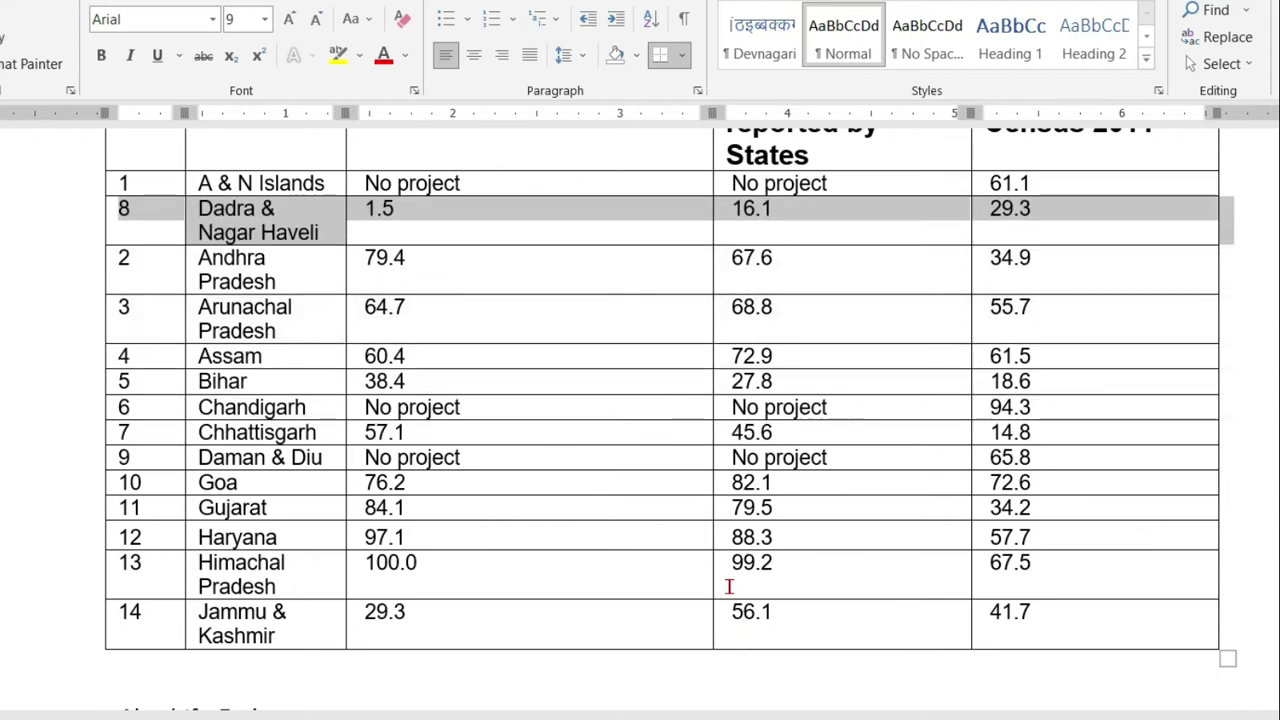
Step: Move the Dadra & Nagar Haveli row (number 8) down to directly below the Himachal Pradesh row
{"action": "key", "text": "alt+shift+Down"}
{"action": "key", "text": "alt+shift+Down"}
{"action": "key", "text": "alt+shift+Down"}
{"action": "key", "text": "alt+shift+Down"}
{"action": "key", "text": "alt+shift+Down"}
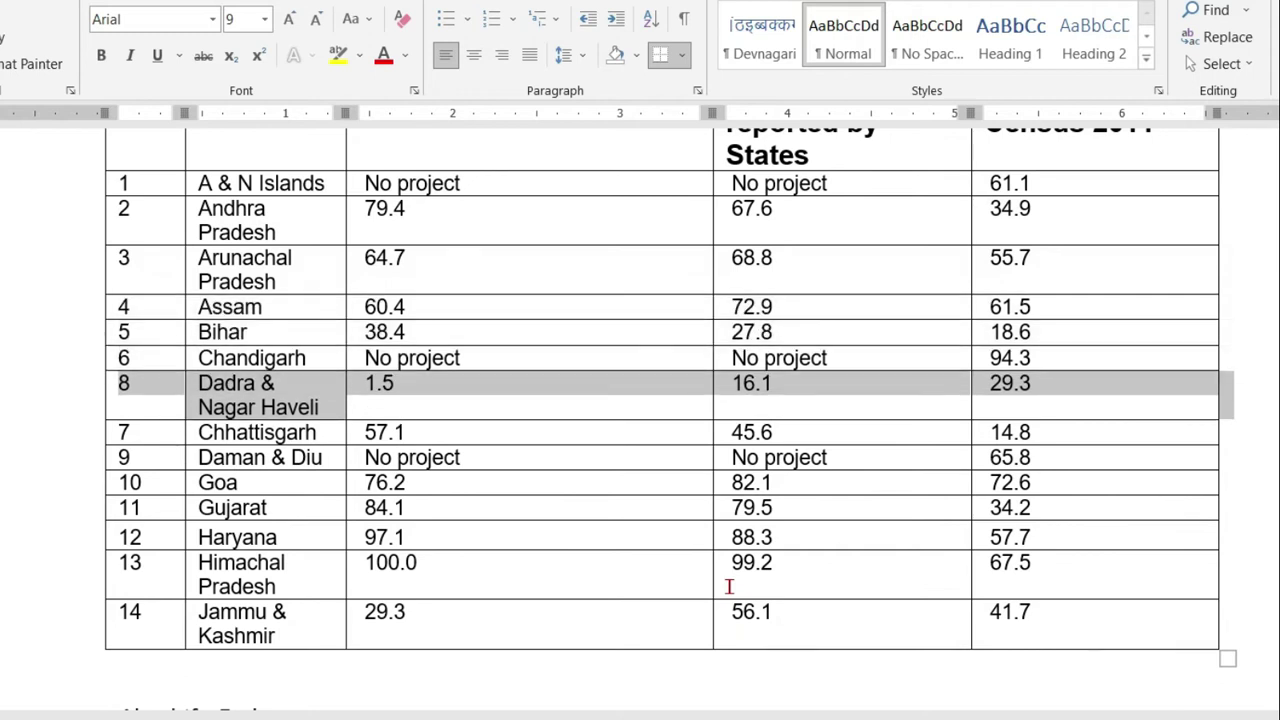
{"action": "key", "text": "alt+shift+Down"}
{"action": "key", "text": "alt+shift+Down"}
{"action": "key", "text": "alt+shift+Down"}
{"action": "key", "text": "alt+shift+Down"}
{"action": "key", "text": "alt+shift+Down"}
{"action": "key", "text": "alt+shift+Down"}
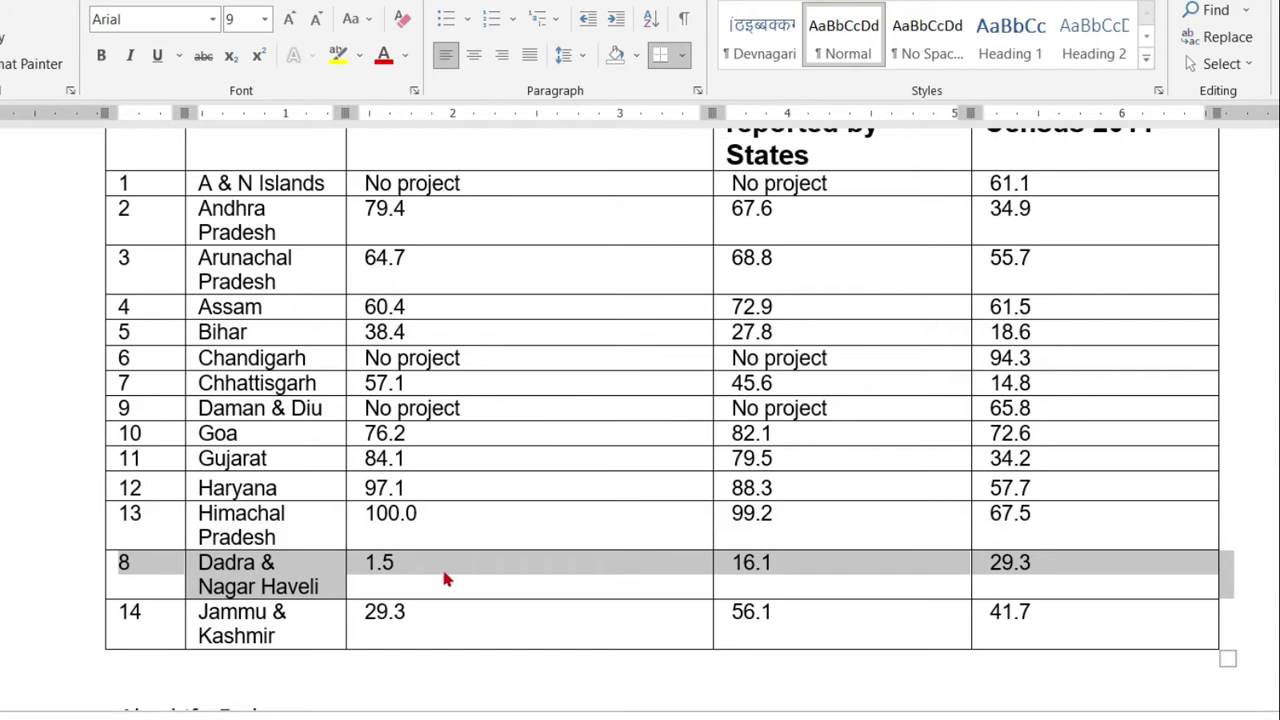
Step: Clear the row selection, select the S.N. cells of rows 9 through 13, and apply the Heading 2 style
{"action": "left_click", "coordinate": [443, 575]}
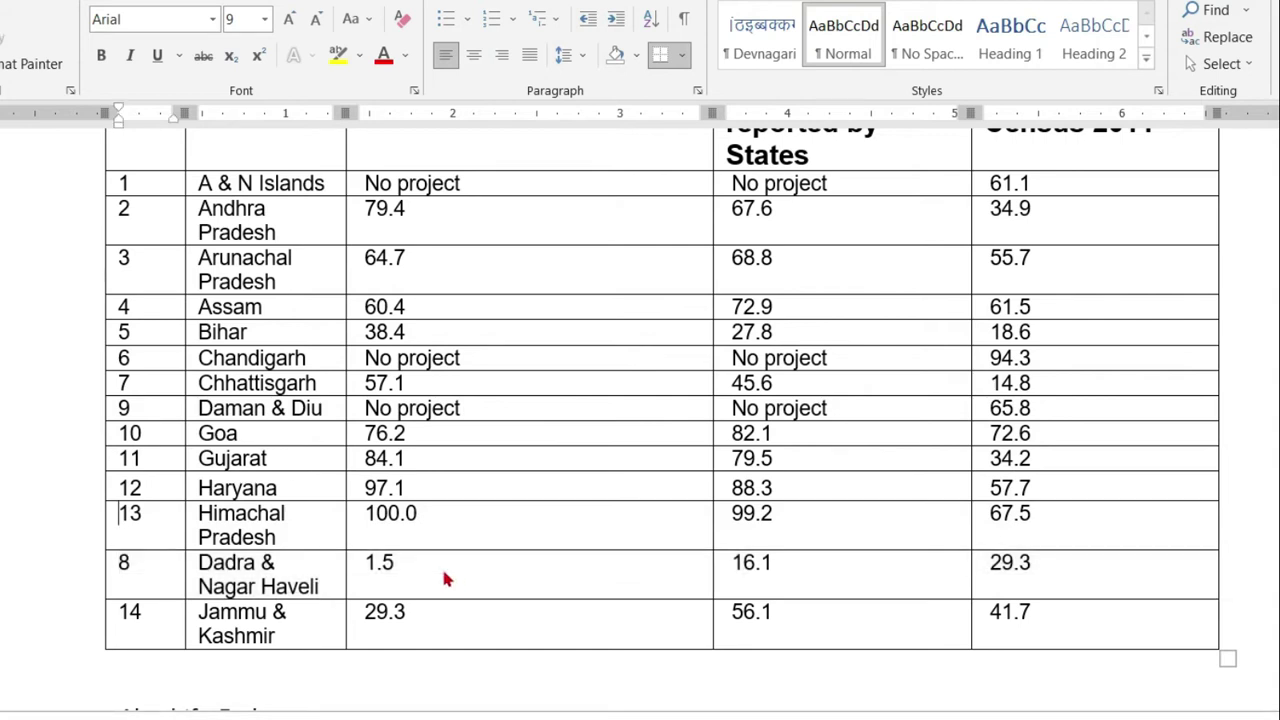
{"action": "key", "text": "shift+Up"}
{"action": "key", "text": "shift+Up"}
{"action": "key", "text": "shift+Up"}
{"action": "key", "text": "shift+Up"}
{"action": "key", "text": "shift+Up"}
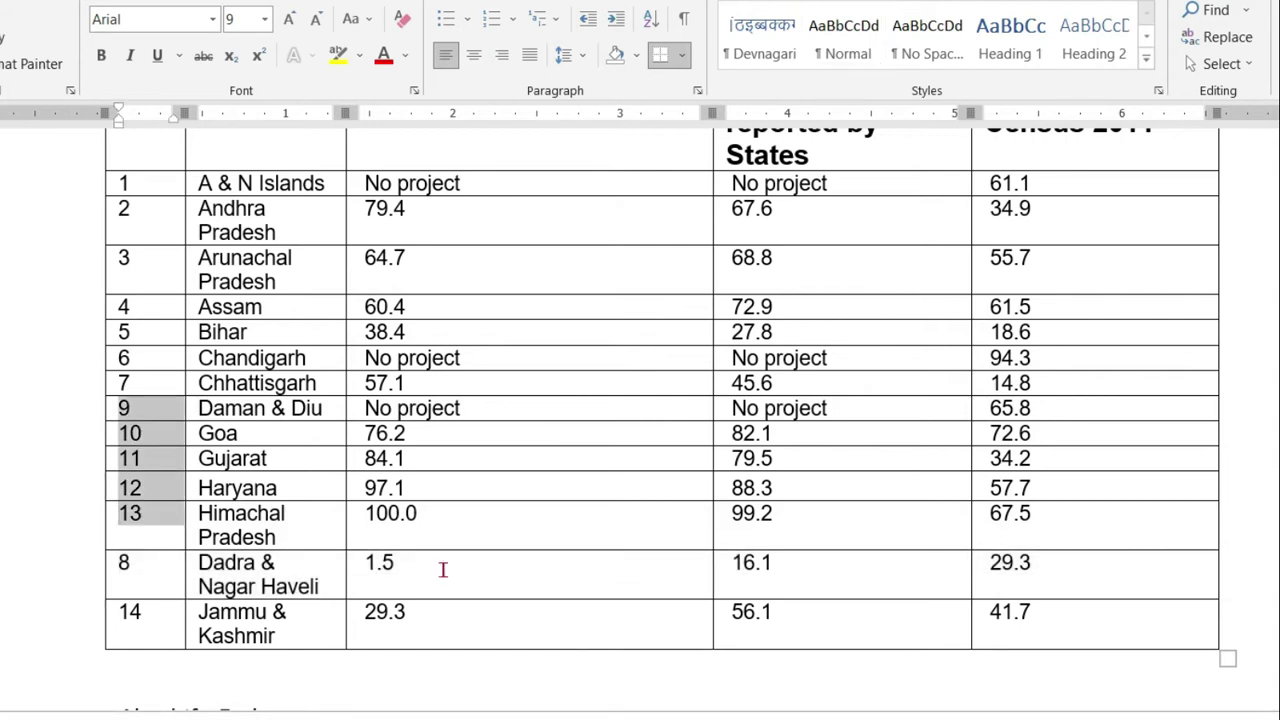
{"action": "key", "text": "ctrl+alt+2"}
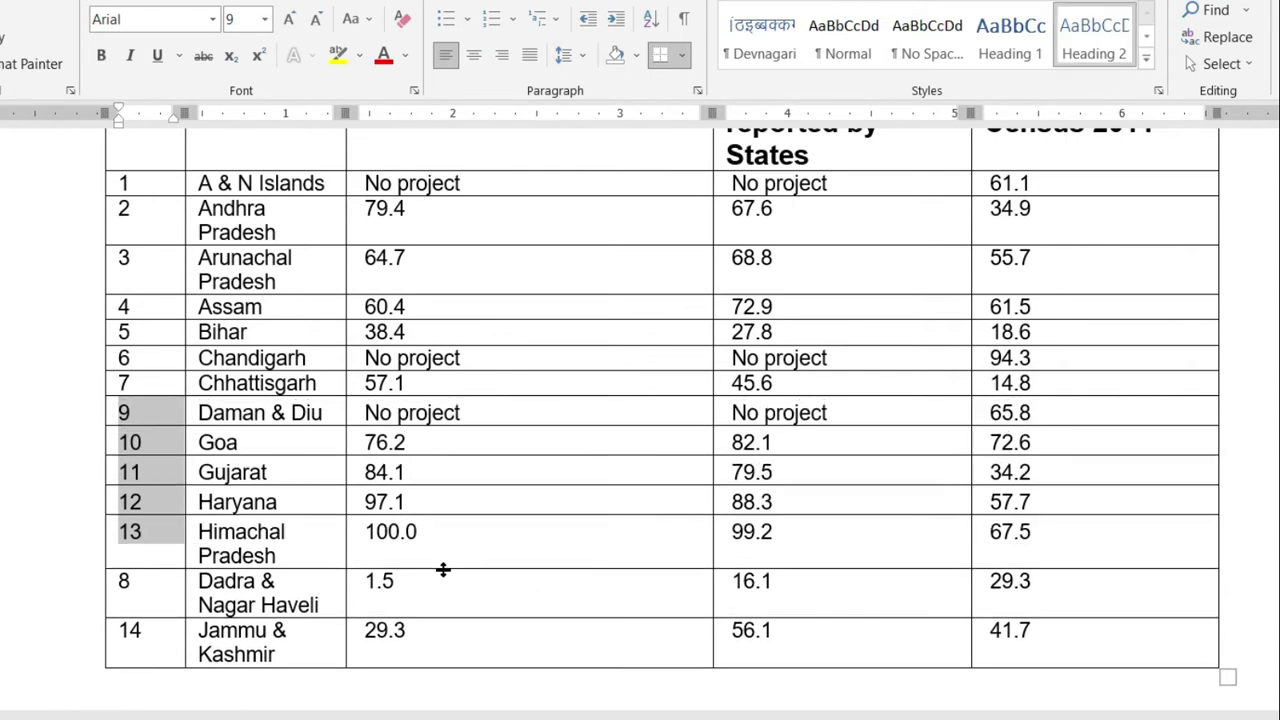
Step: Move rows 9 through 13 up as one block to directly below the A & N Islands row
{"action": "key", "text": "alt+shift+Up"}
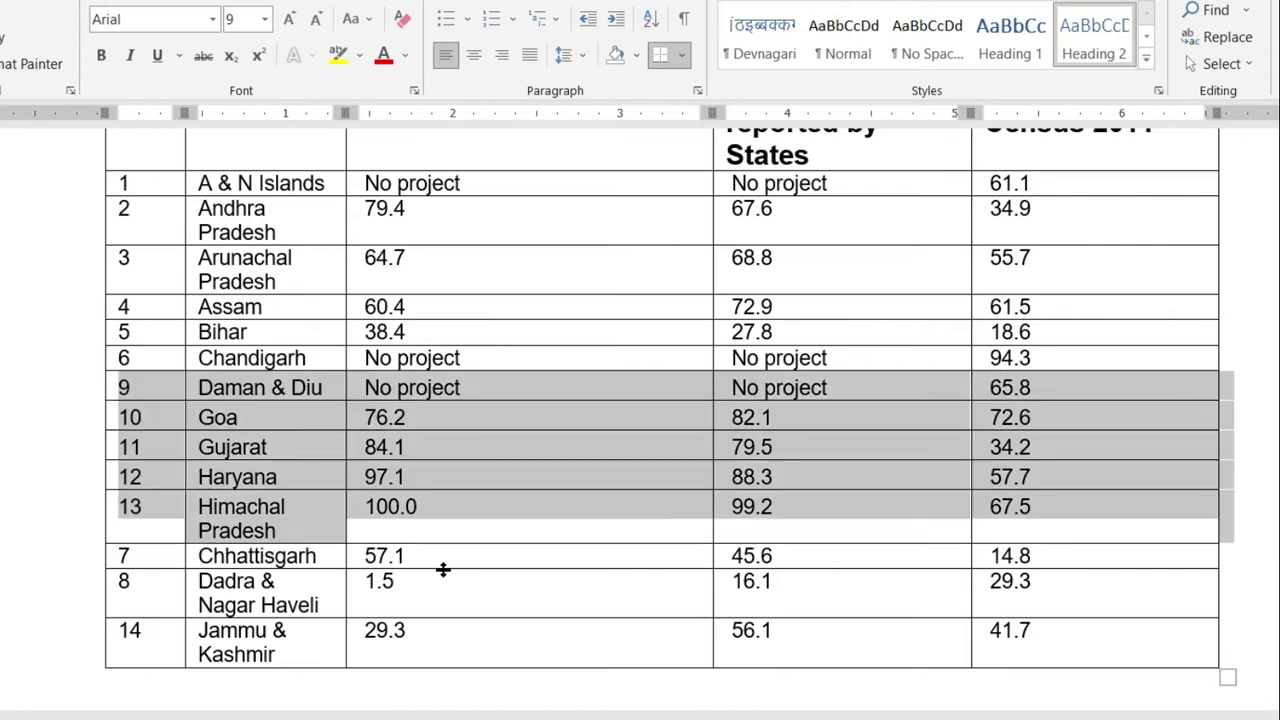
{"action": "key", "text": "alt+shift+Up"}
{"action": "key", "text": "alt+shift+Up"}
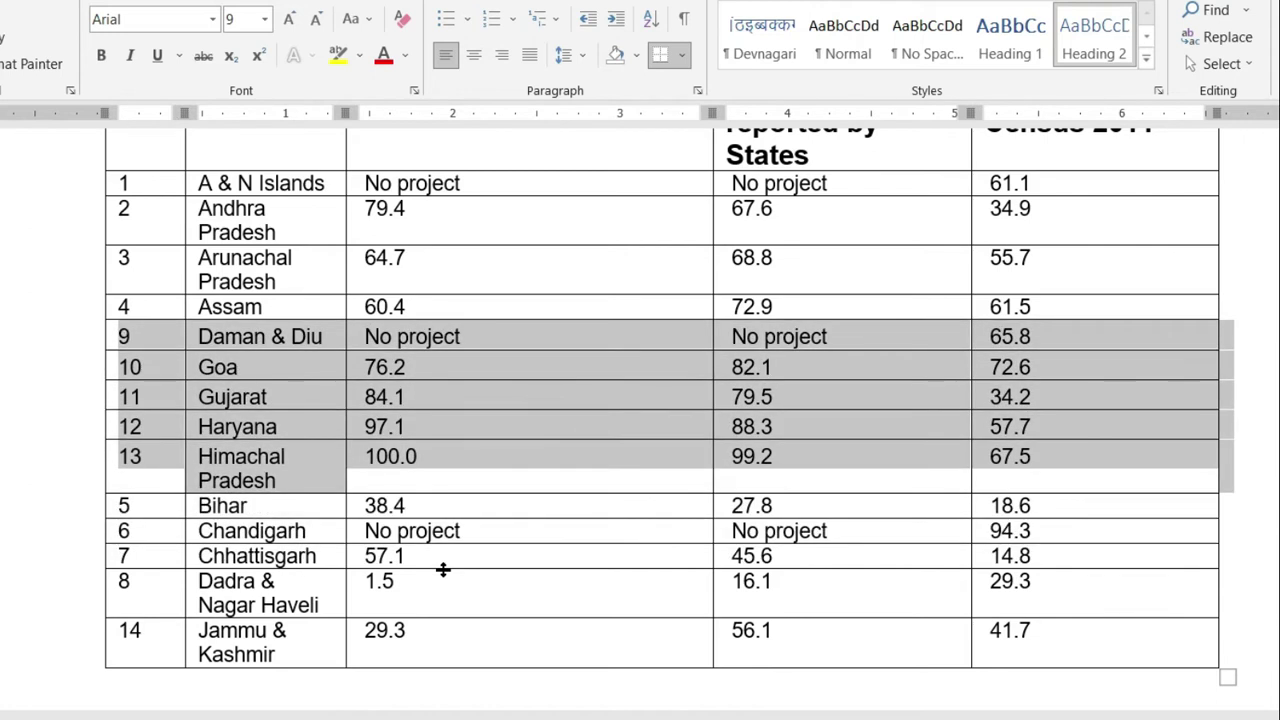
{"action": "key", "text": "alt+shift+Up"}
{"action": "key", "text": "alt+shift+Up"}
{"action": "key", "text": "alt+shift+Up"}
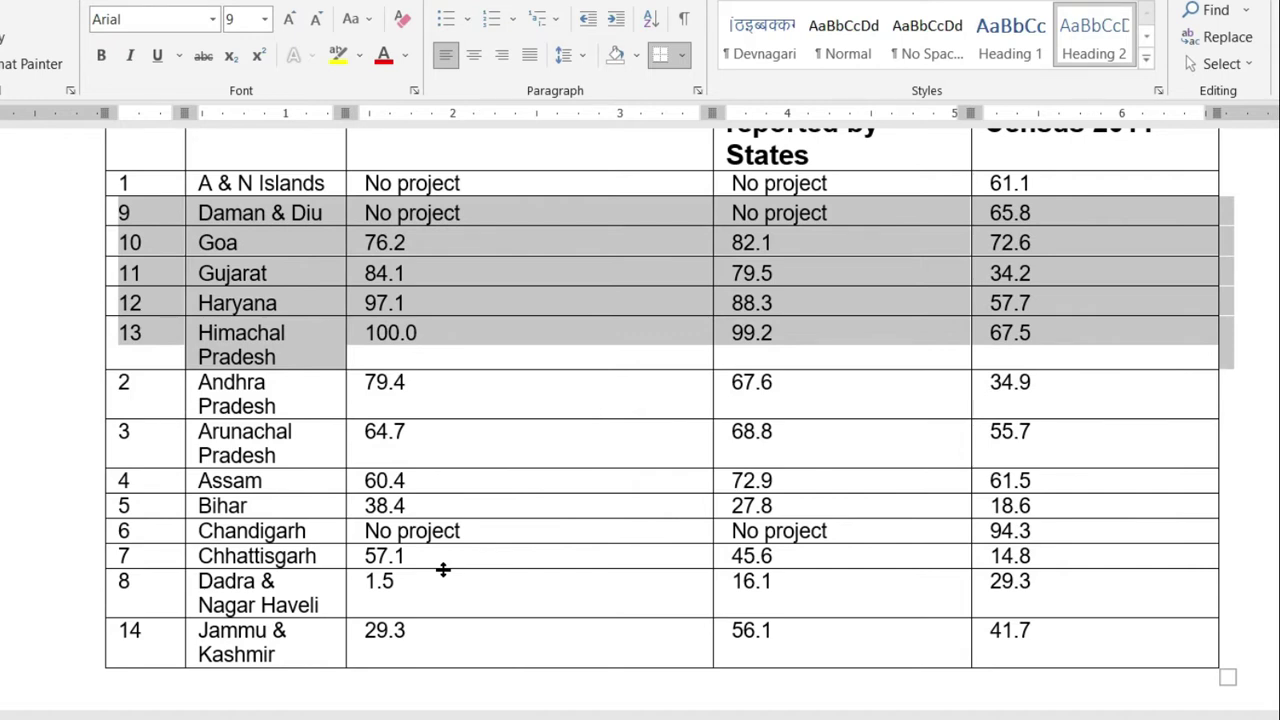
Step: Move the block of rows 9 through 13 down to directly below the Chhattisgarh row (number 7)
{"action": "key", "text": "alt+shift+Down"}
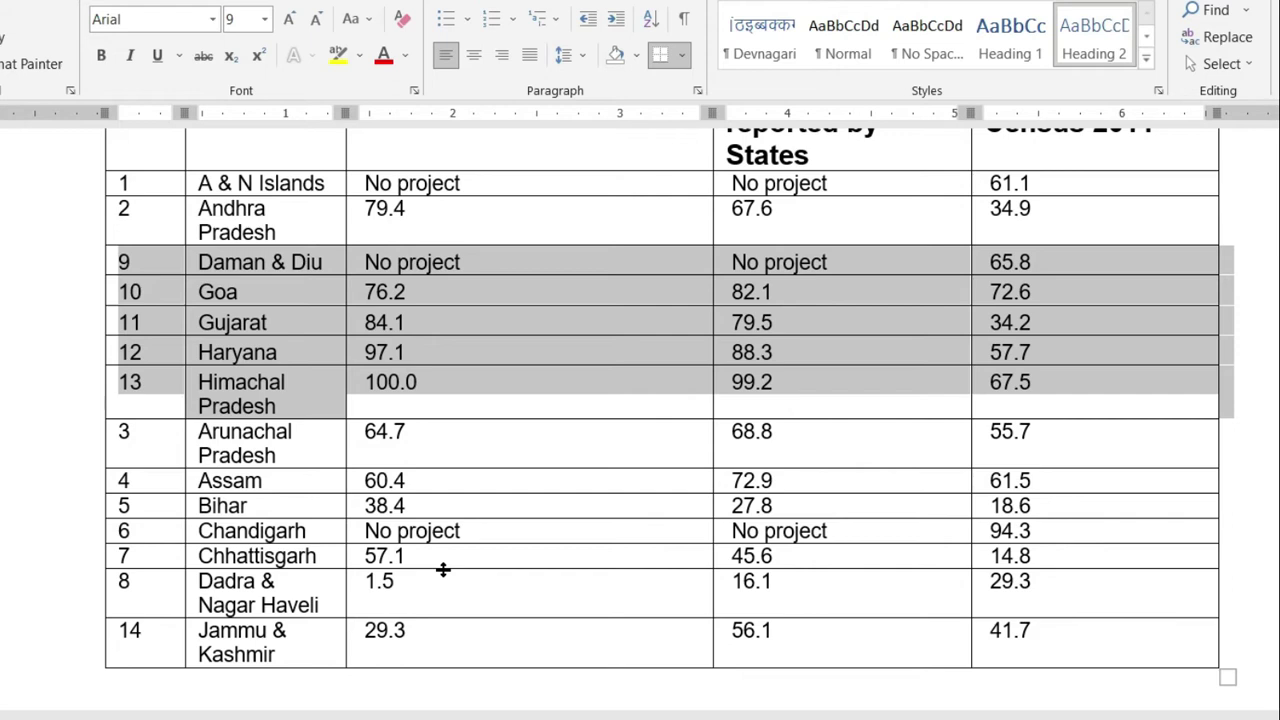
{"action": "key", "text": "alt+shift+Down"}
{"action": "key", "text": "alt+shift+Down"}
{"action": "key", "text": "alt+shift+Down"}
{"action": "key", "text": "alt+shift+Down"}
{"action": "key", "text": "alt+shift+Down"}
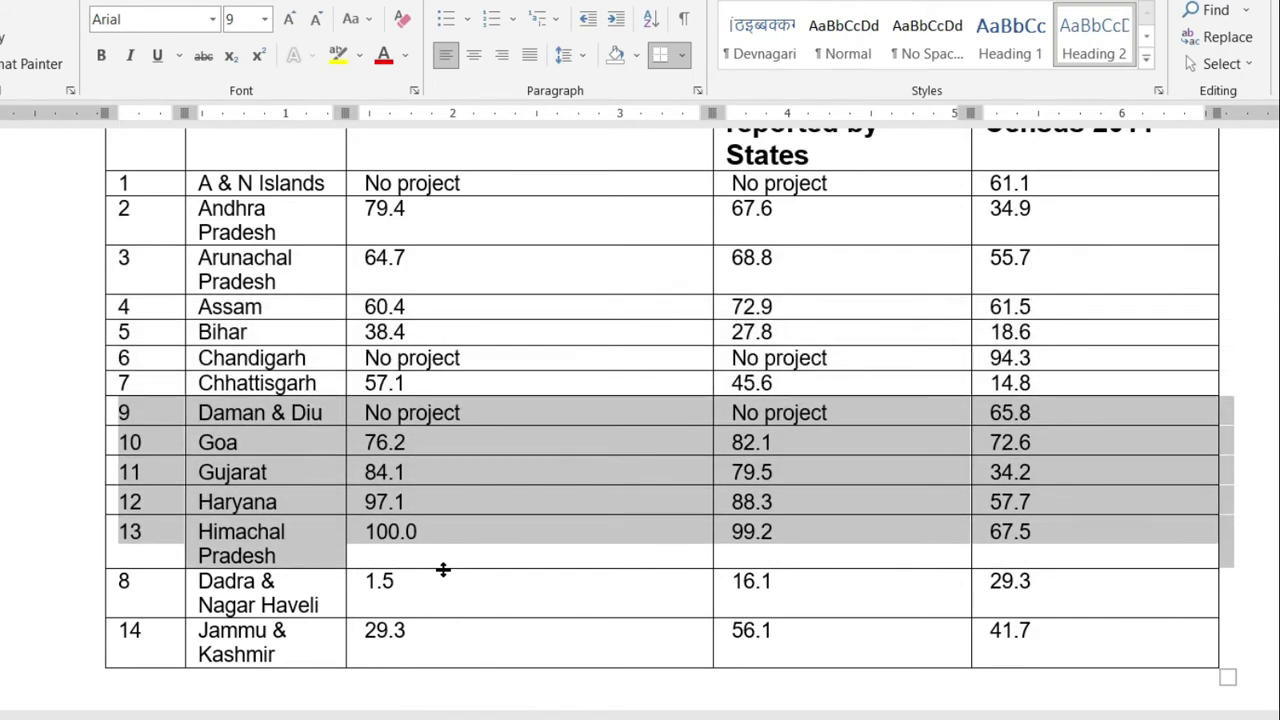
Step: Return the block of rows 9 through 13 to directly below the A & N Islands row, and clear the selection
{"action": "key", "text": "alt+shift+Down"}
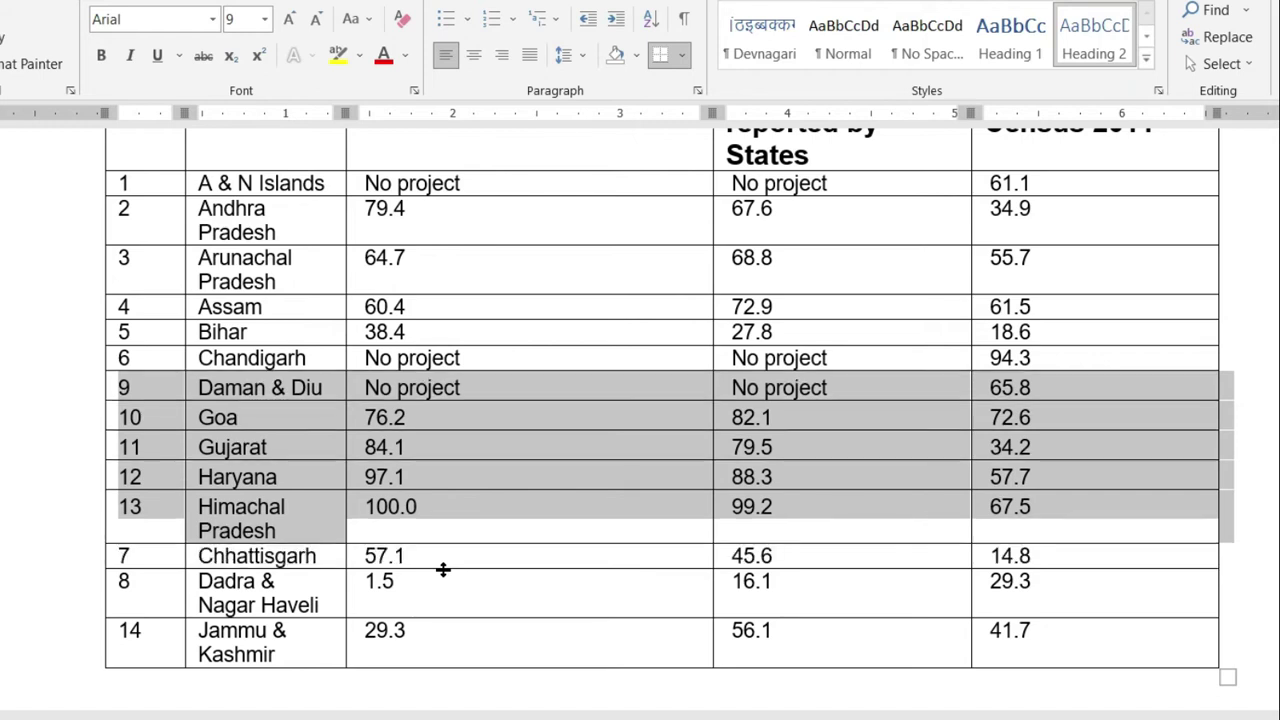
{"action": "key", "text": "alt+shift+Up"}
{"action": "key", "text": "alt+shift+Up"}
{"action": "key", "text": "alt+shift+Up"}
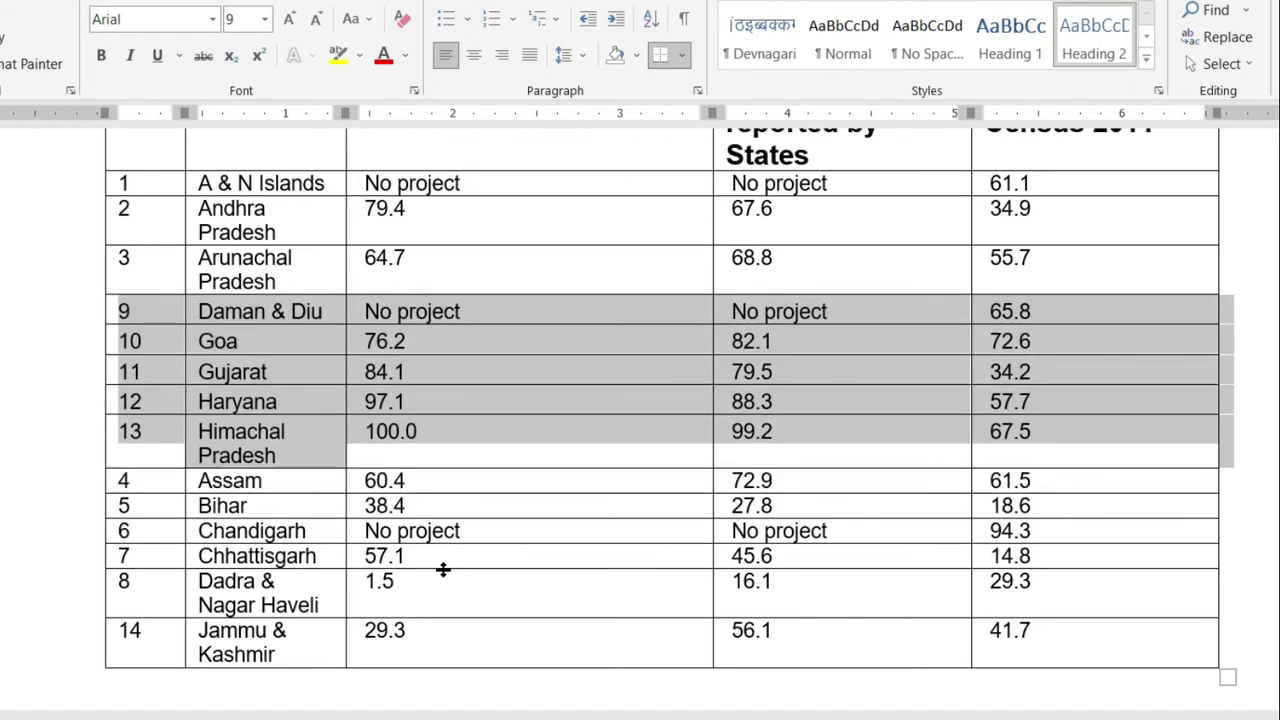
{"action": "key", "text": "alt+shift+Up"}
{"action": "key", "text": "alt+shift+Up"}
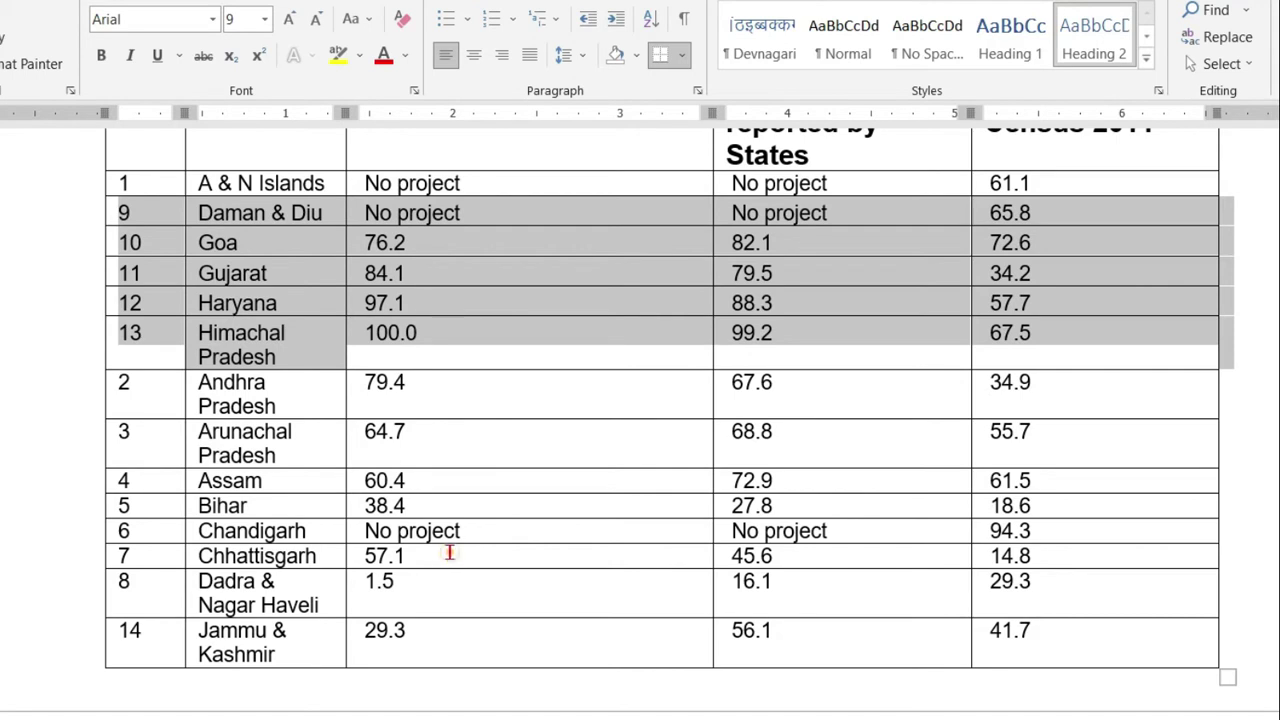
{"action": "left_click", "coordinate": [450, 552]}
Step: Select the State, %Achievement, State-reported coverage and Census 2011 columns one at a time, and clear the selection
{"action": "scroll", "coordinate": [457, 551], "scroll_direction": "up", "scroll_amount": 3}
{"action": "scroll", "coordinate": [506, 551], "scroll_direction": "down", "scroll_amount": 2}
{"action": "scroll", "coordinate": [539, 563], "scroll_direction": "up", "scroll_amount": 3}
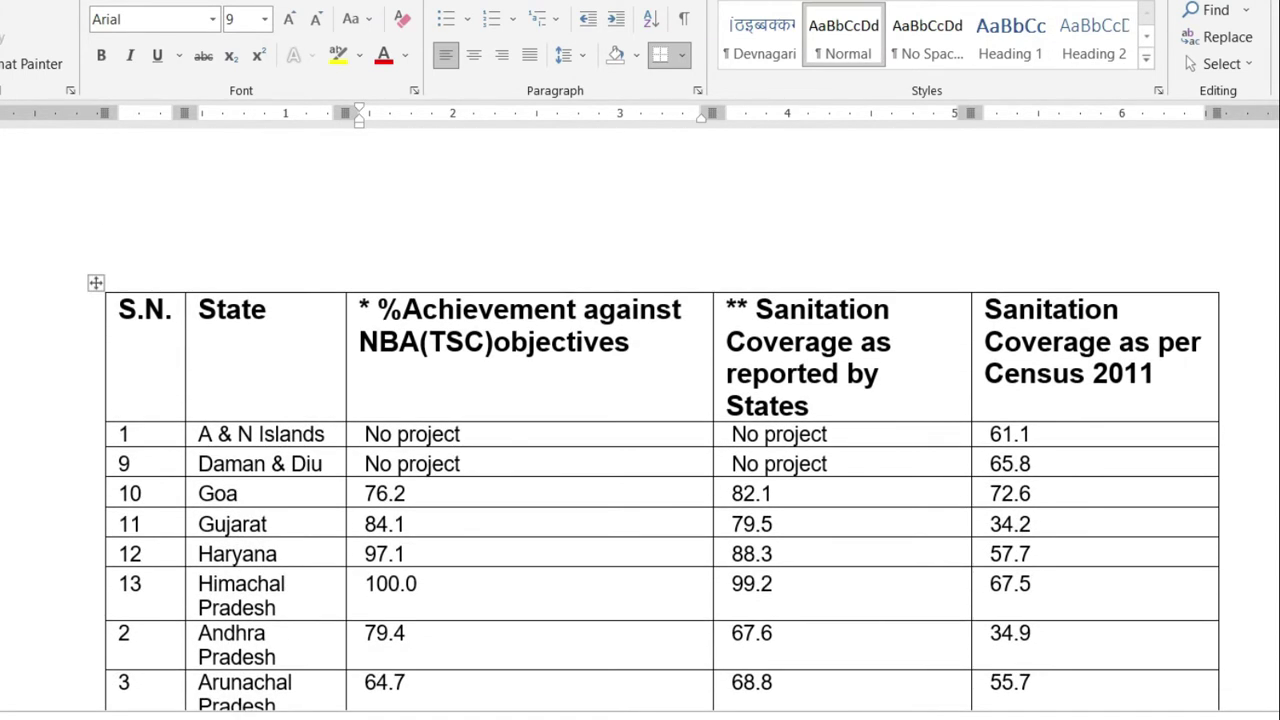
{"action": "scroll", "coordinate": [686, 439], "scroll_direction": "down", "scroll_amount": 2}
{"action": "scroll", "coordinate": [645, 480], "scroll_direction": "up", "scroll_amount": 3}
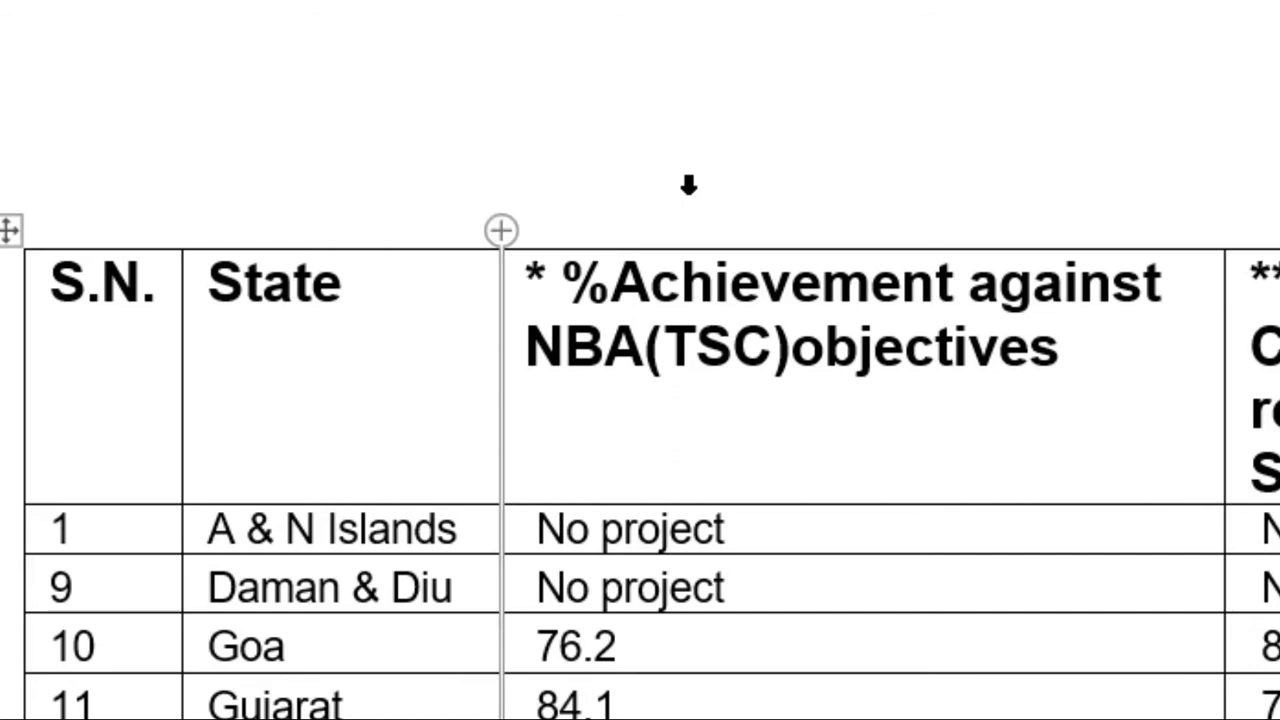
{"action": "left_click", "coordinate": [309, 200]}
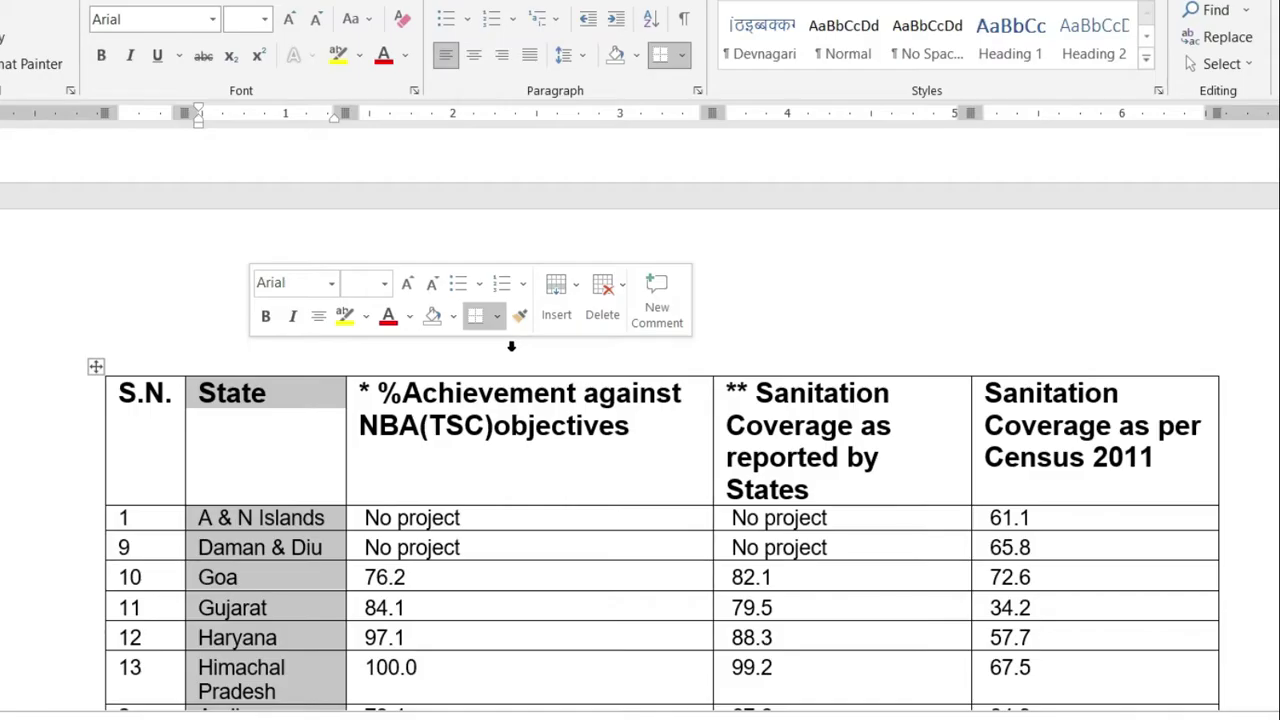
{"action": "left_click", "coordinate": [512, 346]}
{"action": "scroll", "coordinate": [814, 366], "scroll_direction": "down", "scroll_amount": 5}
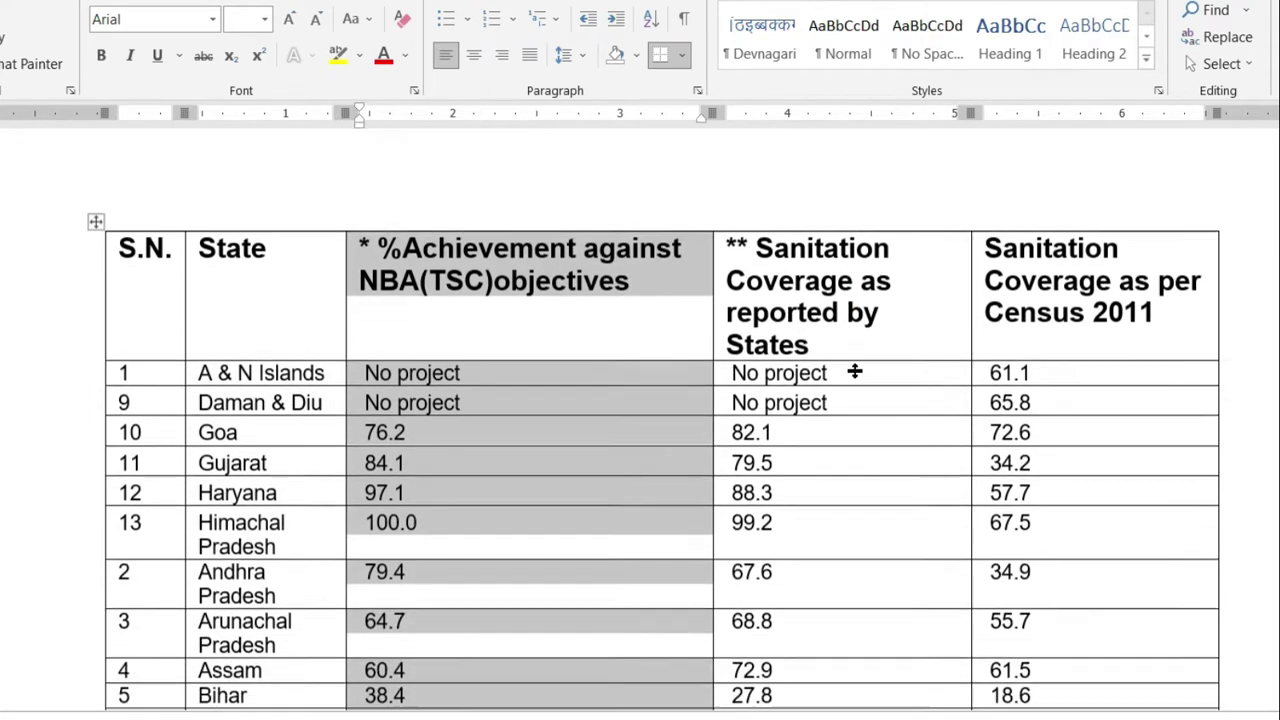
{"action": "scroll", "coordinate": [833, 414], "scroll_direction": "up", "scroll_amount": 3}
{"action": "left_click", "coordinate": [837, 251]}
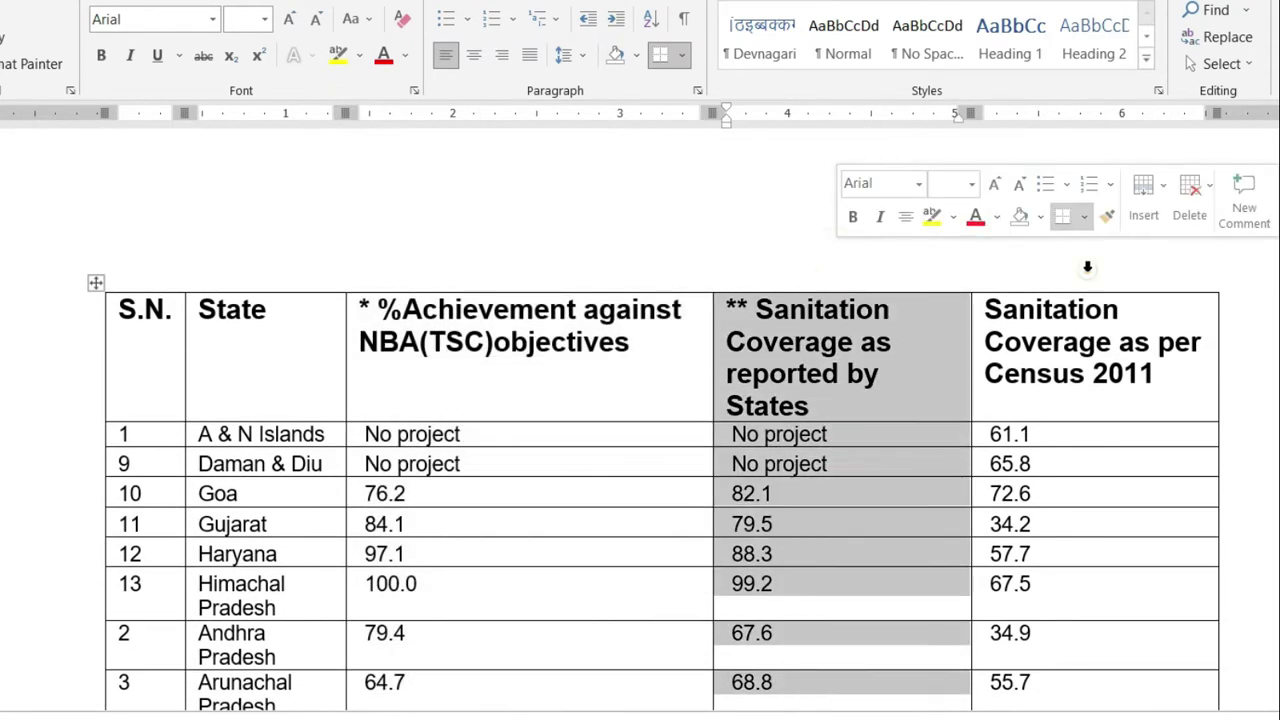
{"action": "left_click", "coordinate": [1087, 266]}
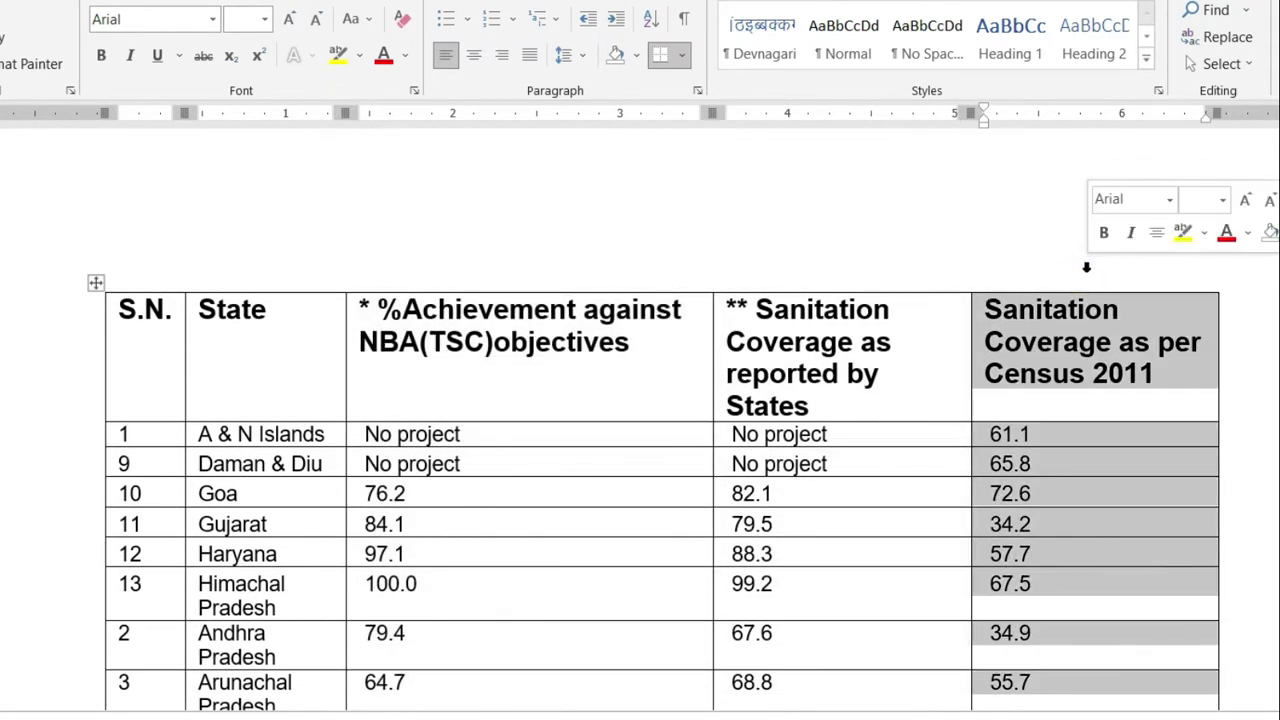
{"action": "key", "text": "Left"}
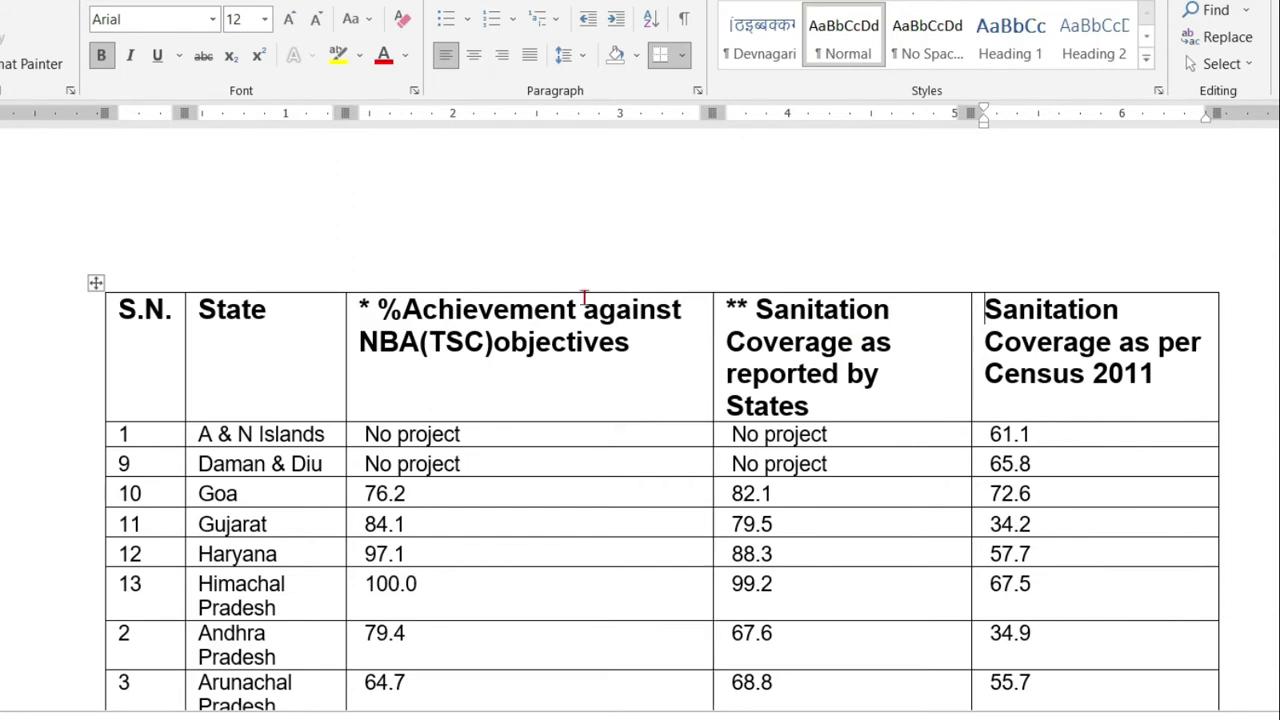
Step: Select the State column, adding the State-reported coverage, %Achievement and Census 2011 columns to one multiple-column selection
{"action": "left_click", "coordinate": [274, 262]}
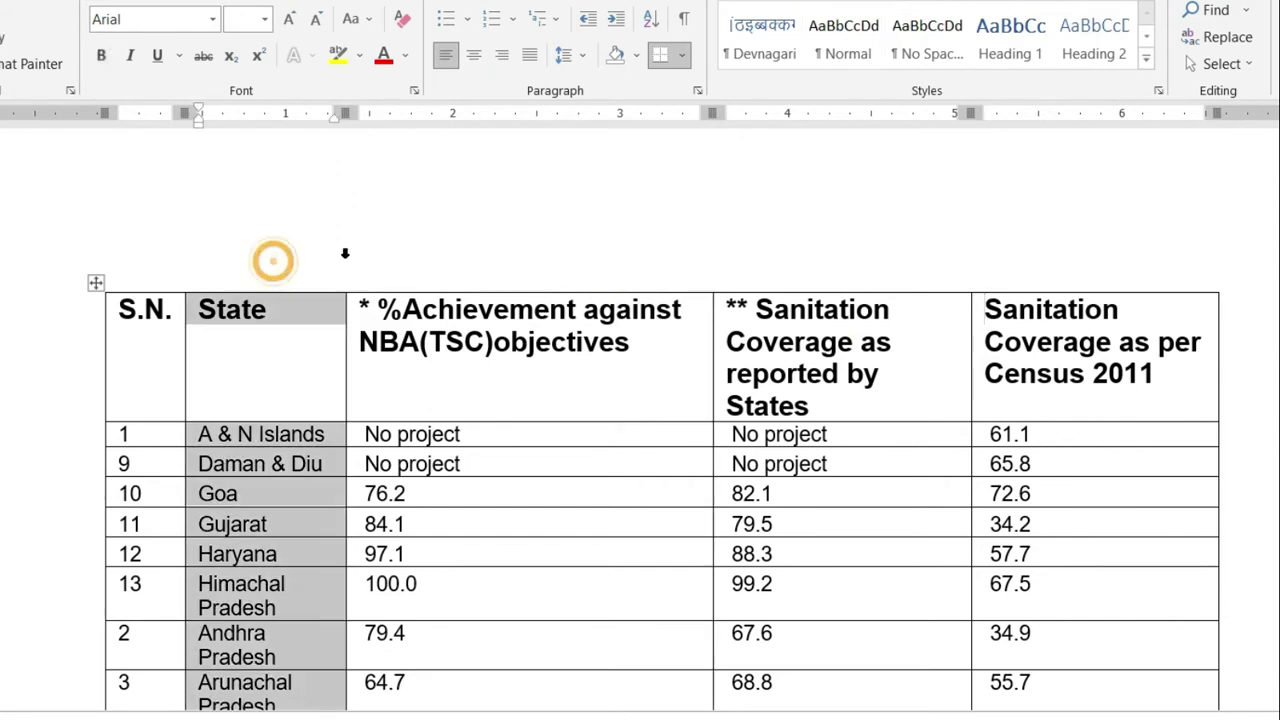
{"action": "left_click", "coordinate": [787, 245], "text": "ctrl"}
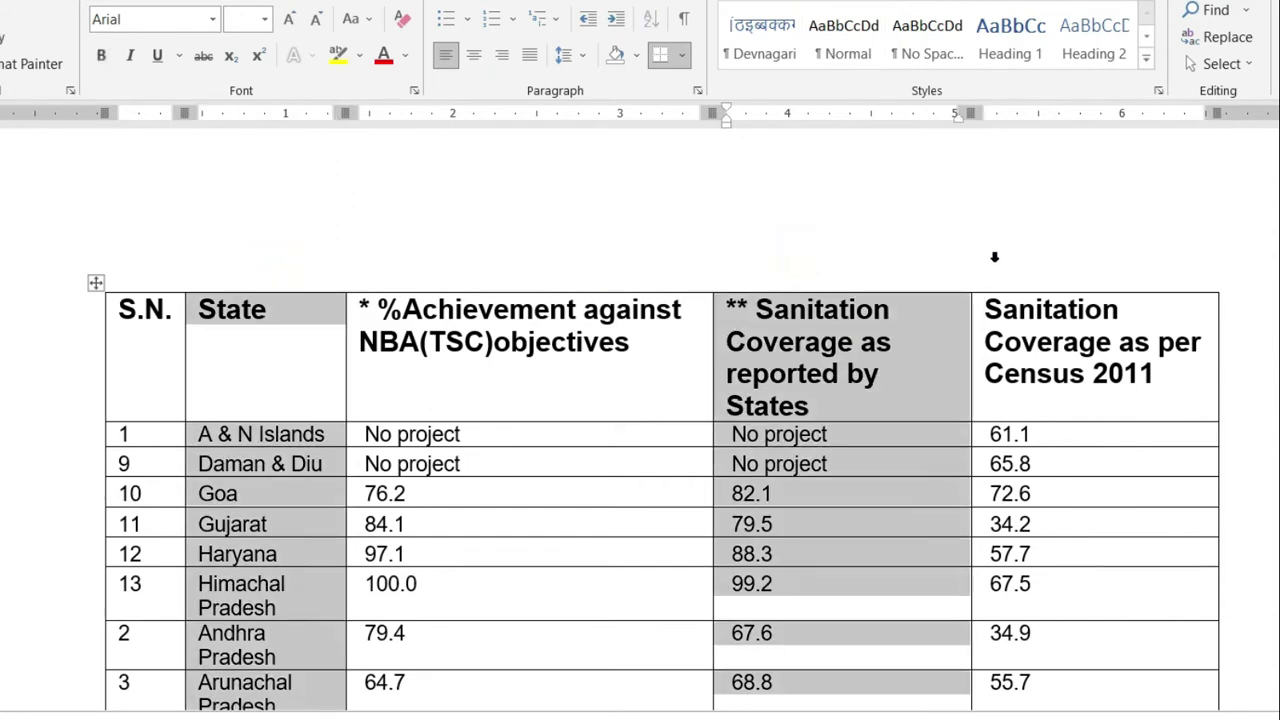
{"action": "left_click", "coordinate": [611, 238], "text": "ctrl"}
{"action": "left_click", "coordinate": [1028, 248], "text": "ctrl"}
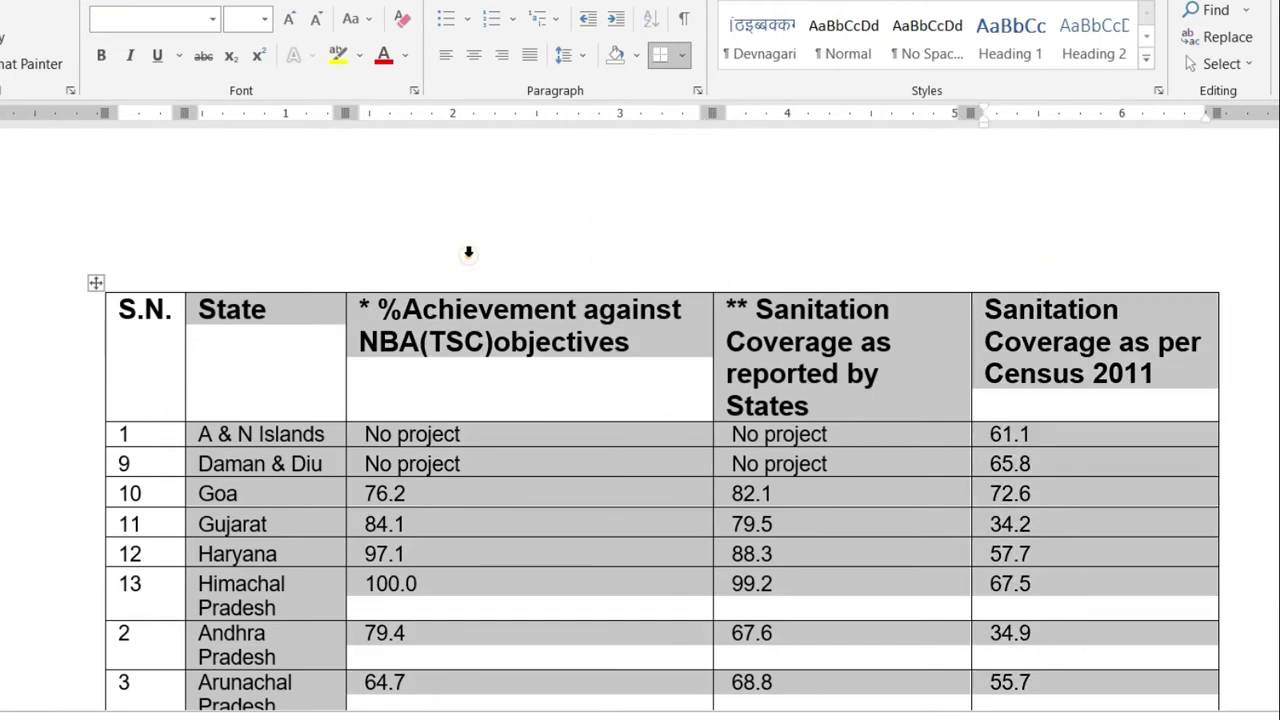
Step: Start a new multiple-column selection with %Achievement, adding the State, Census 2011 and State-reported coverage columns
{"action": "left_click", "coordinate": [469, 252]}
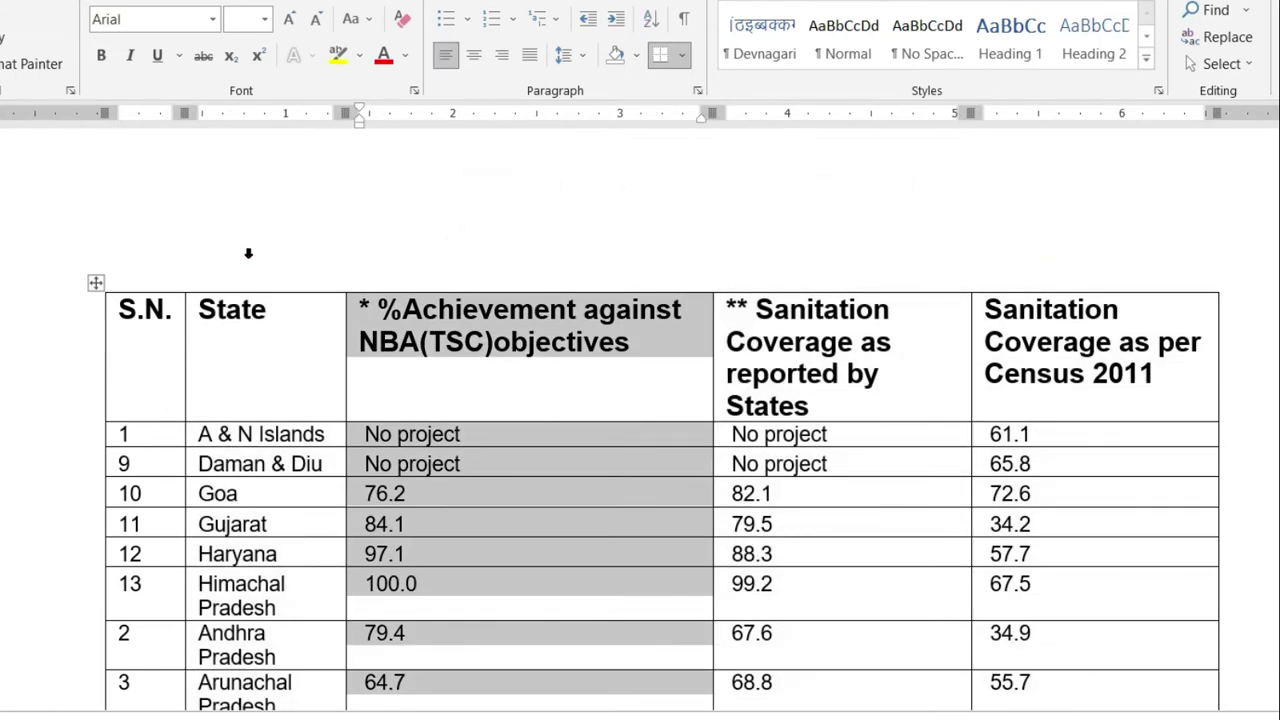
{"action": "left_click", "coordinate": [248, 253], "text": "ctrl"}
{"action": "left_click", "coordinate": [1093, 259], "text": "ctrl"}
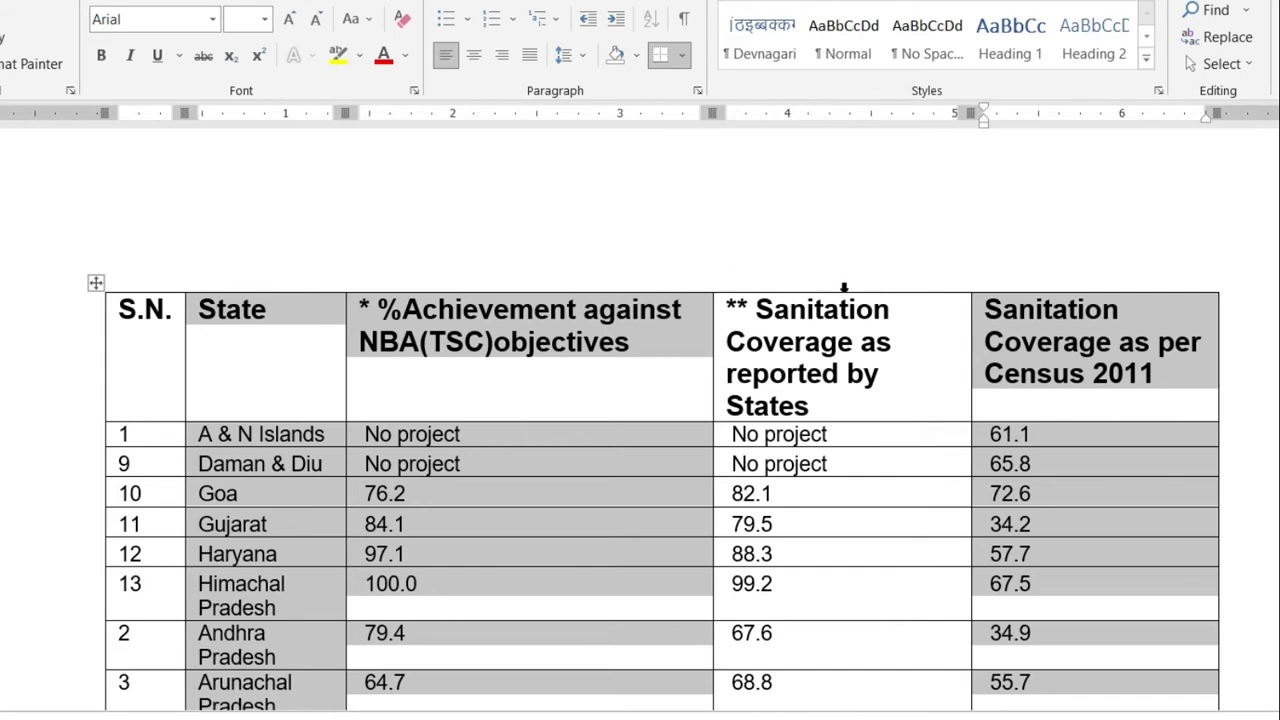
{"action": "left_click", "coordinate": [863, 253]}
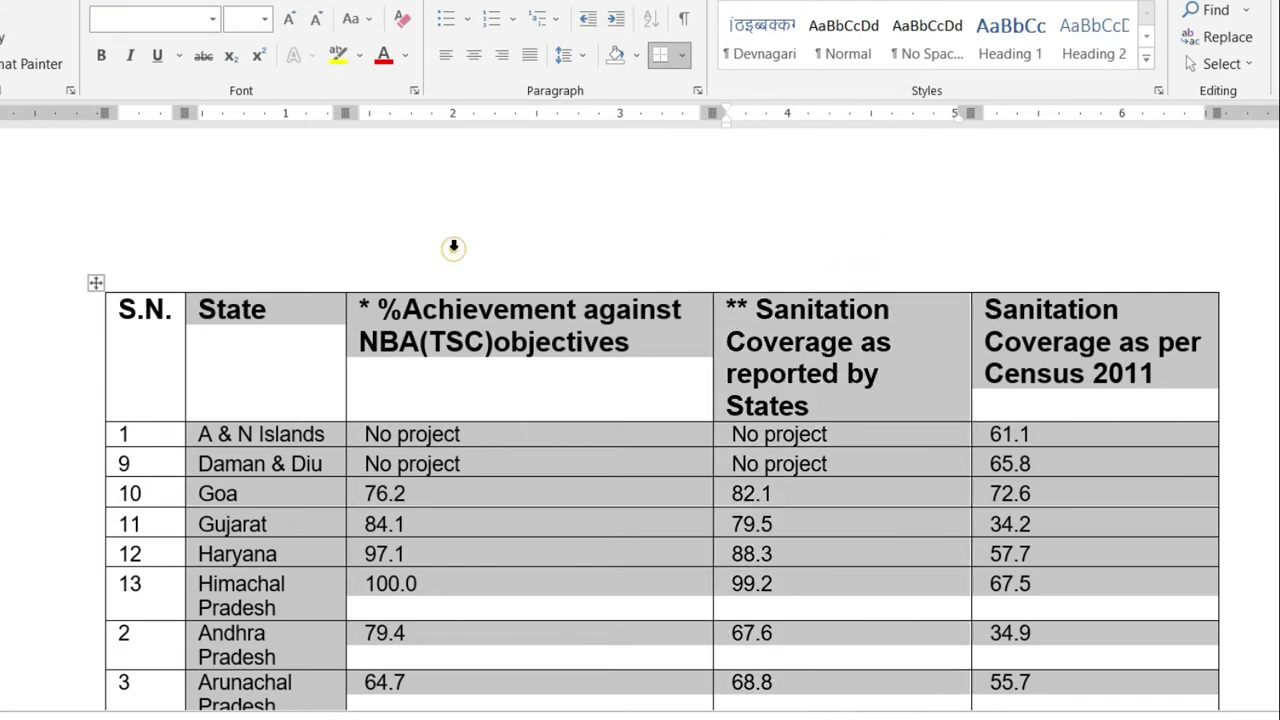
Step: Select only the State column and extend the selection rightward through the Census 2011 column
{"action": "left_click", "coordinate": [526, 268]}
{"action": "left_click", "coordinate": [1030, 266]}
{"action": "left_click", "coordinate": [321, 240]}
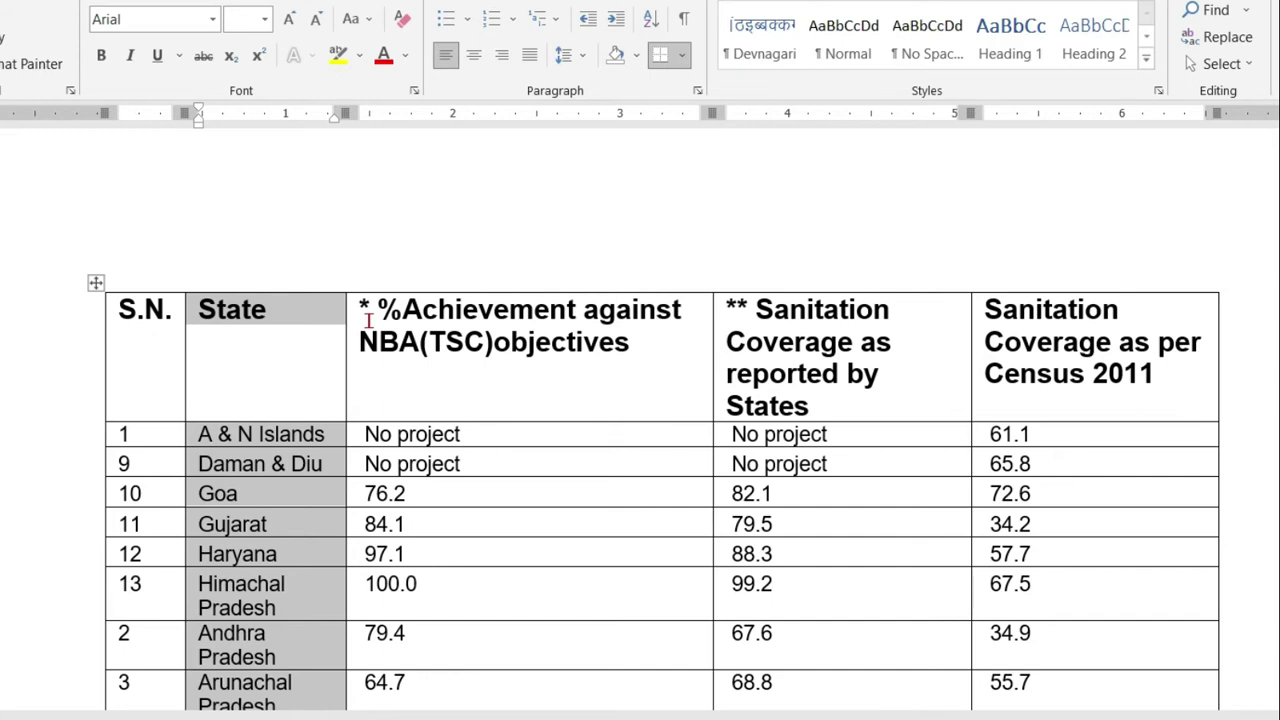
{"action": "key", "text": "shift+Right"}
{"action": "key", "text": "shift+Right"}
{"action": "key", "text": "shift+Right"}
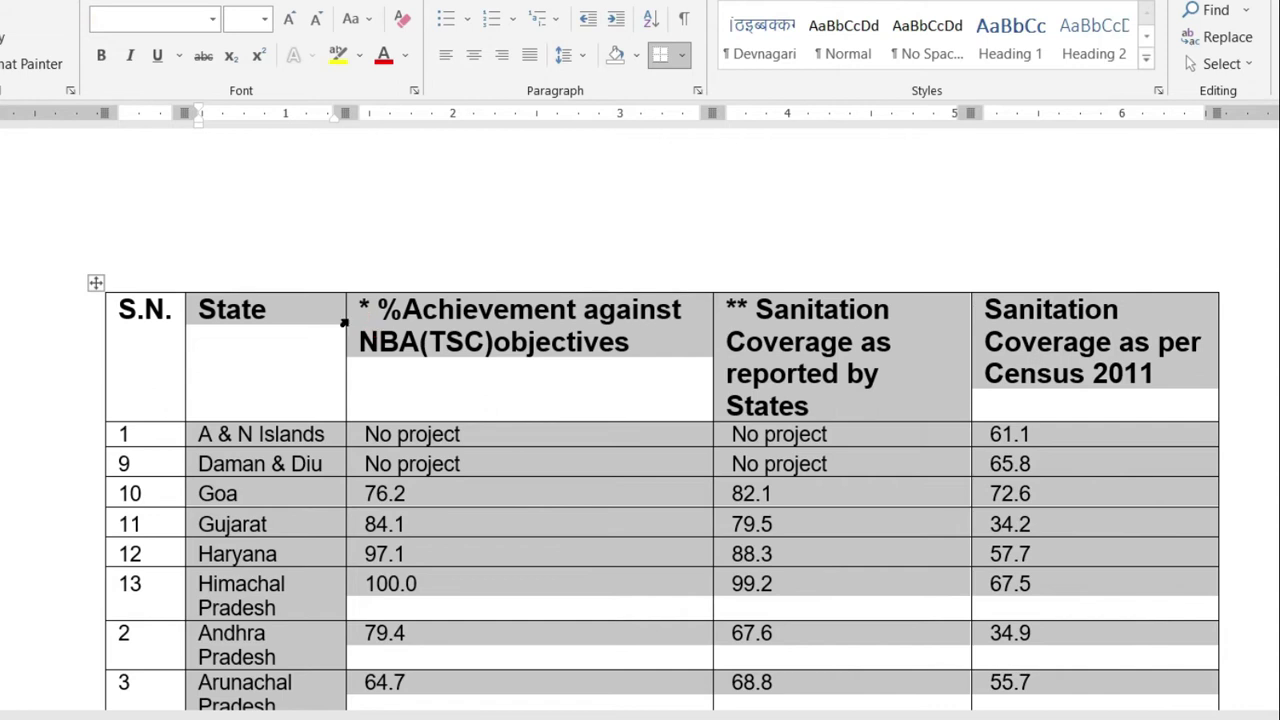
Step: Select the Sanitation Coverage as reported by States column and extend the selection leftward through the State column
{"action": "left_click", "coordinate": [813, 237]}
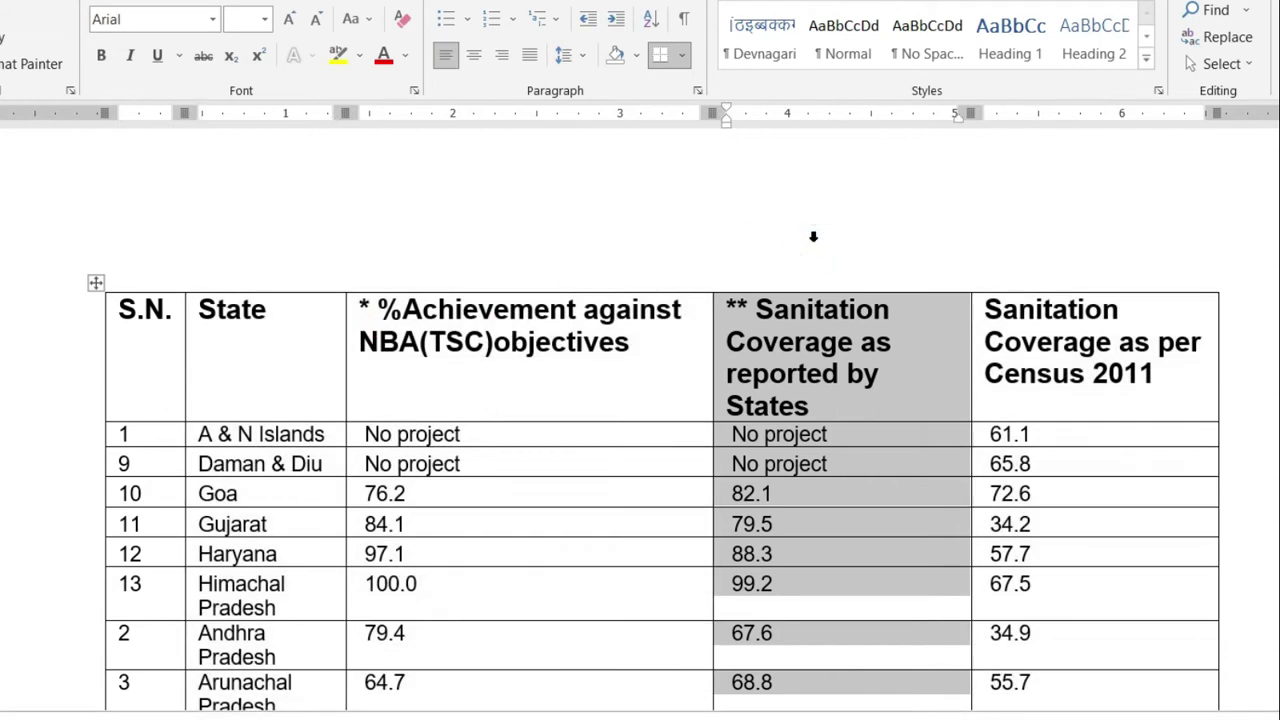
{"action": "key", "text": "shift+Left"}
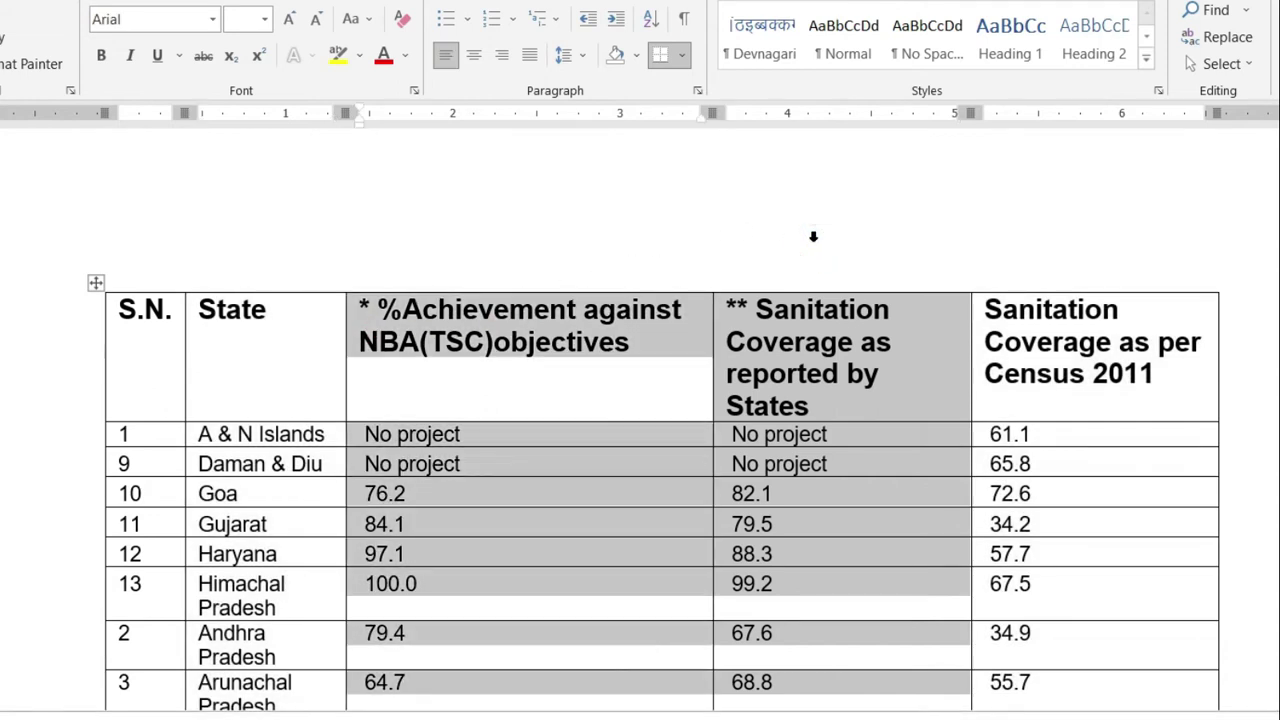
{"action": "key", "text": "shift+Left"}
Step: Shift the column selection rightward so it covers the State-reported coverage and Census 2011 columns
{"action": "key", "text": "shift+Right"}
{"action": "key", "text": "shift+Right"}
{"action": "key", "text": "shift+Right"}
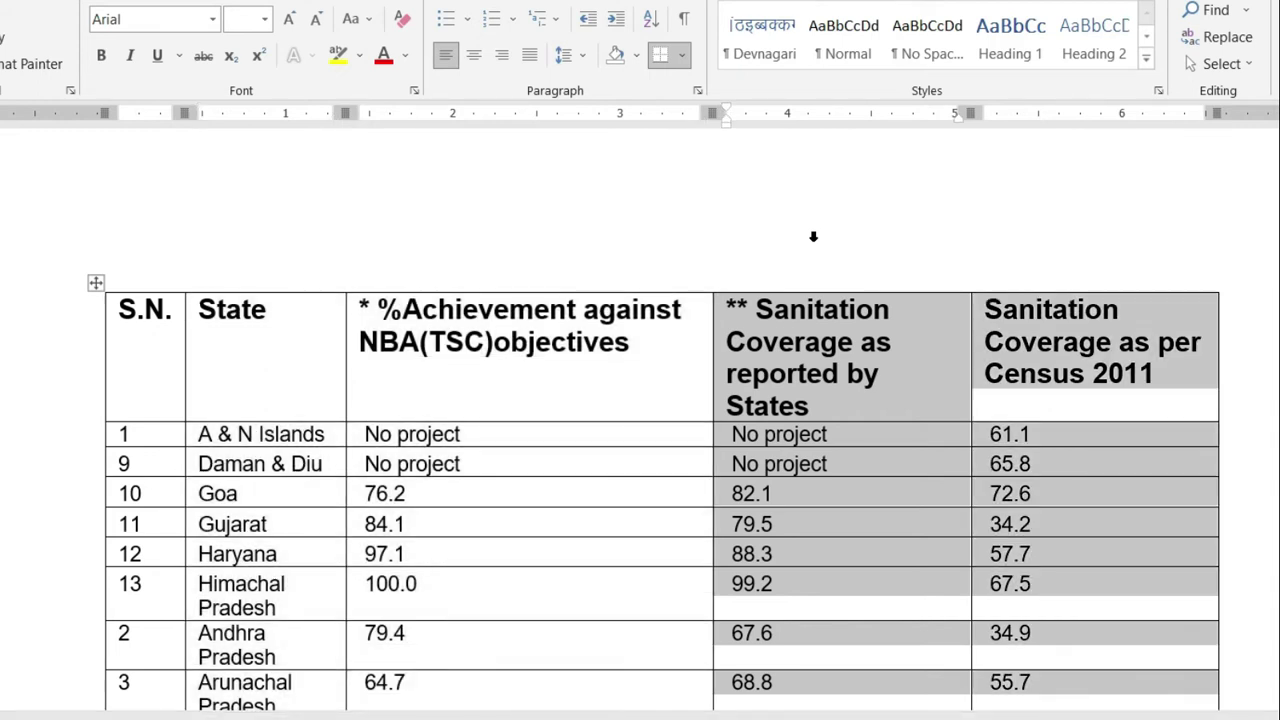
Step: Shift the column selection leftward to cover the %Achievement and State-reported coverage columns, and clear it
{"action": "key", "text": "shift+Left"}
{"action": "key", "text": "shift+Left"}
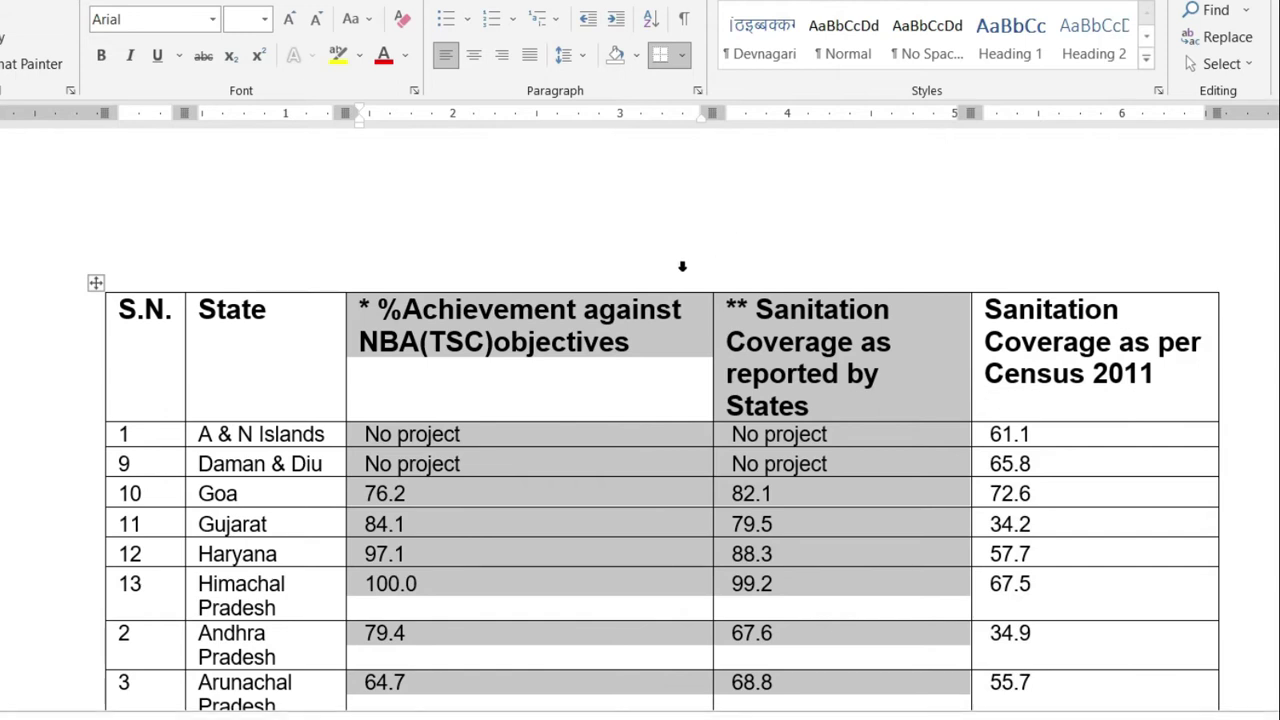
{"action": "left_click", "coordinate": [598, 346]}
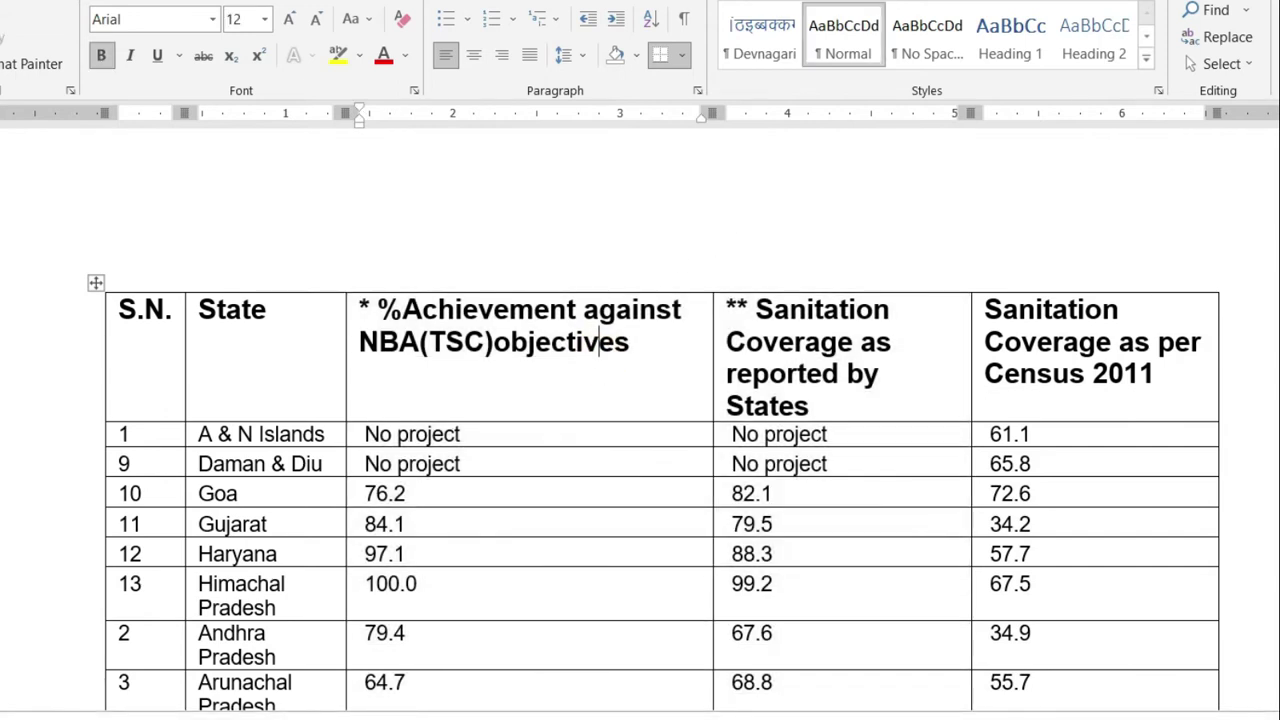
Step: Select the entire %Achievement against NBA(TSC)objectives column, starting from its header cell
{"action": "scroll", "coordinate": [660, 450], "scroll_direction": "down", "scroll_amount": 1}
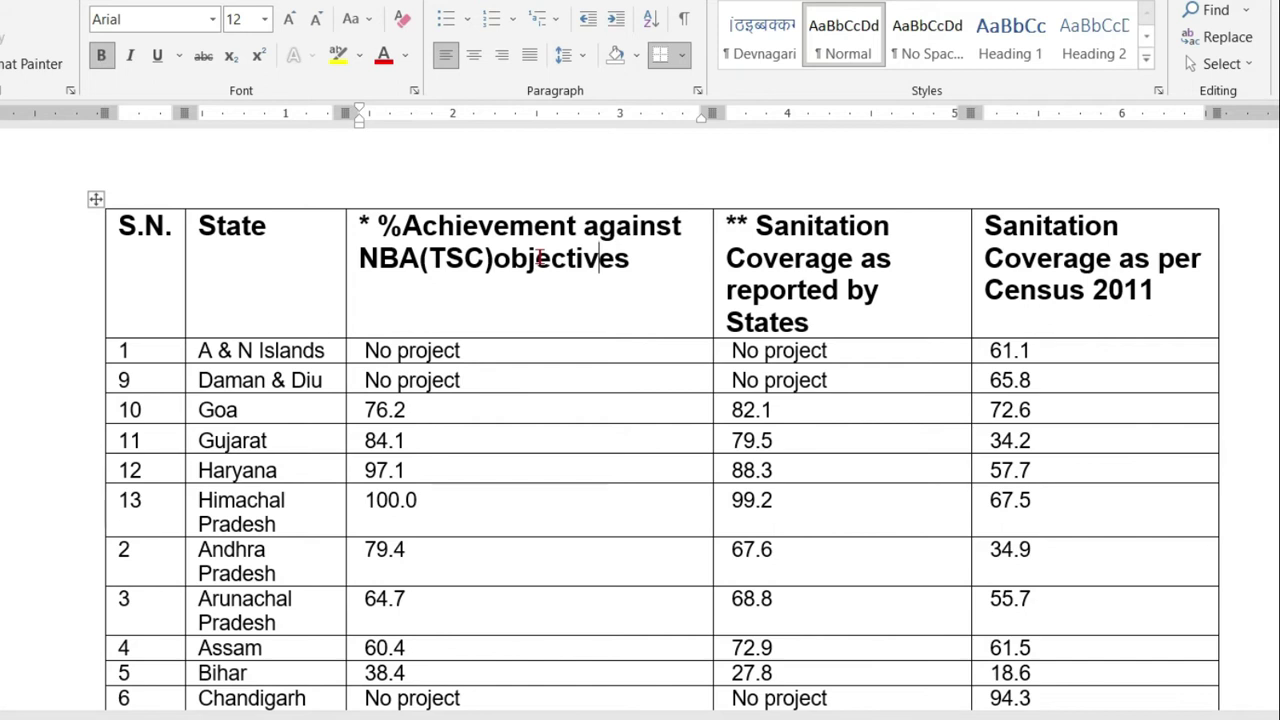
{"action": "key", "text": "alt"}
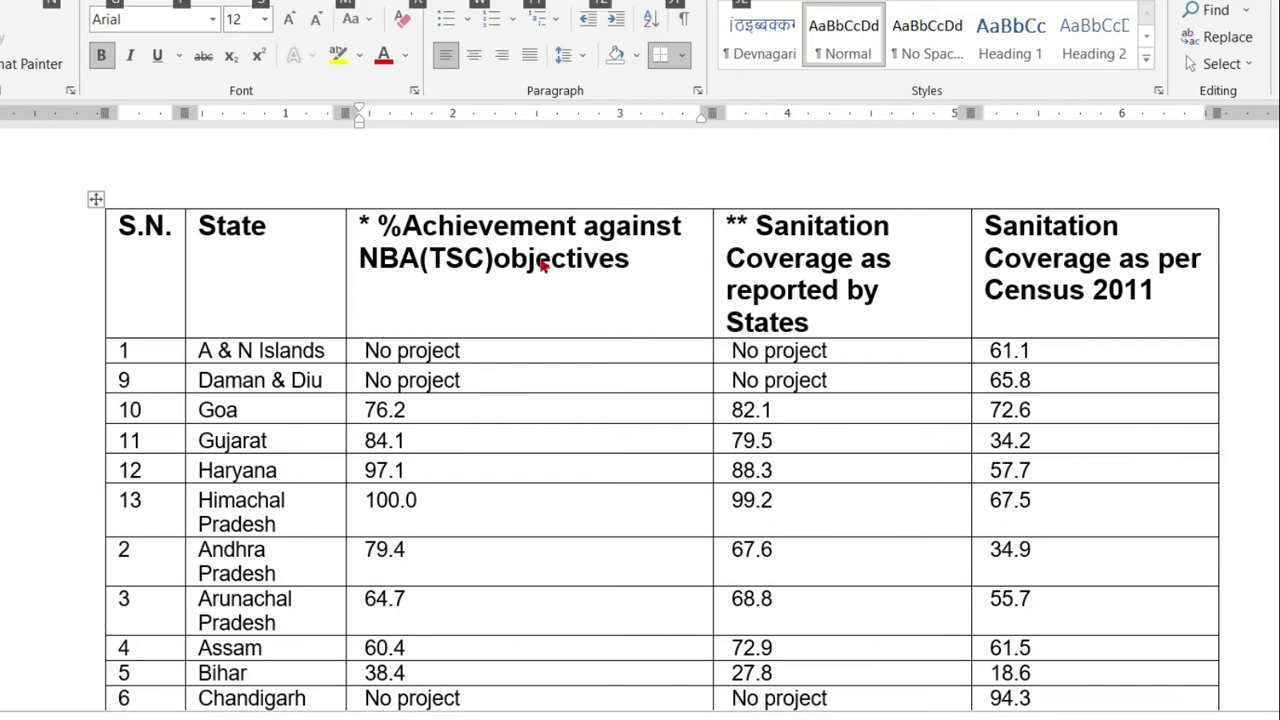
{"action": "key", "text": "alt"}
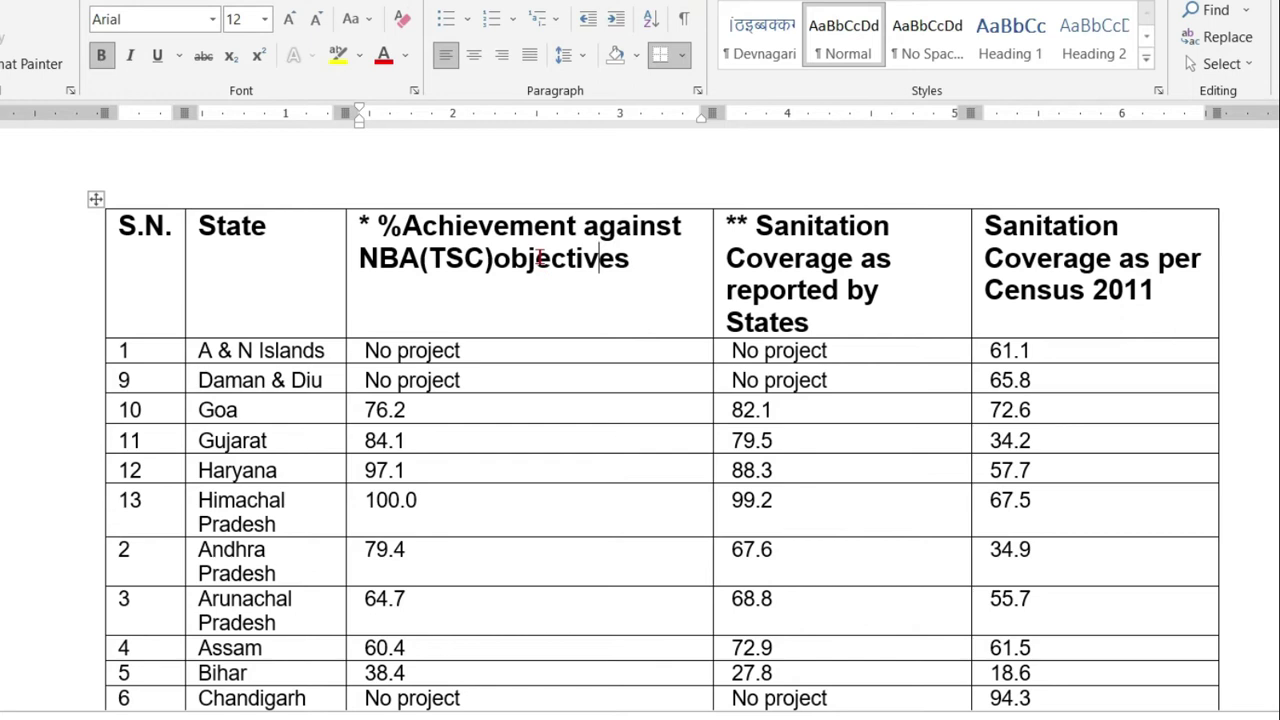
{"action": "key", "text": "alt+shift+Page_Down"}
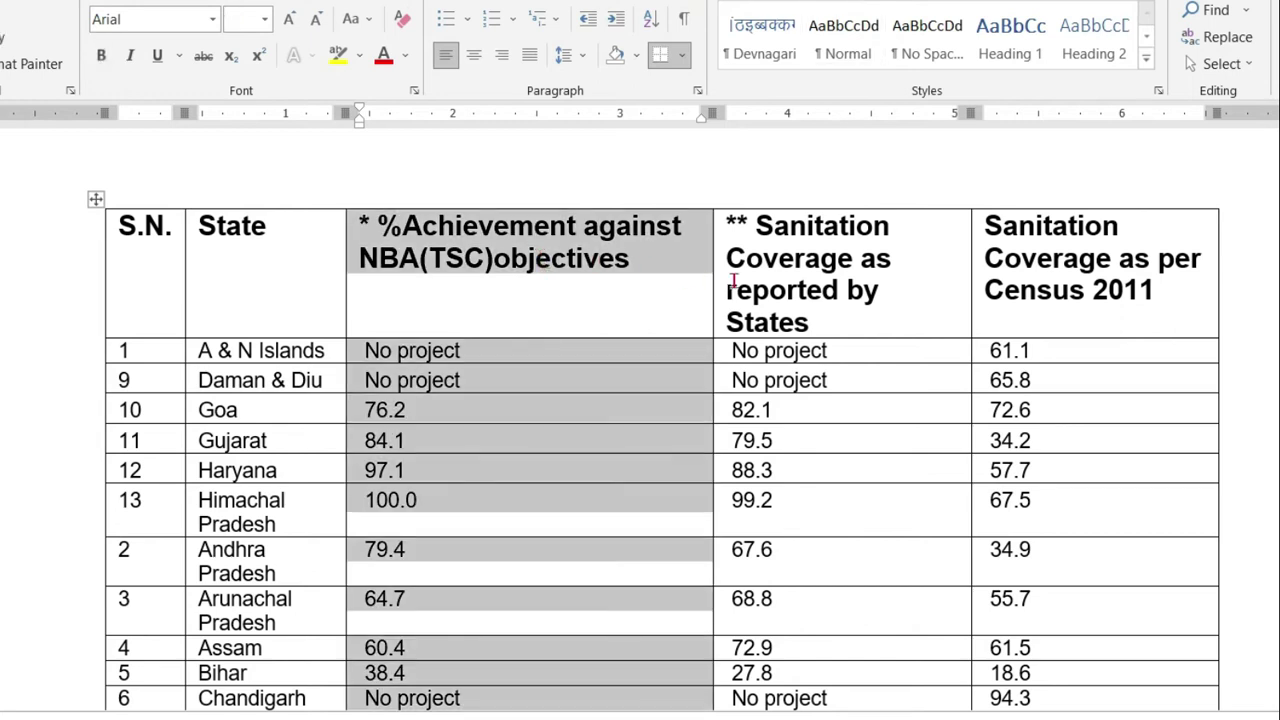
Step: Select the entire Sanitation Coverage as reported by States column, starting from its header cell
{"action": "left_click", "coordinate": [790, 268]}
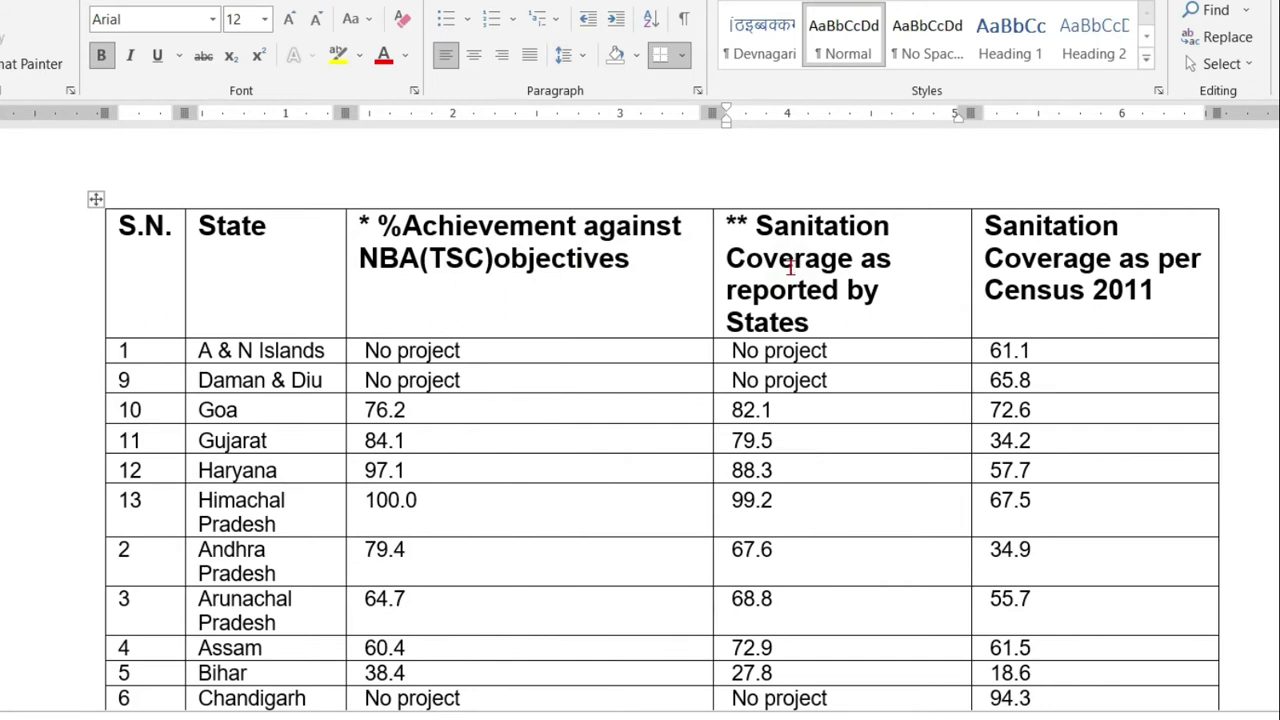
{"action": "key", "text": "super+space"}
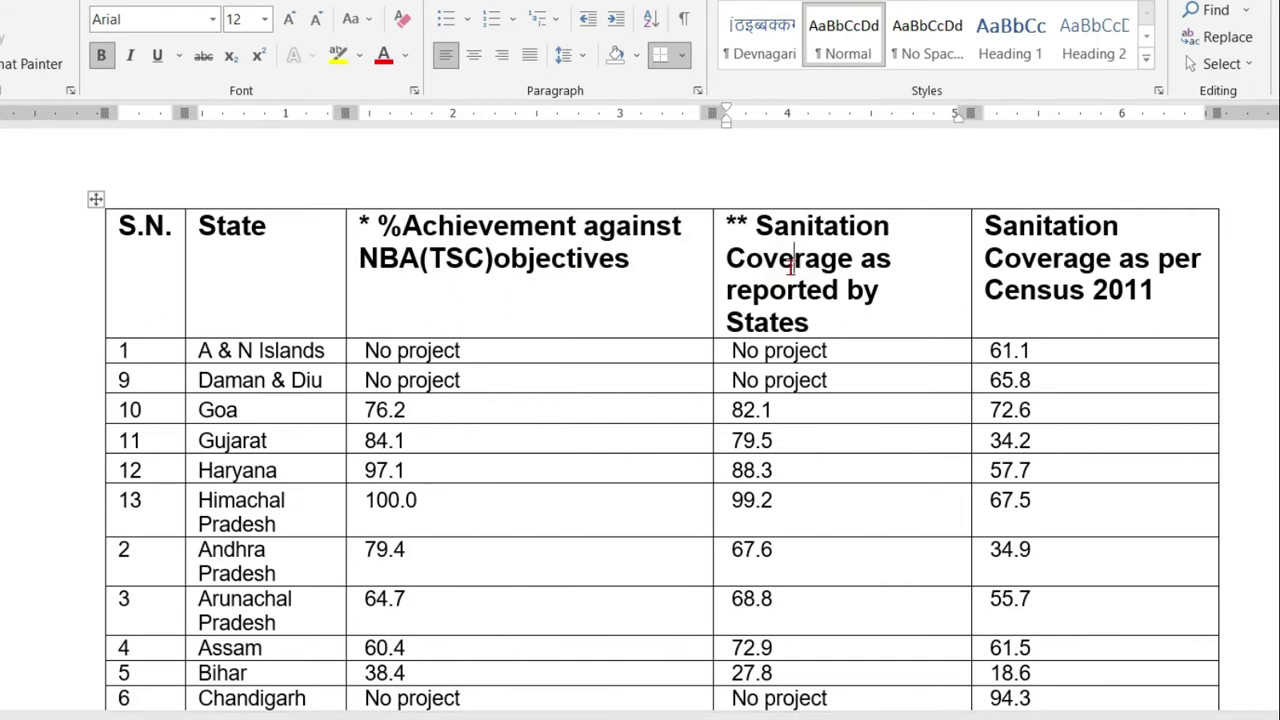
{"action": "key", "text": "alt+shift+Page_Down"}
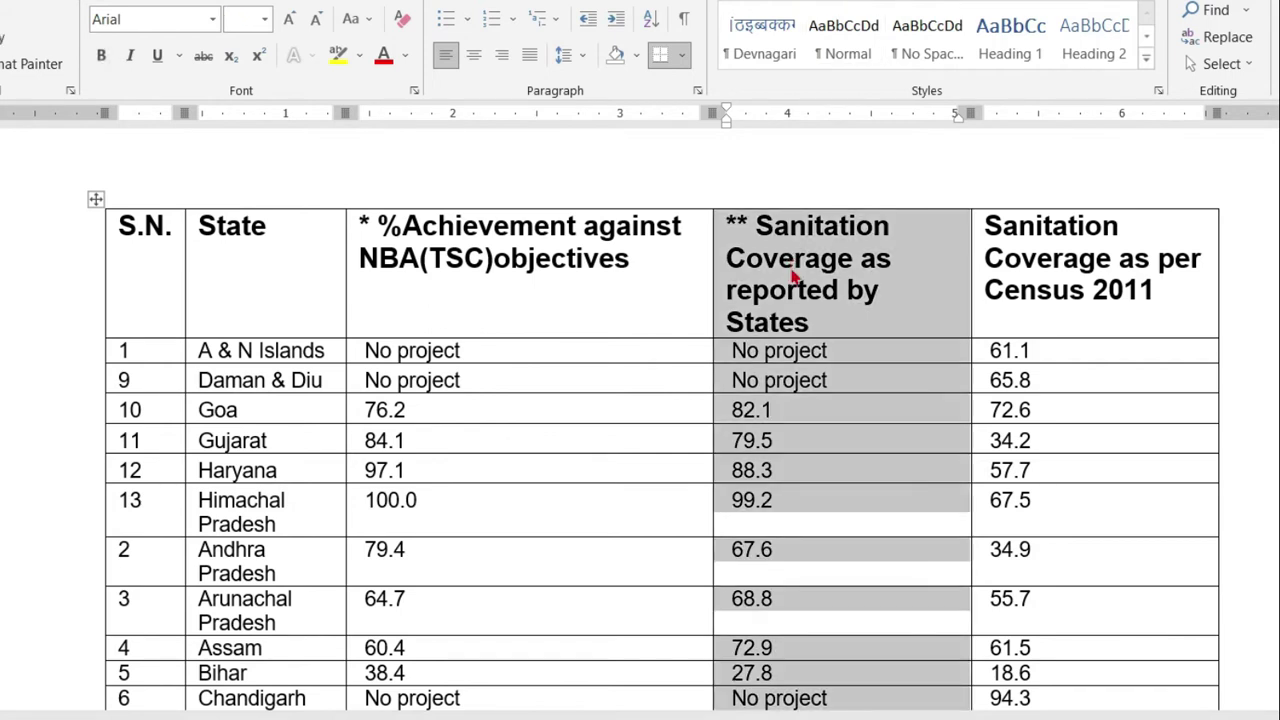
Step: Select the State-reported coverage column starting from its last cell in the Jammu & Kashmir row, and clear the selection
{"action": "left_click", "coordinate": [842, 280]}
{"action": "scroll", "coordinate": [860, 302], "scroll_direction": "down", "scroll_amount": 1}
{"action": "scroll", "coordinate": [826, 371], "scroll_direction": "down", "scroll_amount": 4}
{"action": "left_click", "coordinate": [811, 403]}
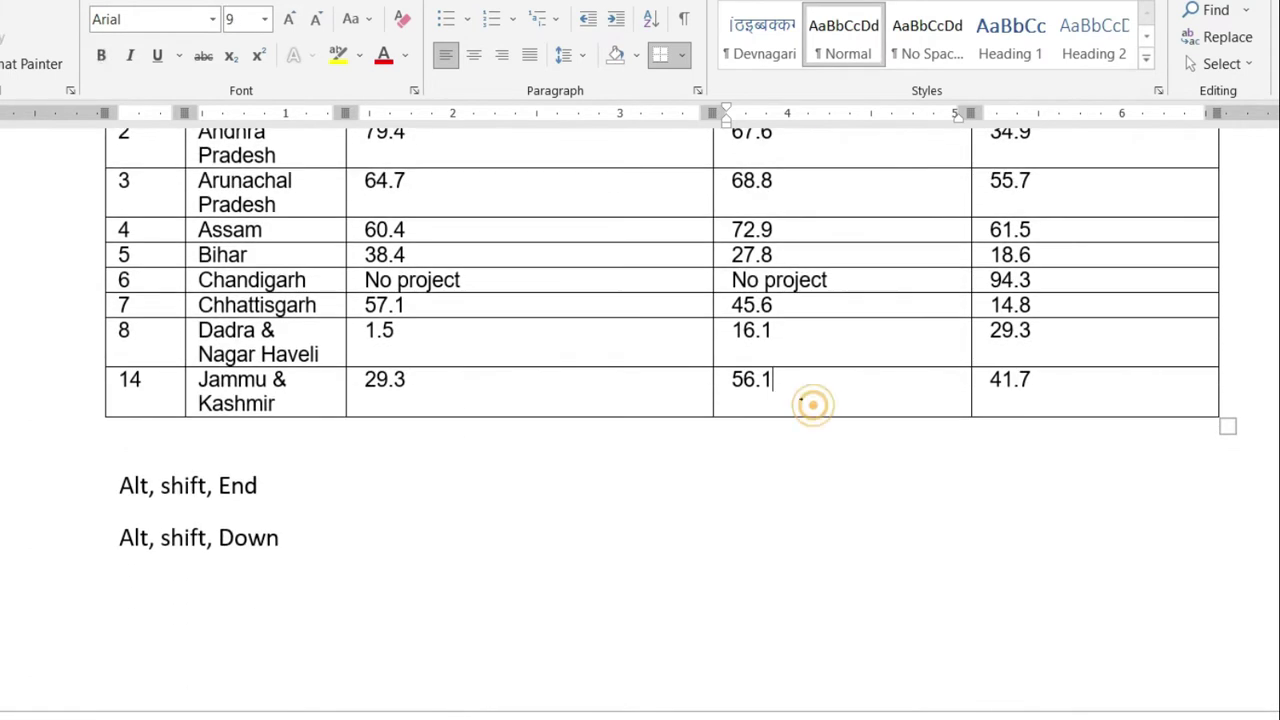
{"action": "scroll", "coordinate": [800, 414], "scroll_direction": "up", "scroll_amount": 2}
{"action": "scroll", "coordinate": [866, 509], "scroll_direction": "up", "scroll_amount": 2}
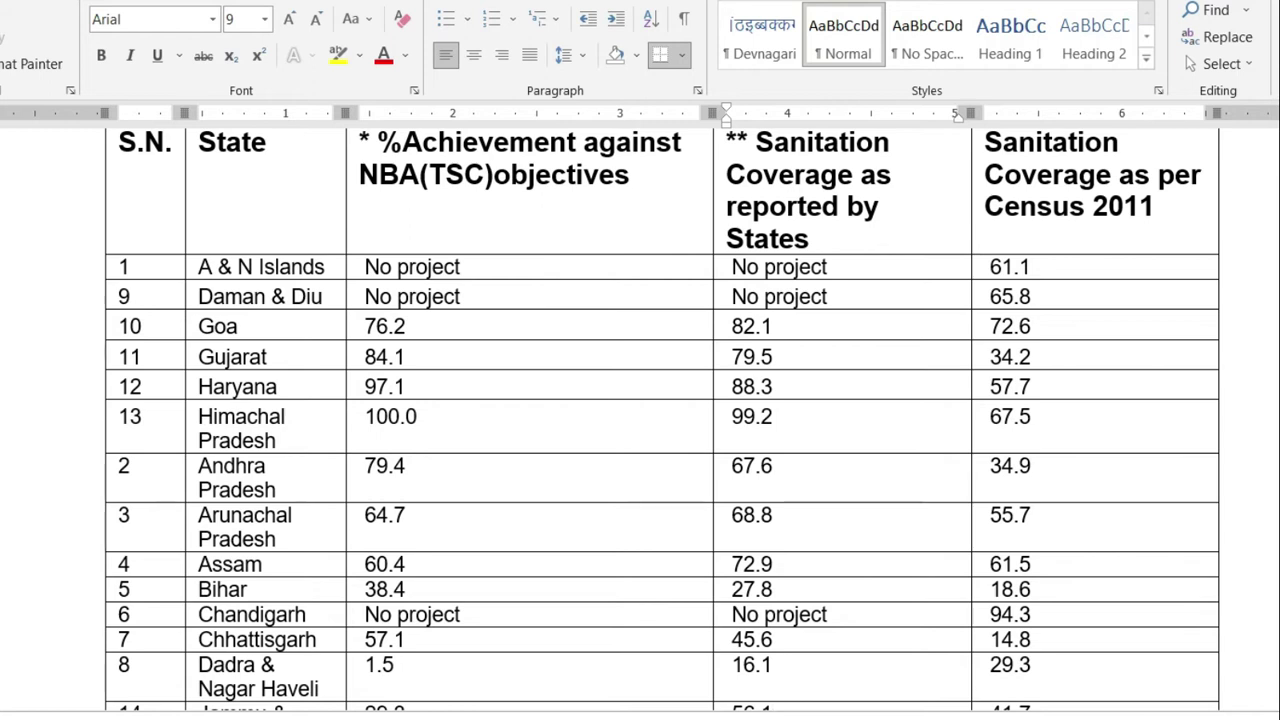
{"action": "left_click", "coordinate": [840, 126]}
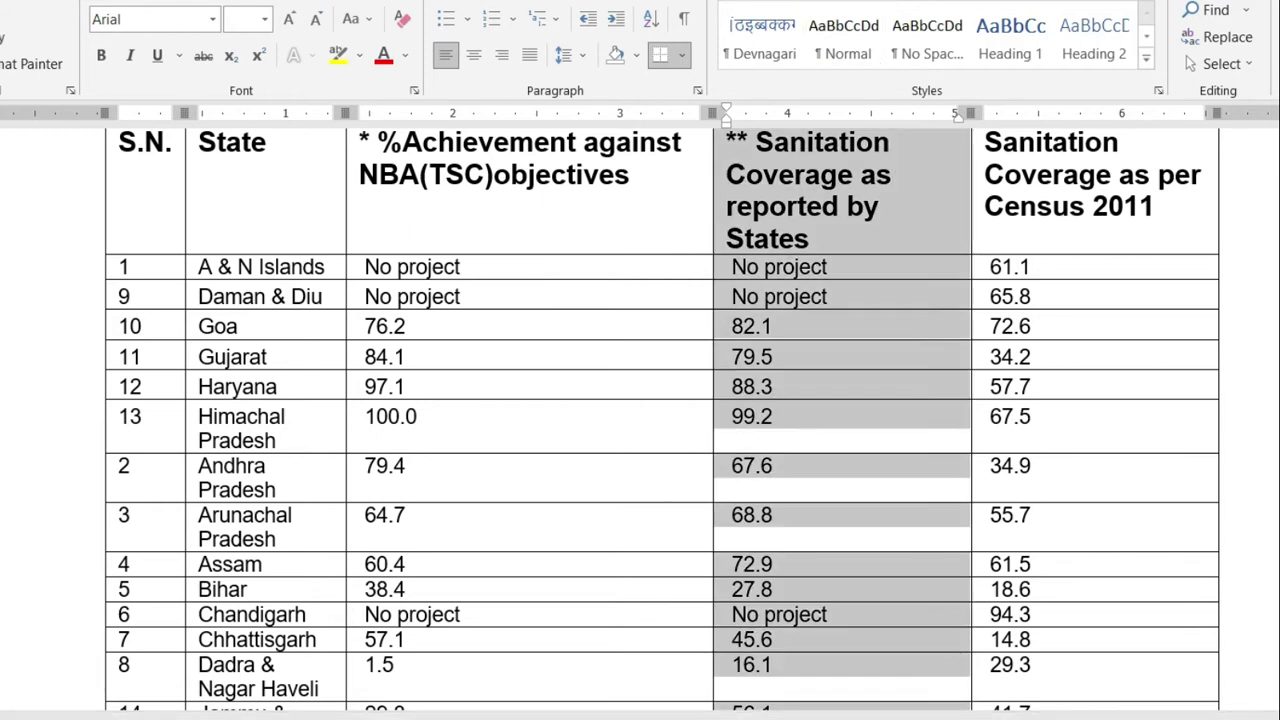
{"action": "scroll", "coordinate": [860, 551], "scroll_direction": "up", "scroll_amount": 3}
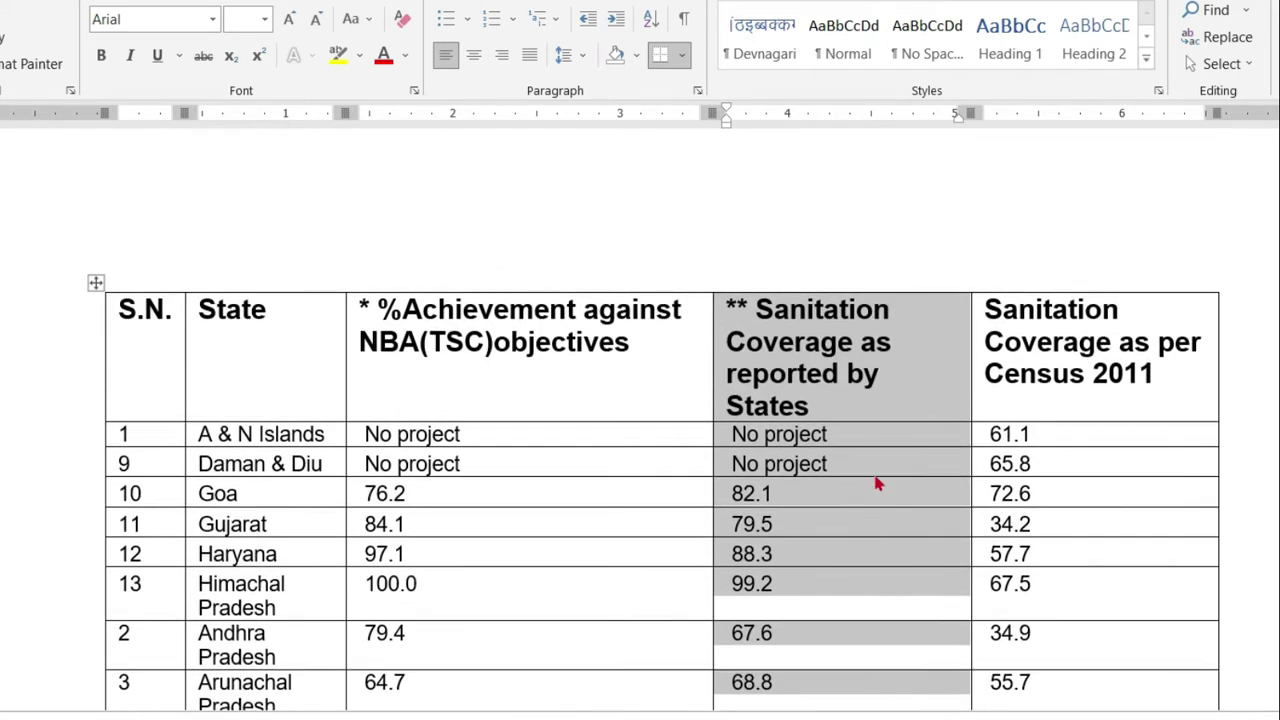
{"action": "scroll", "coordinate": [880, 430], "scroll_direction": "down", "scroll_amount": 6}
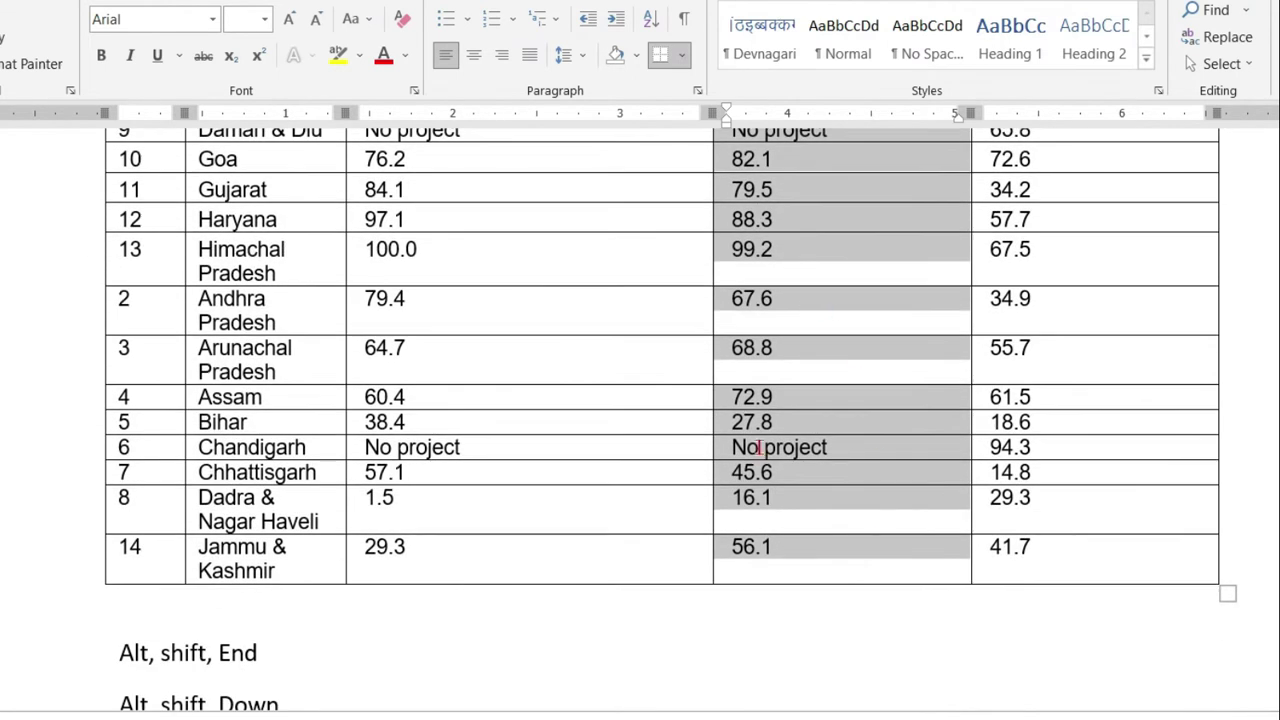
{"action": "scroll", "coordinate": [760, 447], "scroll_direction": "up", "scroll_amount": 3}
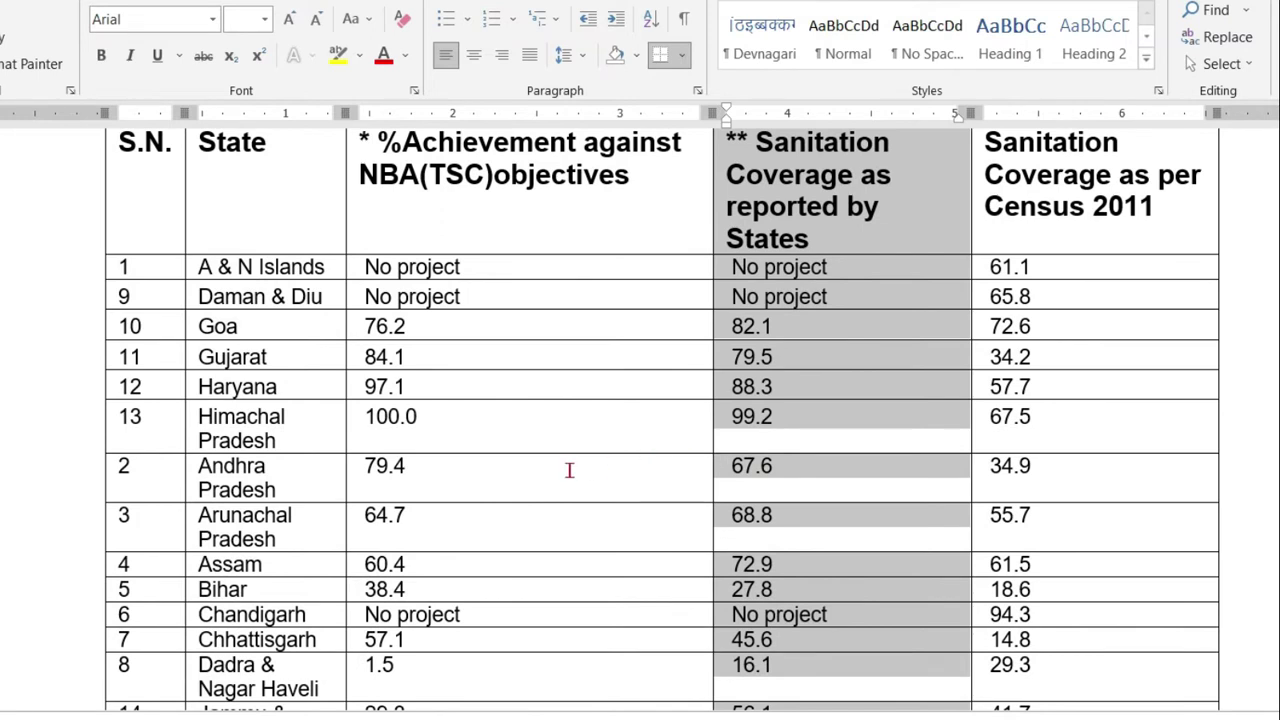
{"action": "left_click", "coordinate": [622, 455]}
{"action": "left_click", "coordinate": [1063, 428]}
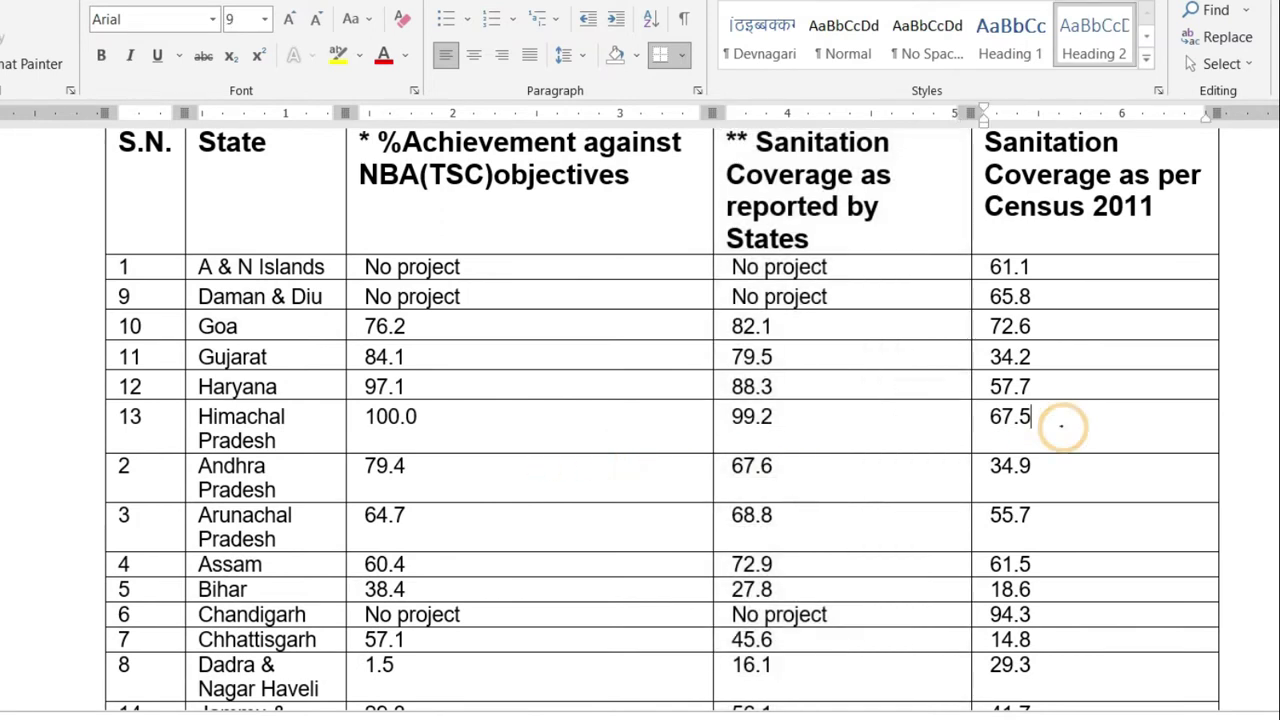
{"action": "scroll", "coordinate": [990, 445], "scroll_direction": "up", "scroll_amount": 4}
{"action": "scroll", "coordinate": [418, 405], "scroll_direction": "down", "scroll_amount": 4}
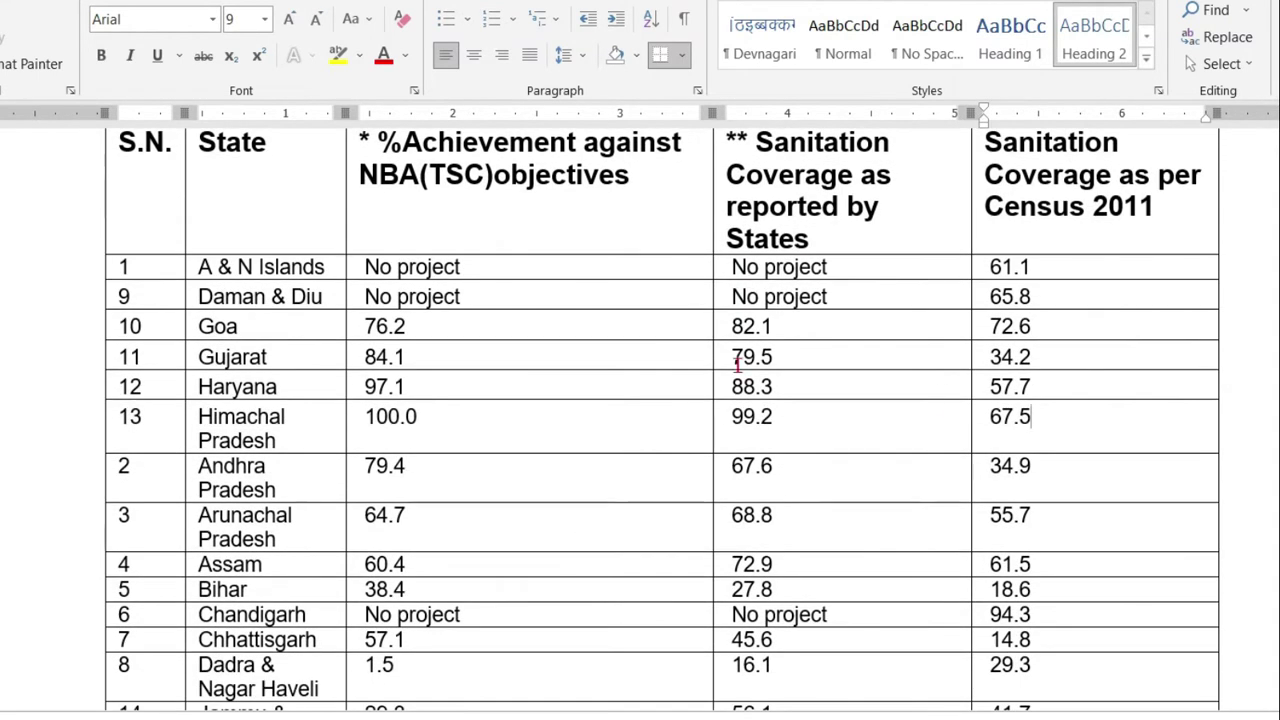
{"action": "scroll", "coordinate": [760, 378], "scroll_direction": "up", "scroll_amount": 3}
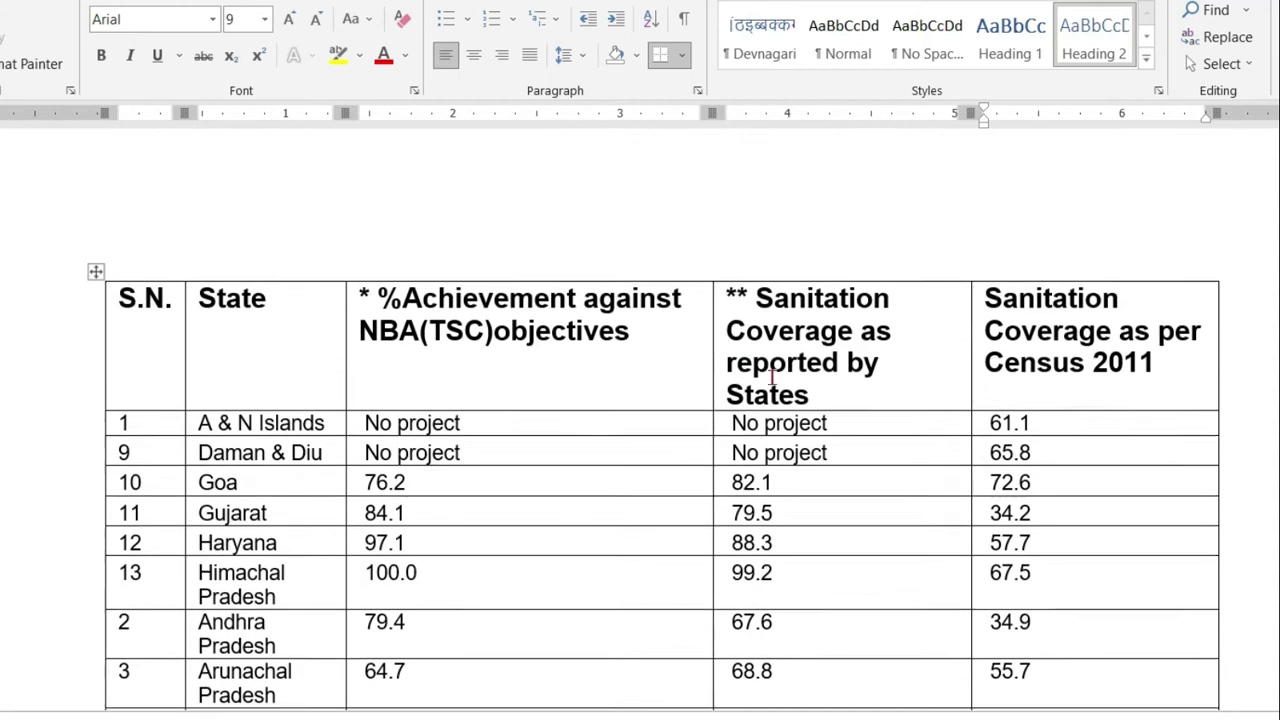
{"action": "scroll", "coordinate": [609, 386], "scroll_direction": "down", "scroll_amount": 3}
{"action": "scroll", "coordinate": [685, 383], "scroll_direction": "up", "scroll_amount": 2}
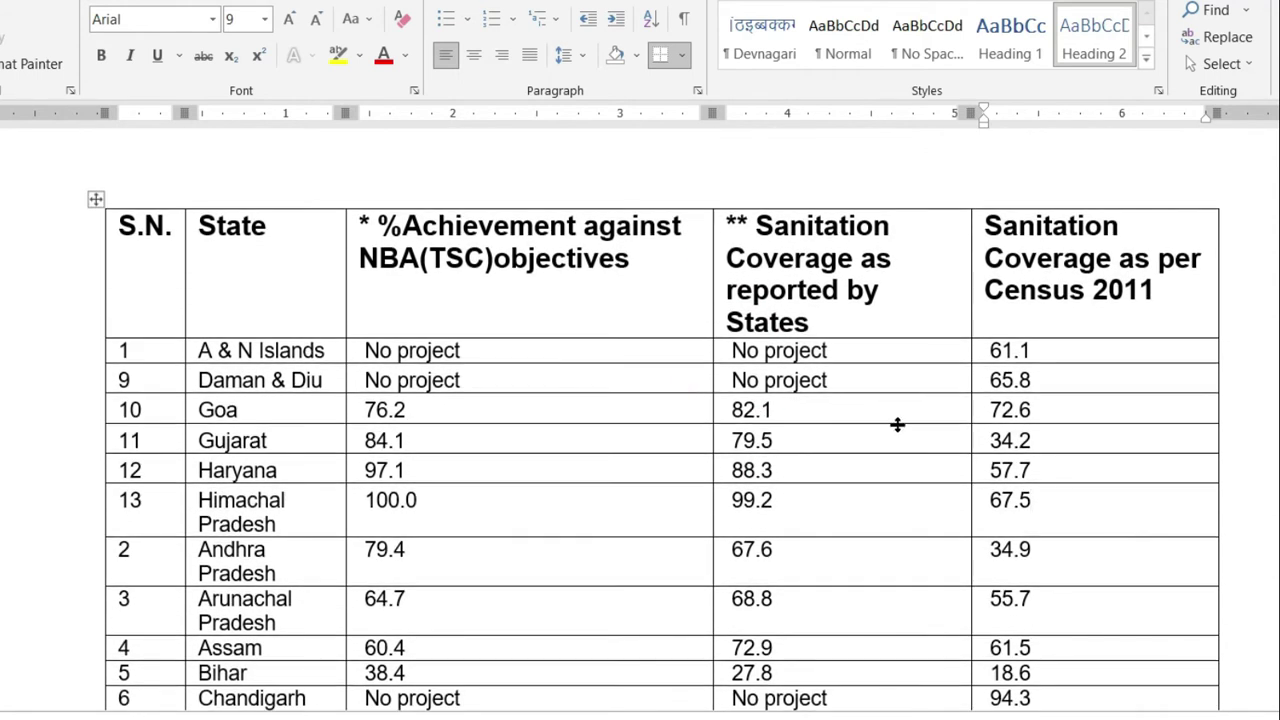
{"action": "scroll", "coordinate": [894, 425], "scroll_direction": "down", "scroll_amount": 2}
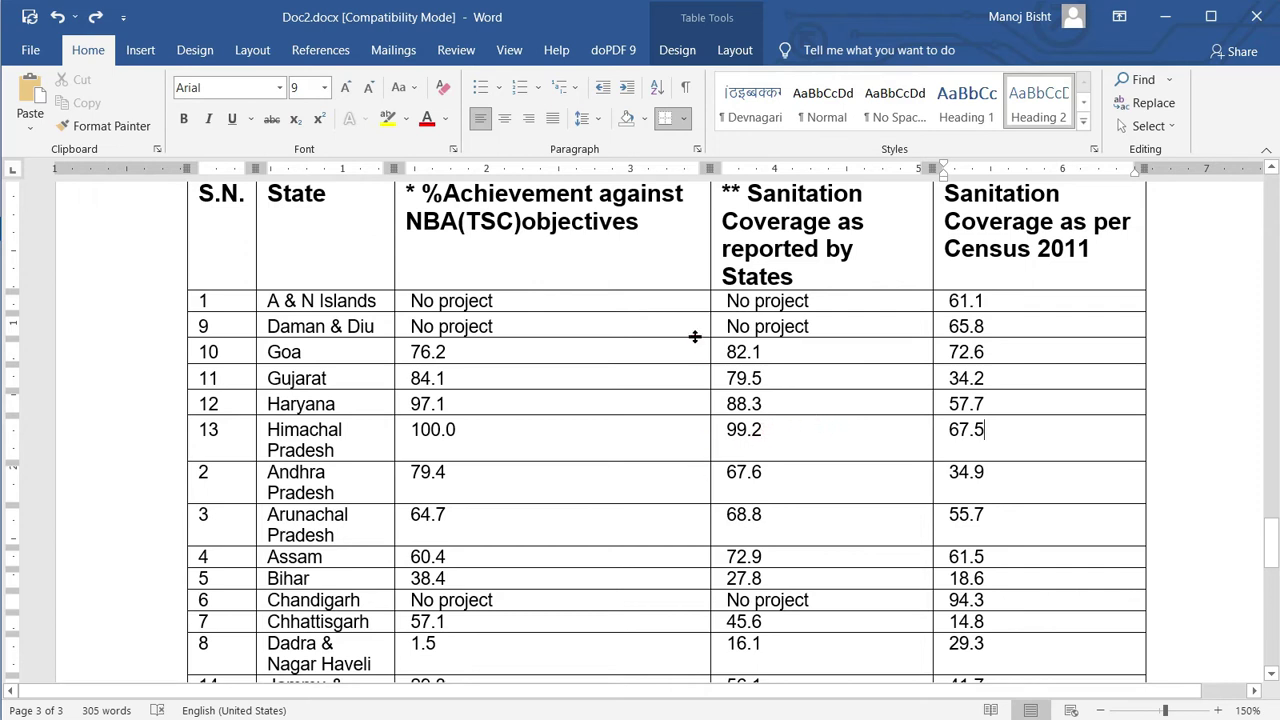
Step: Display the table layout commands for working with rows and columns, keeping the cursor inside the table
{"action": "left_click", "coordinate": [735, 50]}
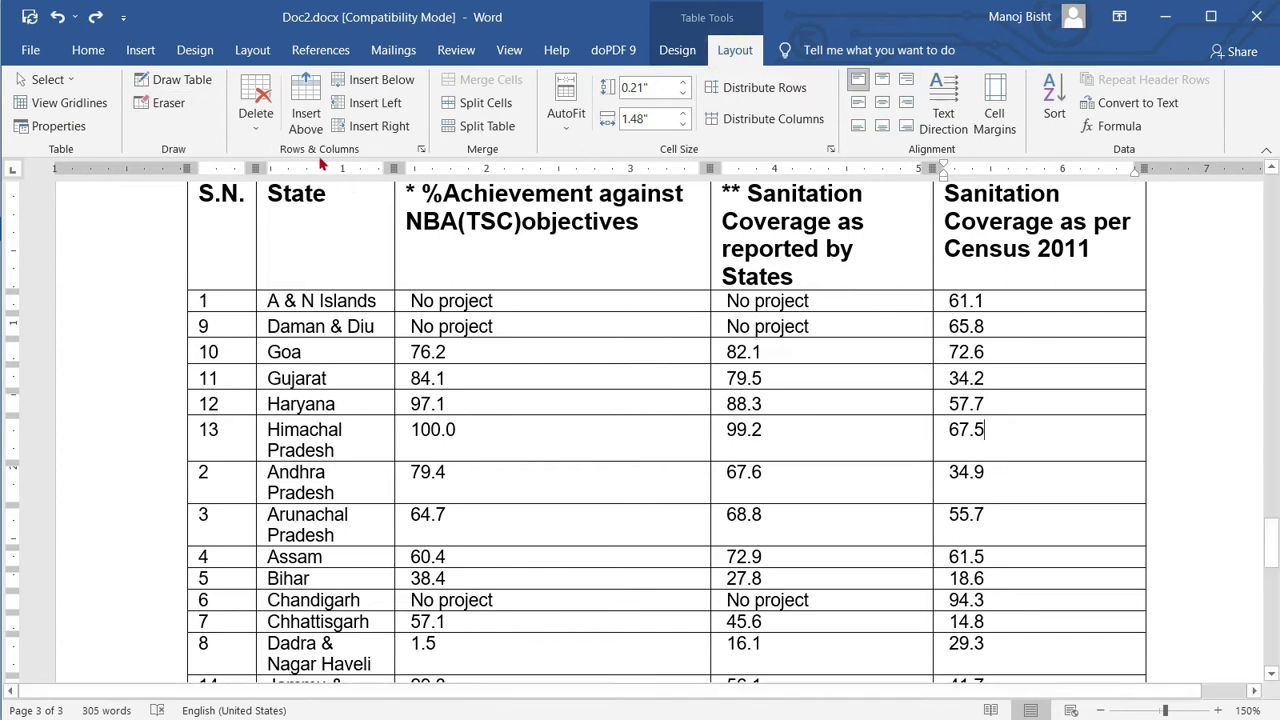
{"action": "left_click", "coordinate": [567, 370]}
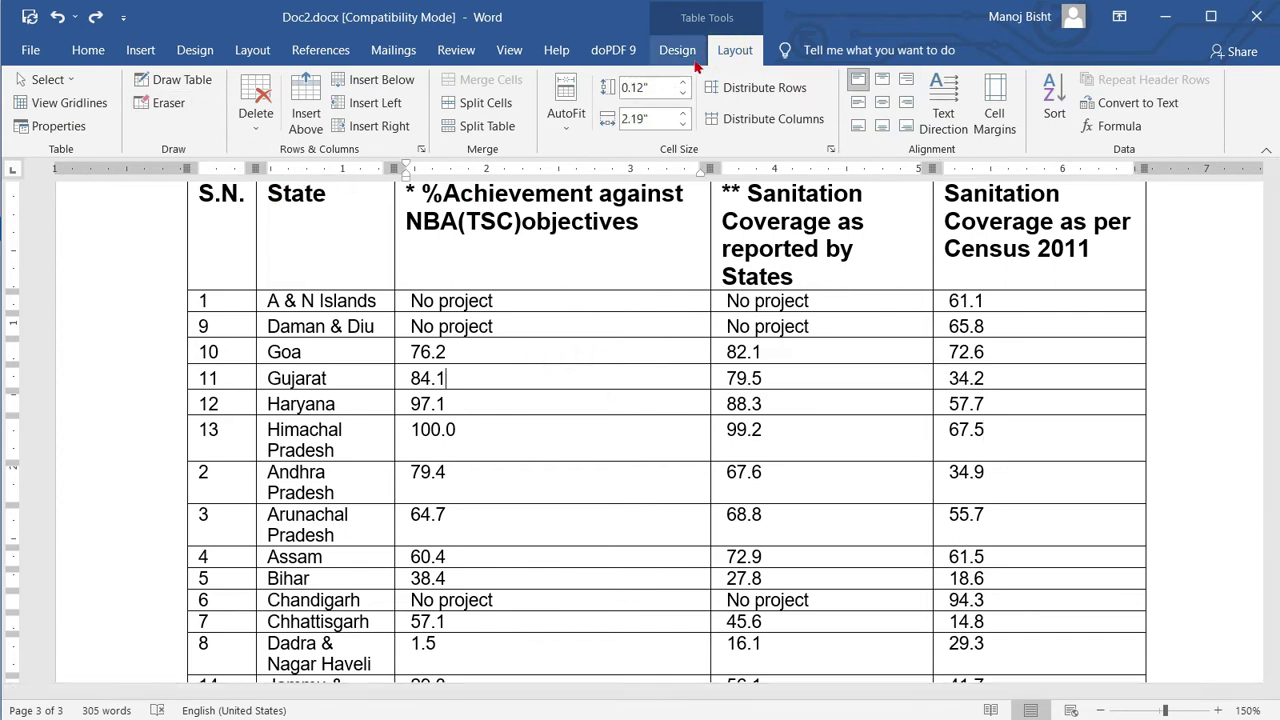
{"action": "left_click", "coordinate": [258, 521]}
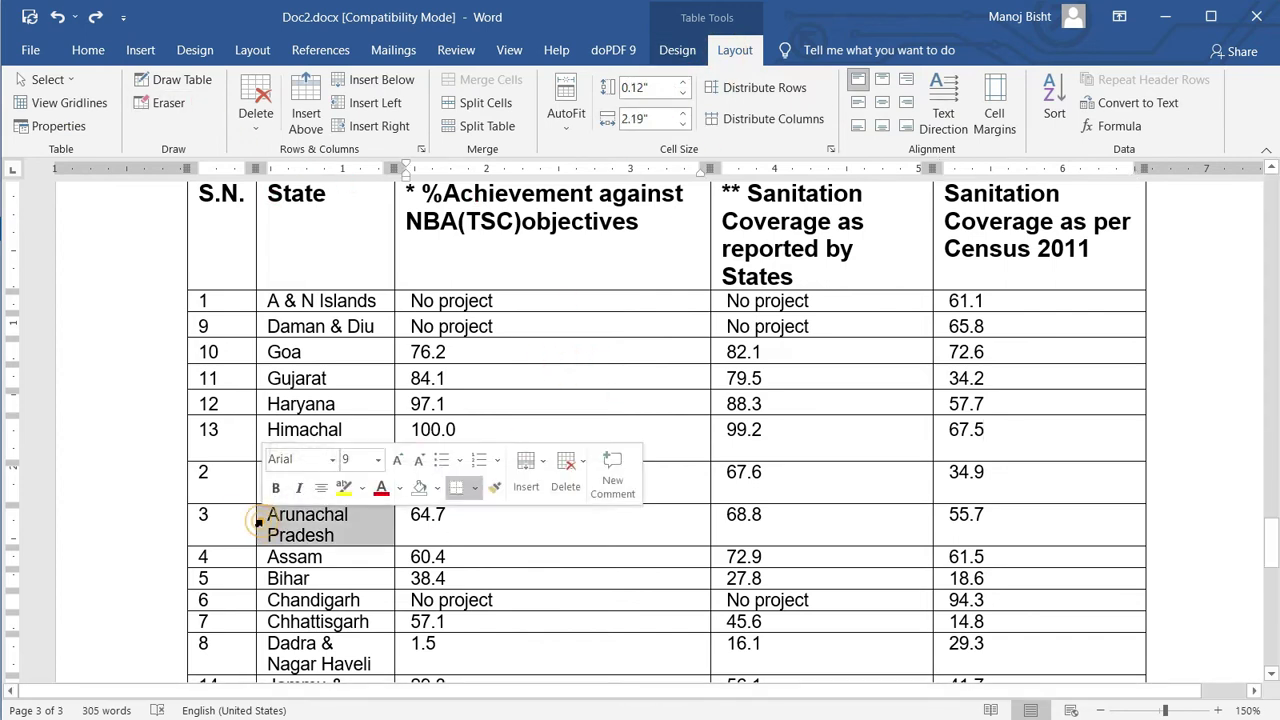
{"action": "left_click", "coordinate": [205, 468]}
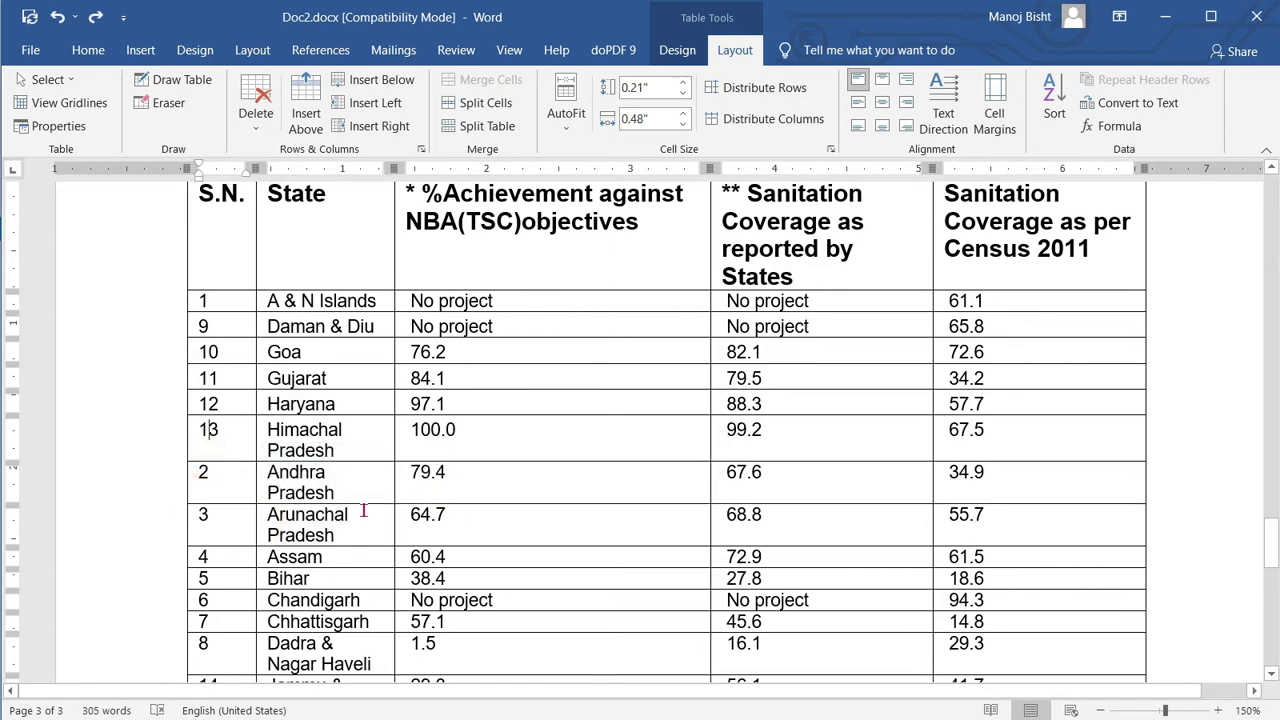
Step: Select the Himachal Pradesh row, review the available row, column and cell insert options, and dismiss them without inserting
{"action": "left_click", "coordinate": [154, 450]}
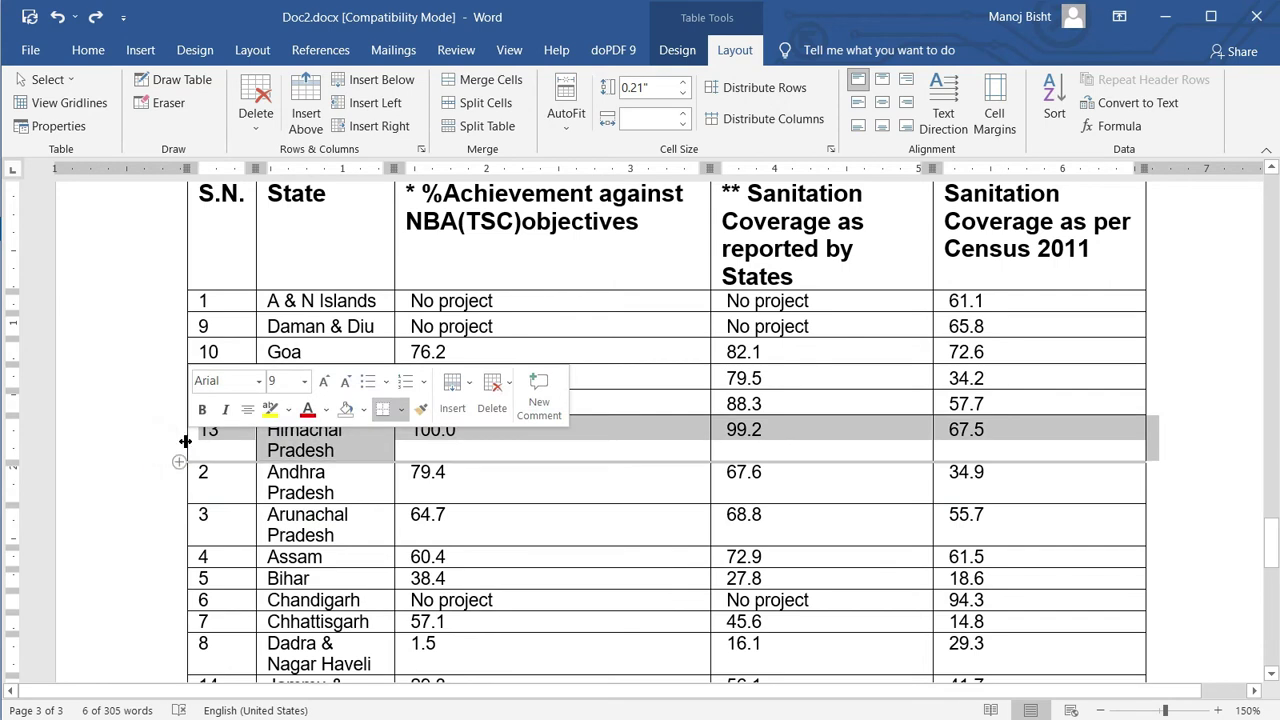
{"action": "right_click", "coordinate": [201, 446]}
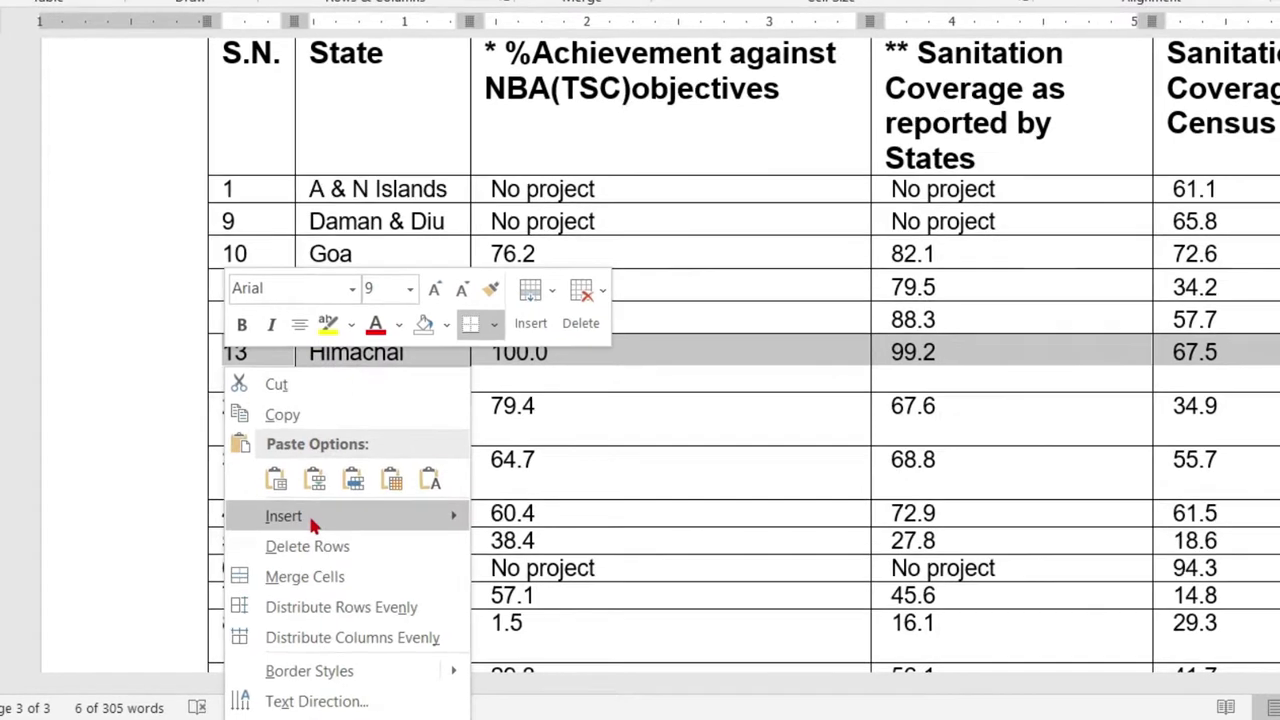
{"action": "mouse_move", "coordinate": [311, 520]}
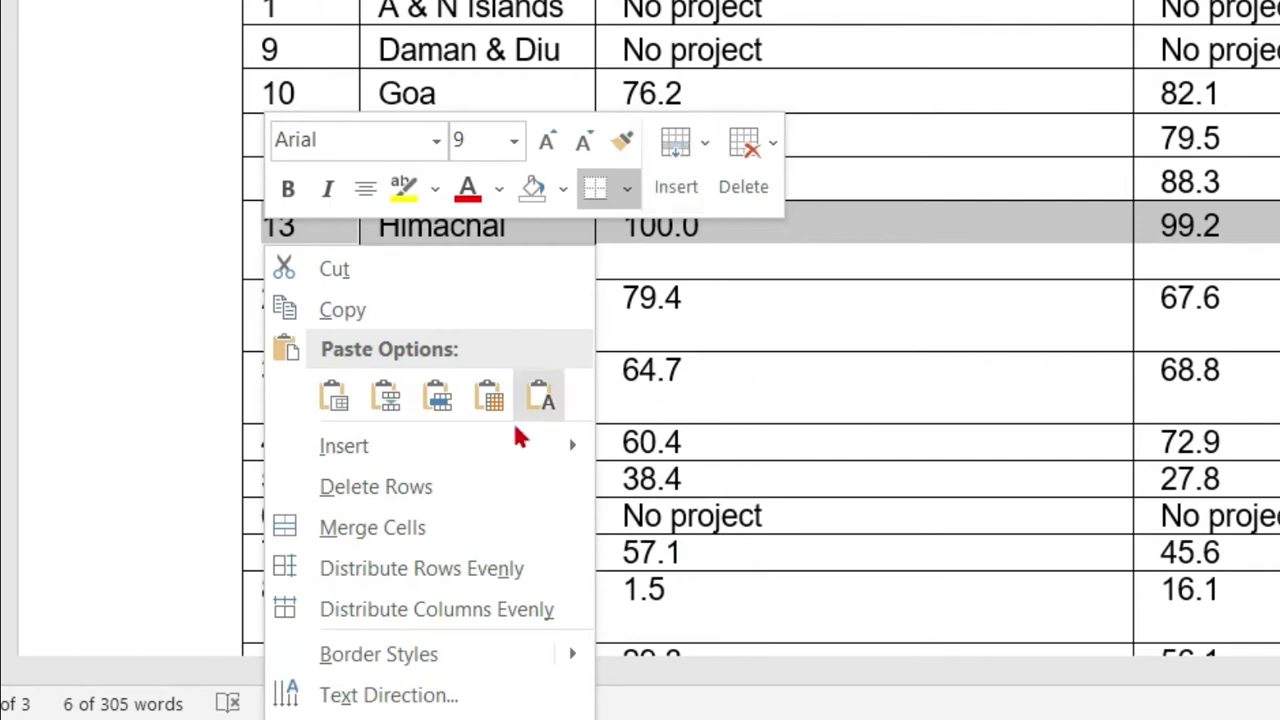
{"action": "mouse_move", "coordinate": [501, 445]}
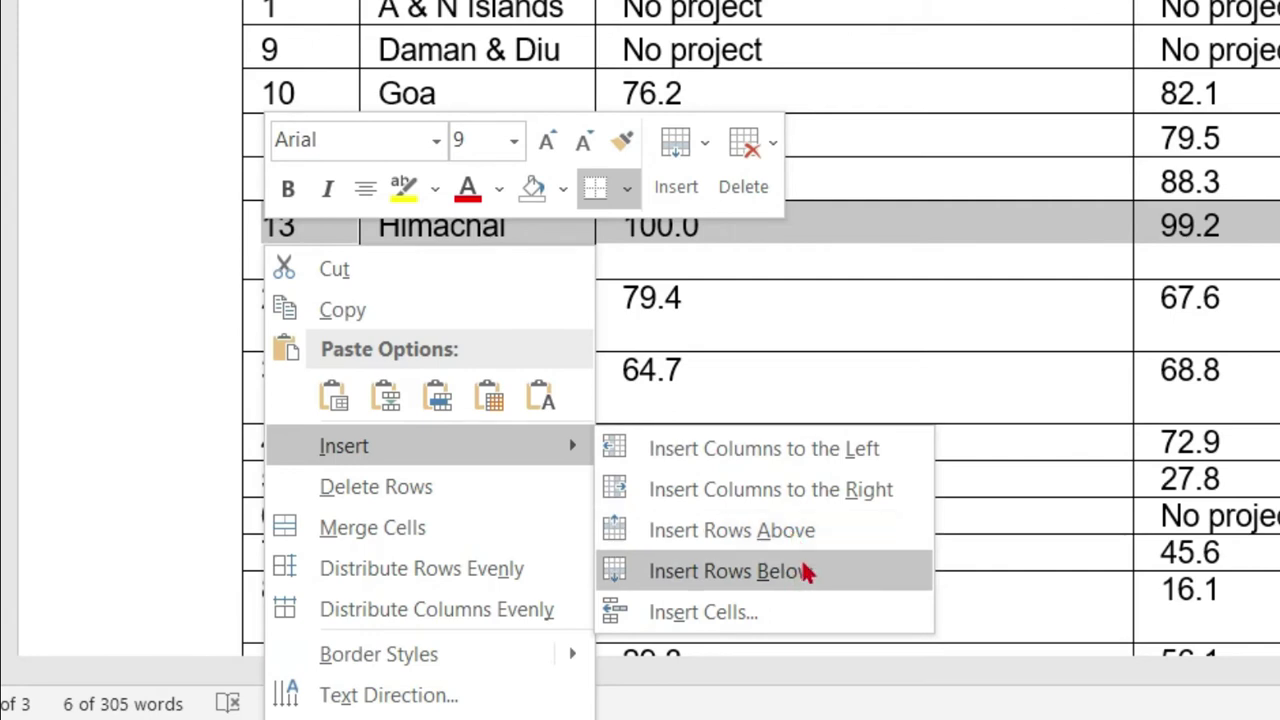
{"action": "left_click", "coordinate": [846, 303]}
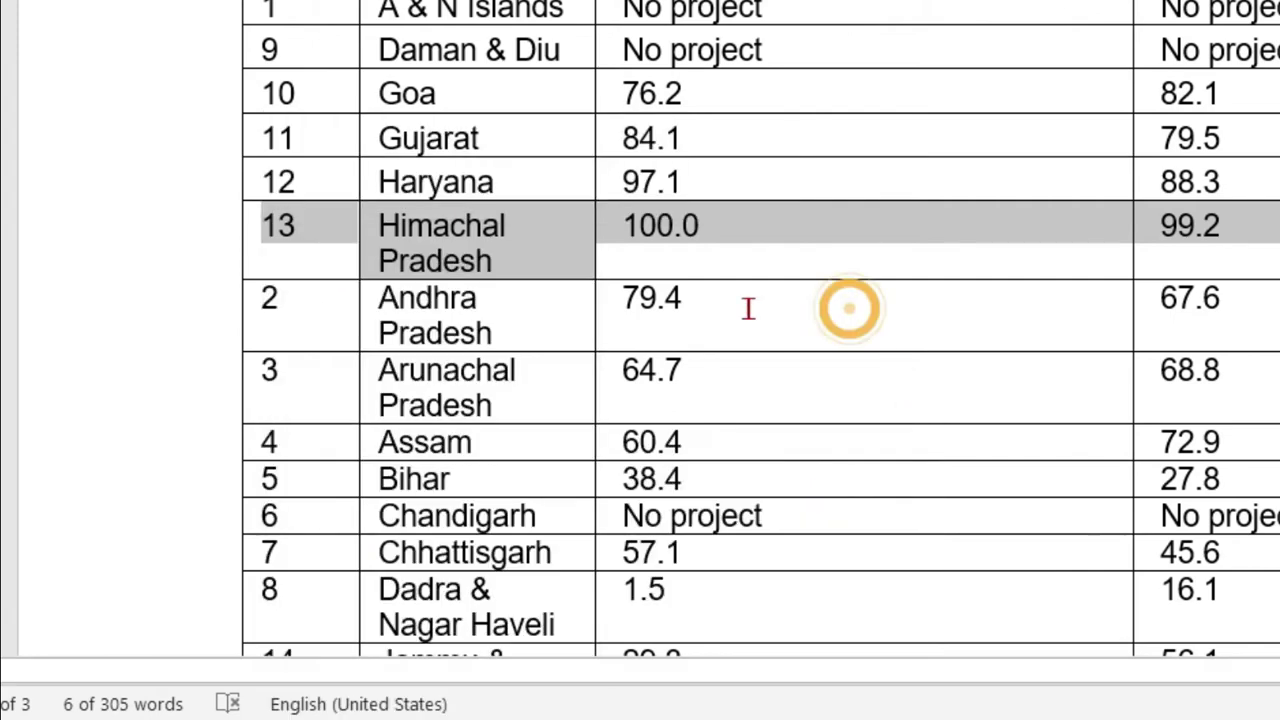
Step: Insert three blank rows below the Himachal Pradesh, Andhra Pradesh and Arunachal Pradesh rows, and undo the insertion
{"action": "left_click_drag", "start_coordinate": [223, 238], "coordinate": [217, 377]}
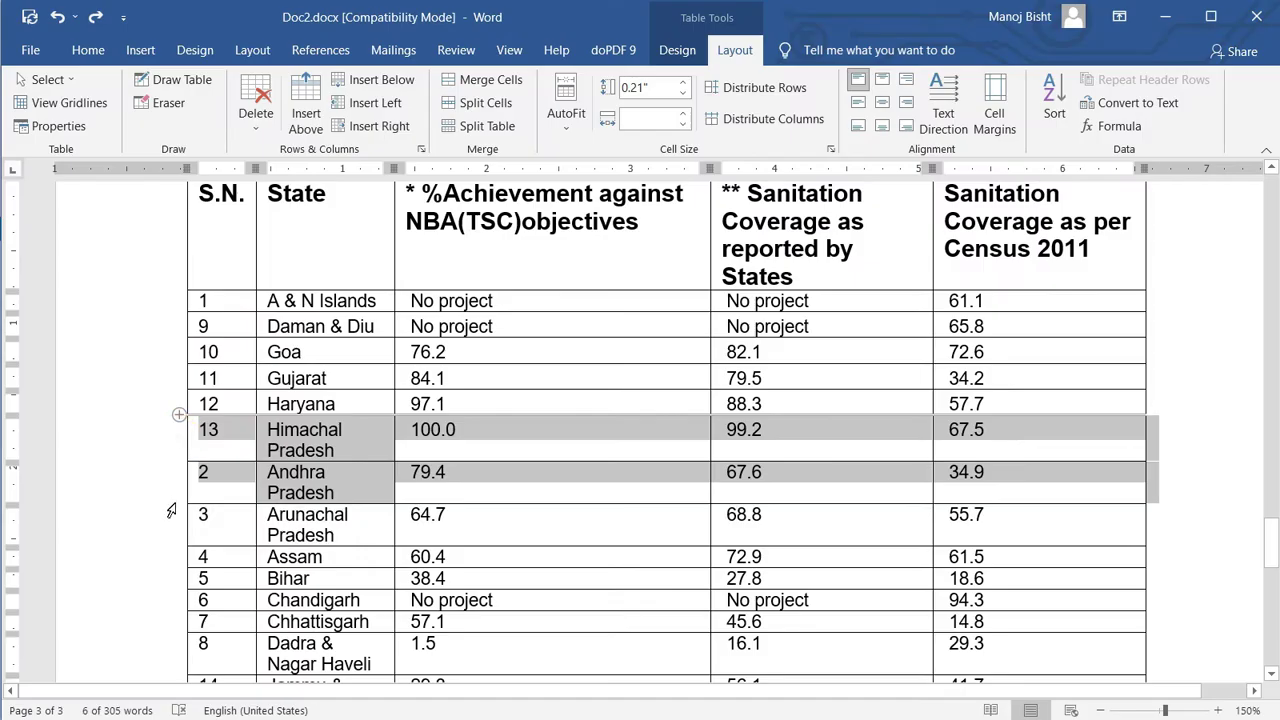
{"action": "left_click_drag", "start_coordinate": [172, 520], "coordinate": [172, 520]}
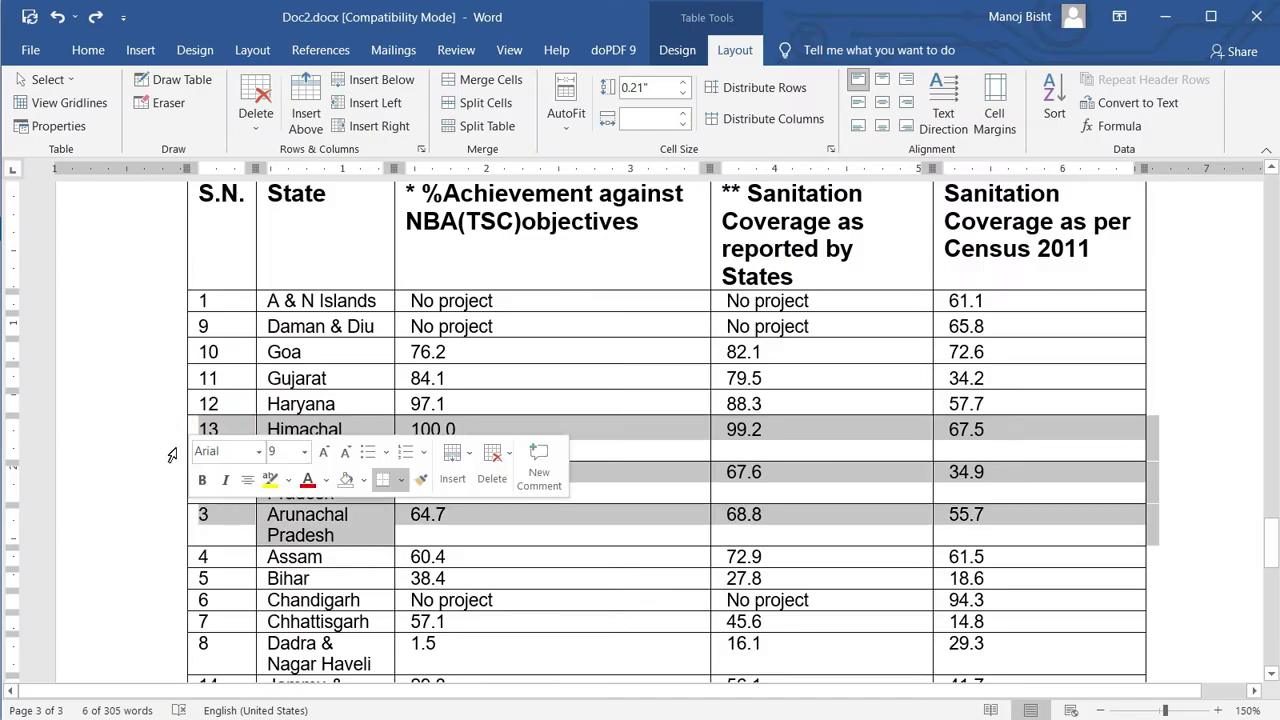
{"action": "right_click", "coordinate": [290, 516]}
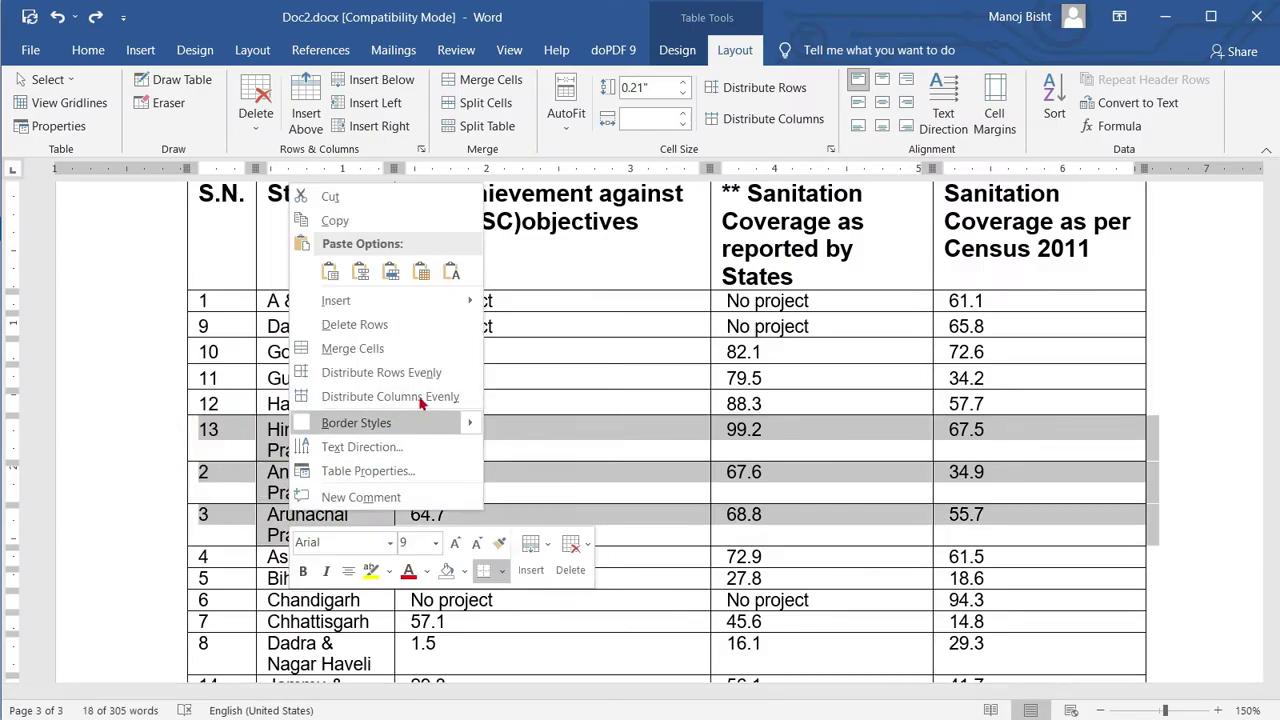
{"action": "mouse_move", "coordinate": [436, 308]}
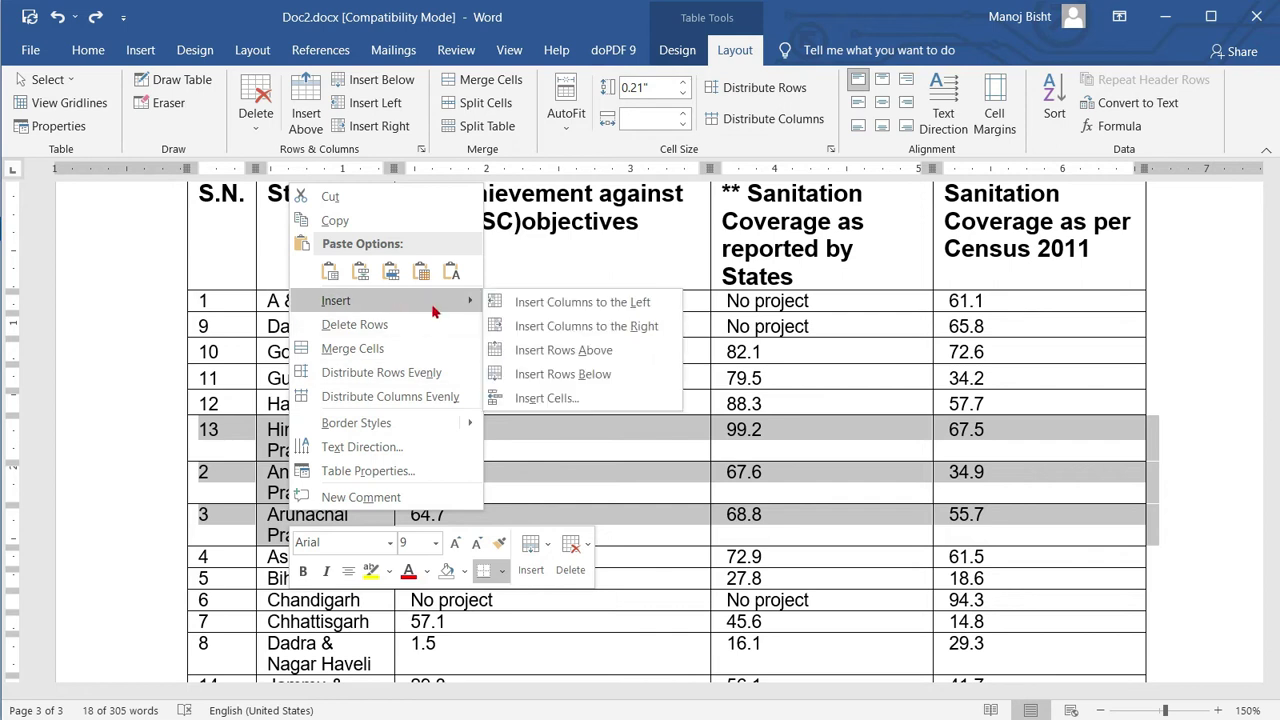
{"action": "left_click", "coordinate": [578, 360]}
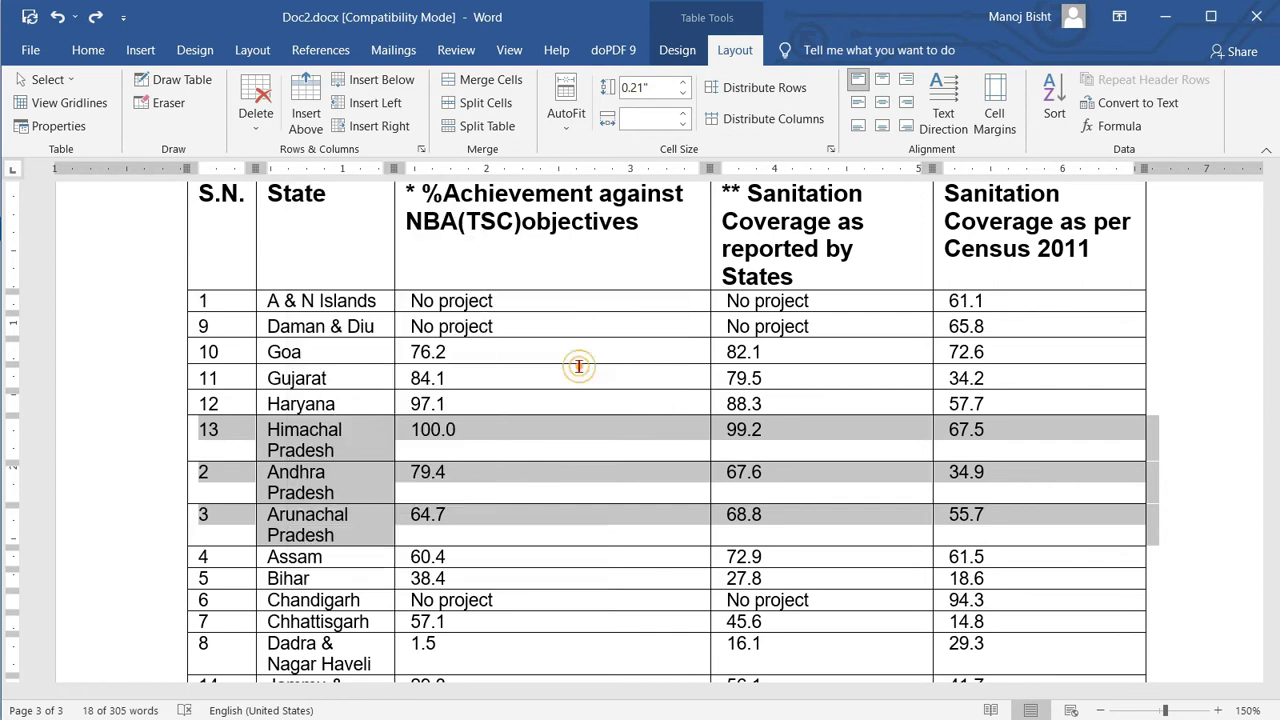
{"action": "scroll", "coordinate": [420, 520], "scroll_direction": "down", "scroll_amount": 2}
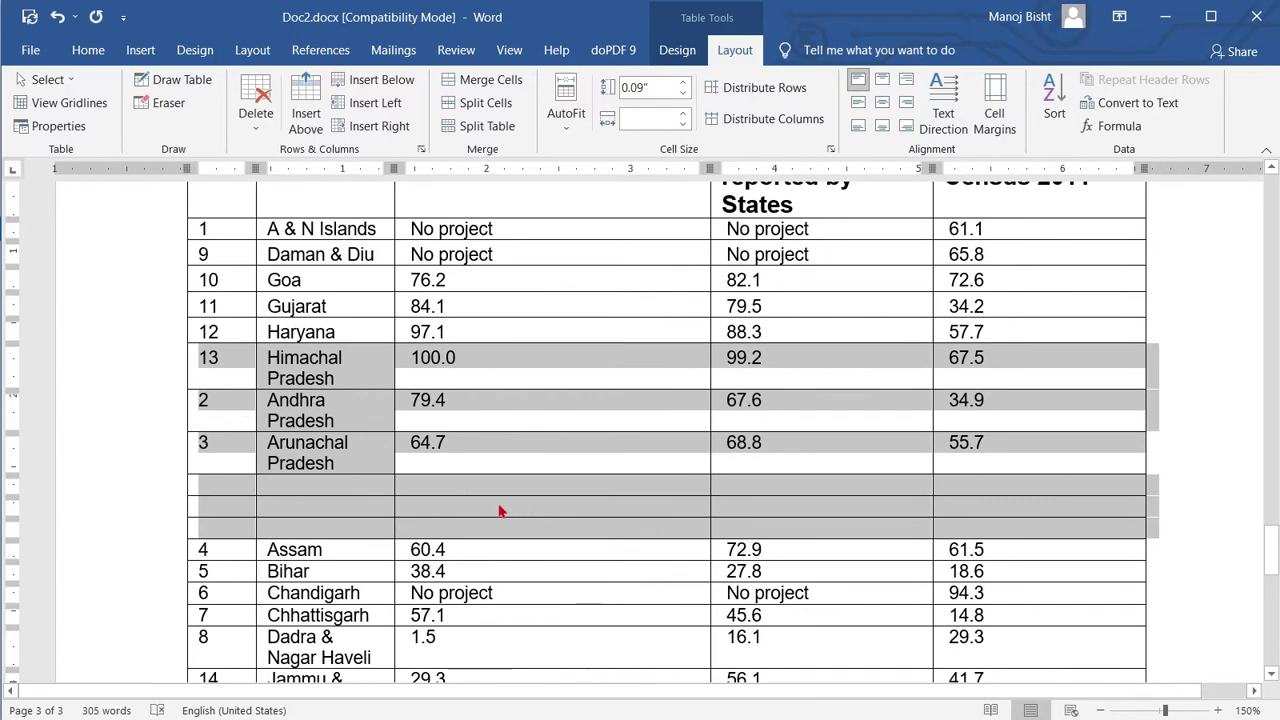
{"action": "key", "text": "ctrl+z"}
Step: Select the first three cells of the Himachal Pradesh row, and clear the selection
{"action": "left_click", "coordinate": [249, 406]}
{"action": "left_click", "coordinate": [210, 368]}
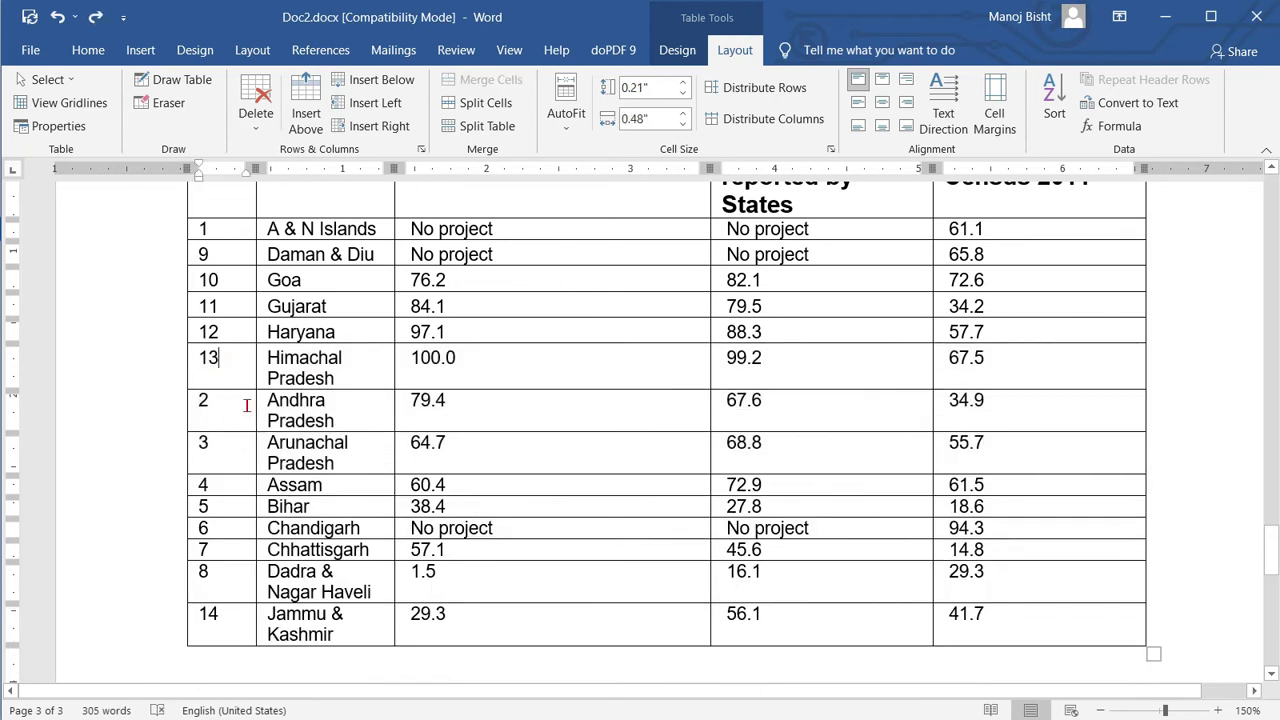
{"action": "left_click_drag", "start_coordinate": [210, 362], "coordinate": [559, 367]}
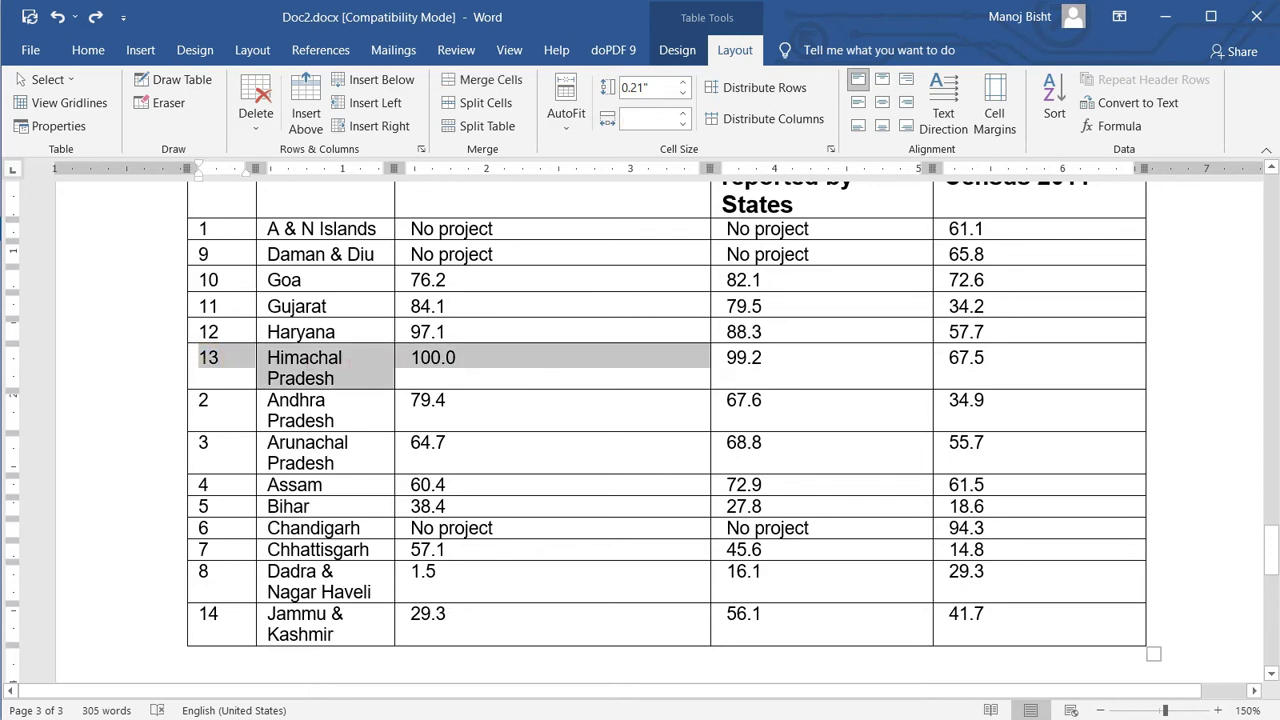
{"action": "left_click", "coordinate": [343, 372]}
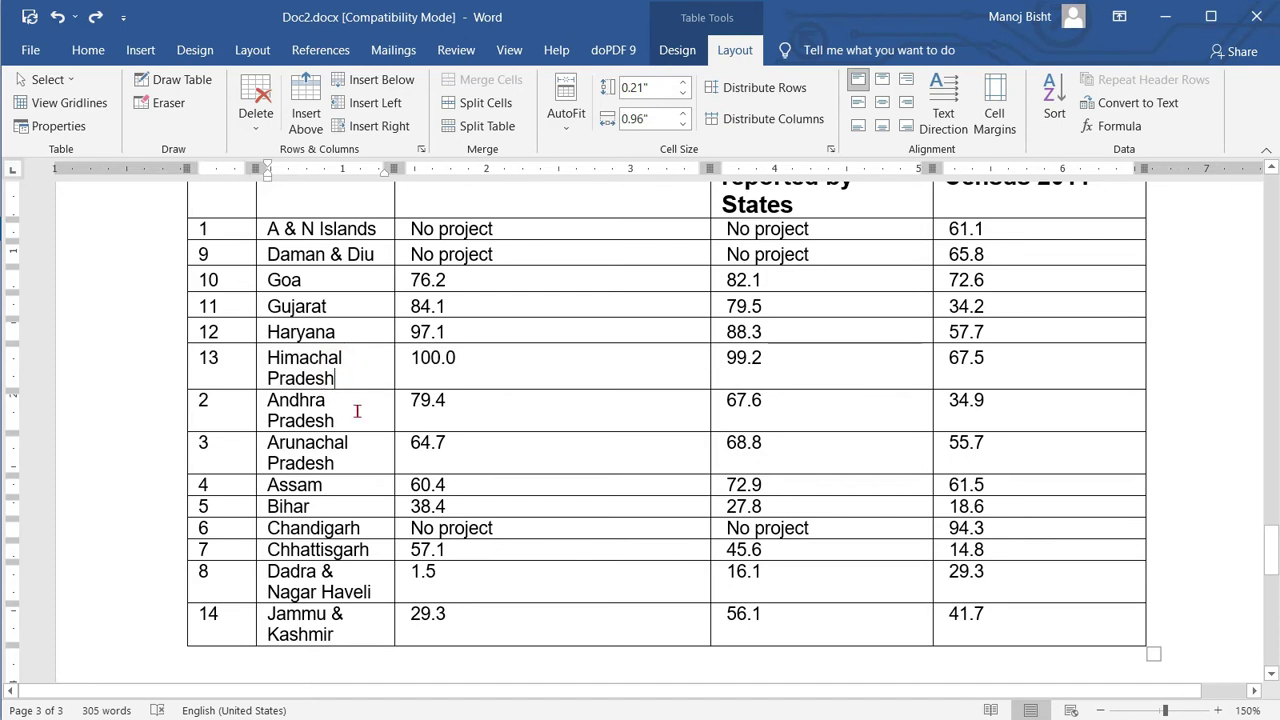
Step: Select the whole Himachal Pradesh row, select the rows from Goa through Himachal Pradesh, and clear the selection
{"action": "left_click", "coordinate": [168, 365]}
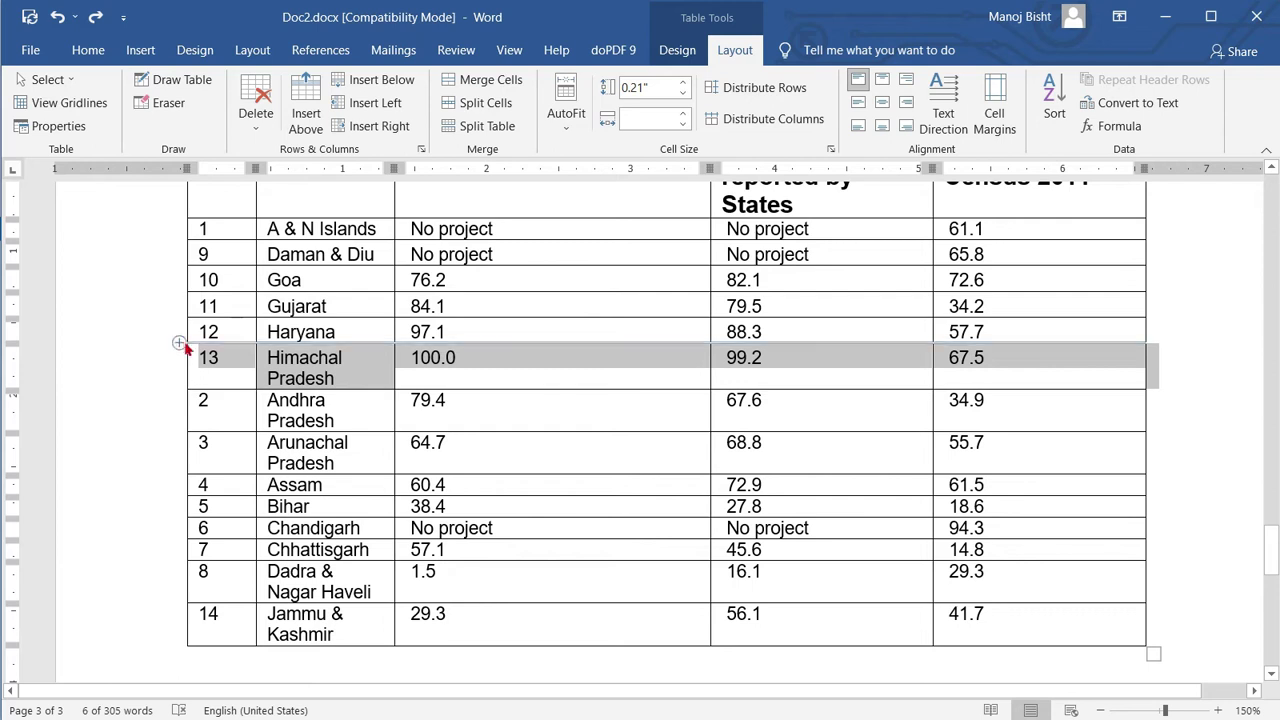
{"action": "left_click_drag", "start_coordinate": [150, 287], "coordinate": [157, 366]}
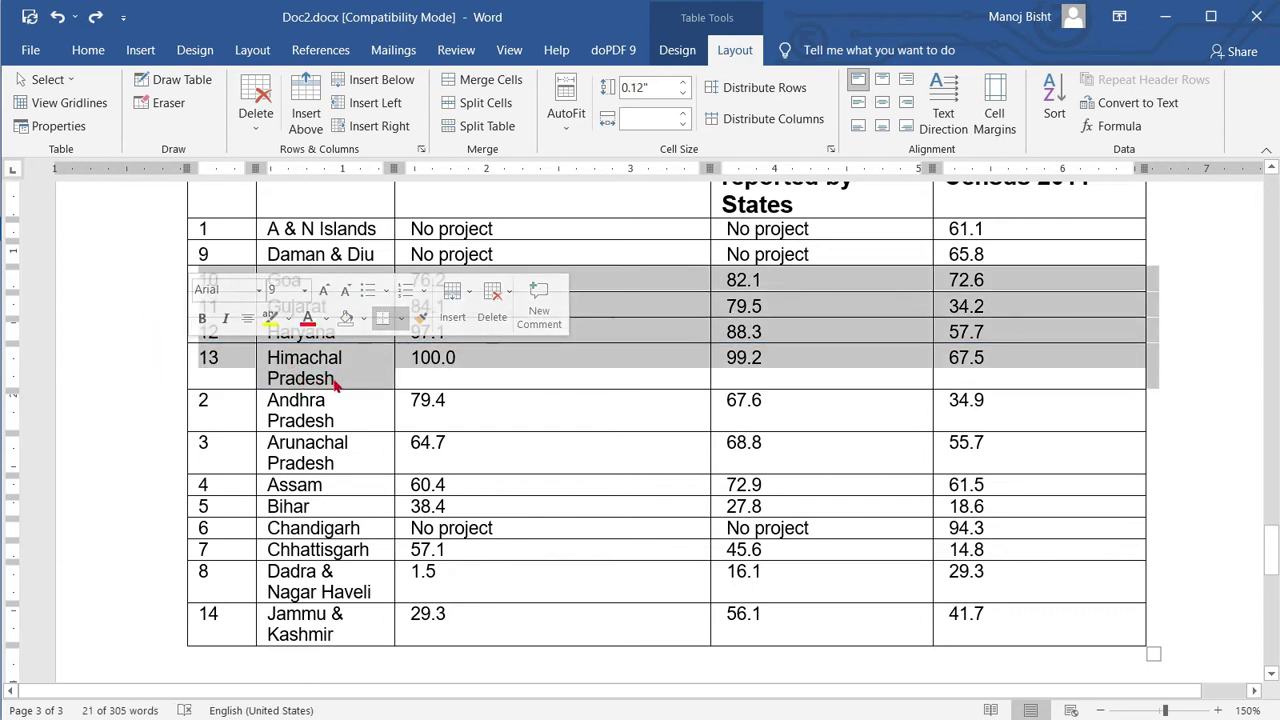
{"action": "left_click", "coordinate": [170, 368]}
{"action": "left_click", "coordinate": [160, 367]}
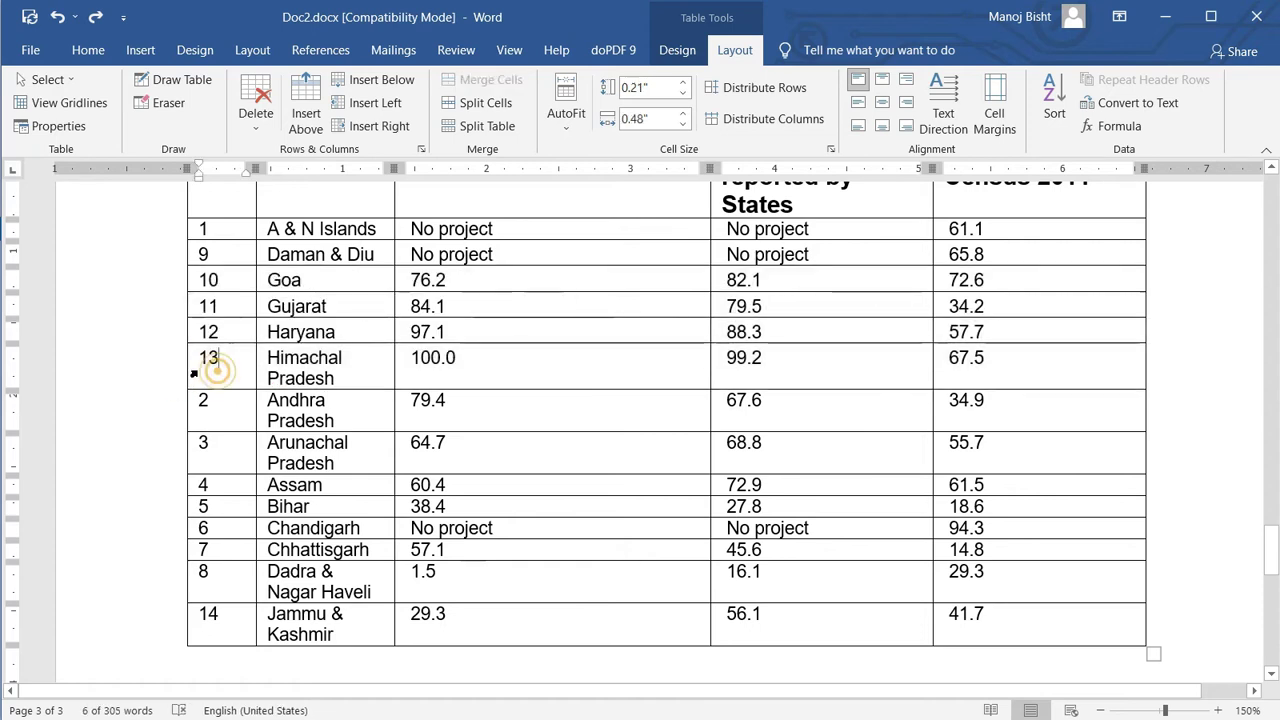
Step: Insert four blank rows below Himachal Pradesh by selecting the four rows from Goa through Himachal Pradesh as the basis
{"action": "left_click", "coordinate": [155, 303]}
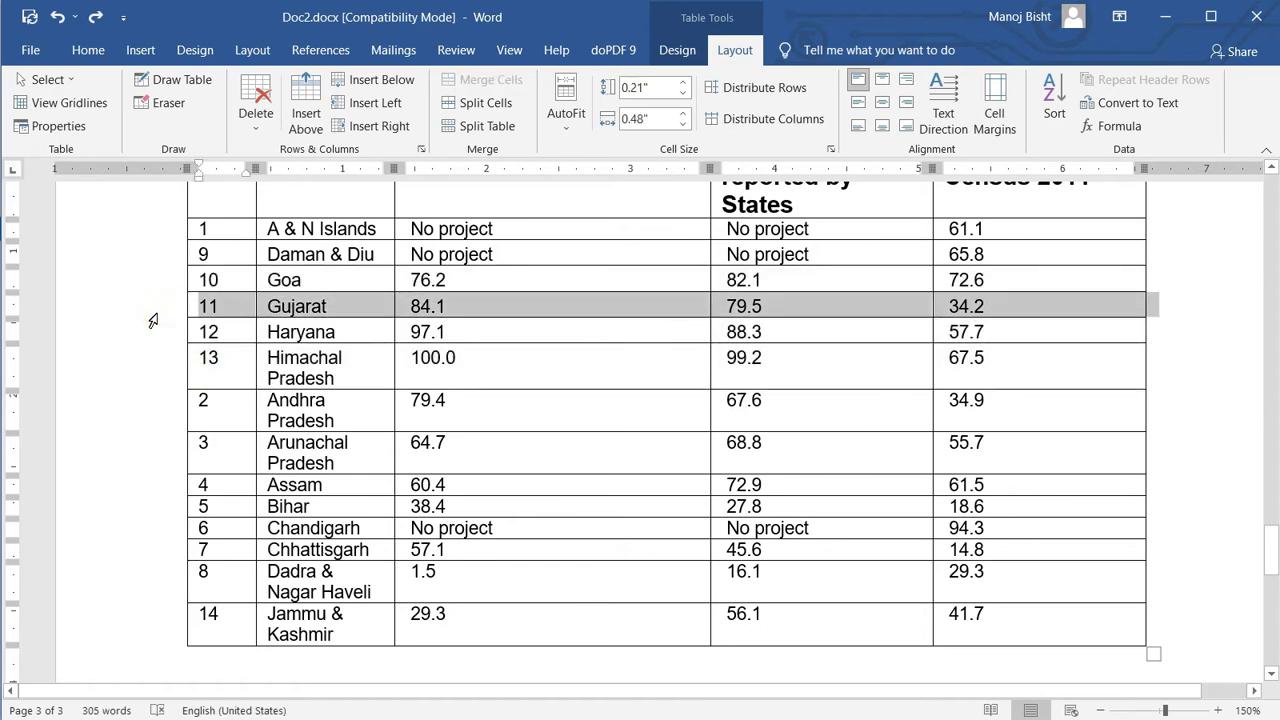
{"action": "left_click_drag", "start_coordinate": [155, 300], "coordinate": [157, 364]}
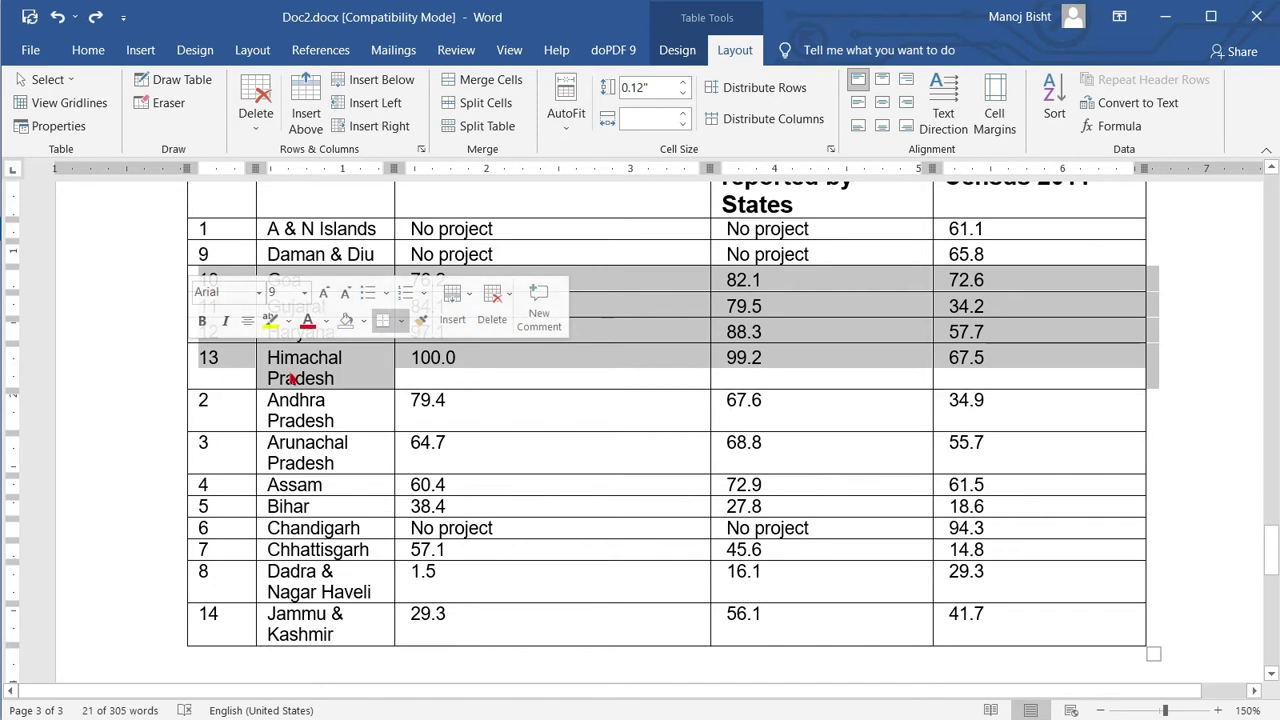
{"action": "right_click", "coordinate": [255, 370]}
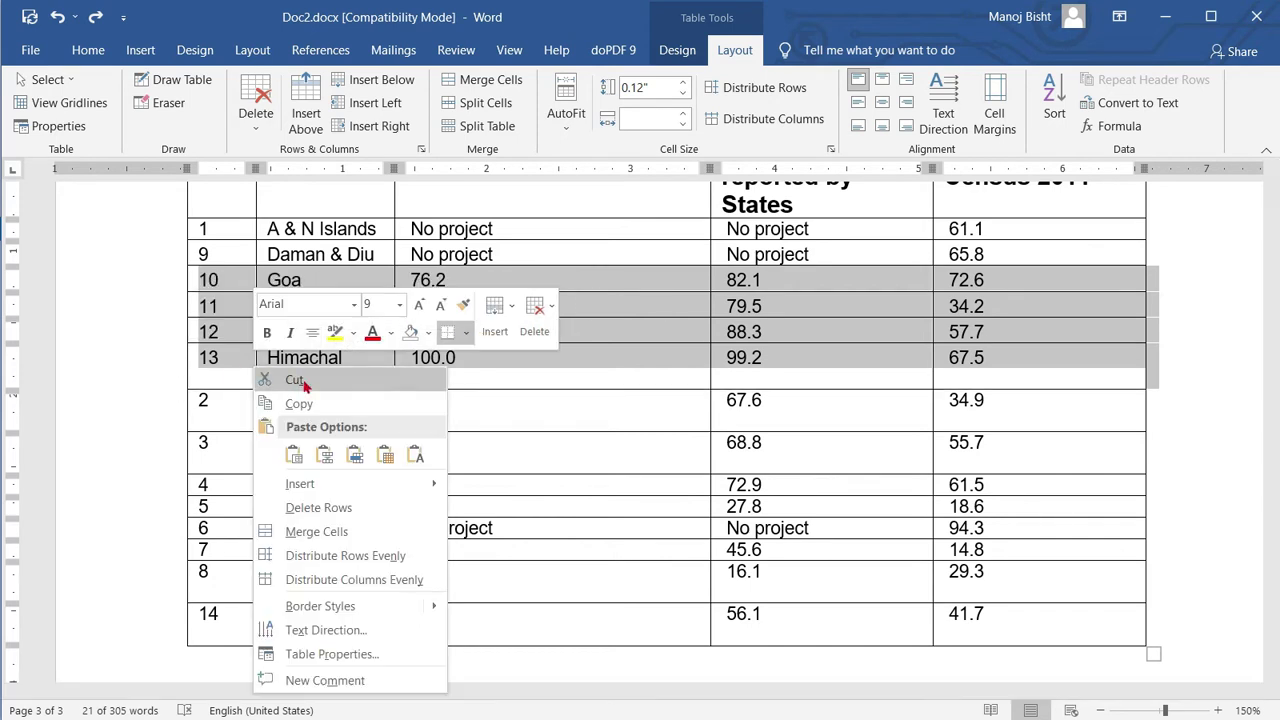
{"action": "mouse_move", "coordinate": [366, 495]}
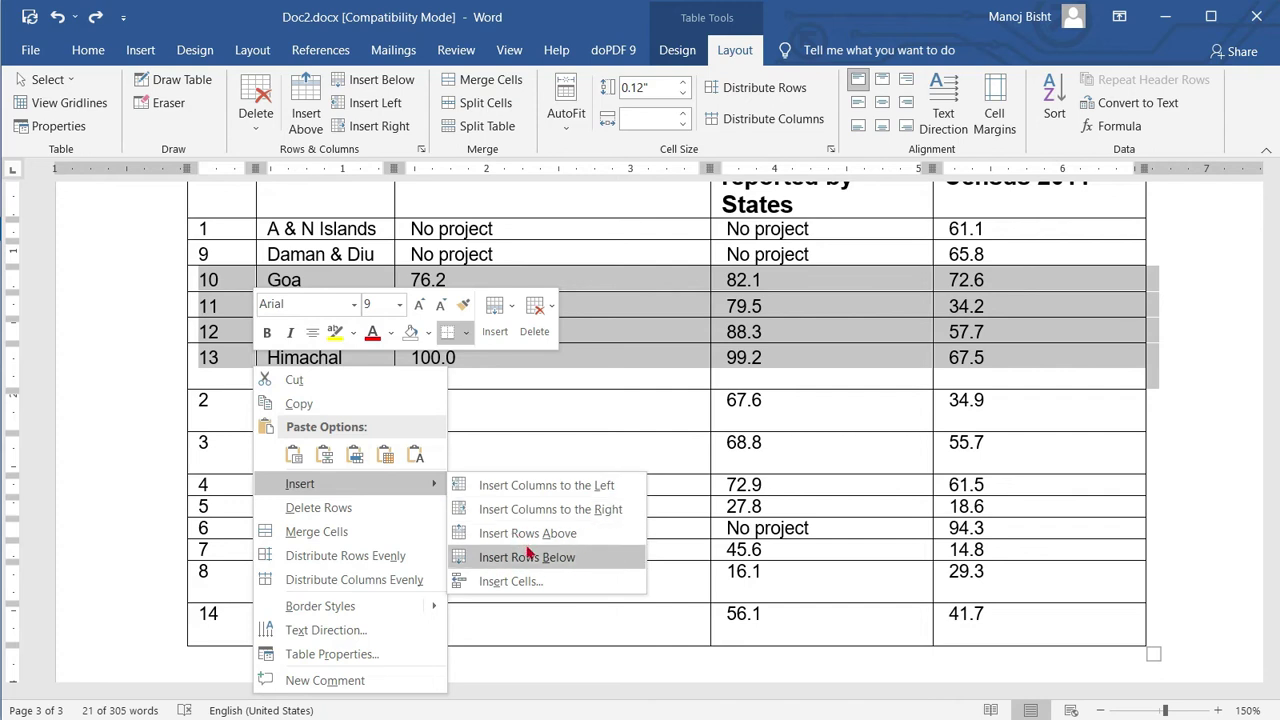
{"action": "left_click", "coordinate": [510, 567]}
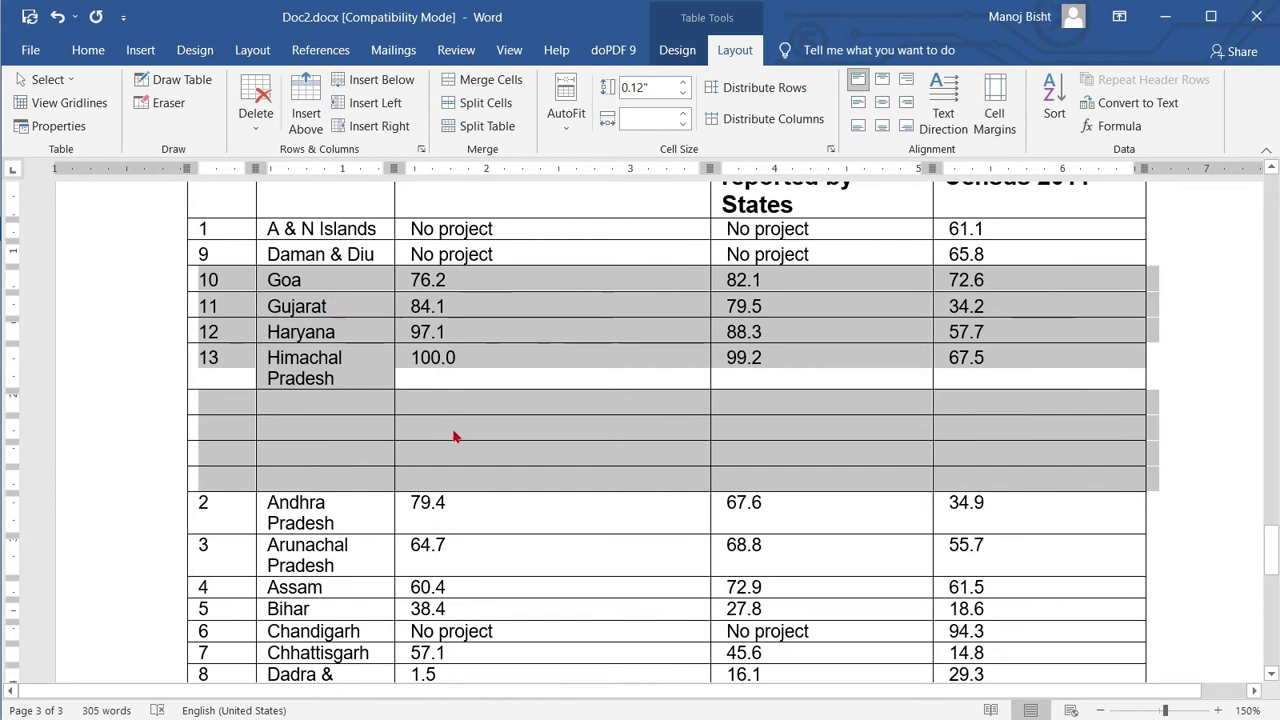
{"action": "left_click", "coordinate": [305, 413]}
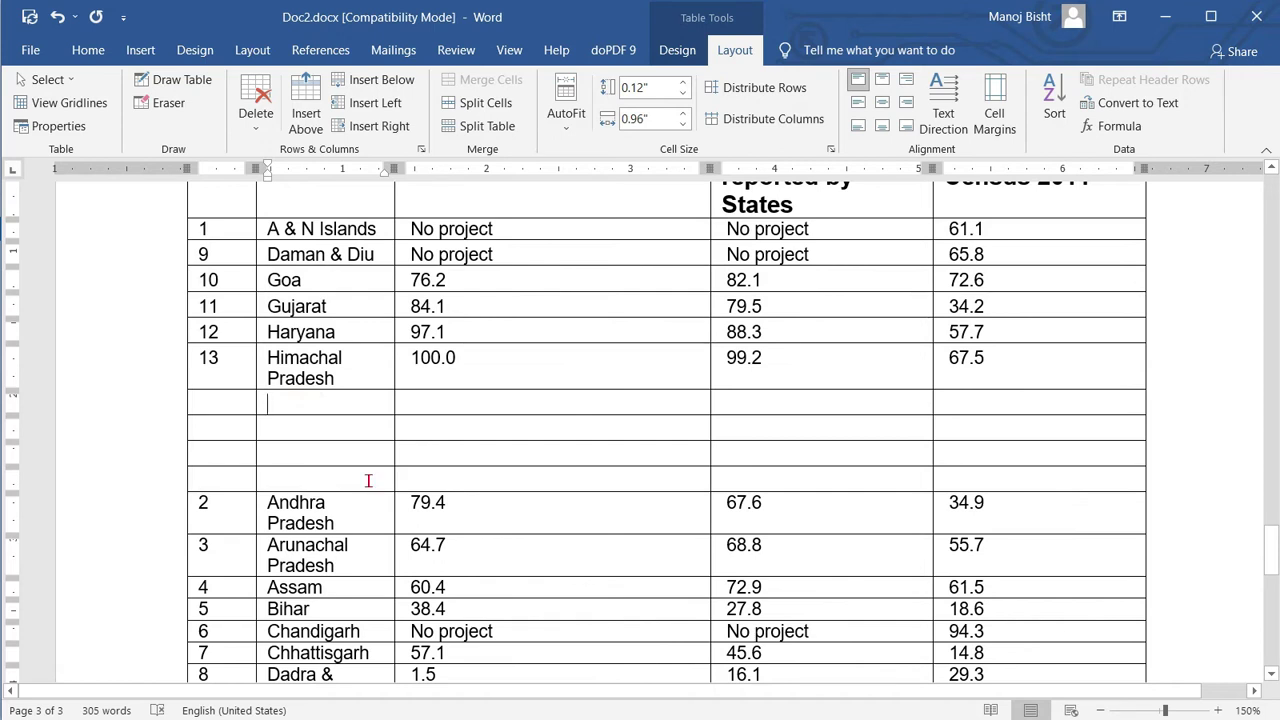
Step: Insert a blank column to the left of the %Achievement against NBA(TSC)objectives column, and undo the insertion
{"action": "scroll", "coordinate": [462, 512], "scroll_direction": "up", "scroll_amount": 5}
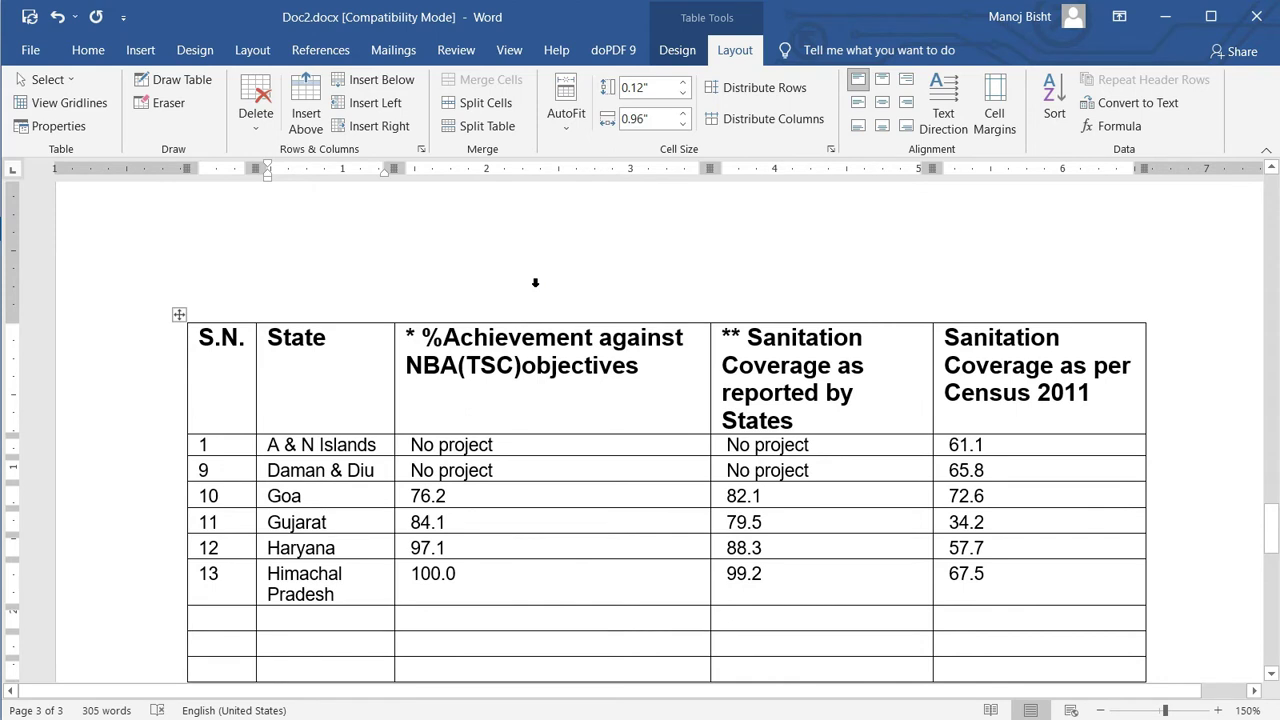
{"action": "left_click", "coordinate": [535, 283]}
{"action": "scroll", "coordinate": [560, 438], "scroll_direction": "down", "scroll_amount": 2}
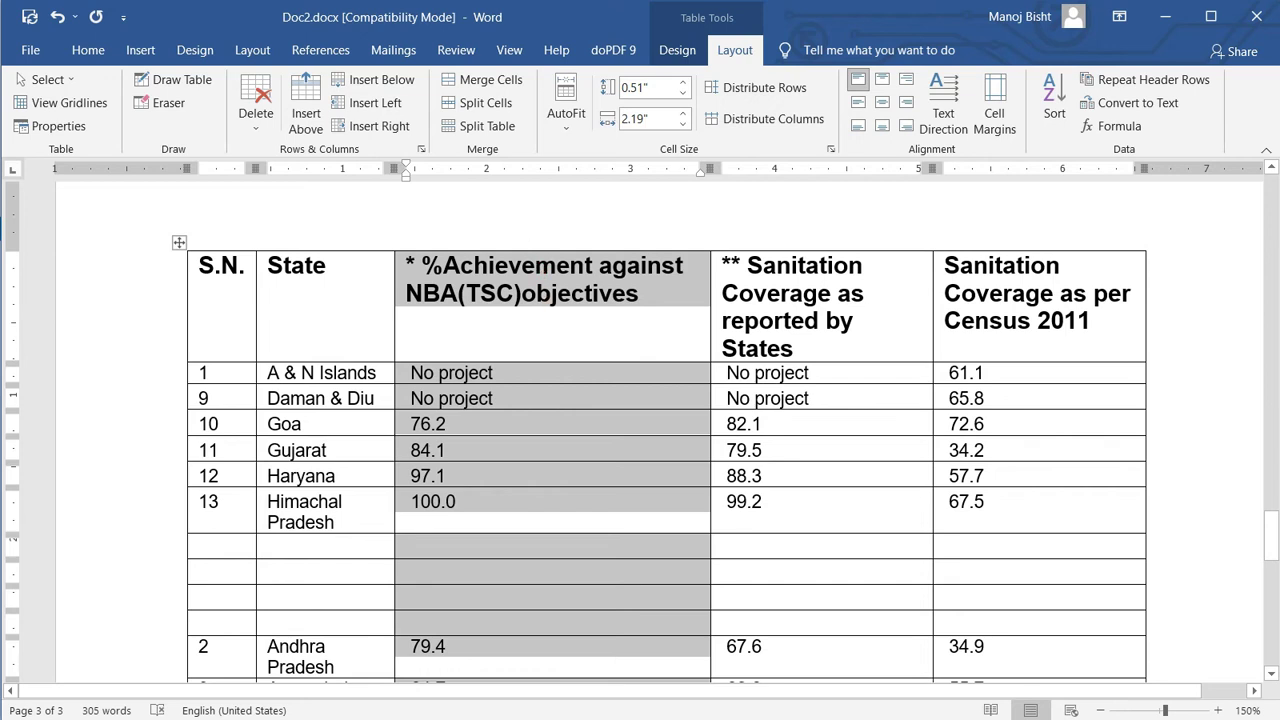
{"action": "right_click", "coordinate": [553, 390]}
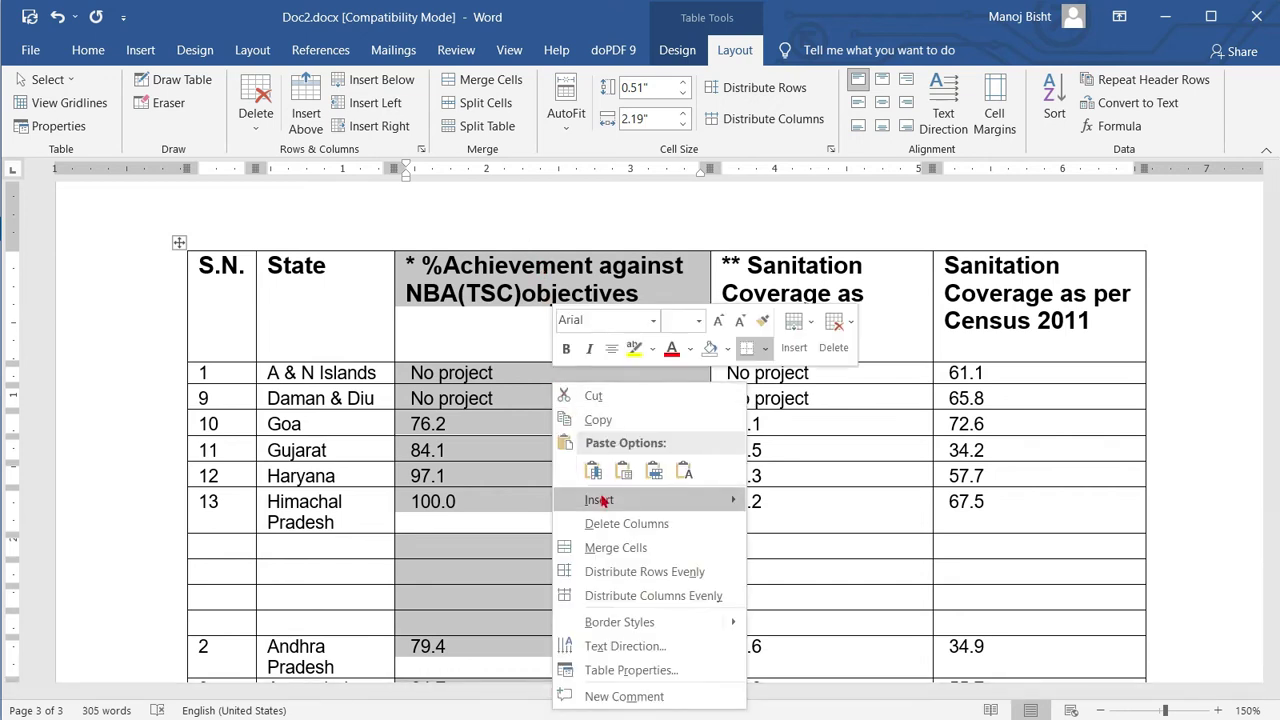
{"action": "mouse_move", "coordinate": [610, 505]}
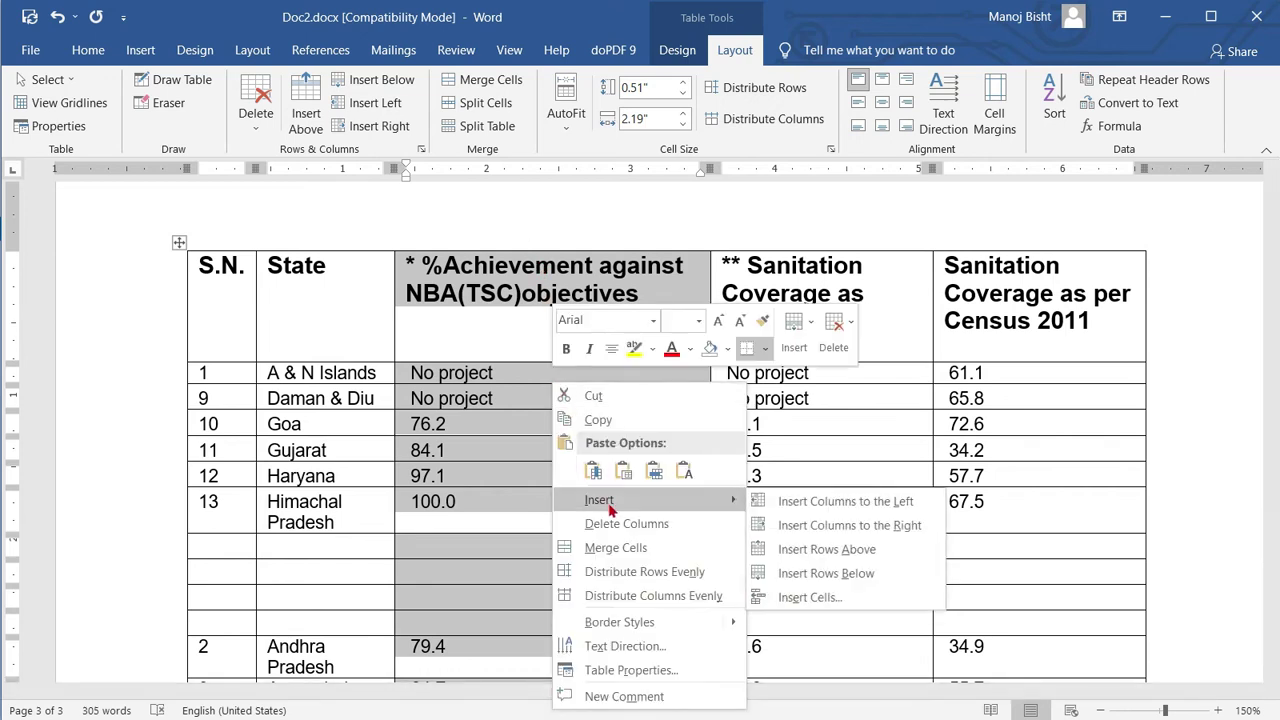
{"action": "left_click", "coordinate": [856, 502]}
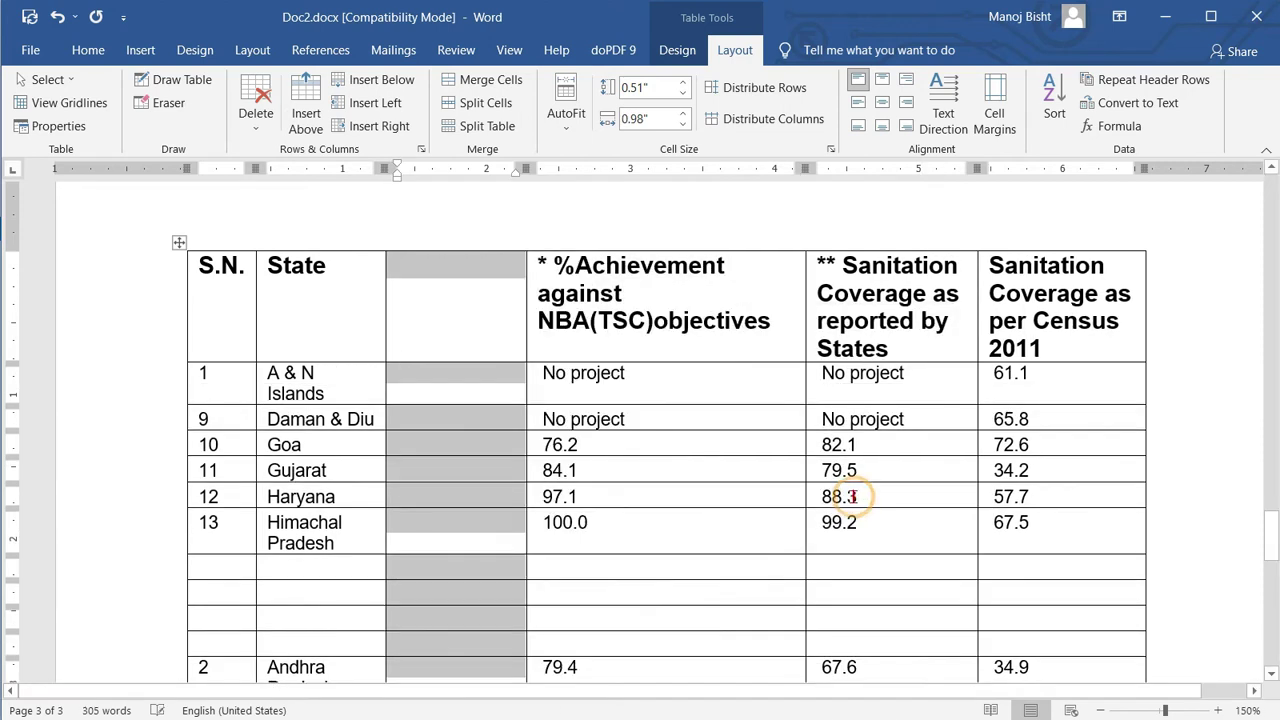
{"action": "key", "text": "ctrl+z"}
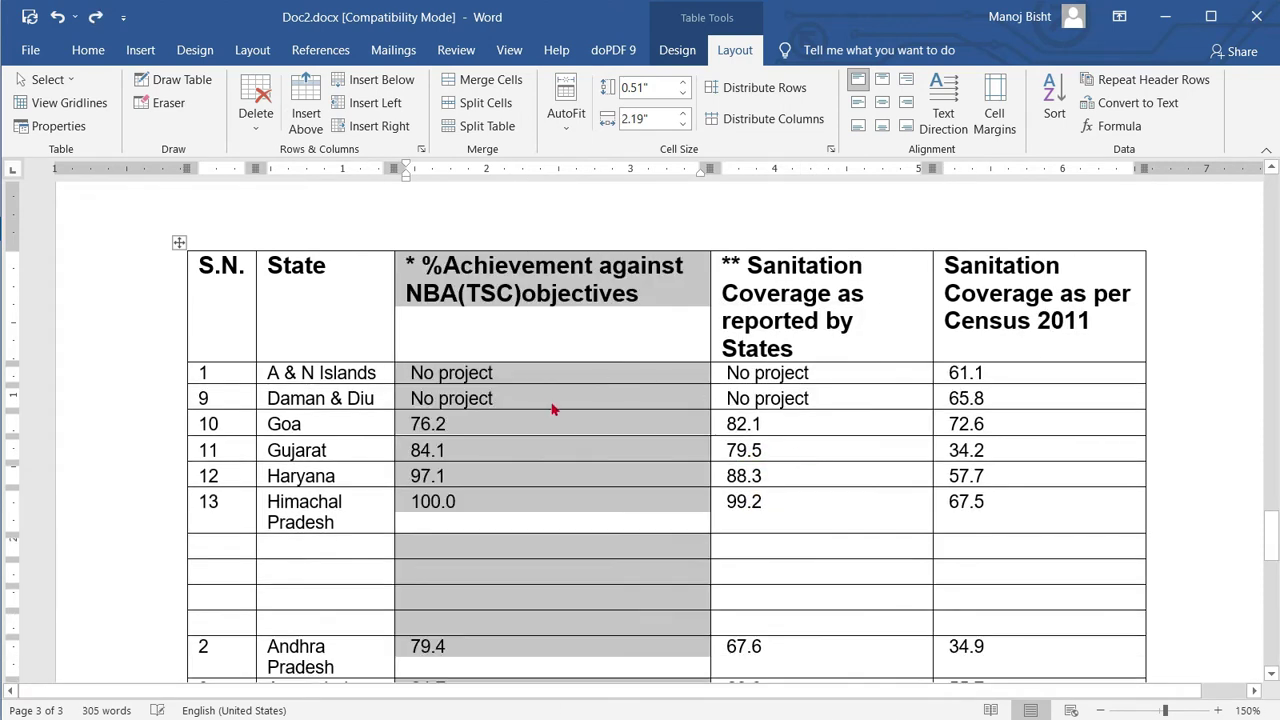
Step: Insert a blank column to the right of the %Achievement against NBA(TSC)objectives column, and undo the insertion
{"action": "right_click", "coordinate": [546, 406]}
{"action": "mouse_move", "coordinate": [688, 522]}
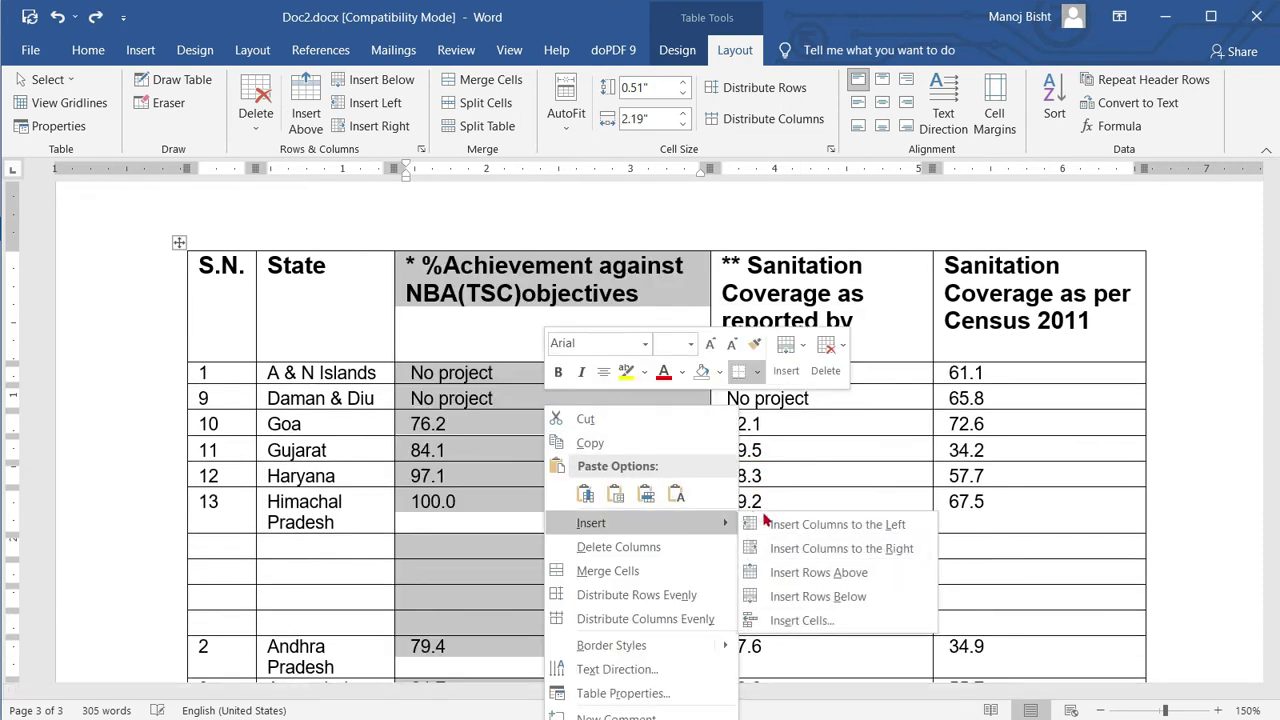
{"action": "left_click", "coordinate": [798, 552]}
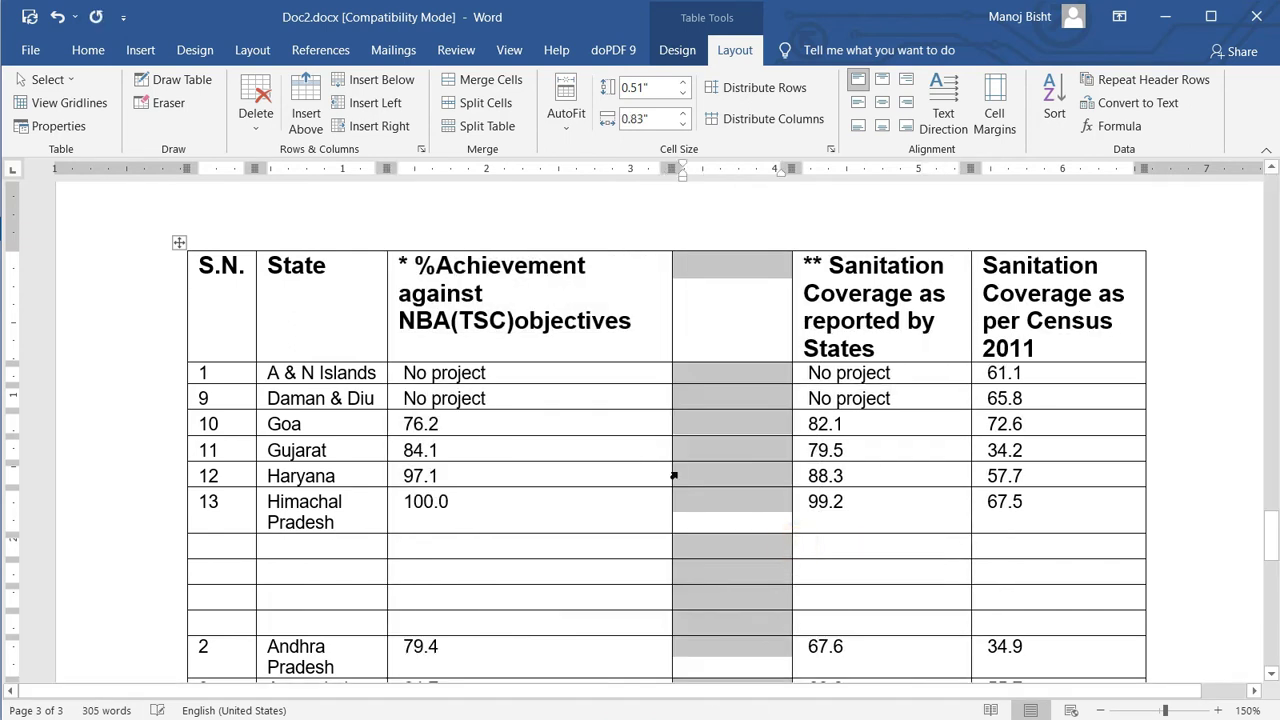
{"action": "key", "text": "ctrl+z"}
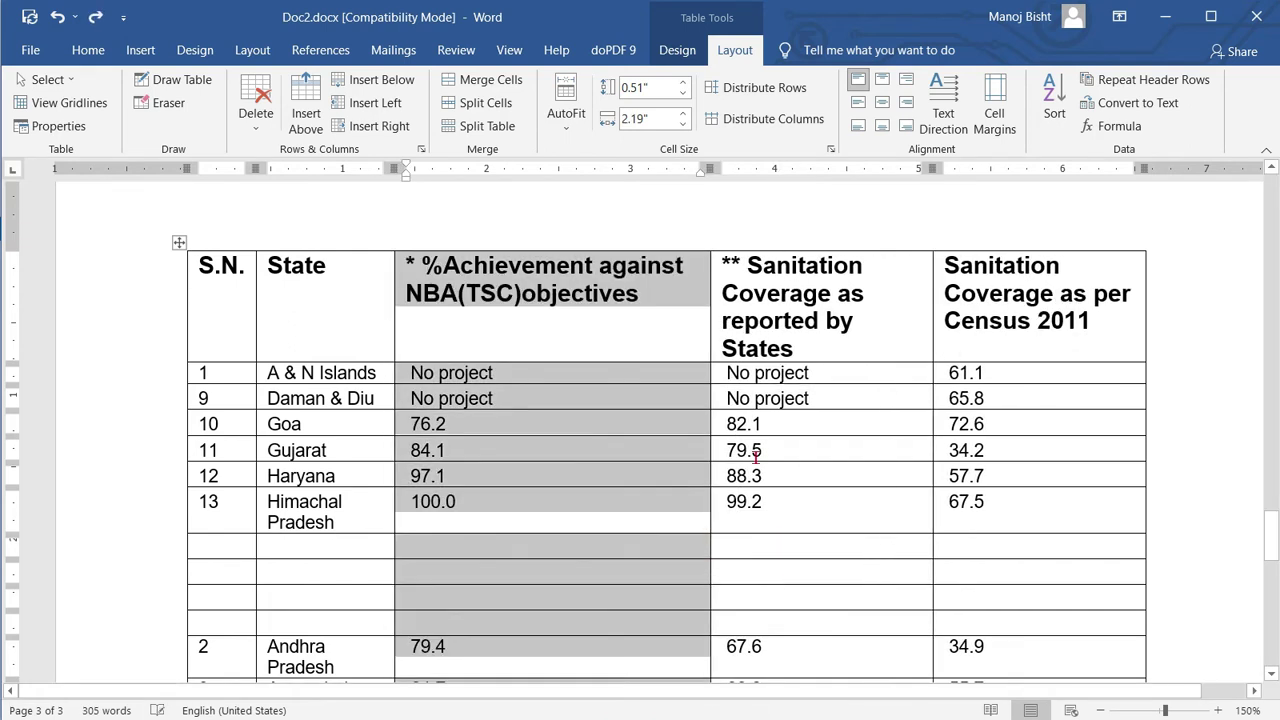
Step: Select the State, %Achievement and State-reported Sanitation Coverage columns together, and insert three blank columns to their right
{"action": "scroll", "coordinate": [727, 420], "scroll_direction": "up", "scroll_amount": 2}
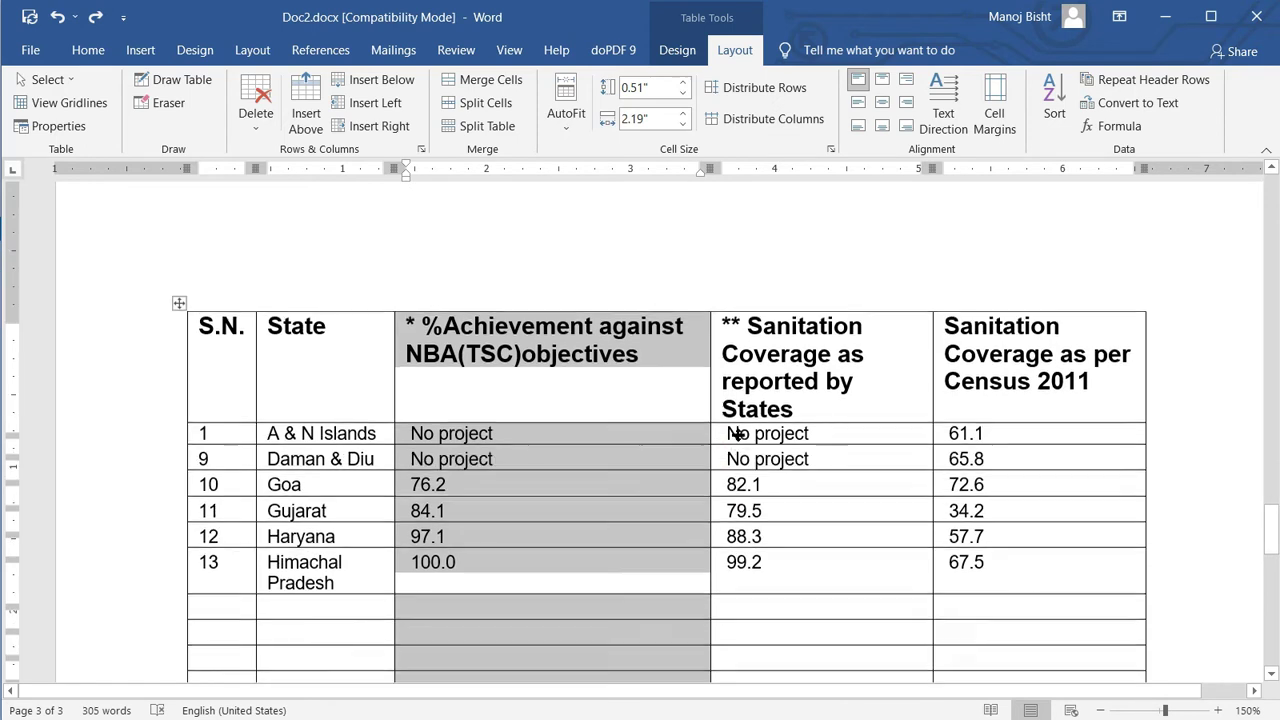
{"action": "scroll", "coordinate": [716, 404], "scroll_direction": "down", "scroll_amount": 1}
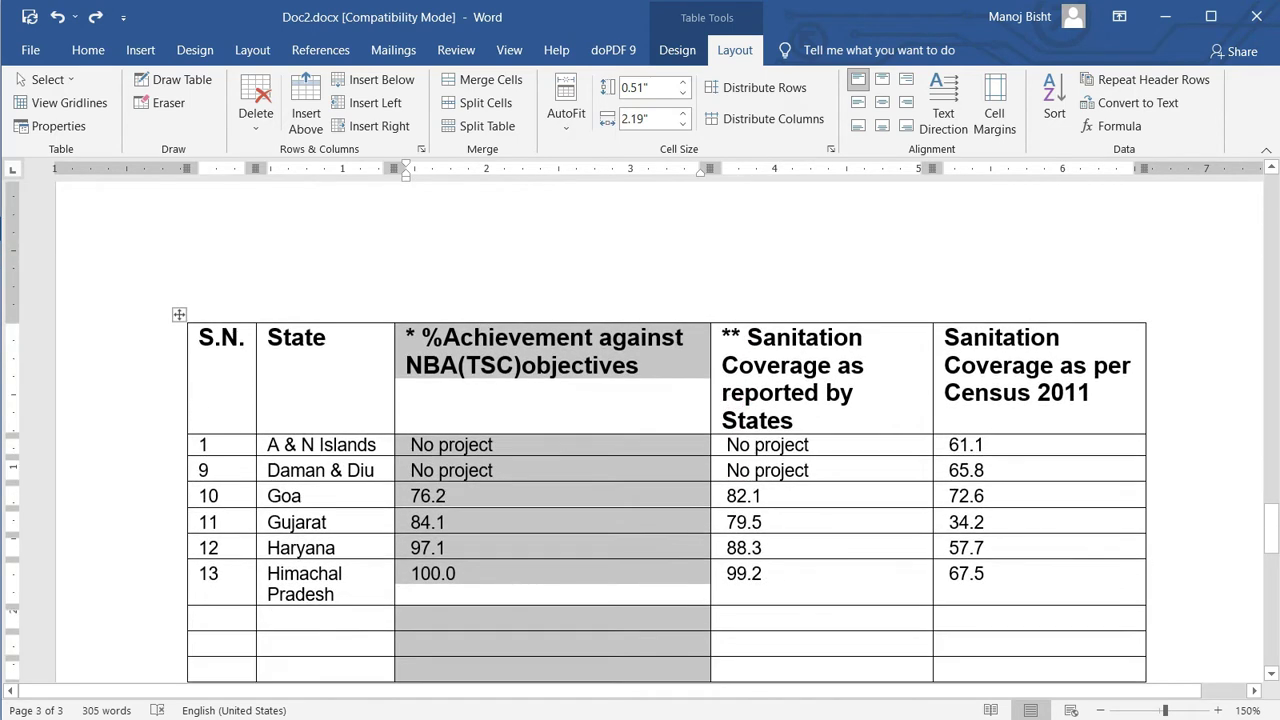
{"action": "scroll", "coordinate": [663, 397], "scroll_direction": "down", "scroll_amount": 1}
{"action": "scroll", "coordinate": [440, 285], "scroll_direction": "up", "scroll_amount": 1}
{"action": "left_click", "coordinate": [331, 294], "text": "ctrl"}
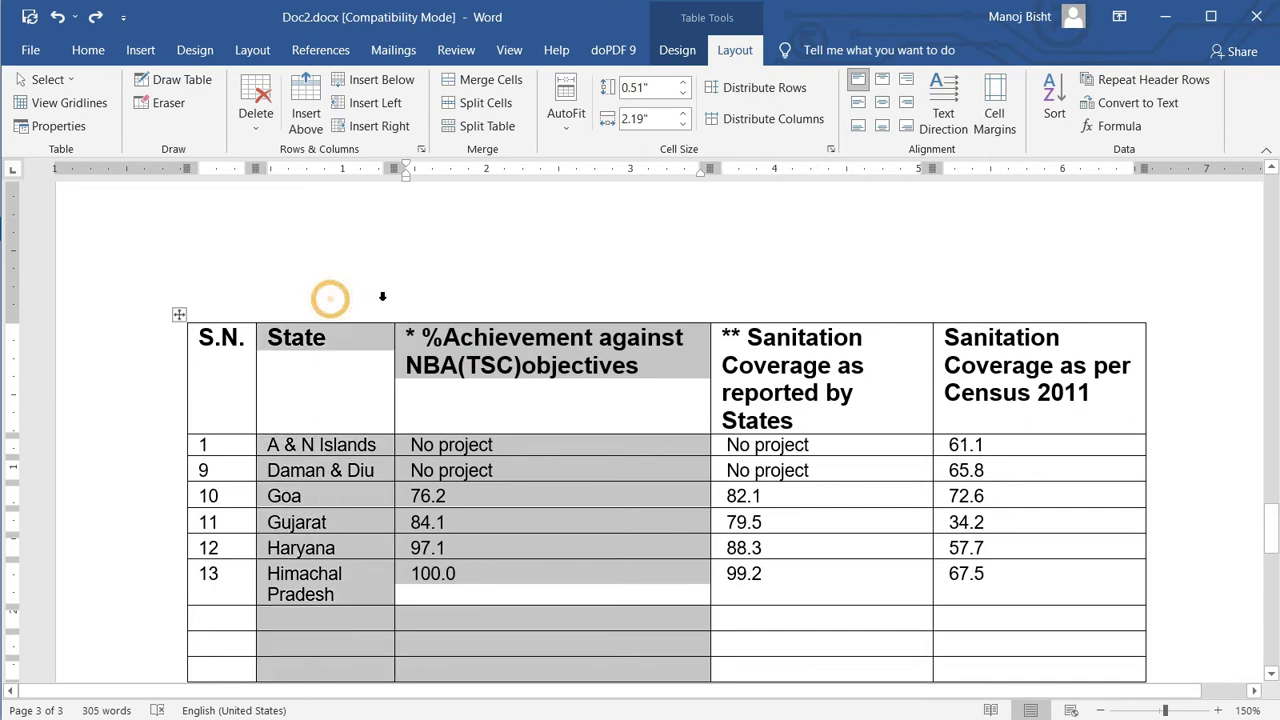
{"action": "left_click", "coordinate": [808, 297], "text": "ctrl"}
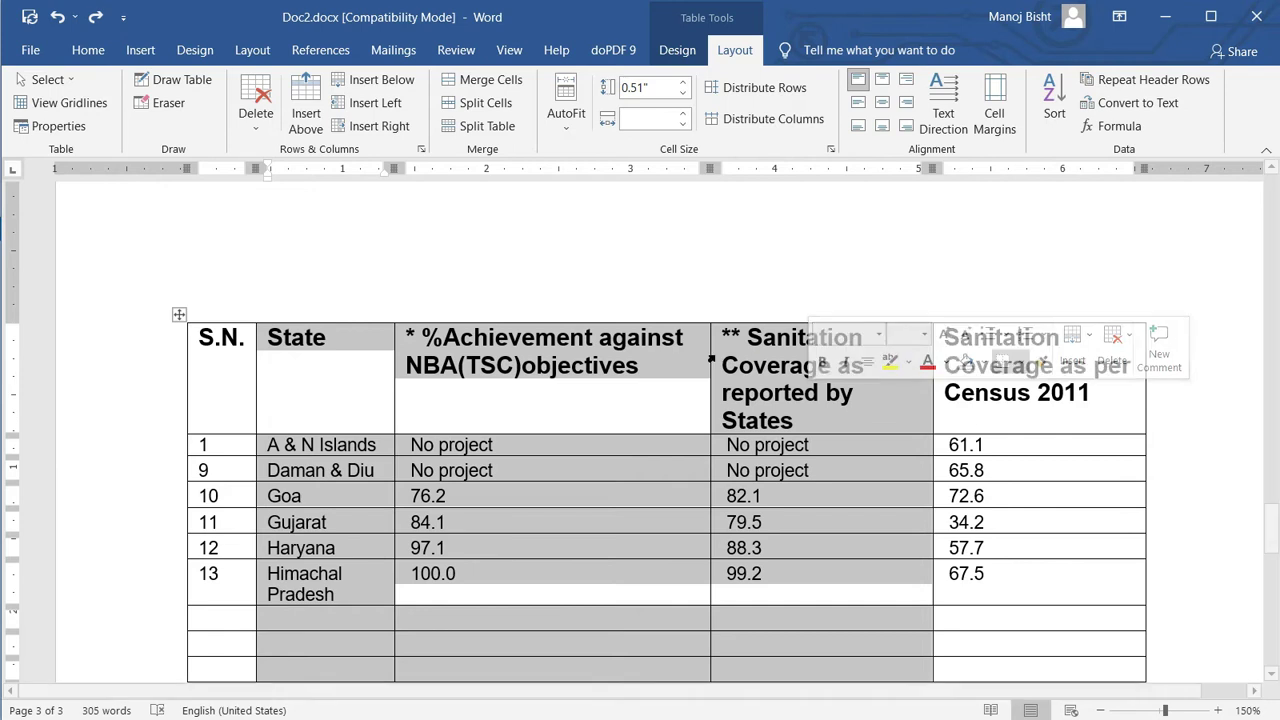
{"action": "scroll", "coordinate": [958, 404], "scroll_direction": "down", "scroll_amount": 1}
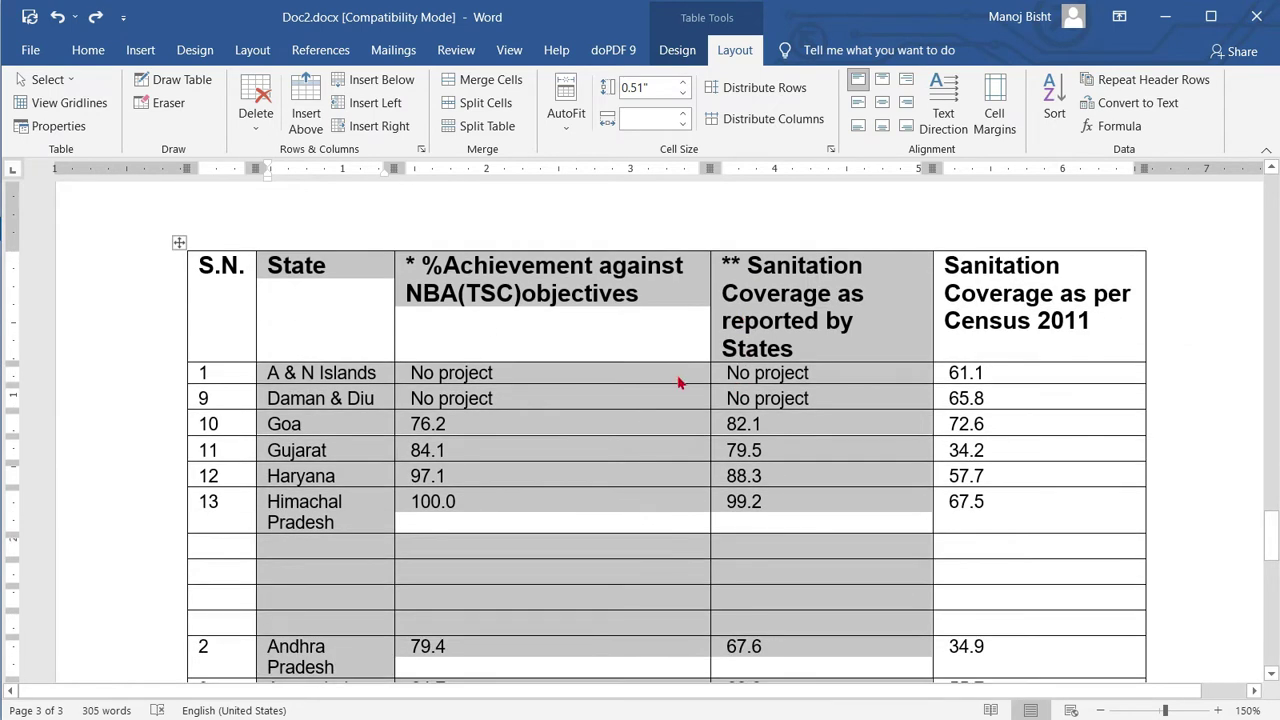
{"action": "scroll", "coordinate": [678, 382], "scroll_direction": "down", "scroll_amount": 2}
{"action": "right_click", "coordinate": [657, 356]}
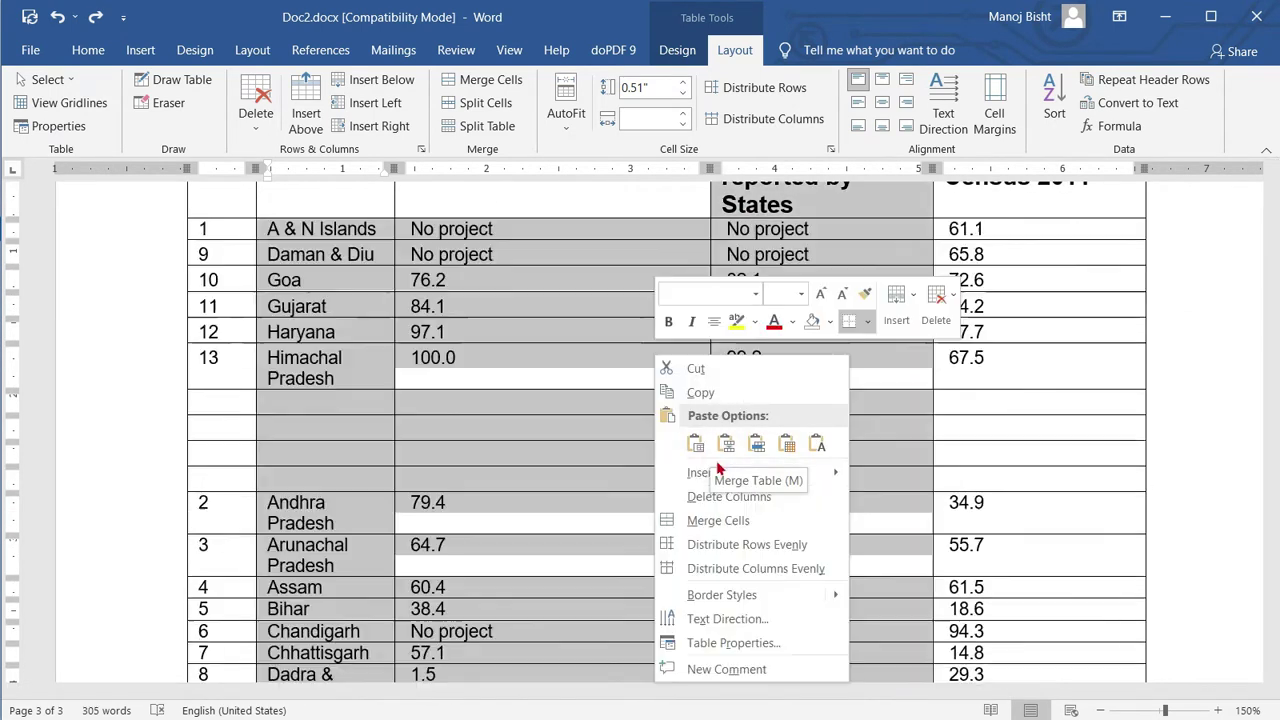
{"action": "mouse_move", "coordinate": [720, 471]}
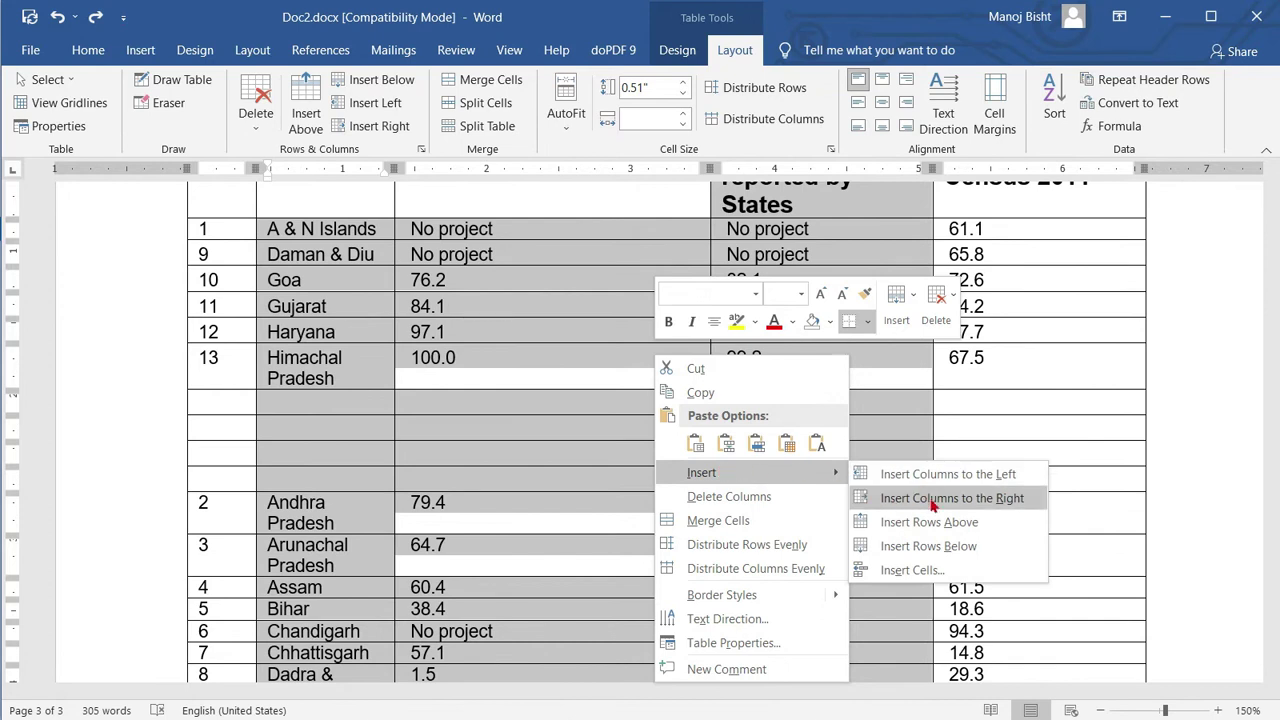
{"action": "left_click", "coordinate": [990, 498]}
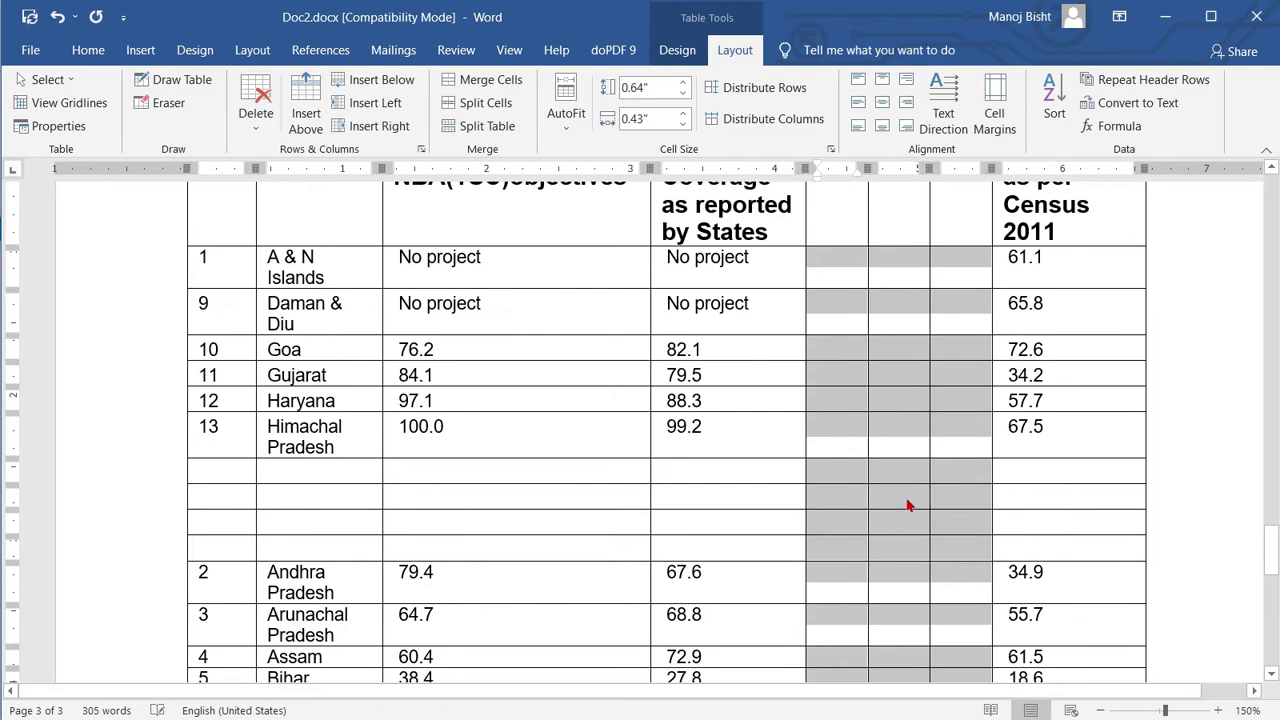
Step: Look over the table with its three blank columns, undo their insertion, and clear the column selection
{"action": "scroll", "coordinate": [909, 506], "scroll_direction": "up", "scroll_amount": 4}
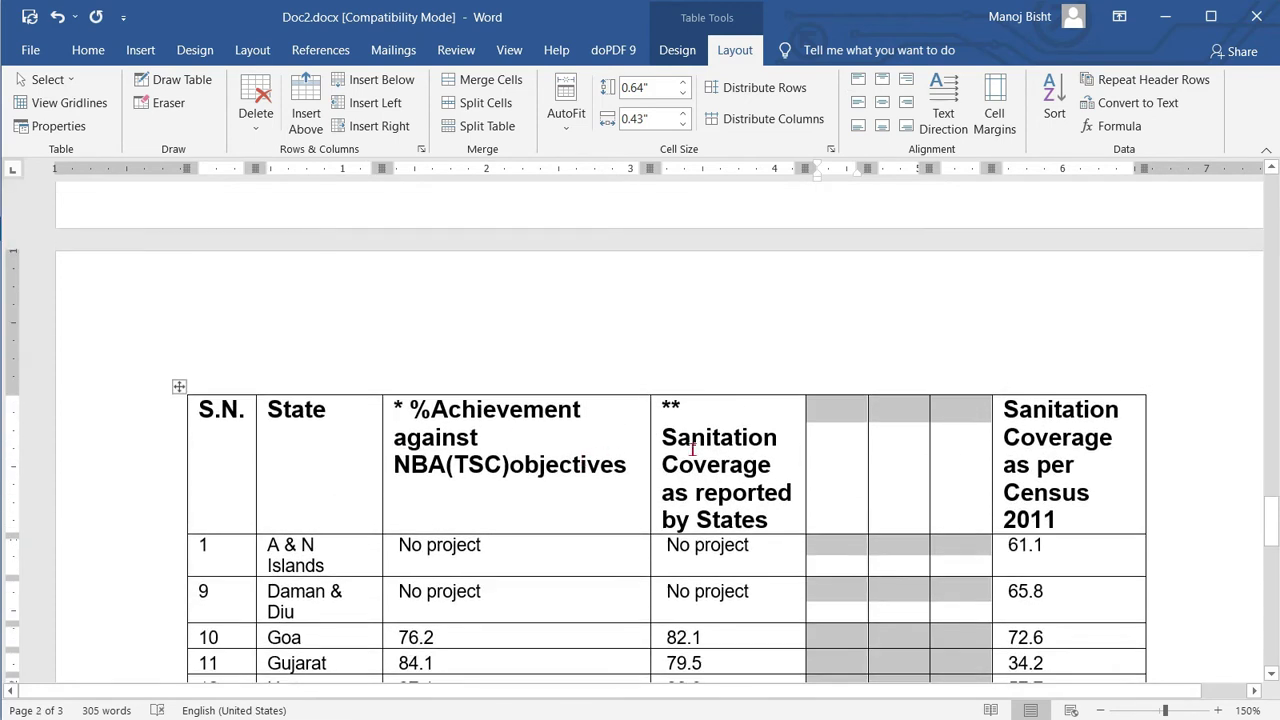
{"action": "scroll", "coordinate": [902, 466], "scroll_direction": "down", "scroll_amount": 8}
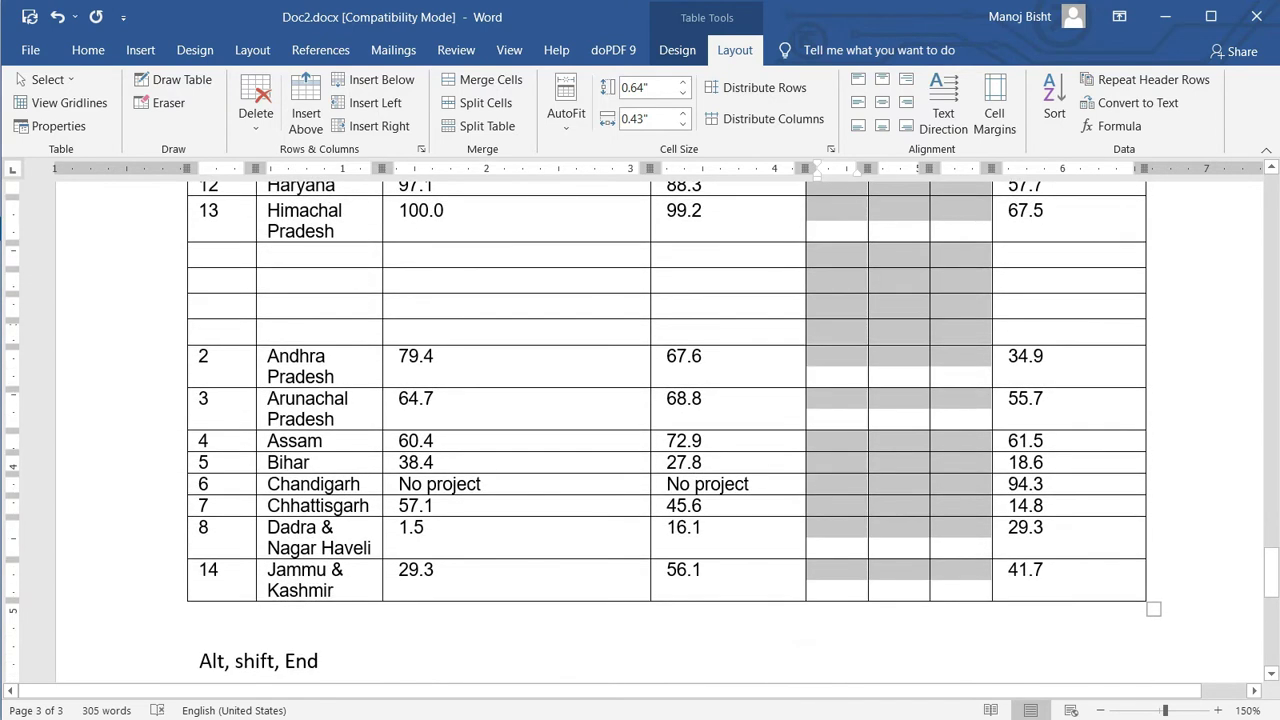
{"action": "scroll", "coordinate": [946, 534], "scroll_direction": "up", "scroll_amount": 4}
{"action": "key", "text": "ctrl+z"}
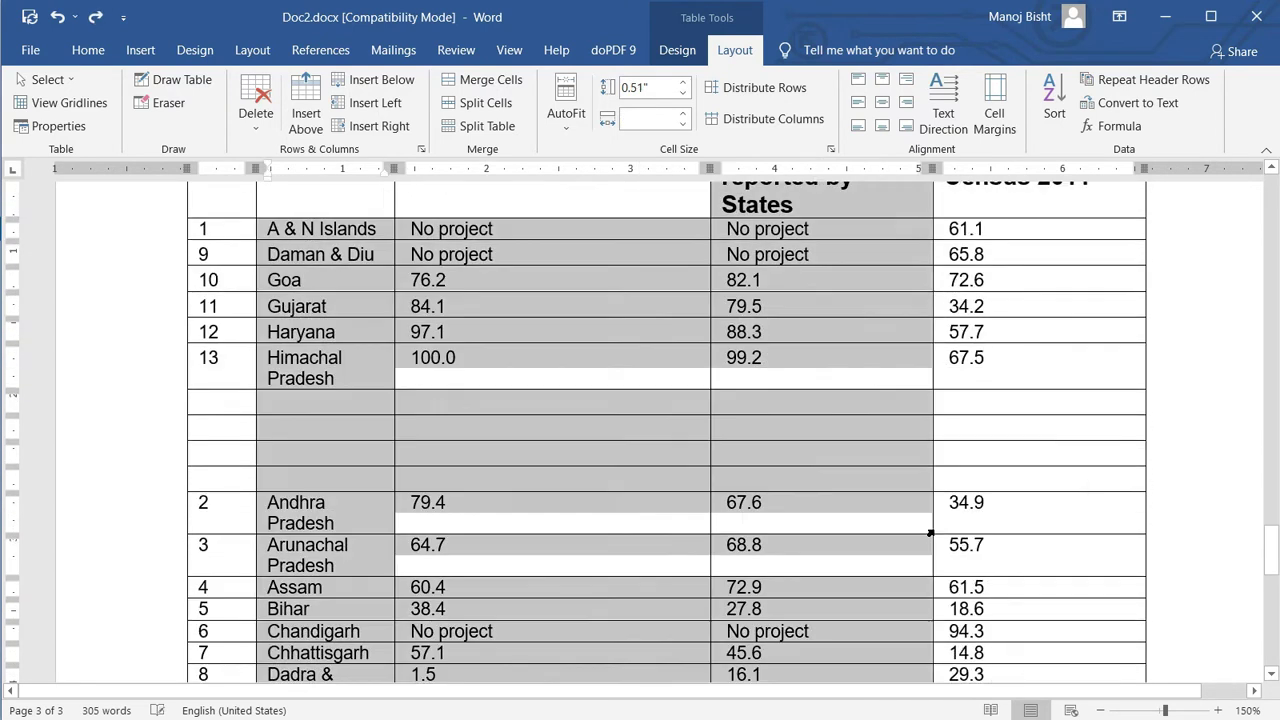
{"action": "scroll", "coordinate": [822, 540], "scroll_direction": "up", "scroll_amount": 4}
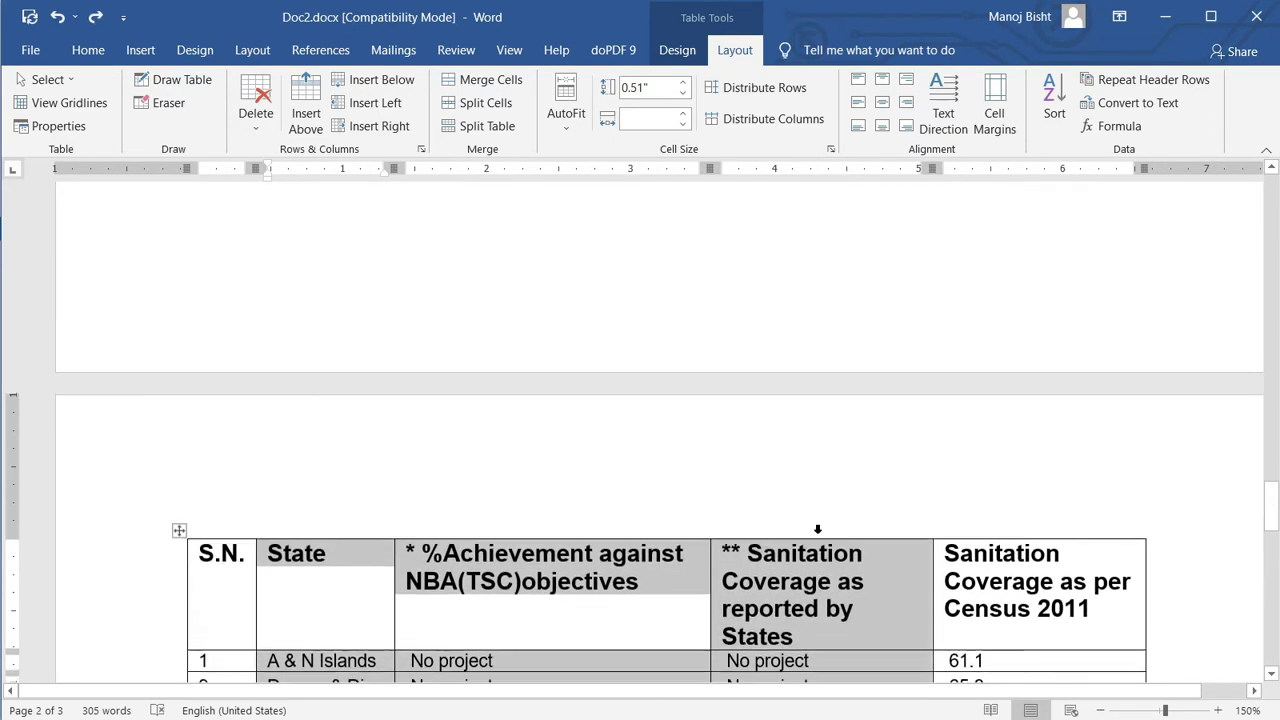
{"action": "scroll", "coordinate": [824, 540], "scroll_direction": "down", "scroll_amount": 4}
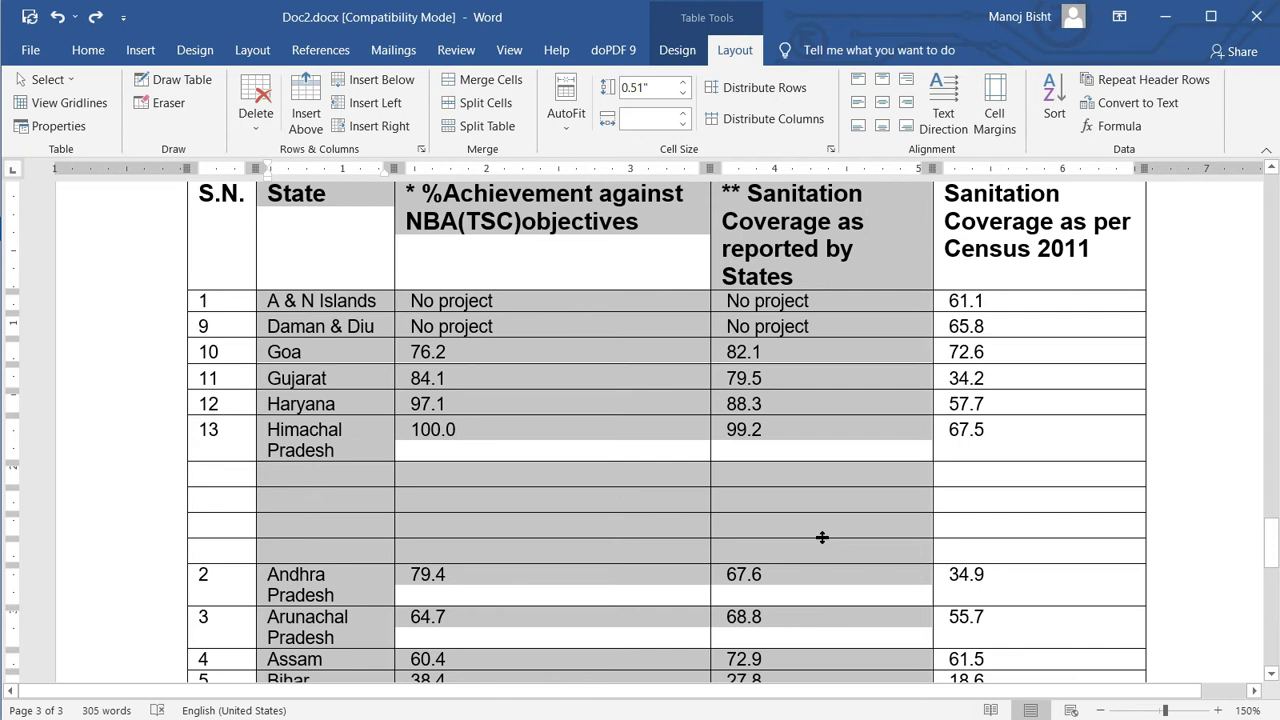
{"action": "left_click", "coordinate": [804, 473]}
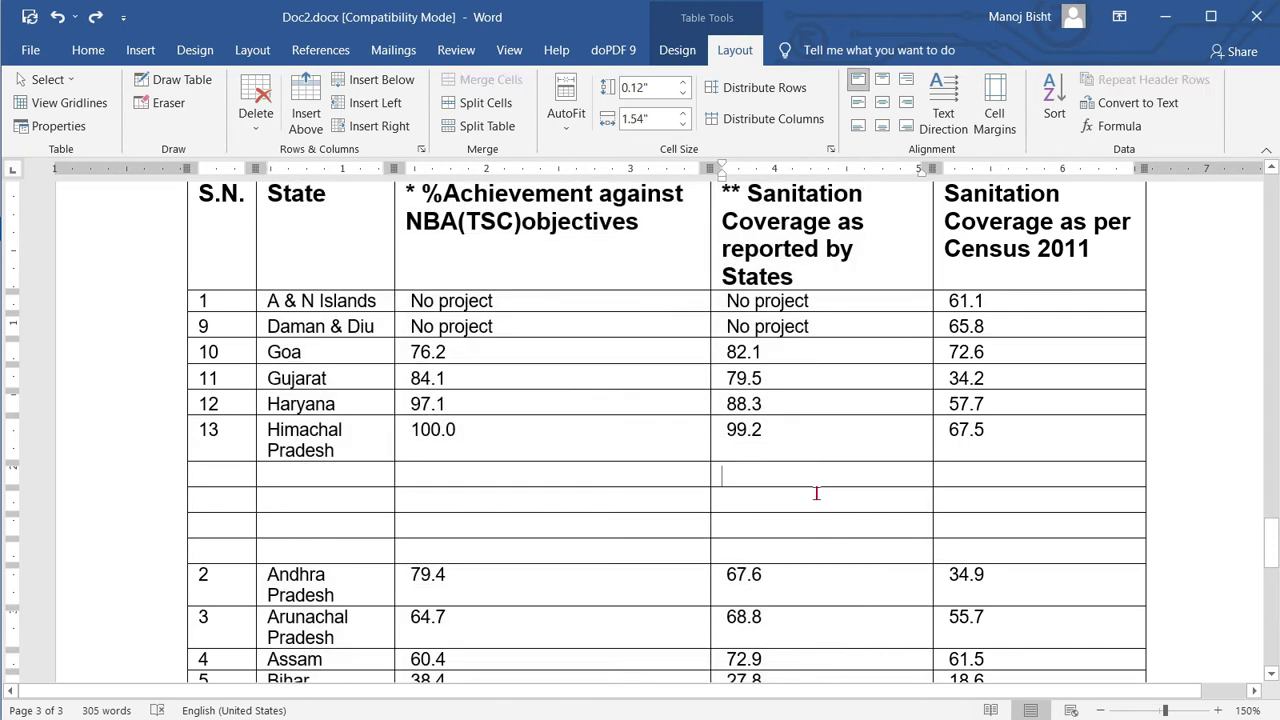
{"action": "scroll", "coordinate": [843, 494], "scroll_direction": "down", "scroll_amount": 4}
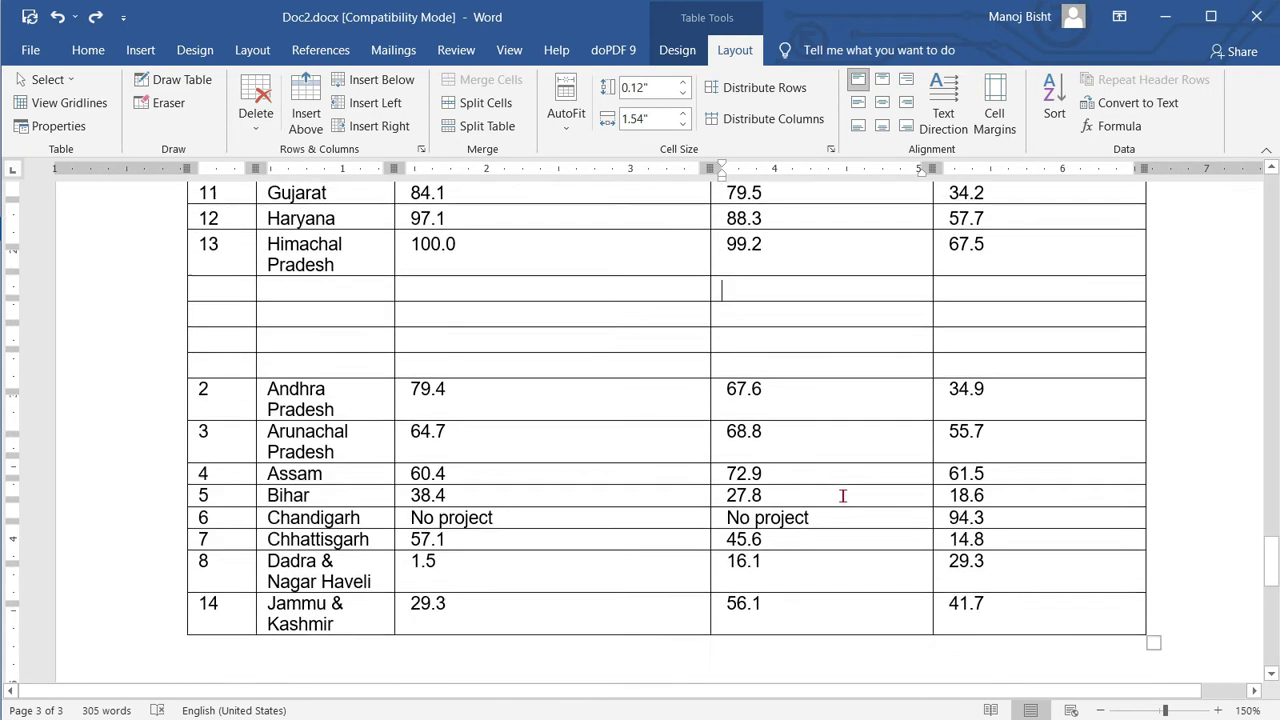
{"action": "scroll", "coordinate": [843, 494], "scroll_direction": "up", "scroll_amount": 3}
{"action": "scroll", "coordinate": [843, 497], "scroll_direction": "up", "scroll_amount": 5}
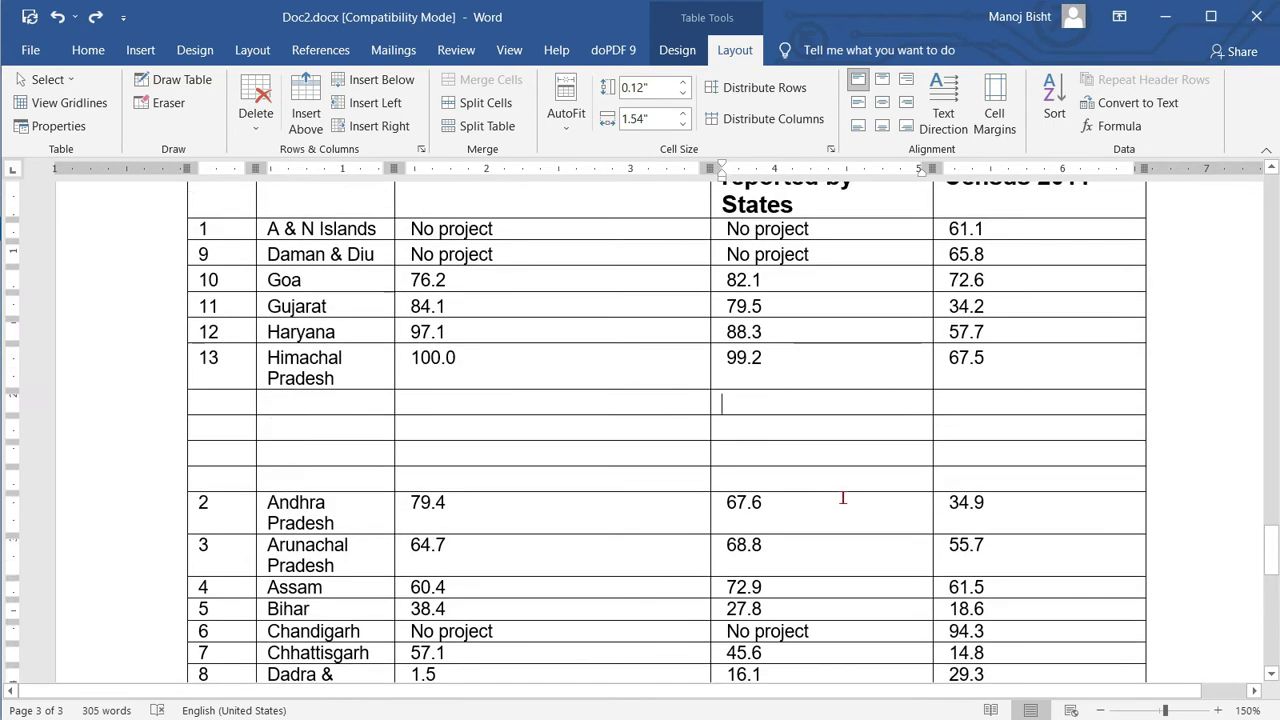
{"action": "scroll", "coordinate": [843, 498], "scroll_direction": "down", "scroll_amount": 3}
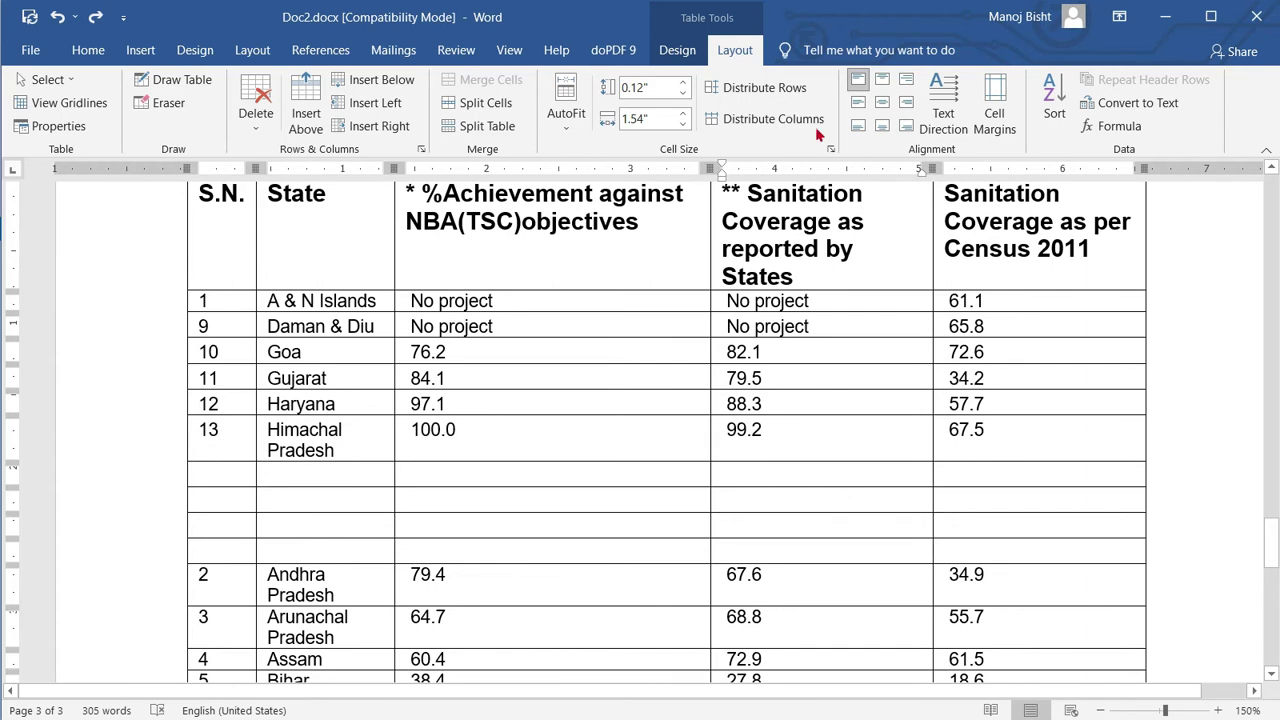
Step: Show the table design options and go to the employee table on the document's first page
{"action": "left_click", "coordinate": [677, 50]}
{"action": "left_click", "coordinate": [721, 55]}
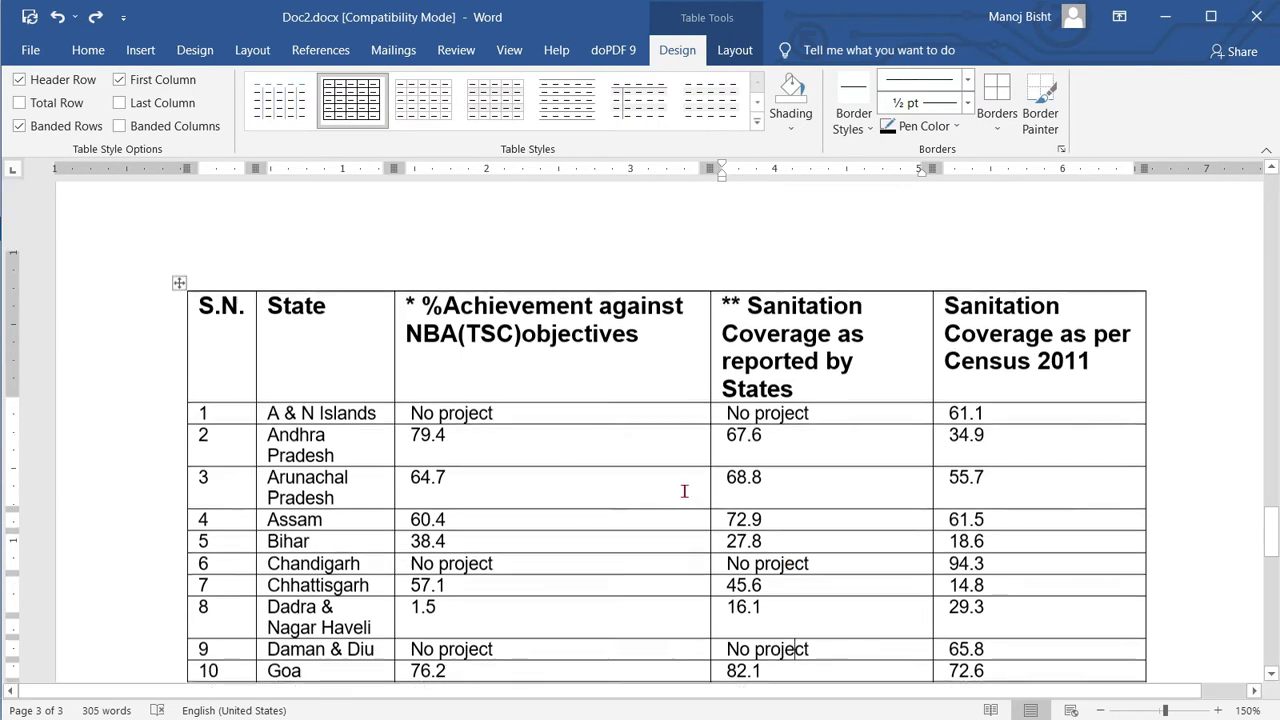
{"action": "scroll", "coordinate": [684, 491], "scroll_direction": "up", "scroll_amount": 3}
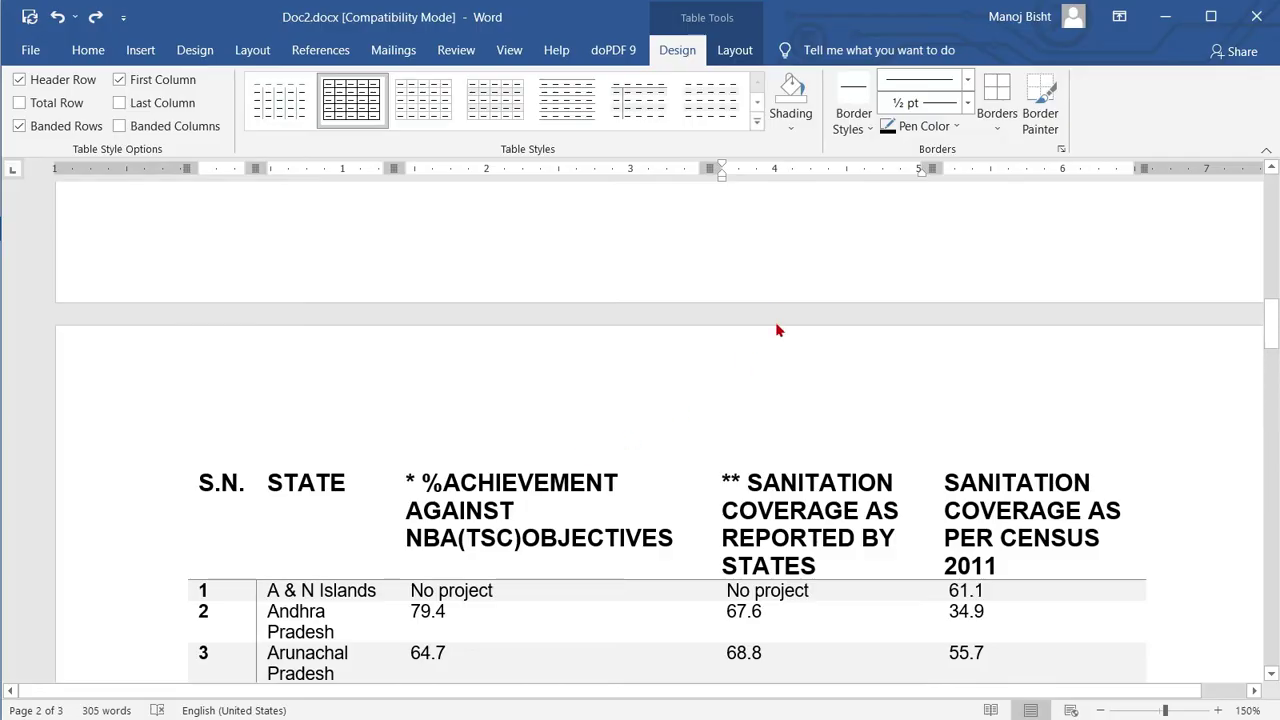
{"action": "left_click_drag", "start_coordinate": [1268, 342], "coordinate": [1236, 165]}
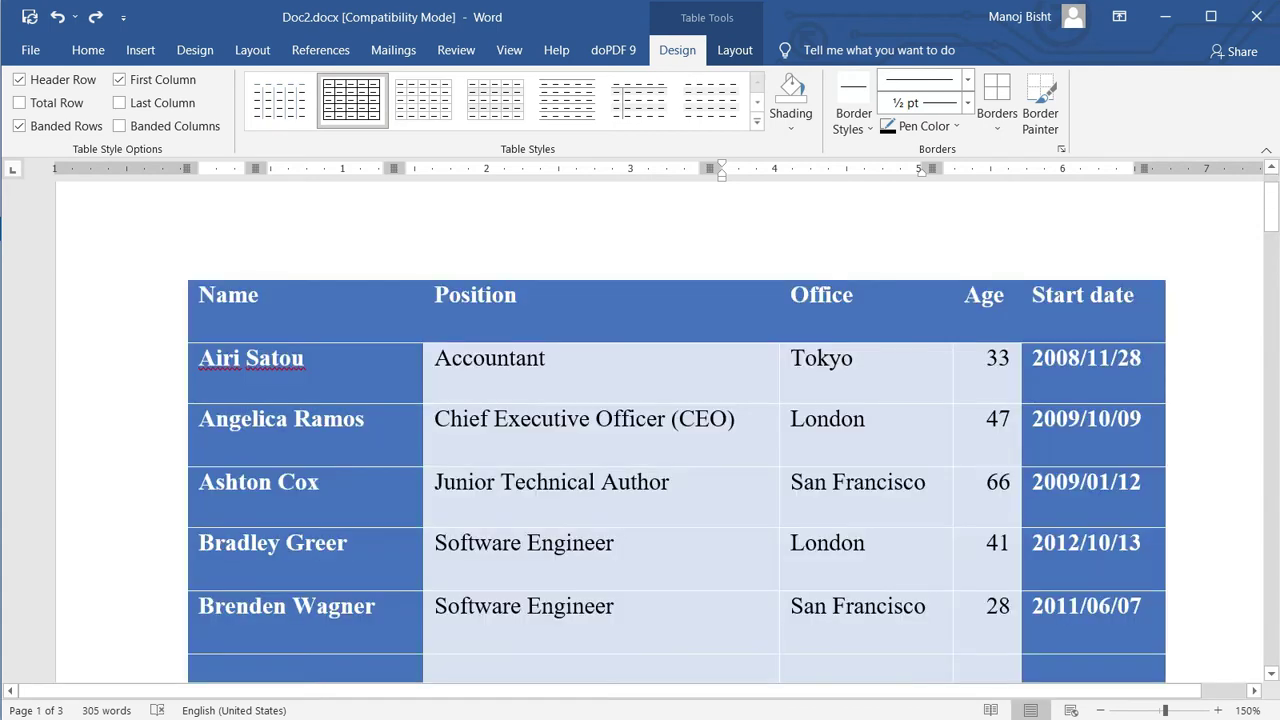
{"action": "scroll", "coordinate": [749, 429], "scroll_direction": "down", "scroll_amount": 3}
{"action": "scroll", "coordinate": [749, 429], "scroll_direction": "up", "scroll_amount": 3}
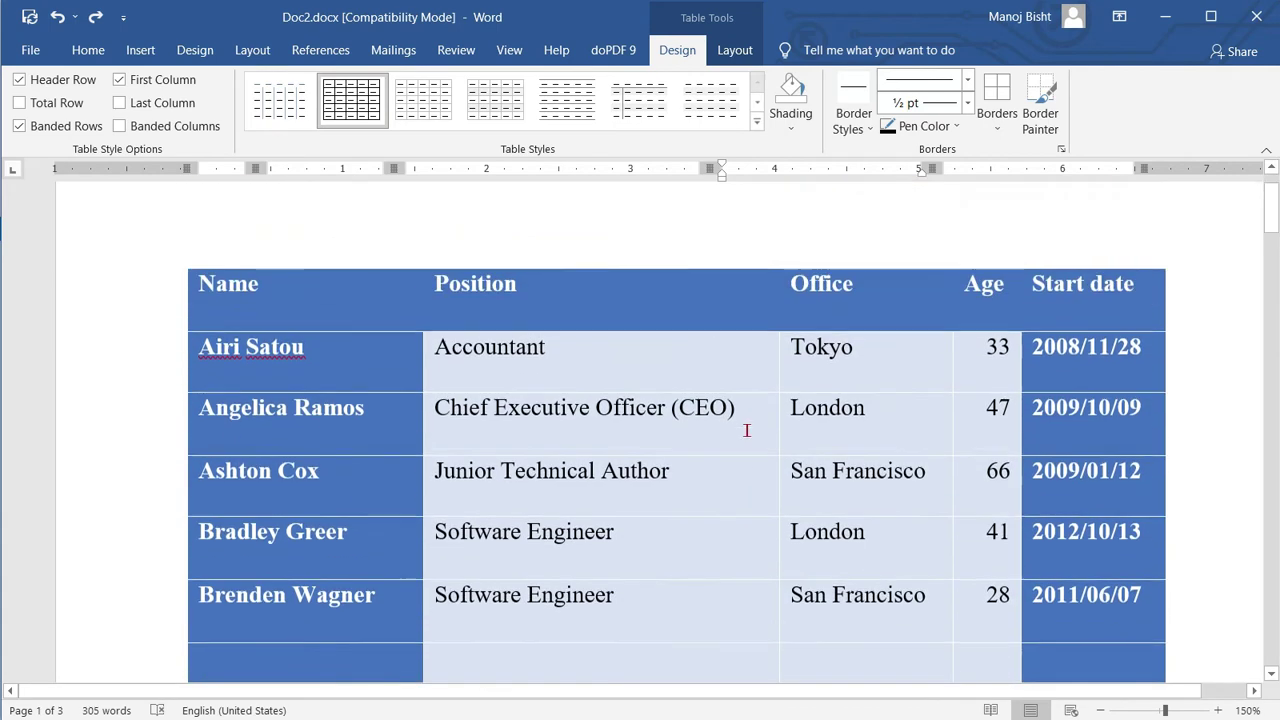
{"action": "scroll", "coordinate": [557, 400], "scroll_direction": "down", "scroll_amount": 3}
{"action": "scroll", "coordinate": [557, 400], "scroll_direction": "up", "scroll_amount": 3}
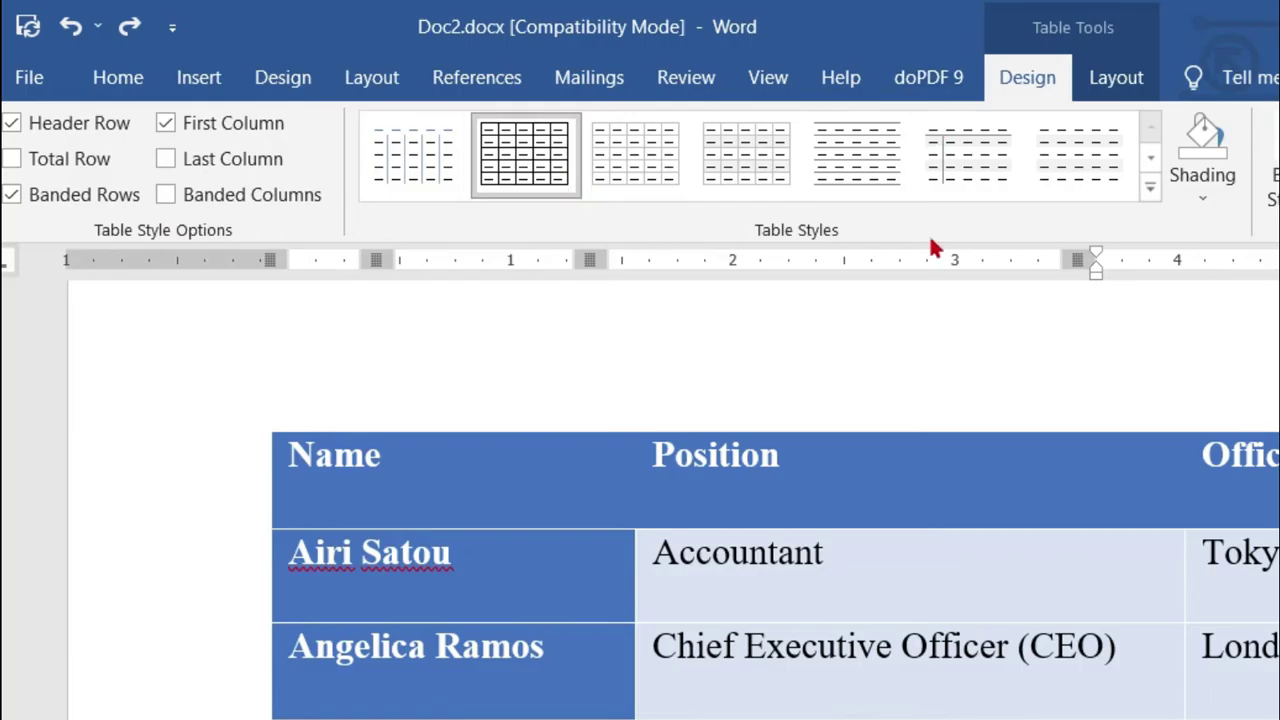
Step: Browse the available table styles in the style gallery without applying any of them
{"action": "left_click", "coordinate": [1152, 156]}
{"action": "left_click", "coordinate": [1152, 156]}
{"action": "left_click", "coordinate": [1151, 132]}
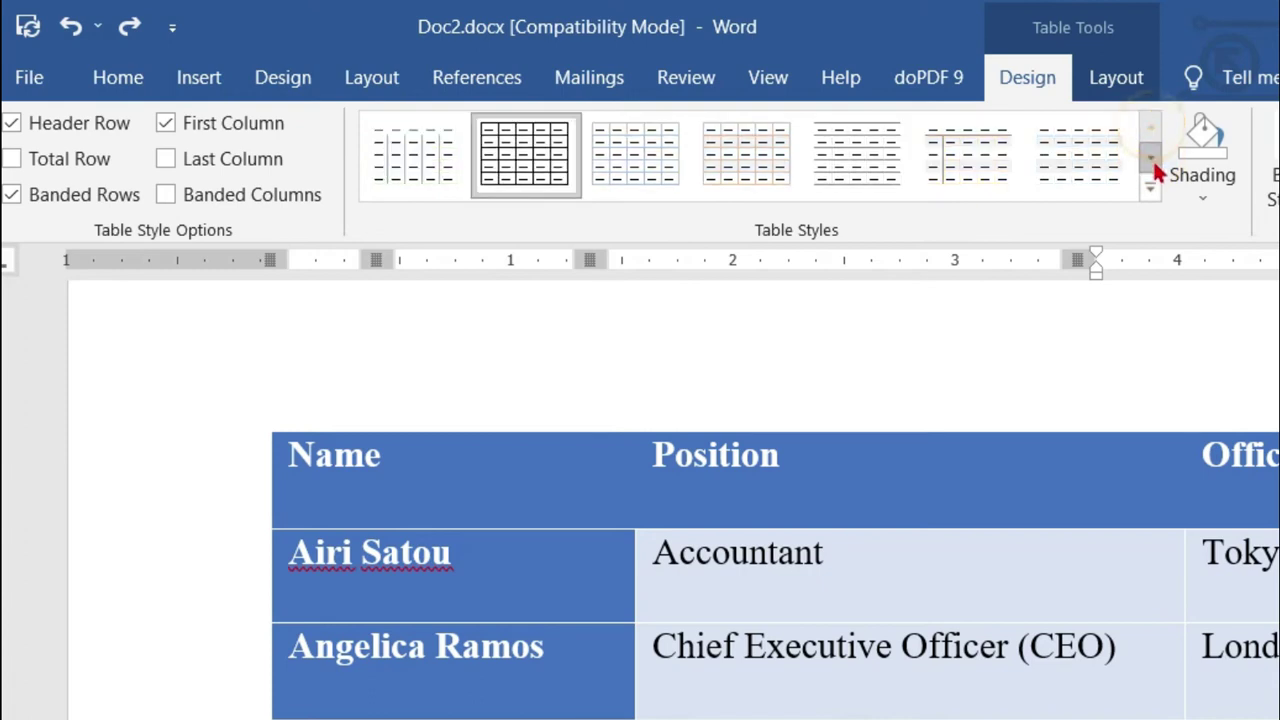
{"action": "left_click", "coordinate": [1153, 166]}
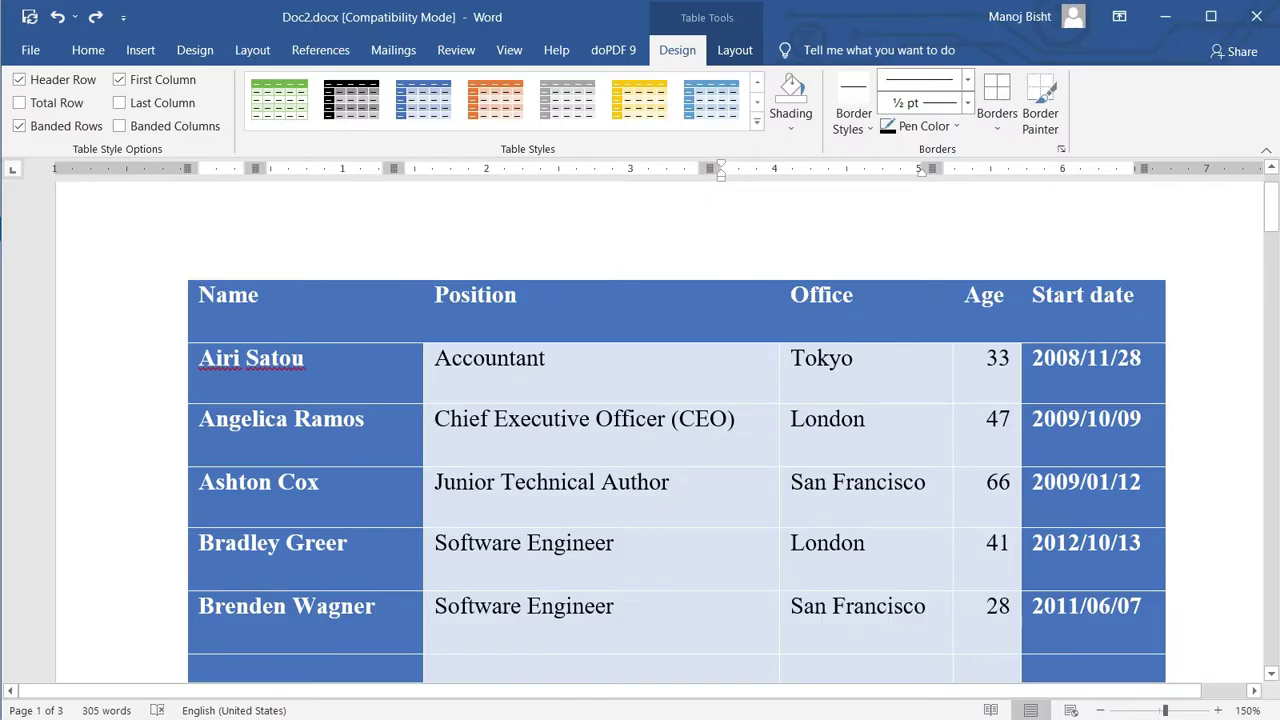
Step: Place the cursor in the "Chief Executive Officer (CEO)" cell of the employee table
{"action": "scroll", "coordinate": [650, 358], "scroll_direction": "down", "scroll_amount": 5}
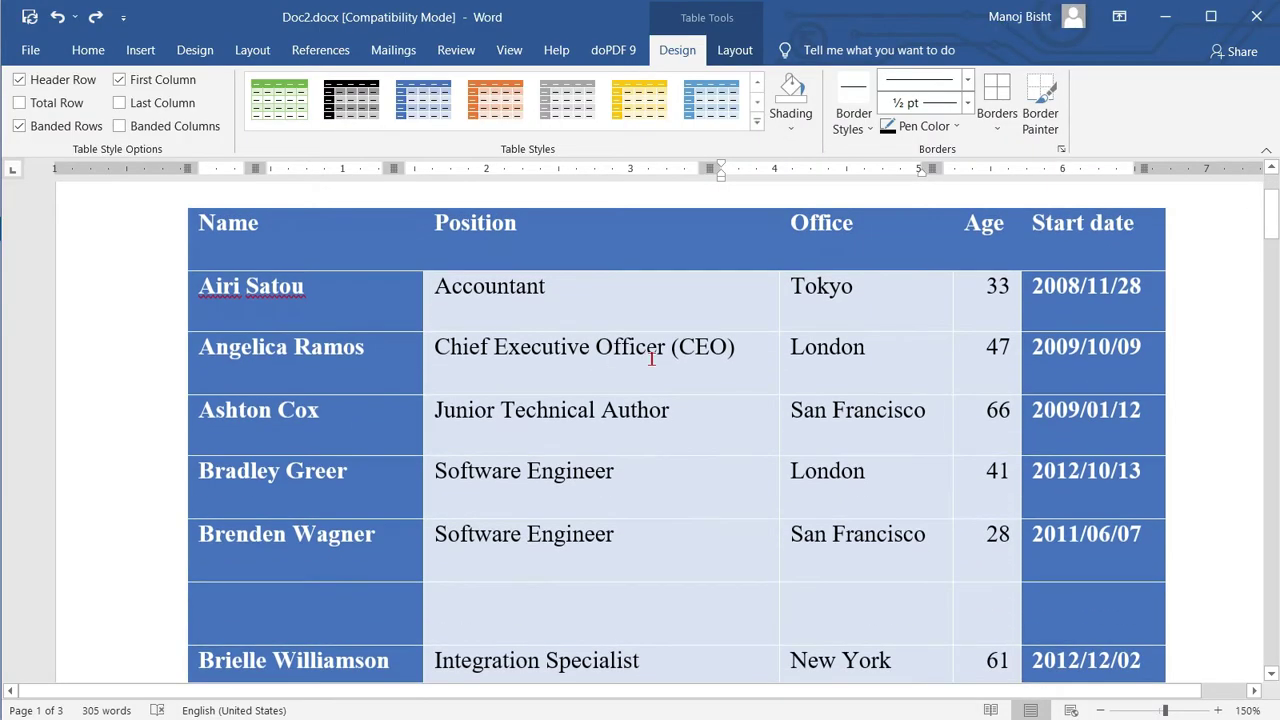
{"action": "scroll", "coordinate": [660, 480], "scroll_direction": "up", "scroll_amount": 4}
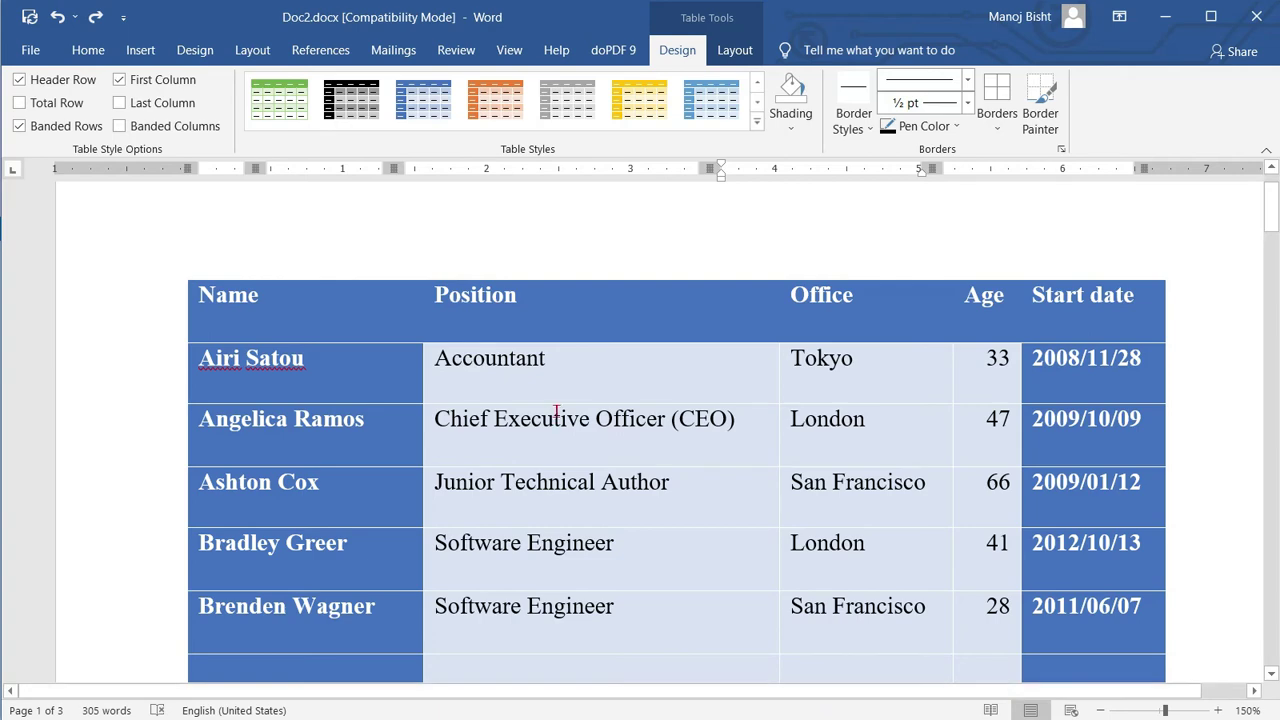
{"action": "left_click", "coordinate": [588, 418]}
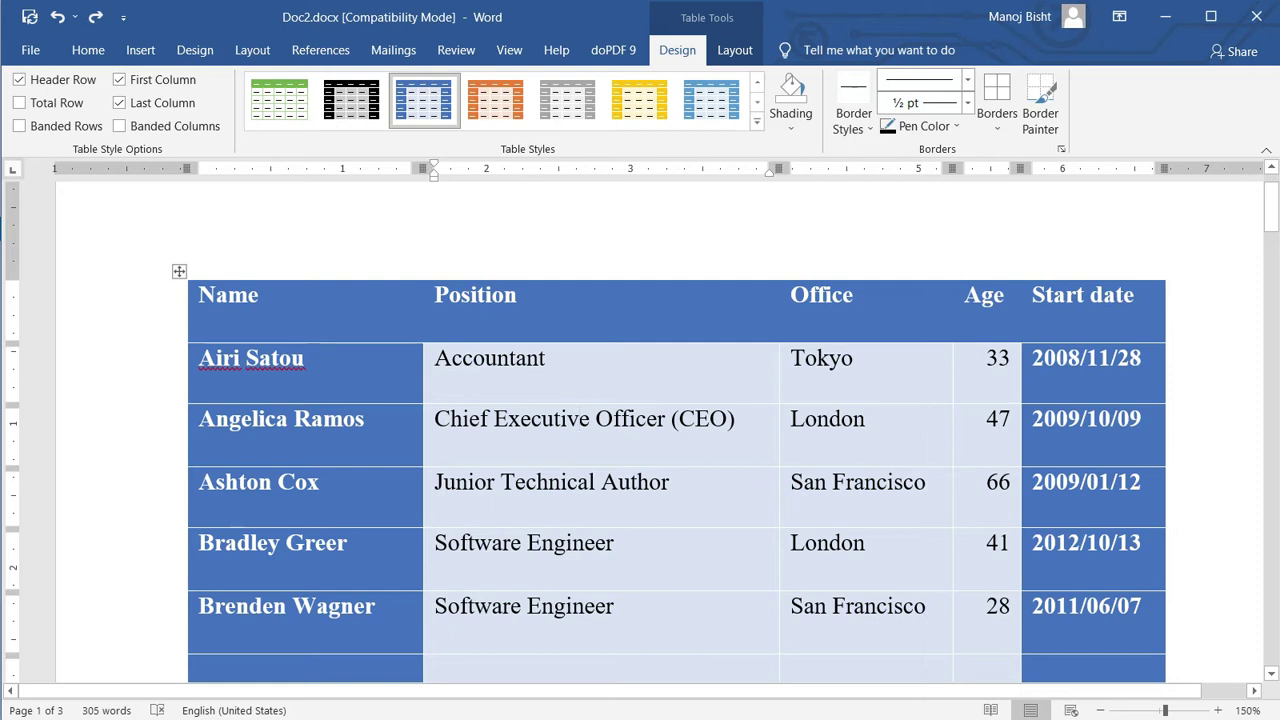
Step: Select the employee table's header row from Name to Start date, and clear the selection by placing the cursor in the "Accountant" cell
{"action": "scroll", "coordinate": [291, 285], "scroll_direction": "down", "scroll_amount": 1}
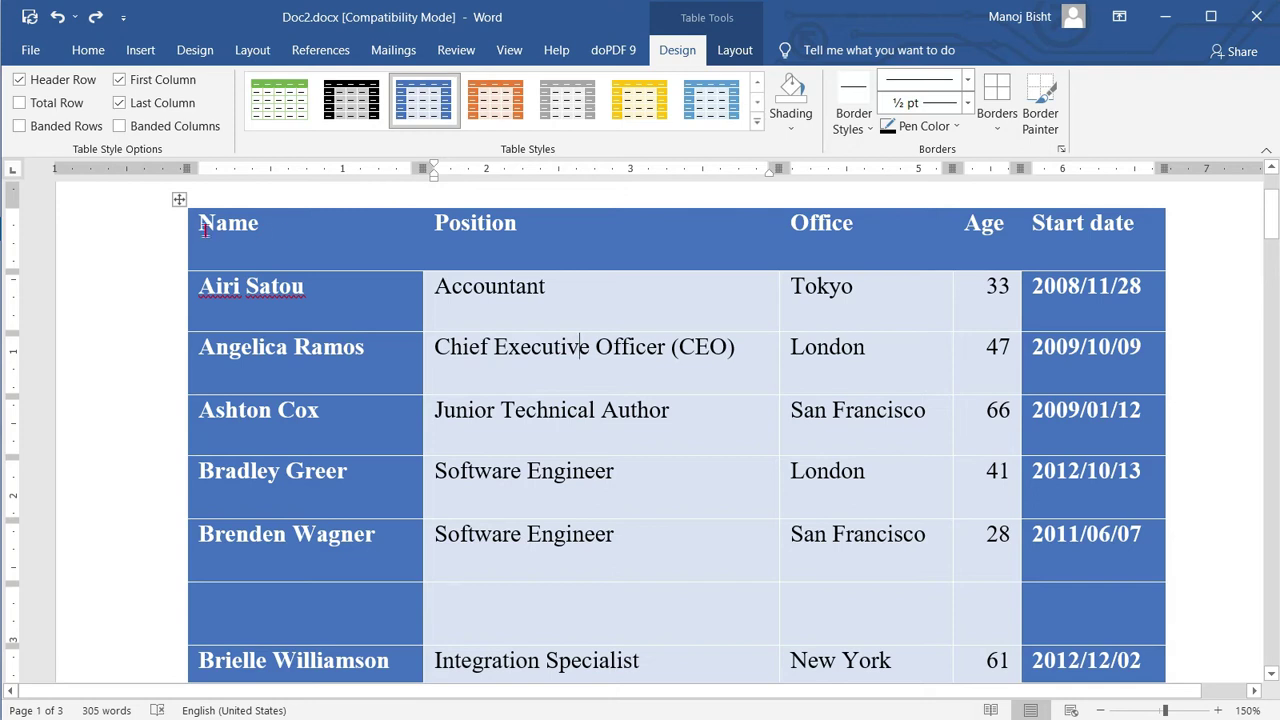
{"action": "left_click_drag", "start_coordinate": [191, 222], "coordinate": [1066, 244]}
{"action": "scroll", "coordinate": [674, 313], "scroll_direction": "up", "scroll_amount": 1}
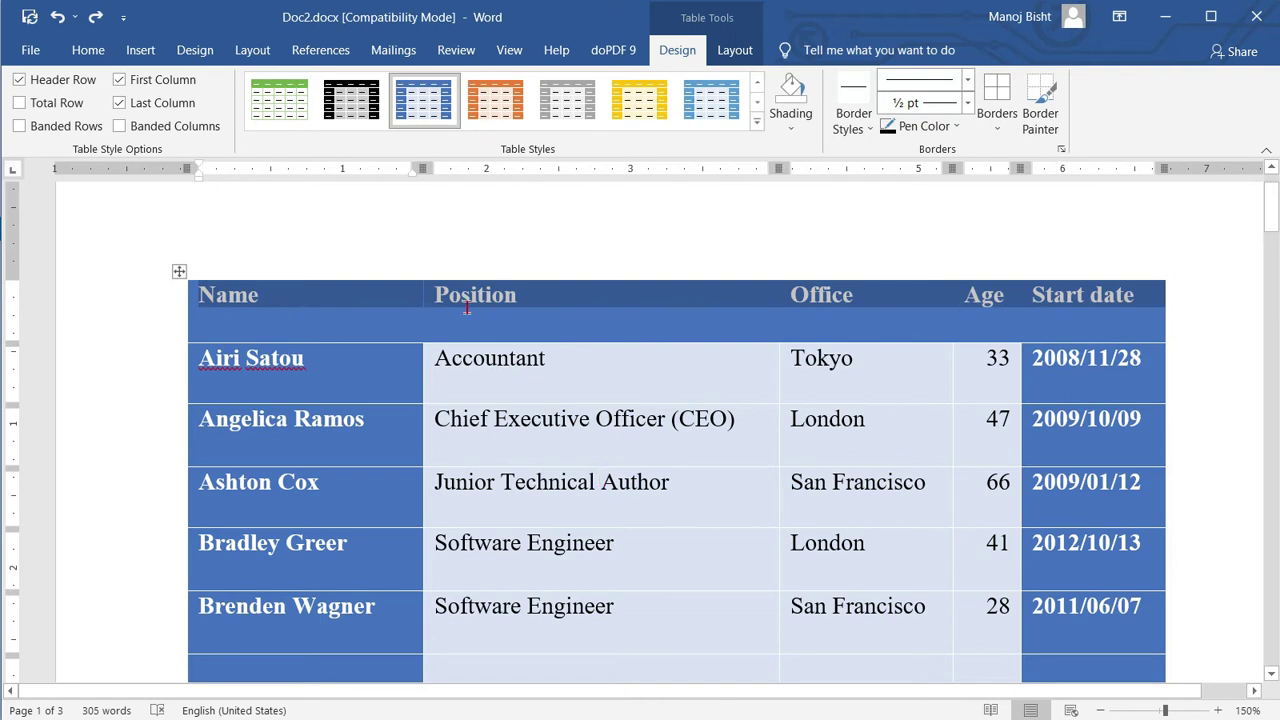
{"action": "left_click", "coordinate": [691, 386]}
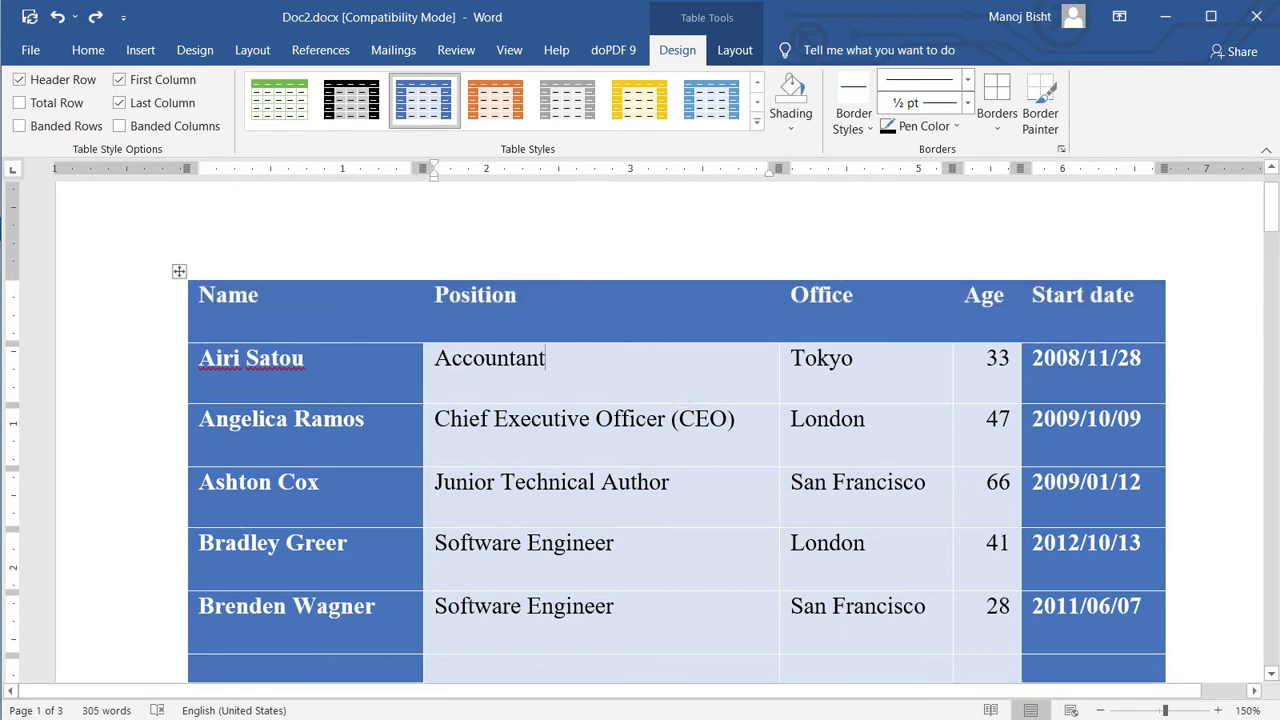
Step: Turn off the Header Row style option for the employee table, and turn it back on
{"action": "left_click", "coordinate": [20, 80]}
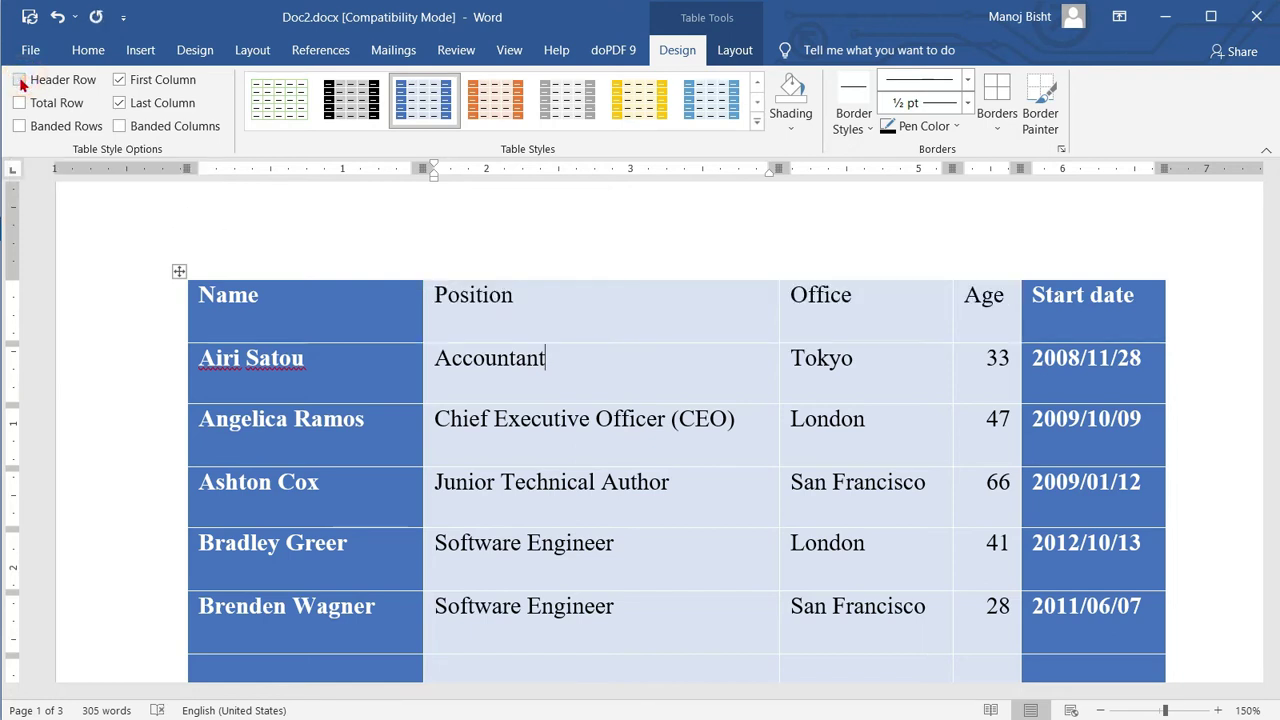
{"action": "scroll", "coordinate": [425, 403], "scroll_direction": "up", "scroll_amount": 1}
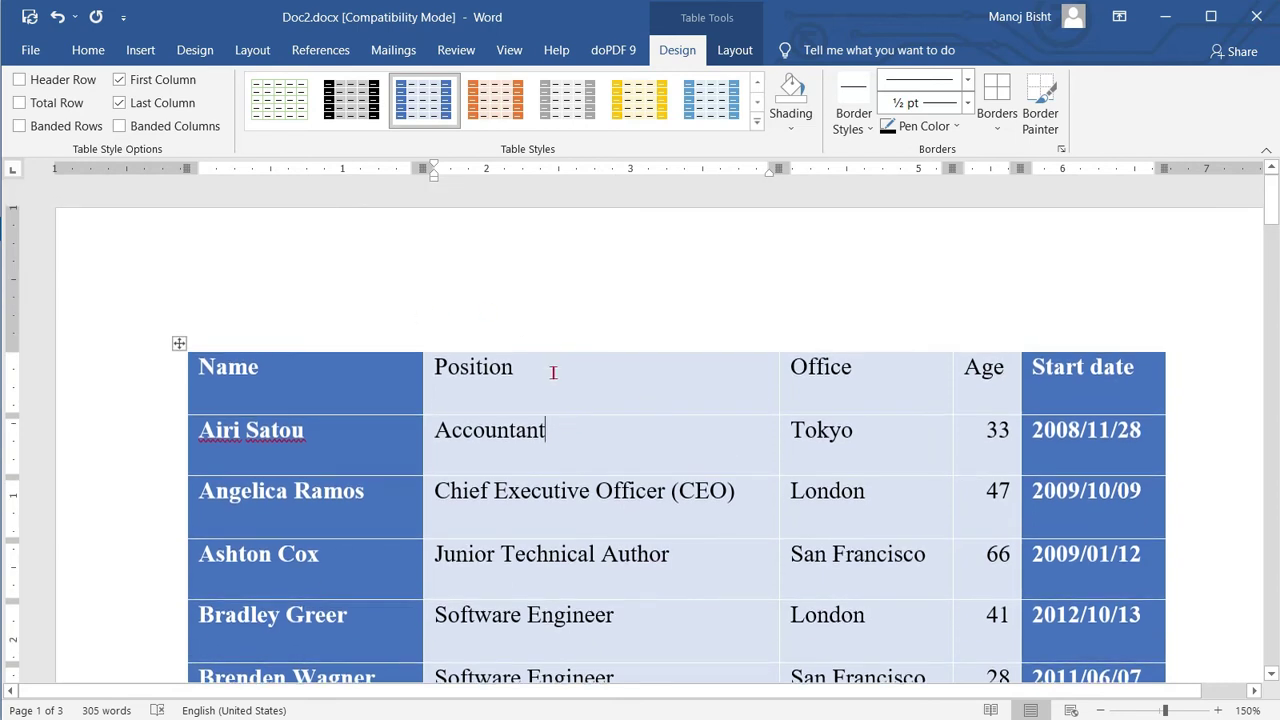
{"action": "left_click", "coordinate": [21, 82]}
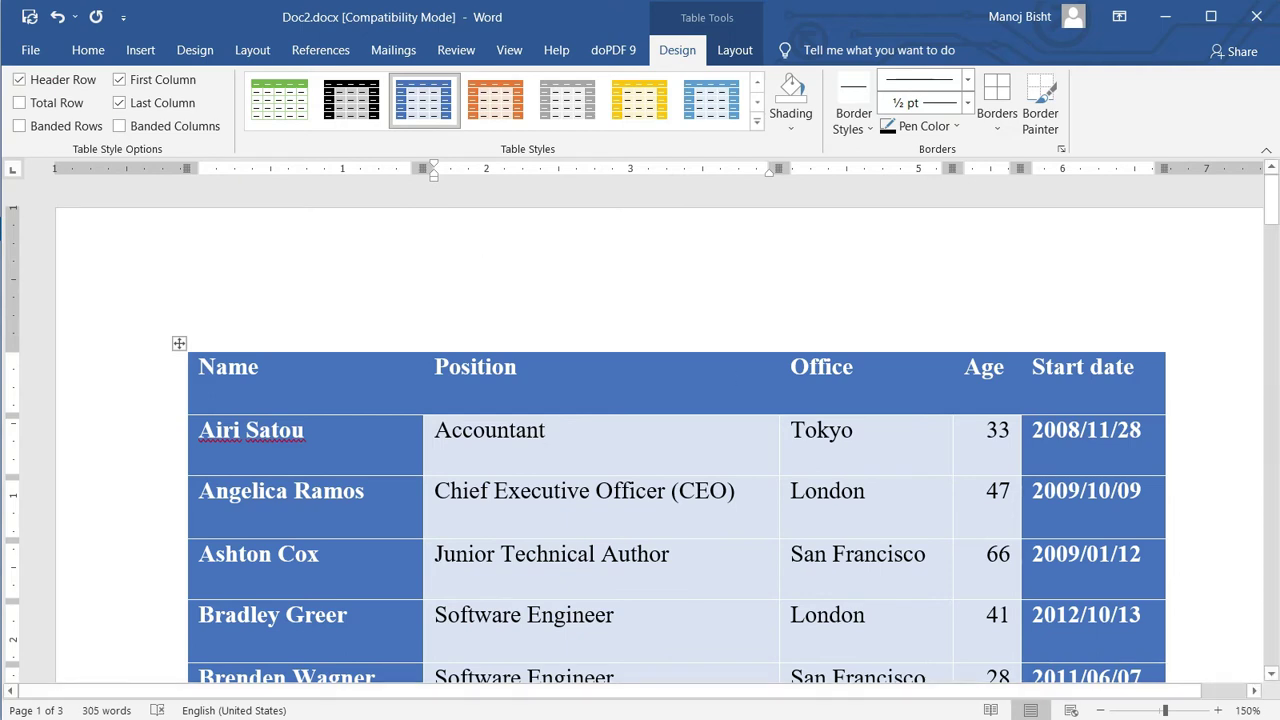
Step: Toggle the First Column style option of the employee table to compare its effect, and leave it off
{"action": "scroll", "coordinate": [600, 400], "scroll_direction": "down", "scroll_amount": 1}
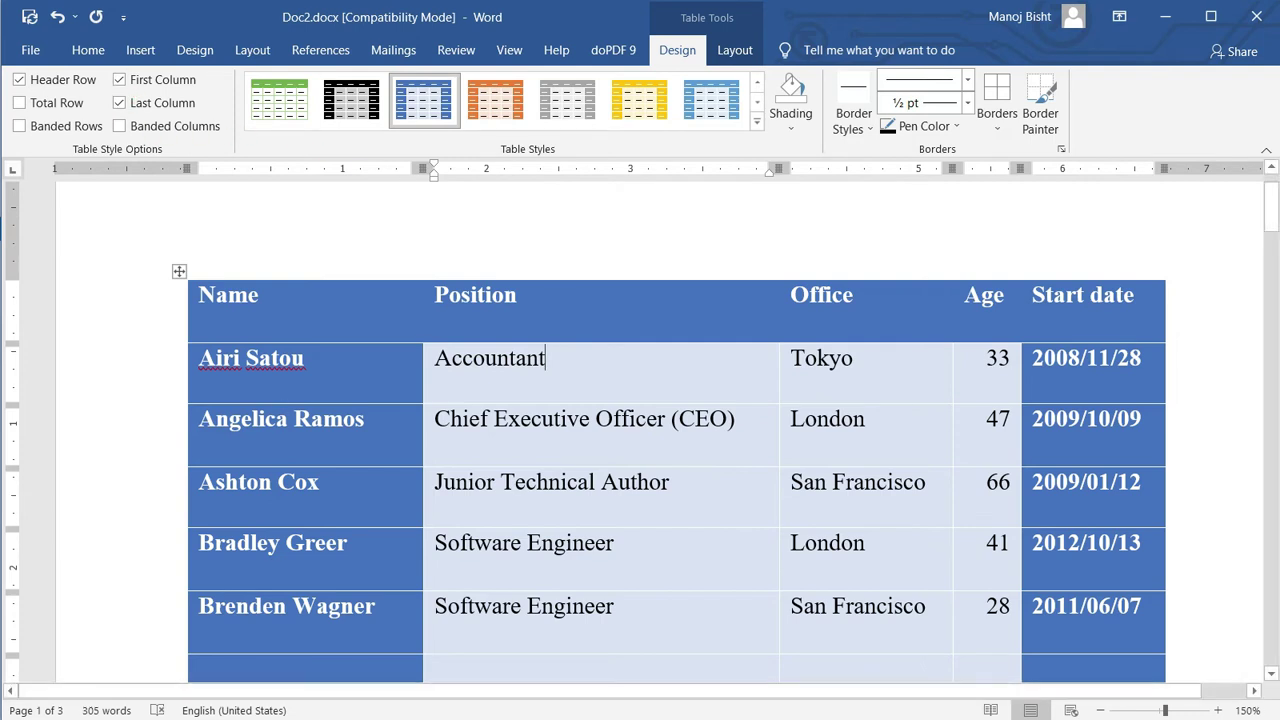
{"action": "scroll", "coordinate": [305, 333], "scroll_direction": "down", "scroll_amount": 1}
{"action": "scroll", "coordinate": [305, 350], "scroll_direction": "down", "scroll_amount": 2}
{"action": "scroll", "coordinate": [297, 471], "scroll_direction": "down", "scroll_amount": 3}
{"action": "scroll", "coordinate": [305, 505], "scroll_direction": "up", "scroll_amount": 6}
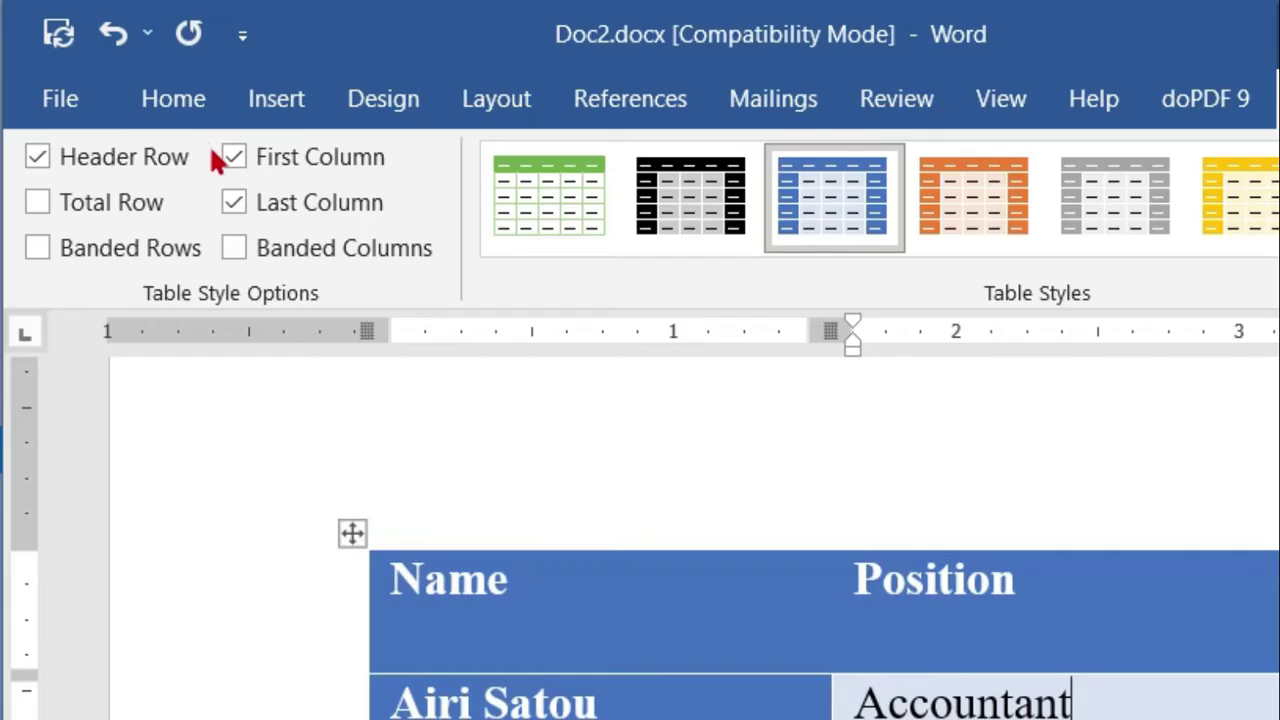
{"action": "left_click", "coordinate": [218, 158]}
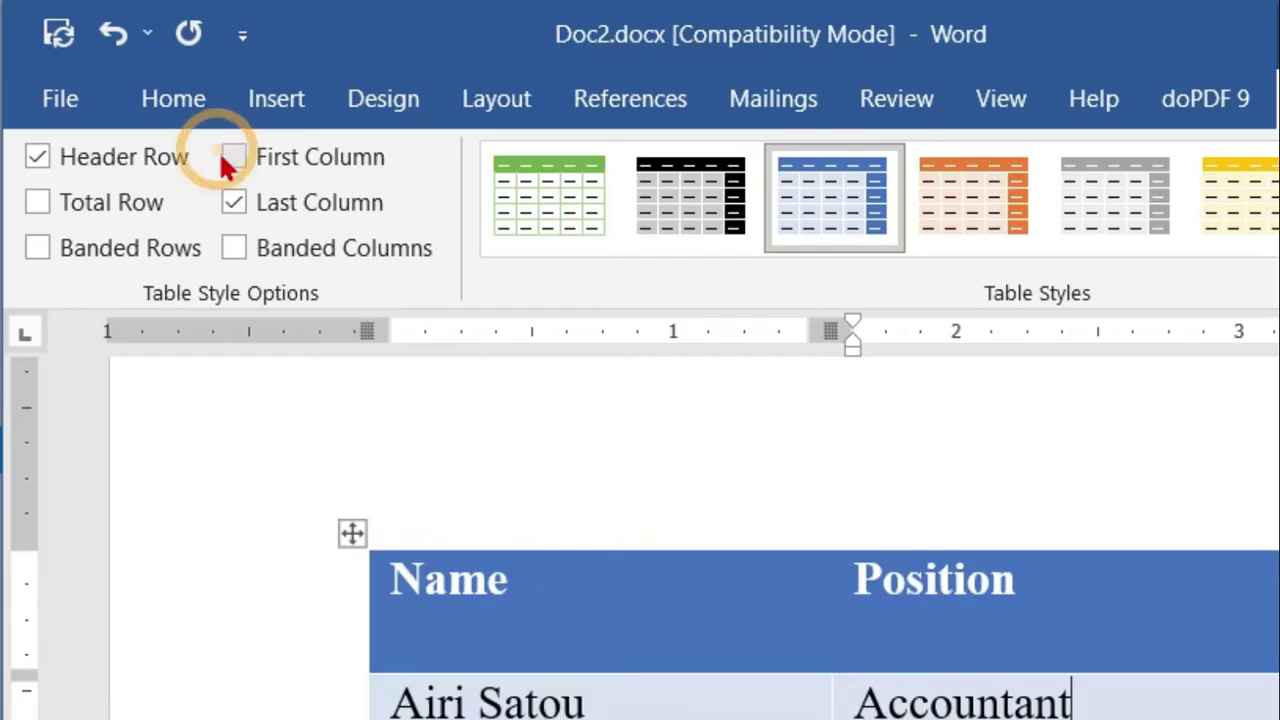
{"action": "left_click", "coordinate": [231, 158]}
{"action": "left_click", "coordinate": [231, 158]}
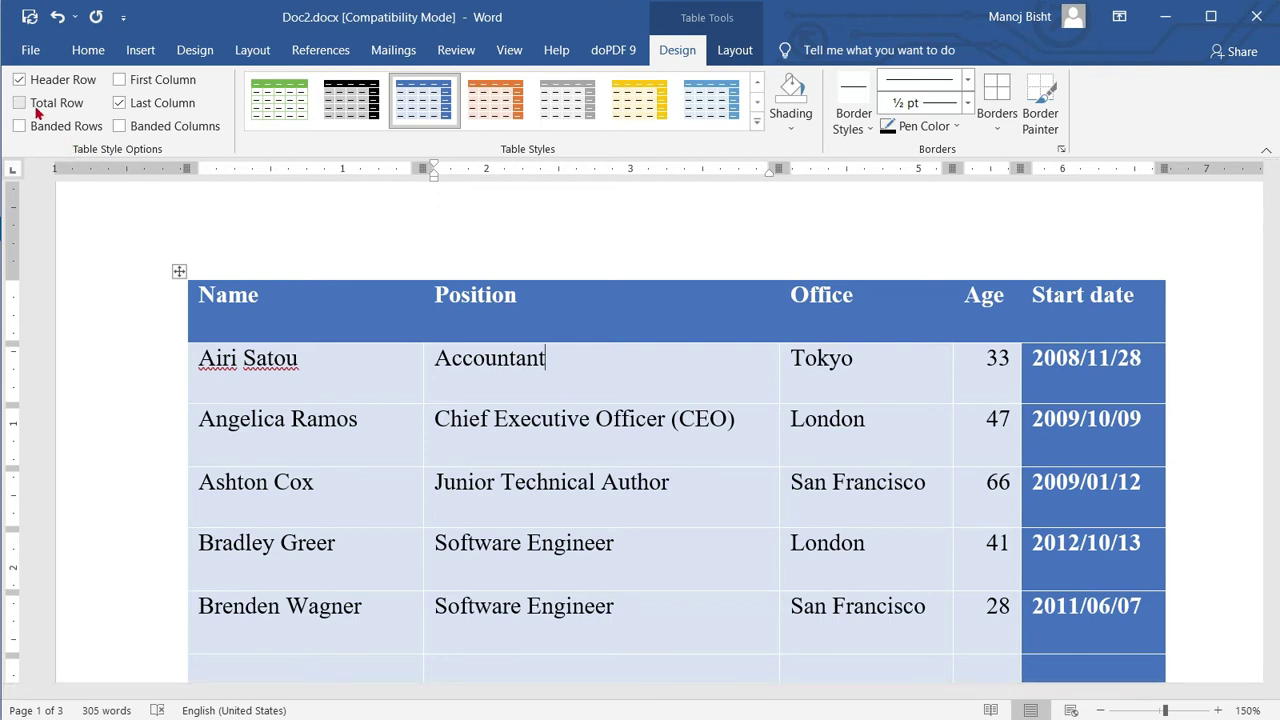
Step: Turn on the Total Row style option for the employee table's last row, and turn it off again
{"action": "scroll", "coordinate": [406, 320], "scroll_direction": "down", "scroll_amount": 7}
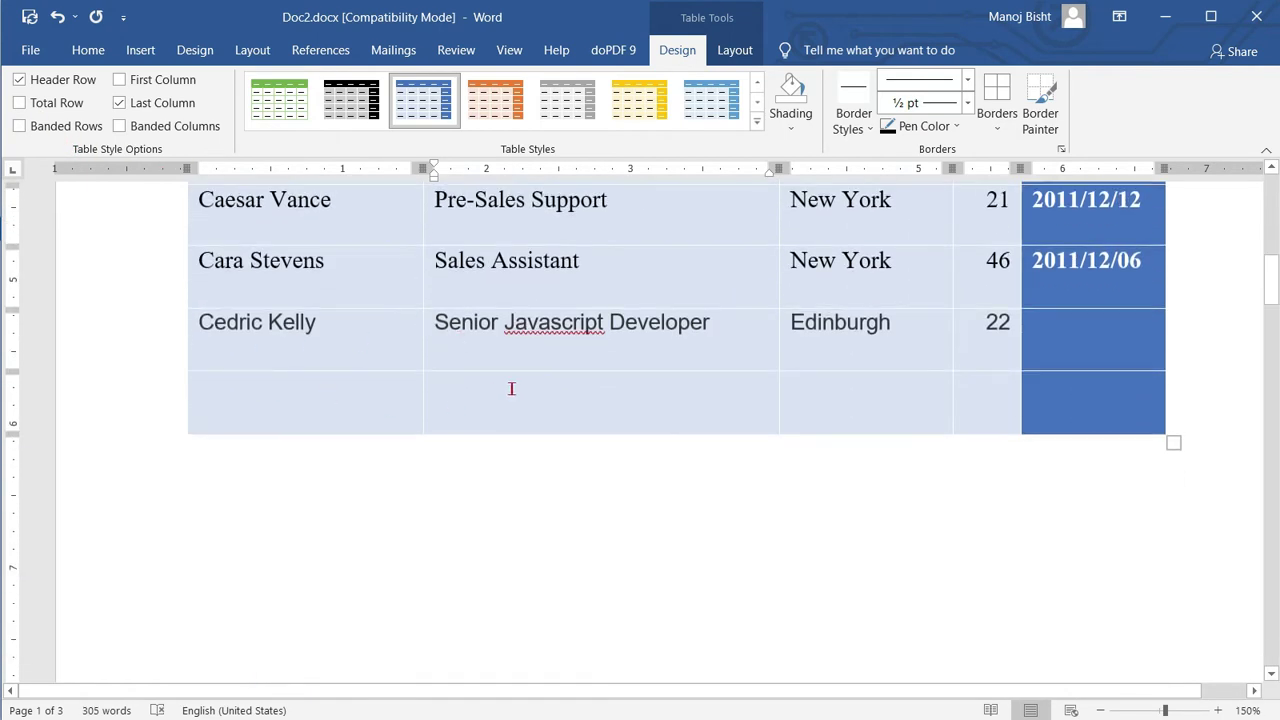
{"action": "scroll", "coordinate": [511, 388], "scroll_direction": "up", "scroll_amount": 3}
{"action": "scroll", "coordinate": [434, 286], "scroll_direction": "down", "scroll_amount": 2}
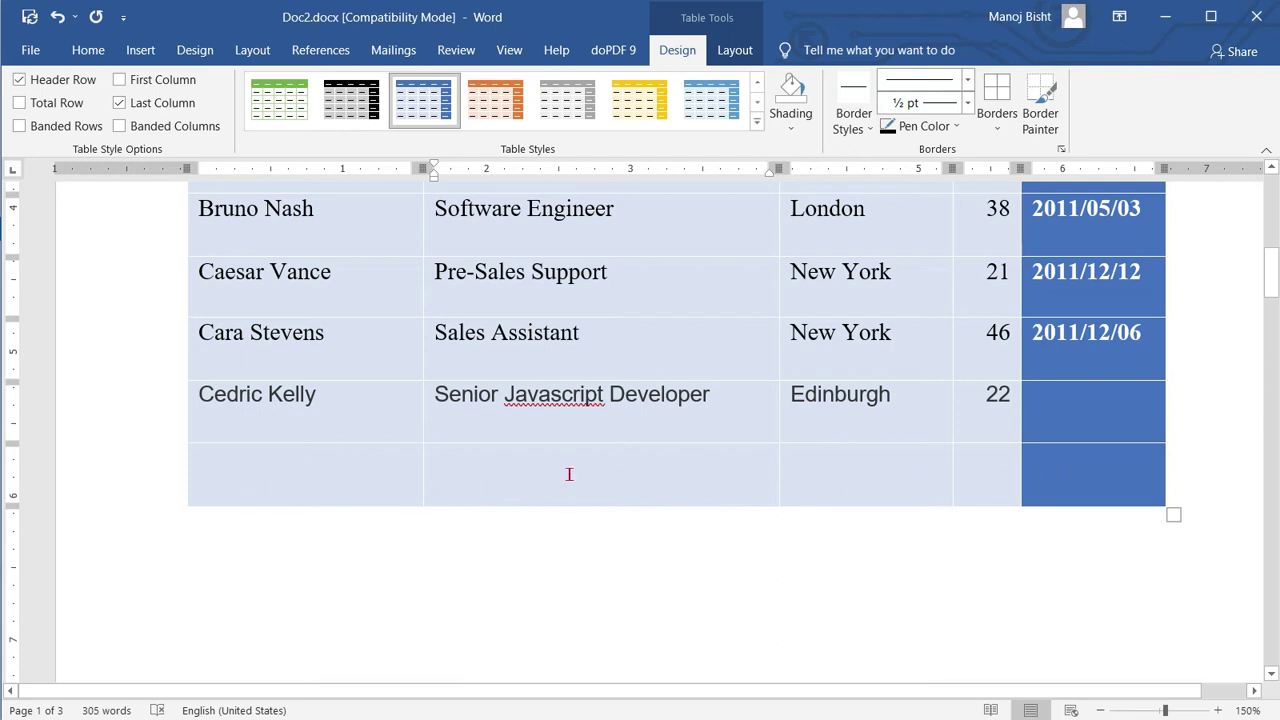
{"action": "left_click", "coordinate": [19, 104]}
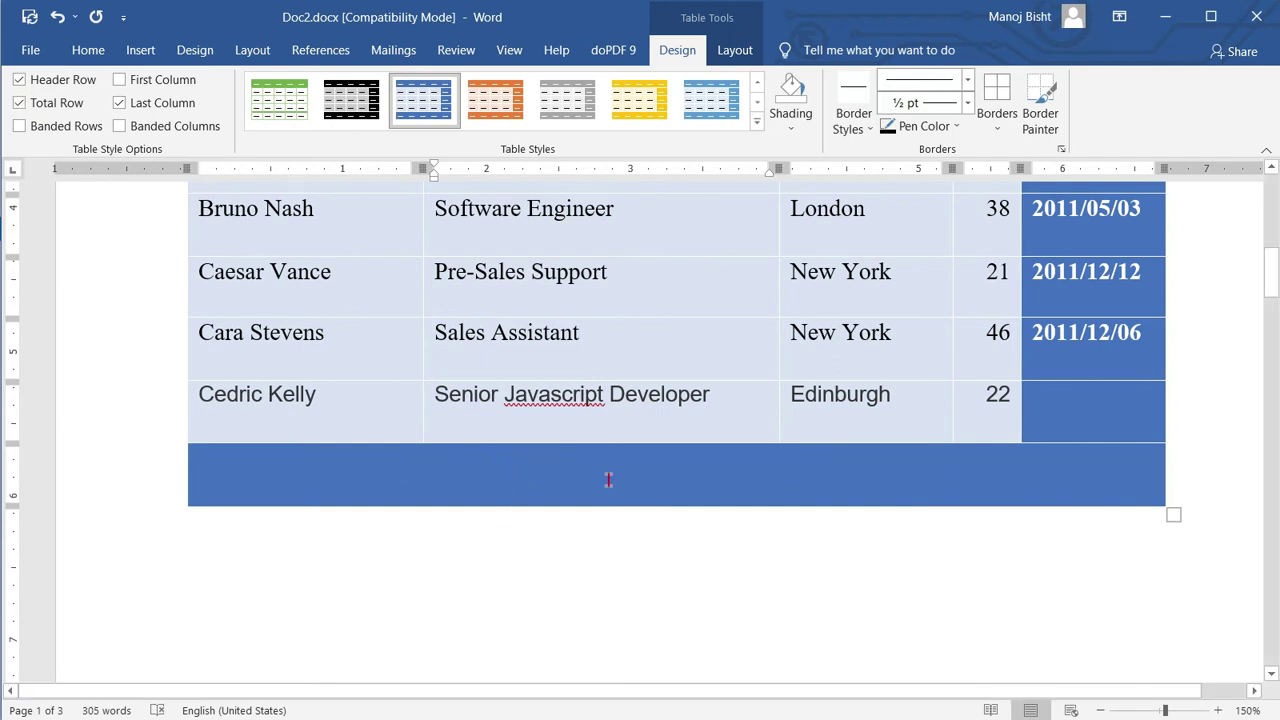
{"action": "left_click", "coordinate": [40, 103]}
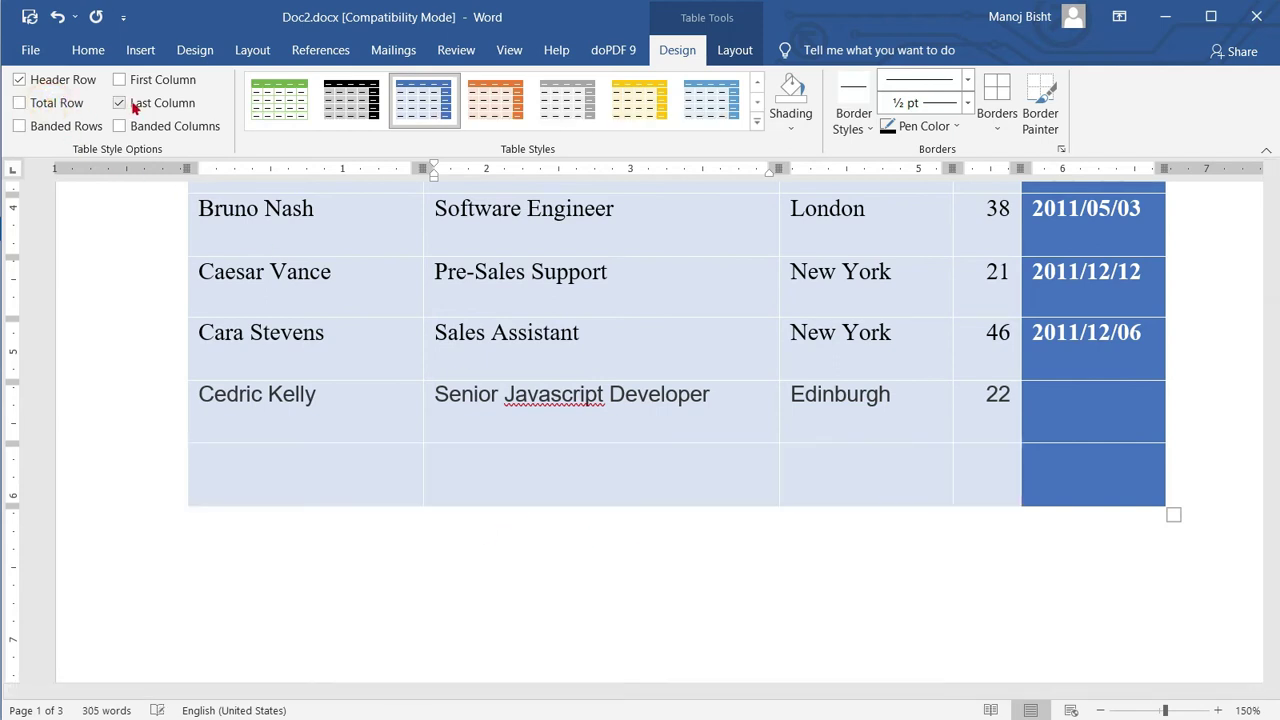
Step: Look over the emphasized Start date column, and turn off the Last Column style option for the employee table
{"action": "scroll", "coordinate": [889, 571], "scroll_direction": "up", "scroll_amount": 6}
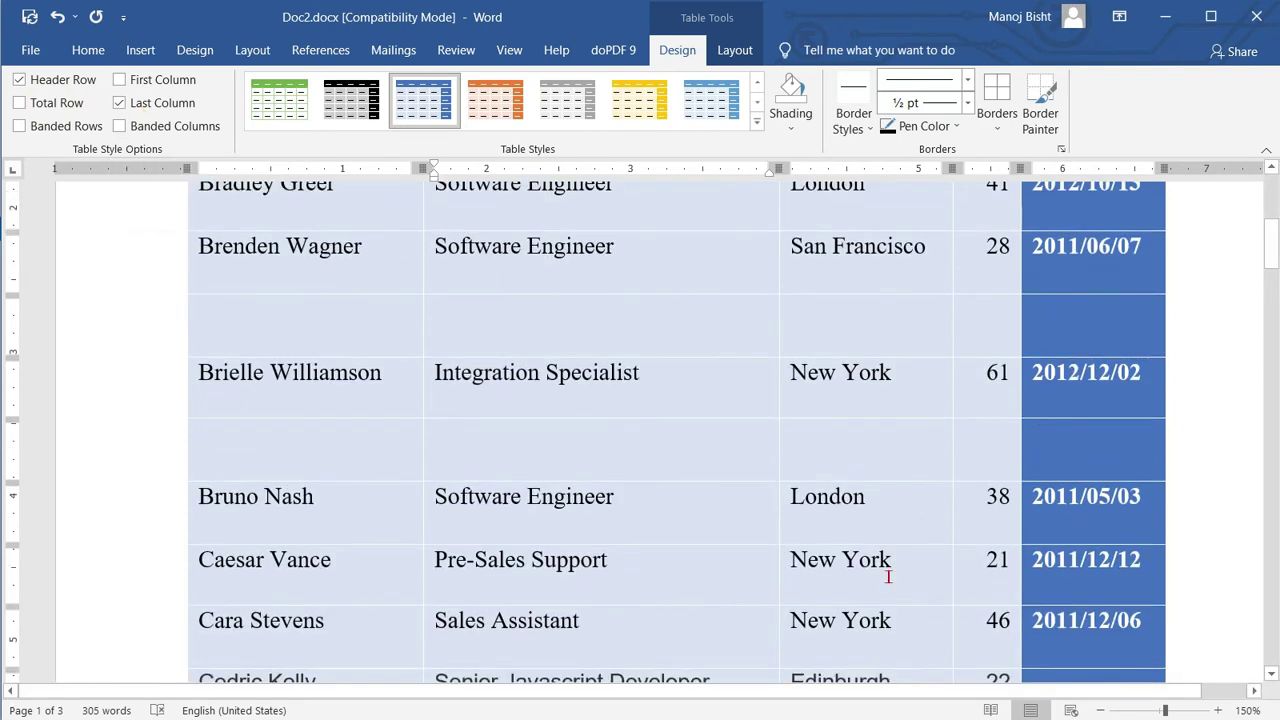
{"action": "scroll", "coordinate": [1077, 480], "scroll_direction": "down", "scroll_amount": 3}
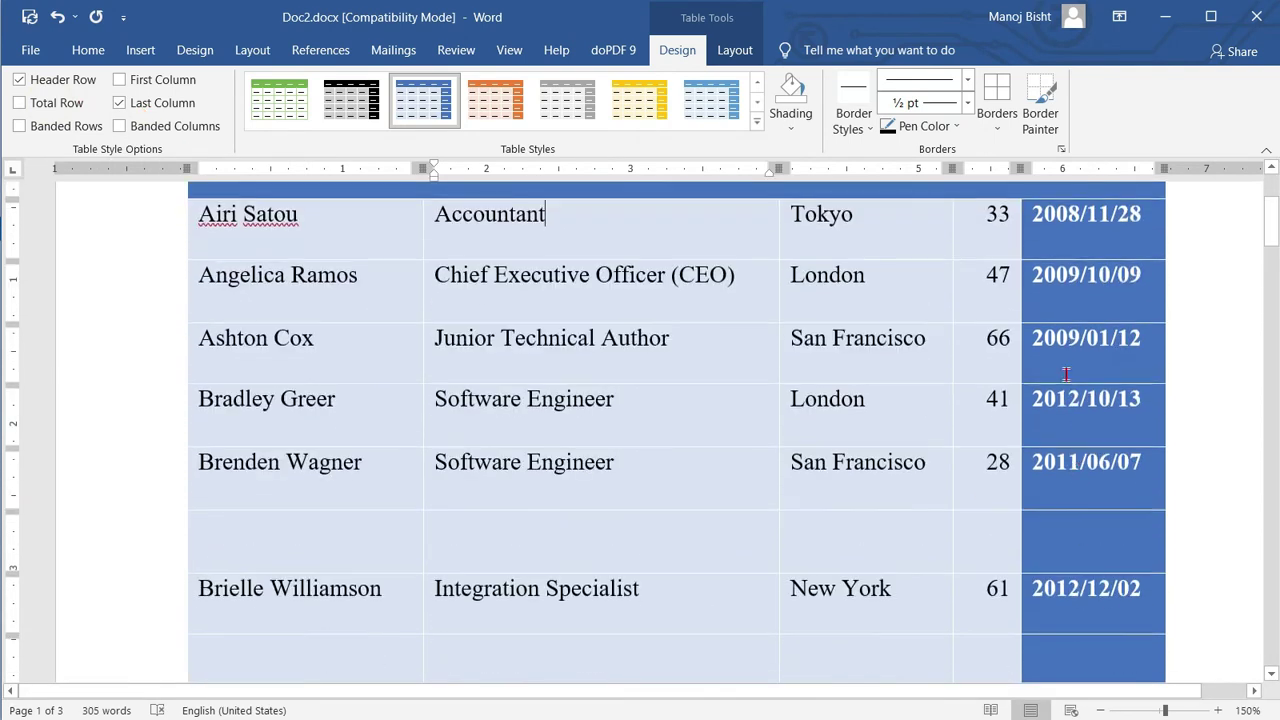
{"action": "scroll", "coordinate": [1077, 491], "scroll_direction": "up", "scroll_amount": 3}
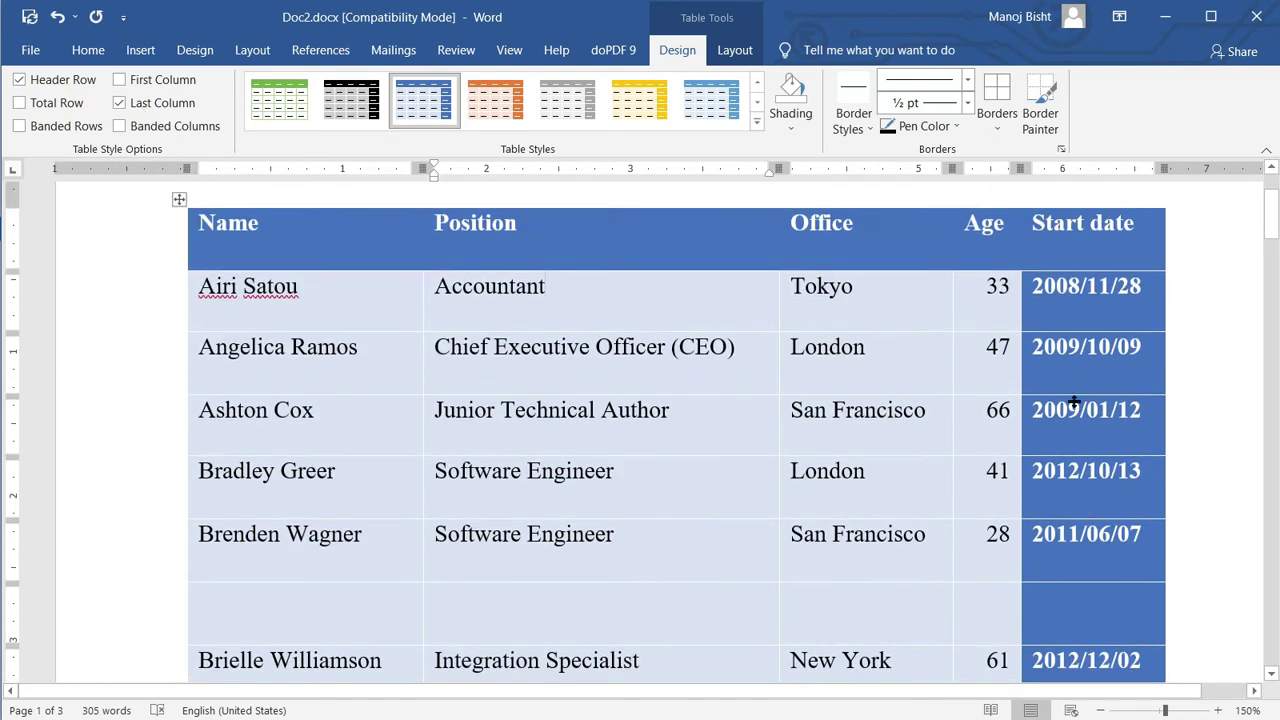
{"action": "scroll", "coordinate": [1088, 390], "scroll_direction": "down", "scroll_amount": 1}
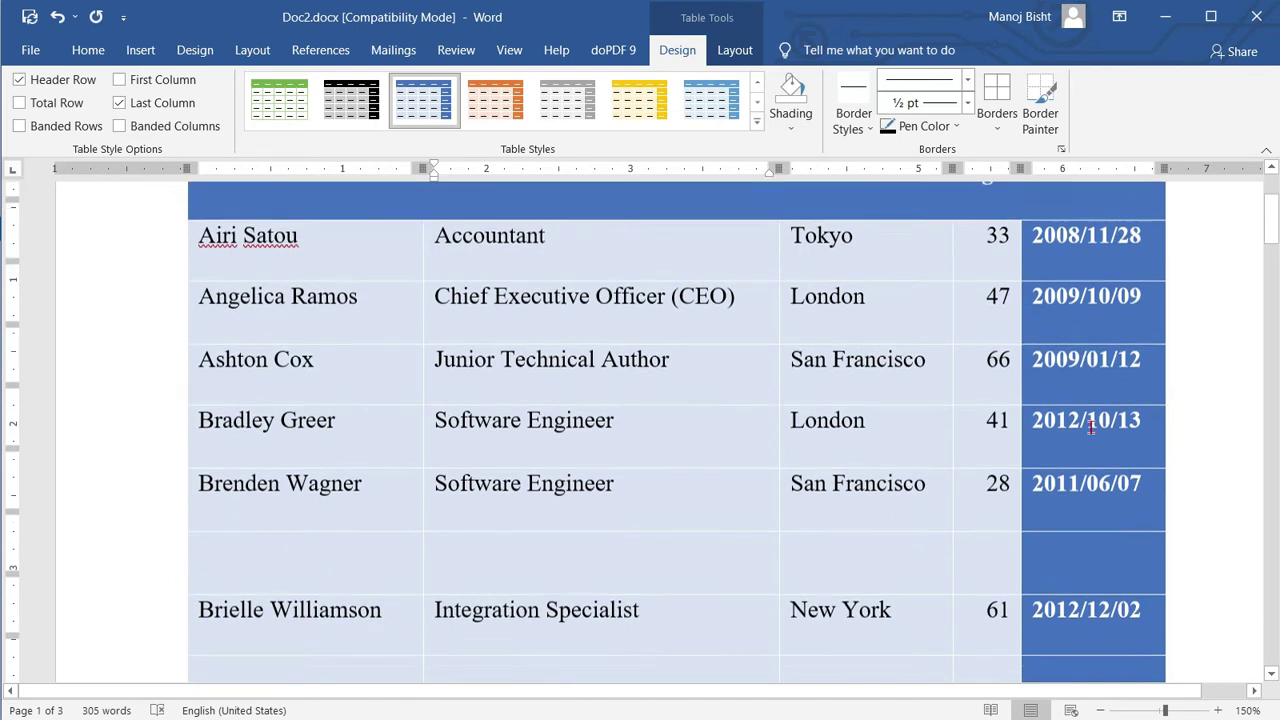
{"action": "scroll", "coordinate": [1076, 462], "scroll_direction": "up", "scroll_amount": 1}
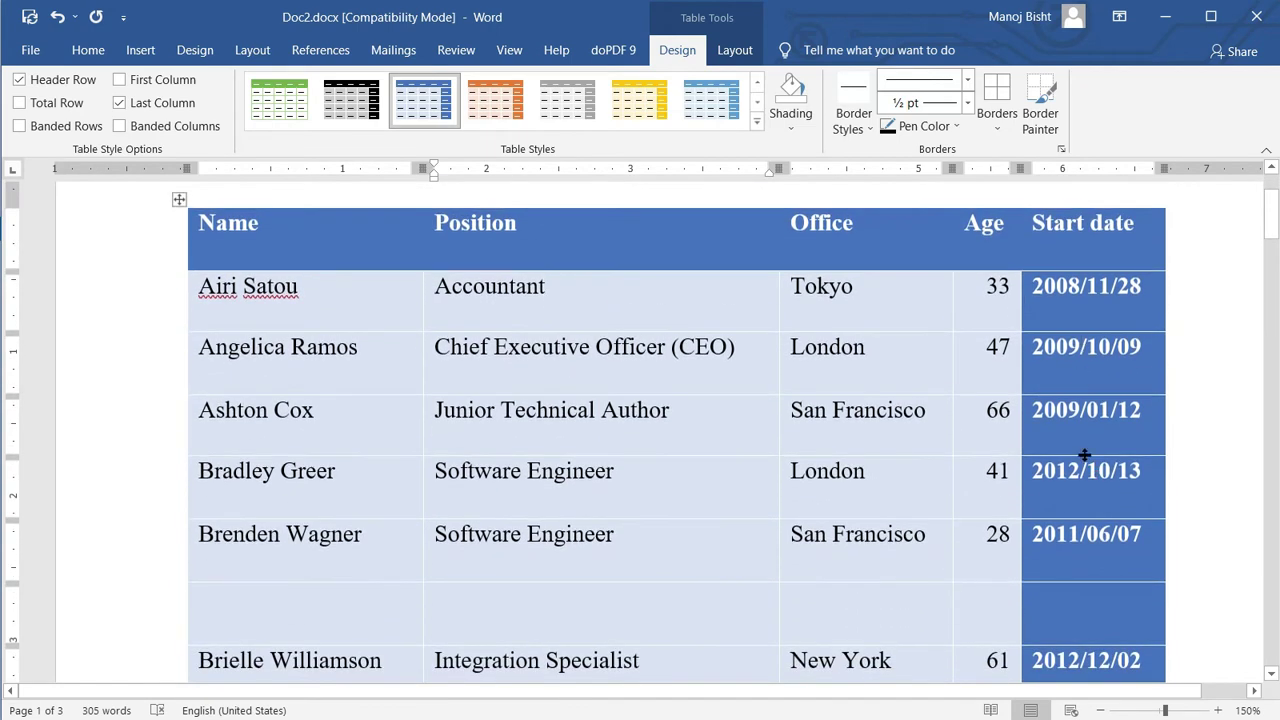
{"action": "scroll", "coordinate": [1083, 449], "scroll_direction": "down", "scroll_amount": 3}
{"action": "scroll", "coordinate": [1083, 455], "scroll_direction": "down", "scroll_amount": 2}
{"action": "scroll", "coordinate": [1074, 349], "scroll_direction": "down", "scroll_amount": 3}
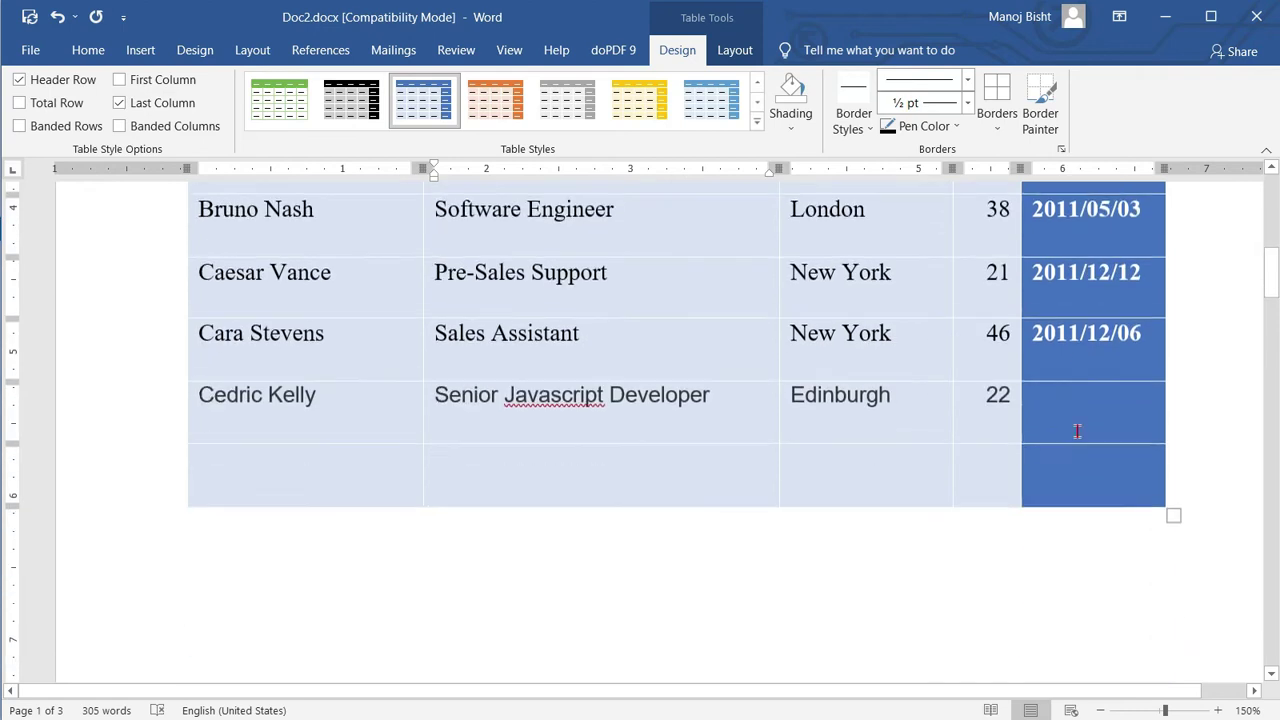
{"action": "scroll", "coordinate": [1062, 428], "scroll_direction": "up", "scroll_amount": 5}
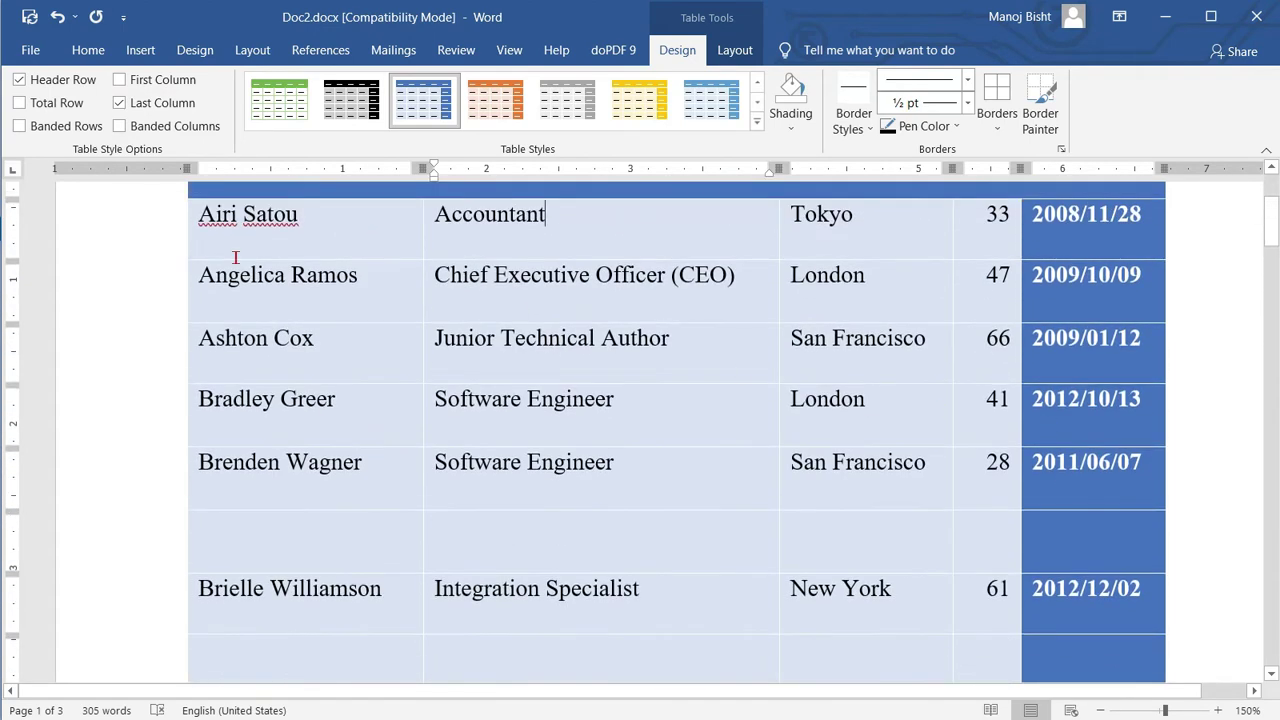
{"action": "left_click", "coordinate": [119, 103]}
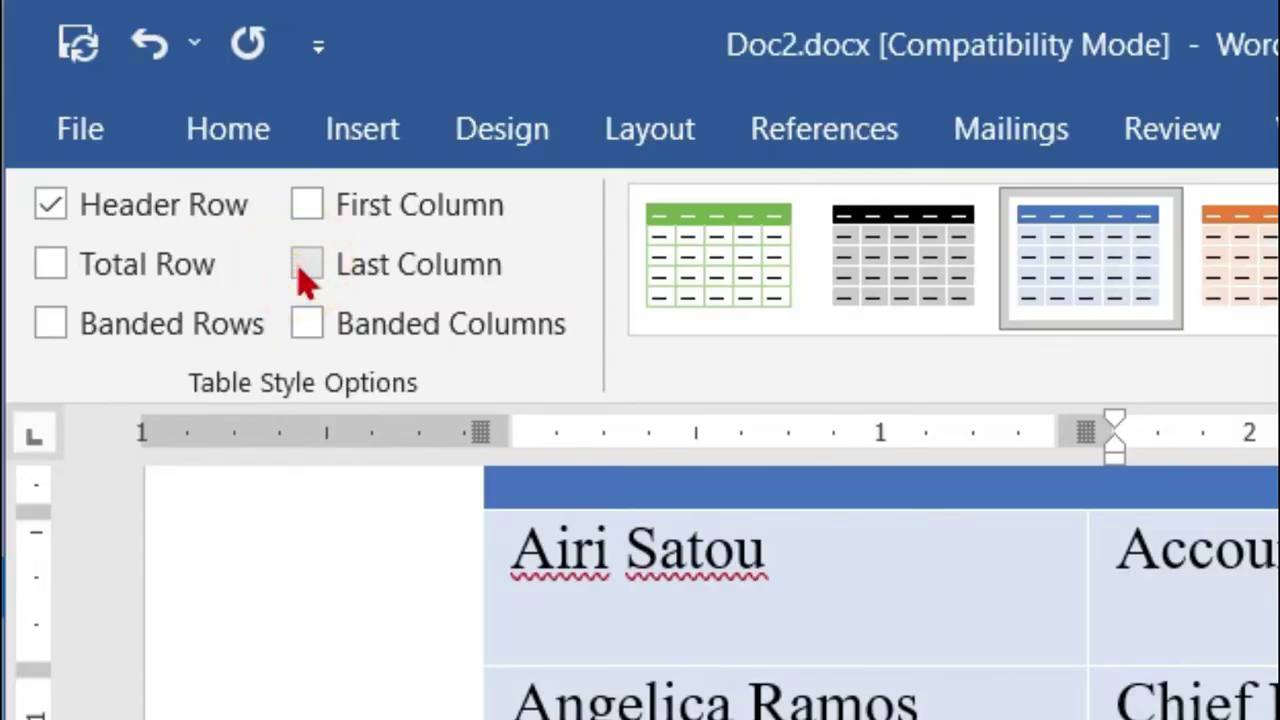
Step: Turn on the Last Column style option for the employee table, and turn it off again
{"action": "left_click", "coordinate": [306, 280]}
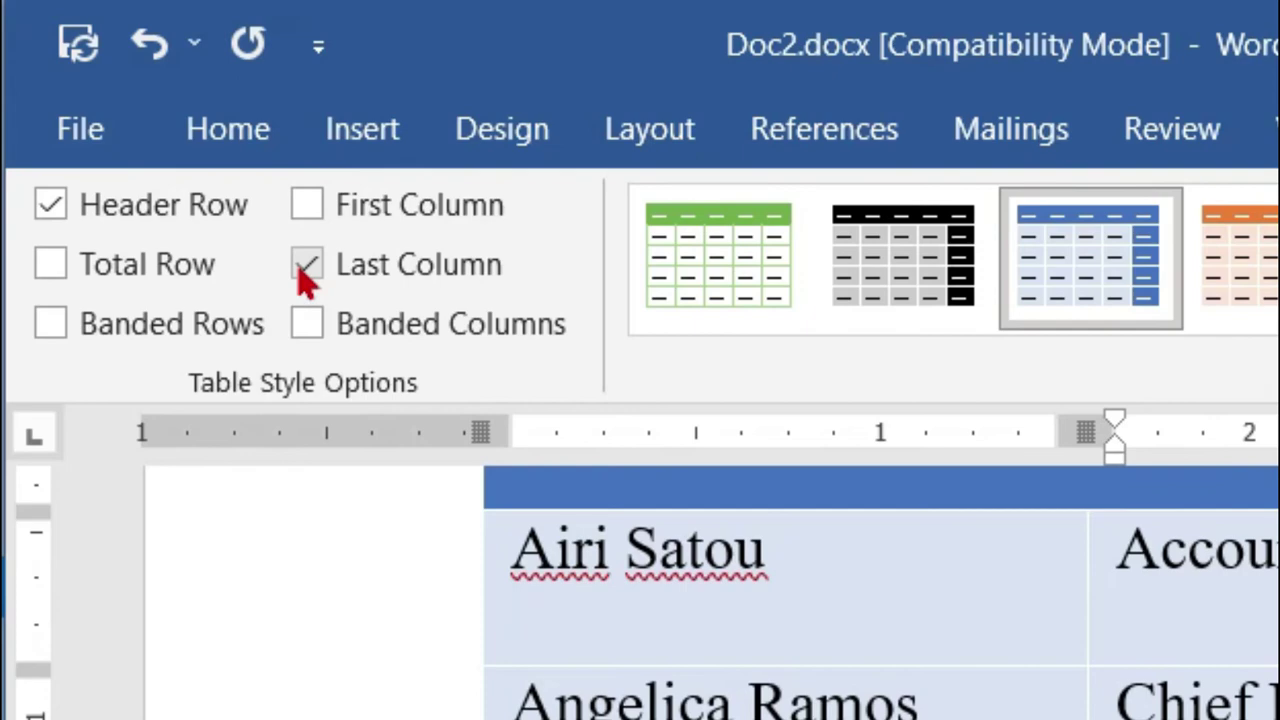
{"action": "left_click", "coordinate": [306, 277]}
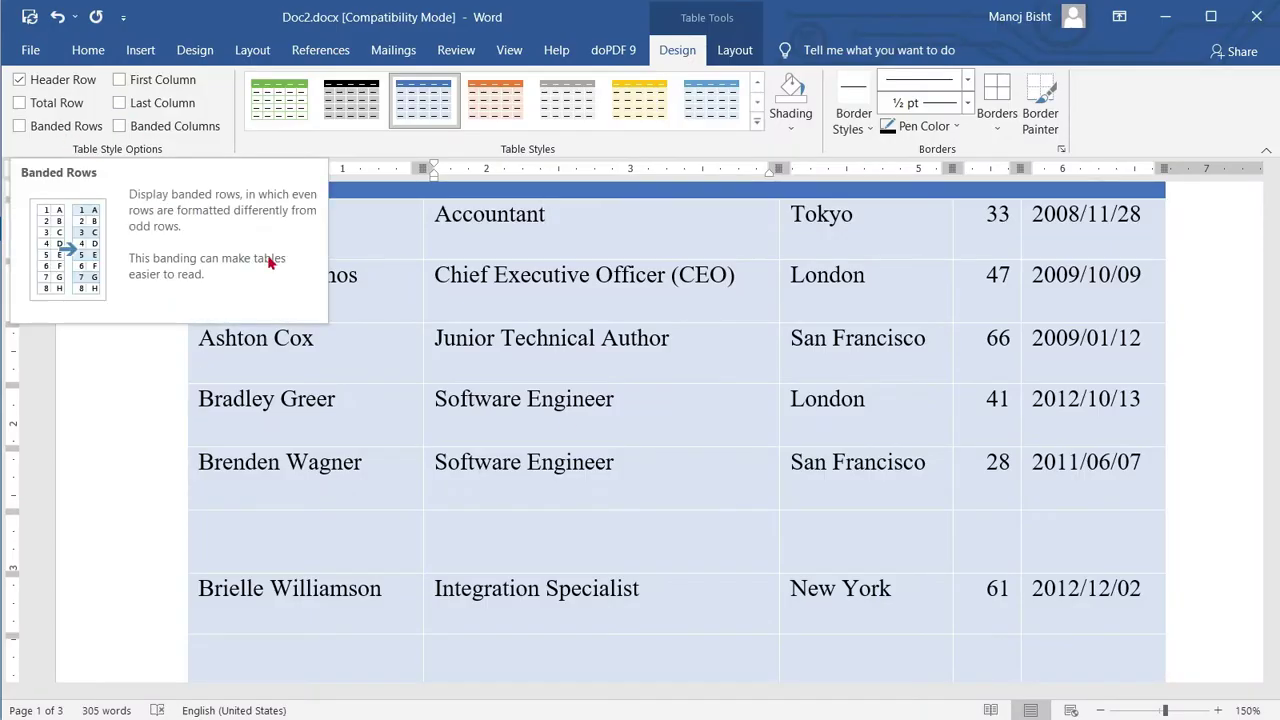
{"action": "scroll", "coordinate": [540, 410], "scroll_direction": "down", "scroll_amount": 3}
{"action": "scroll", "coordinate": [528, 409], "scroll_direction": "up", "scroll_amount": 6}
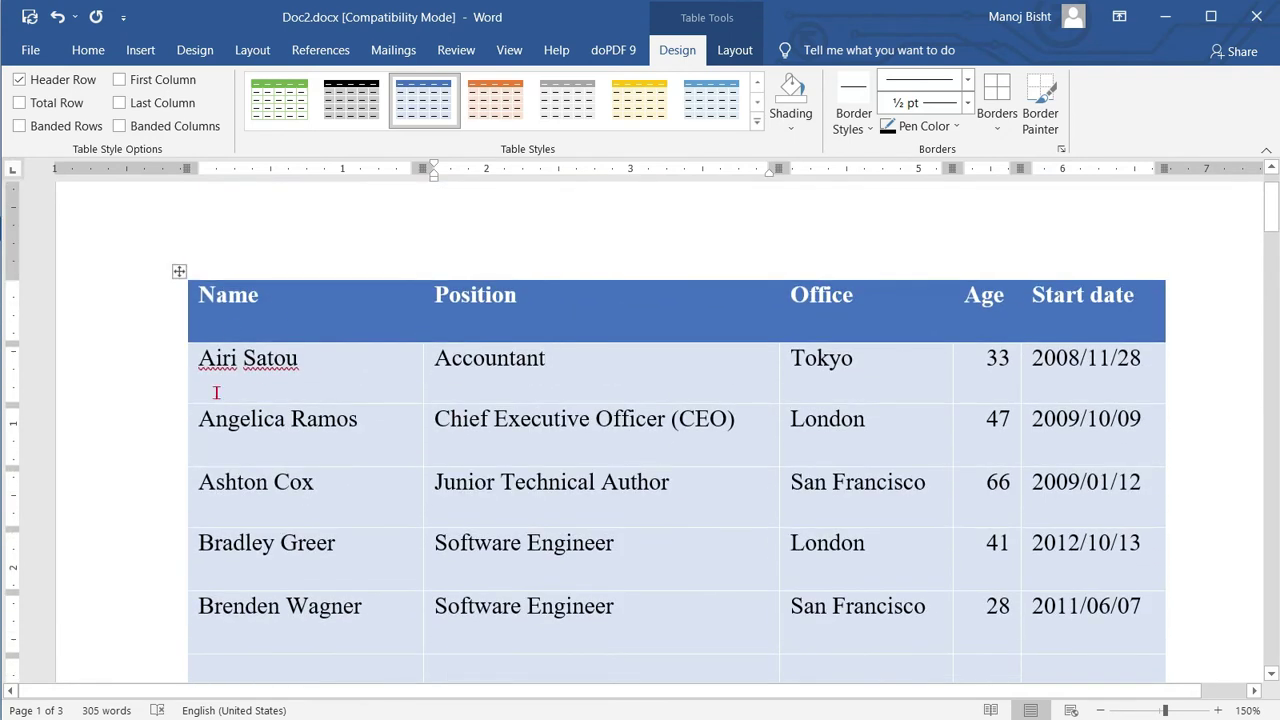
Step: Turn on the Banded Rows style option for the employee table, and look over the alternating row shading
{"action": "left_click_drag", "start_coordinate": [217, 392], "coordinate": [740, 388]}
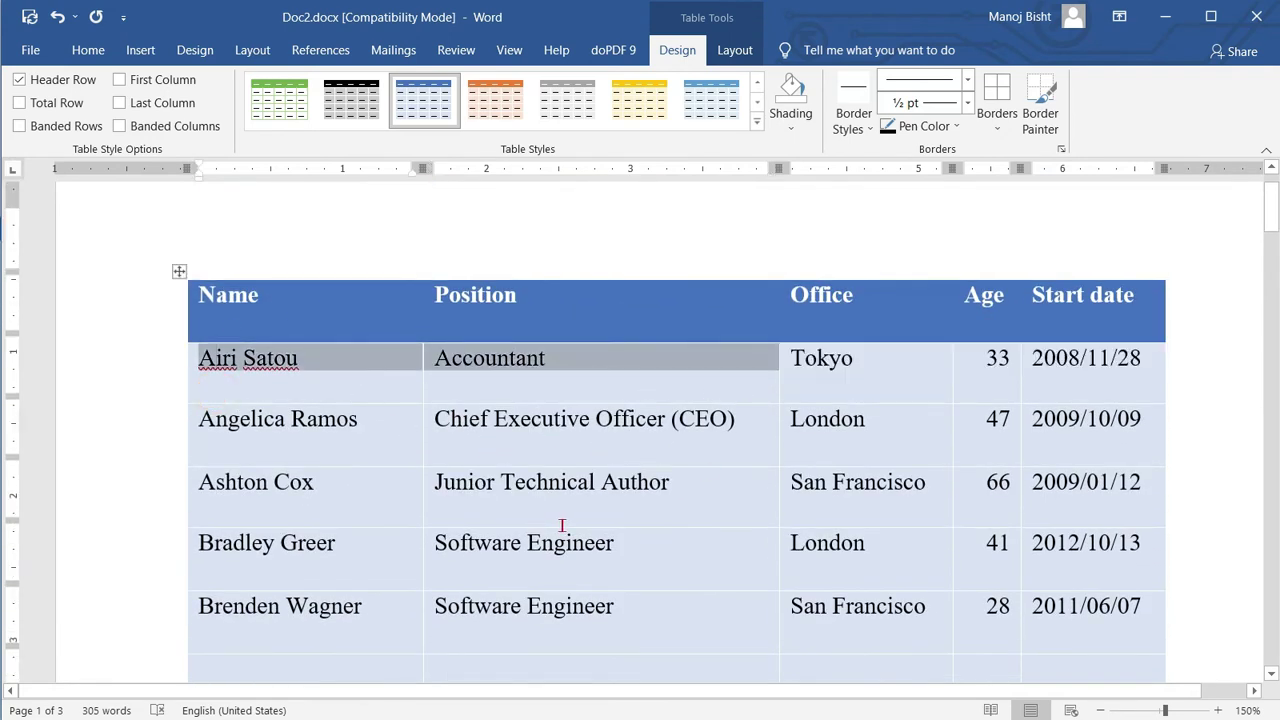
{"action": "scroll", "coordinate": [560, 528], "scroll_direction": "down", "scroll_amount": 2}
{"action": "left_click", "coordinate": [493, 440]}
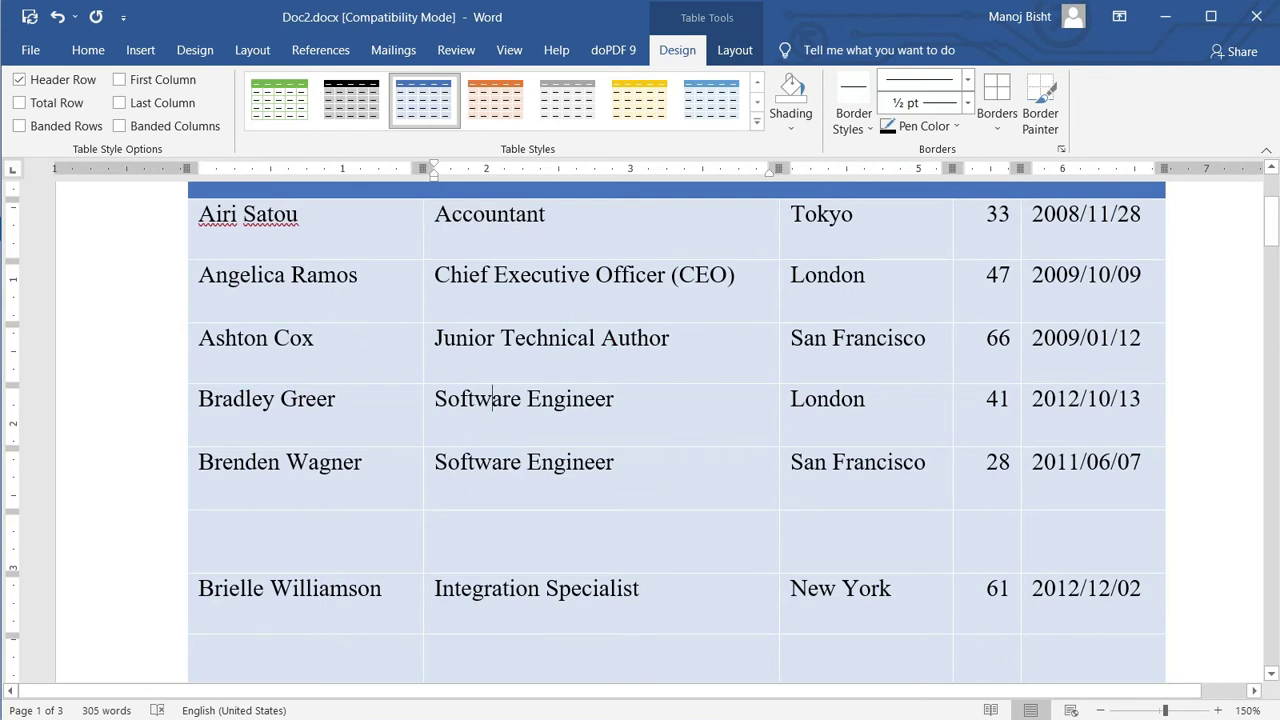
{"action": "left_click", "coordinate": [20, 126]}
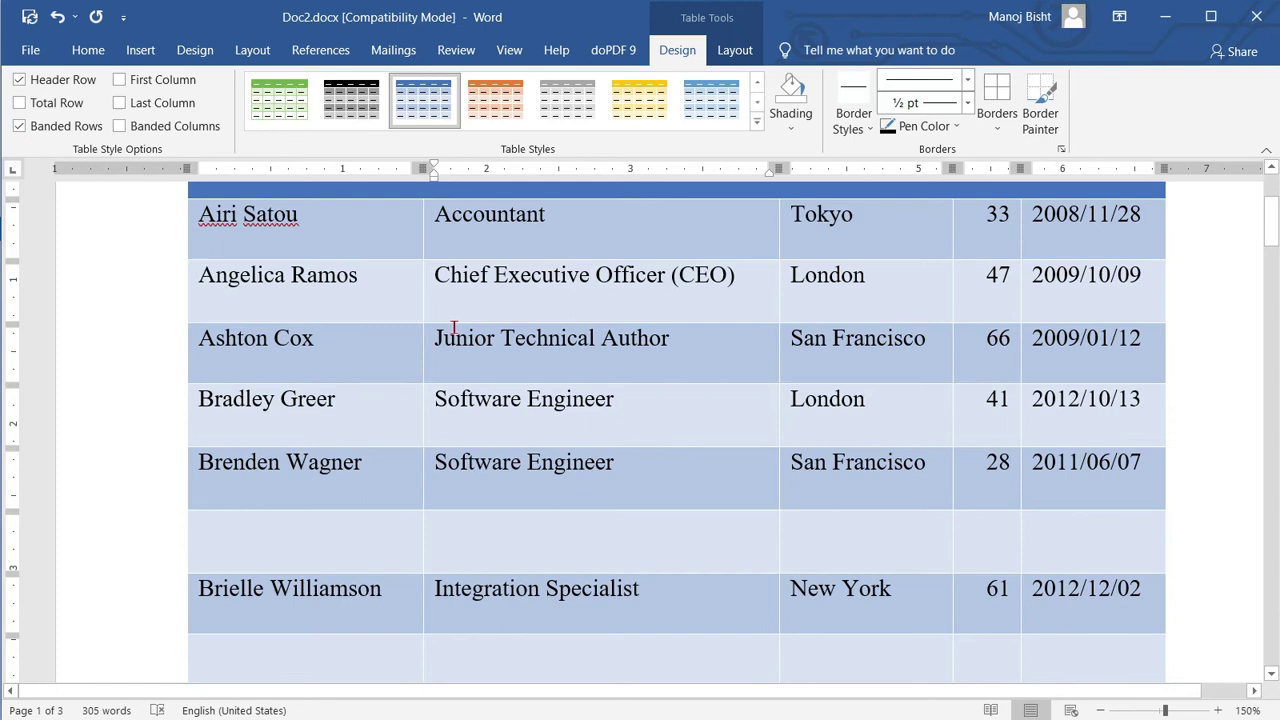
{"action": "scroll", "coordinate": [567, 390], "scroll_direction": "up", "scroll_amount": 3}
{"action": "scroll", "coordinate": [491, 409], "scroll_direction": "down", "scroll_amount": 3}
{"action": "left_click", "coordinate": [531, 497]}
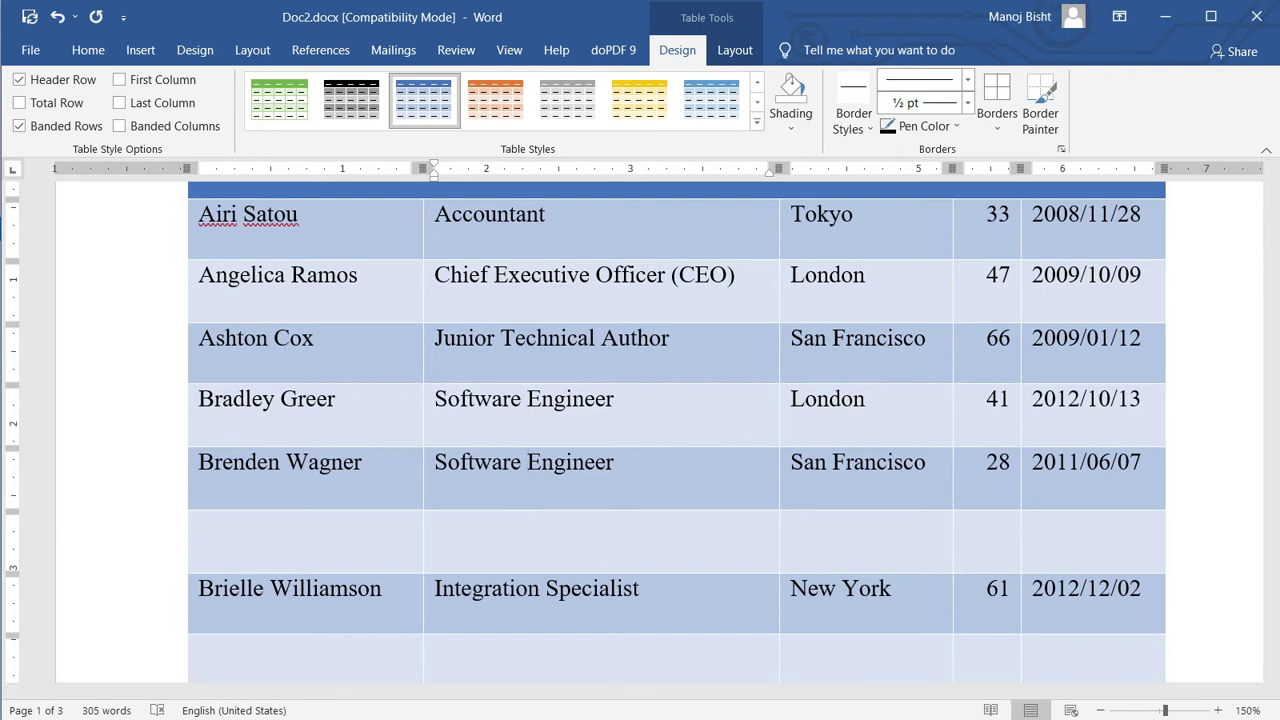
{"action": "scroll", "coordinate": [646, 497], "scroll_direction": "down", "scroll_amount": 1}
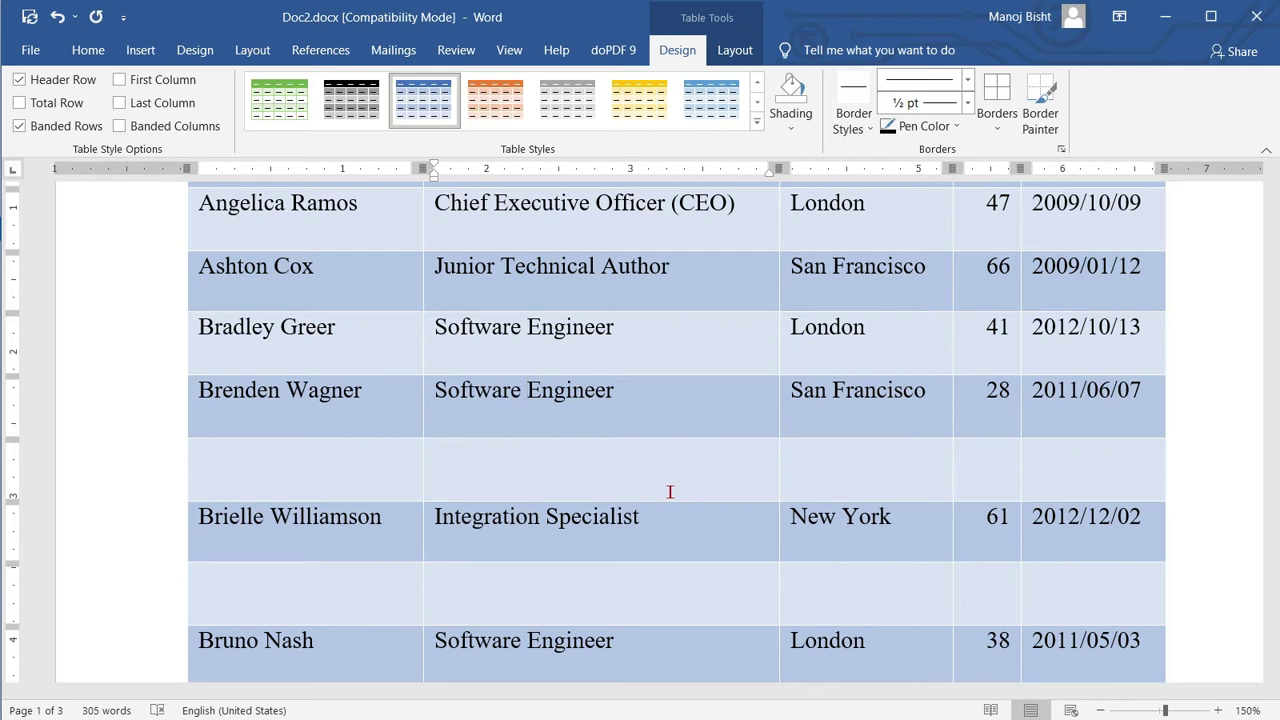
{"action": "scroll", "coordinate": [446, 398], "scroll_direction": "up", "scroll_amount": 1}
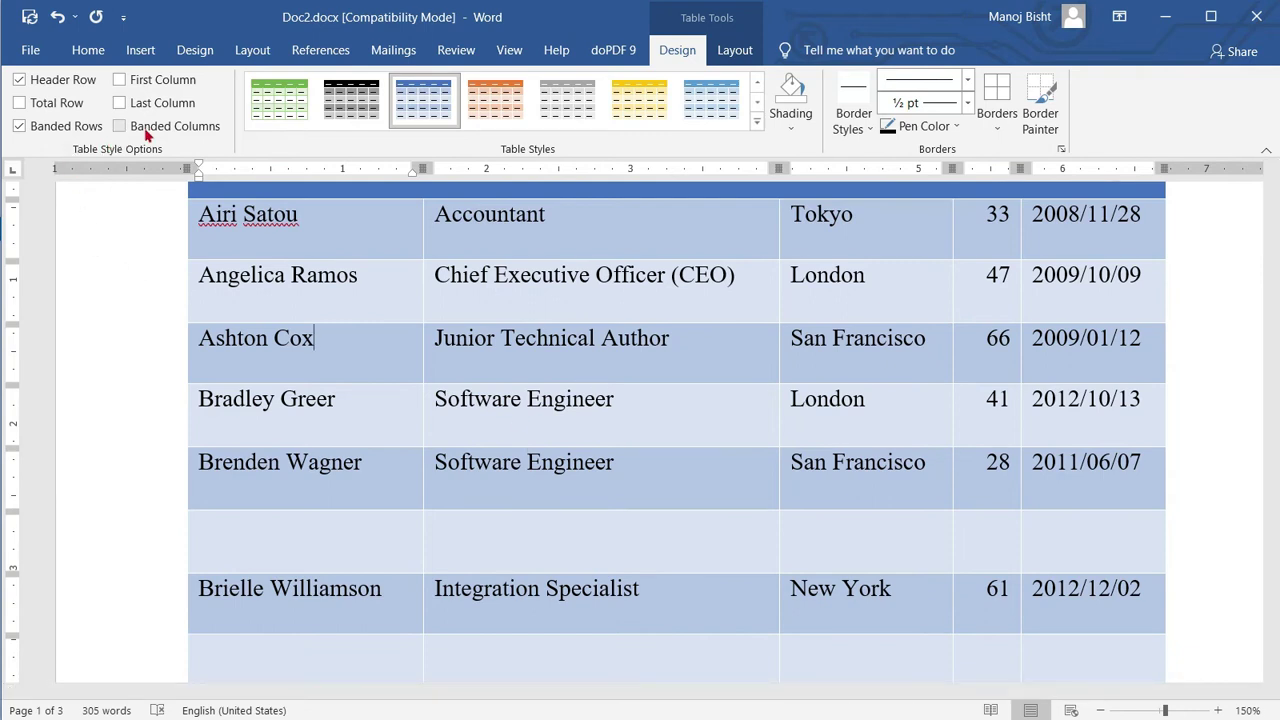
Step: Switch the employee table's shading from banded rows to banded columns, leaving only the Header Row and Banded Columns options on
{"action": "scroll", "coordinate": [507, 278], "scroll_direction": "up", "scroll_amount": 2}
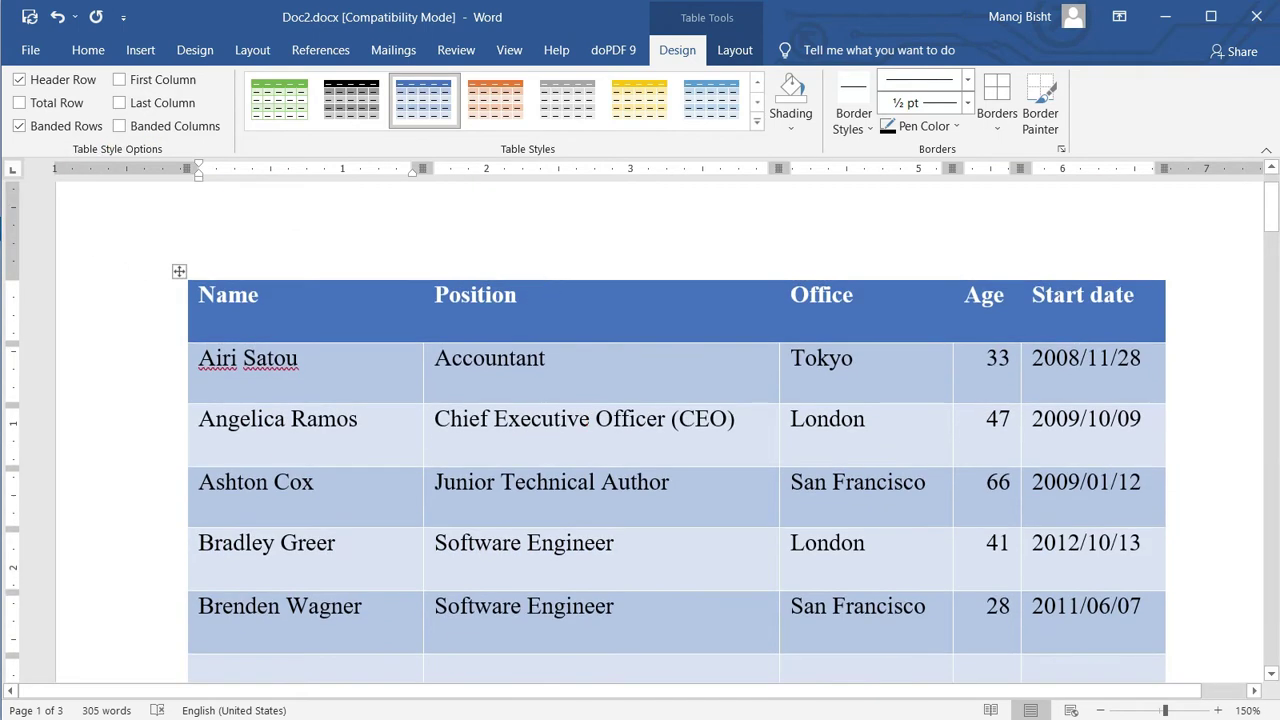
{"action": "scroll", "coordinate": [640, 430], "scroll_direction": "down", "scroll_amount": 1}
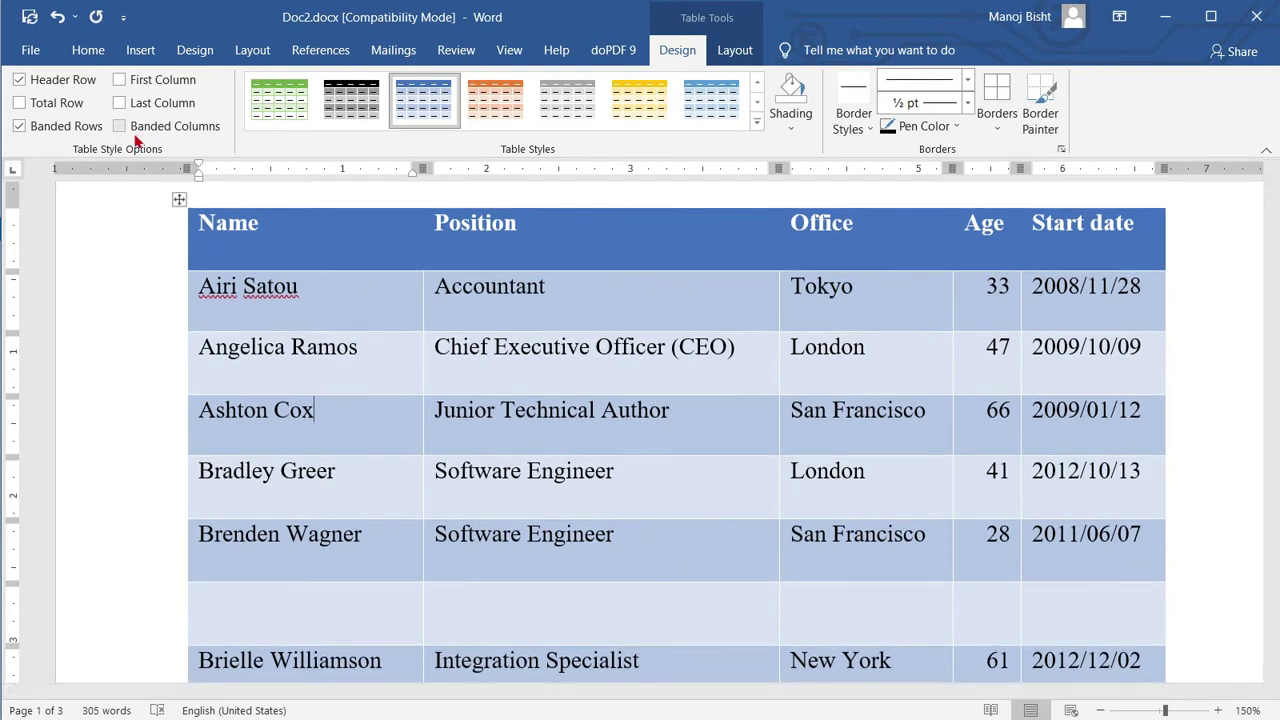
{"action": "left_click", "coordinate": [120, 127]}
{"action": "left_click", "coordinate": [120, 127]}
{"action": "left_click", "coordinate": [57, 127]}
{"action": "left_click", "coordinate": [120, 127]}
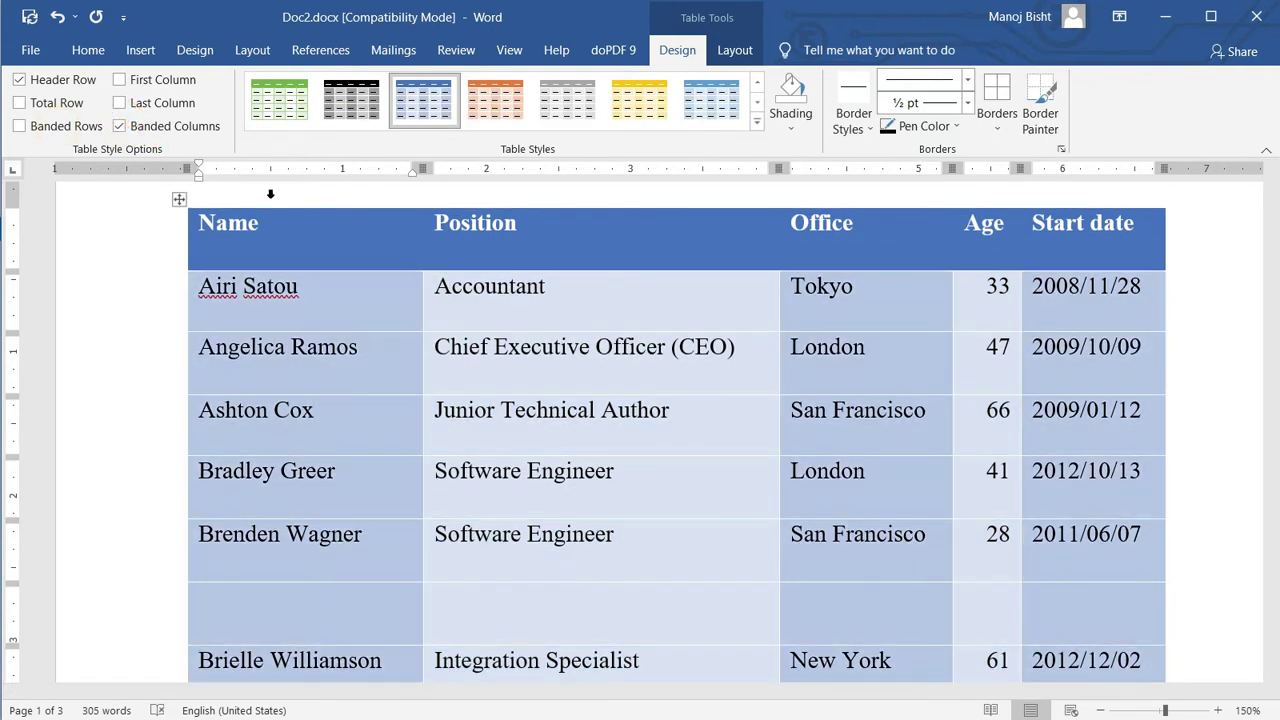
Step: Narrow the employee table's Position and Office columns by moving their right-hand borders inward
{"action": "left_click_drag", "start_coordinate": [779, 215], "coordinate": [745, 236]}
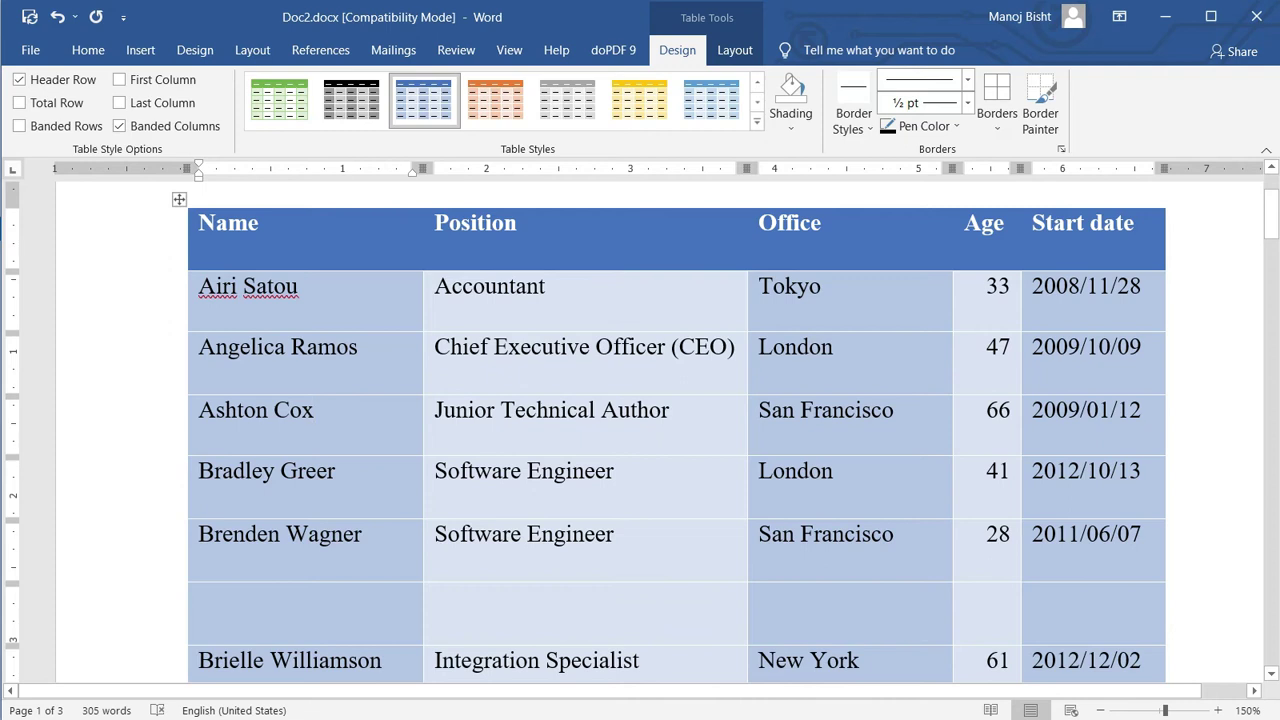
{"action": "left_click_drag", "start_coordinate": [950, 252], "coordinate": [900, 257]}
Step: Look over the alternating column shading, and turn off the Banded Columns style option for the employee table
{"action": "scroll", "coordinate": [845, 300], "scroll_direction": "down", "scroll_amount": 3}
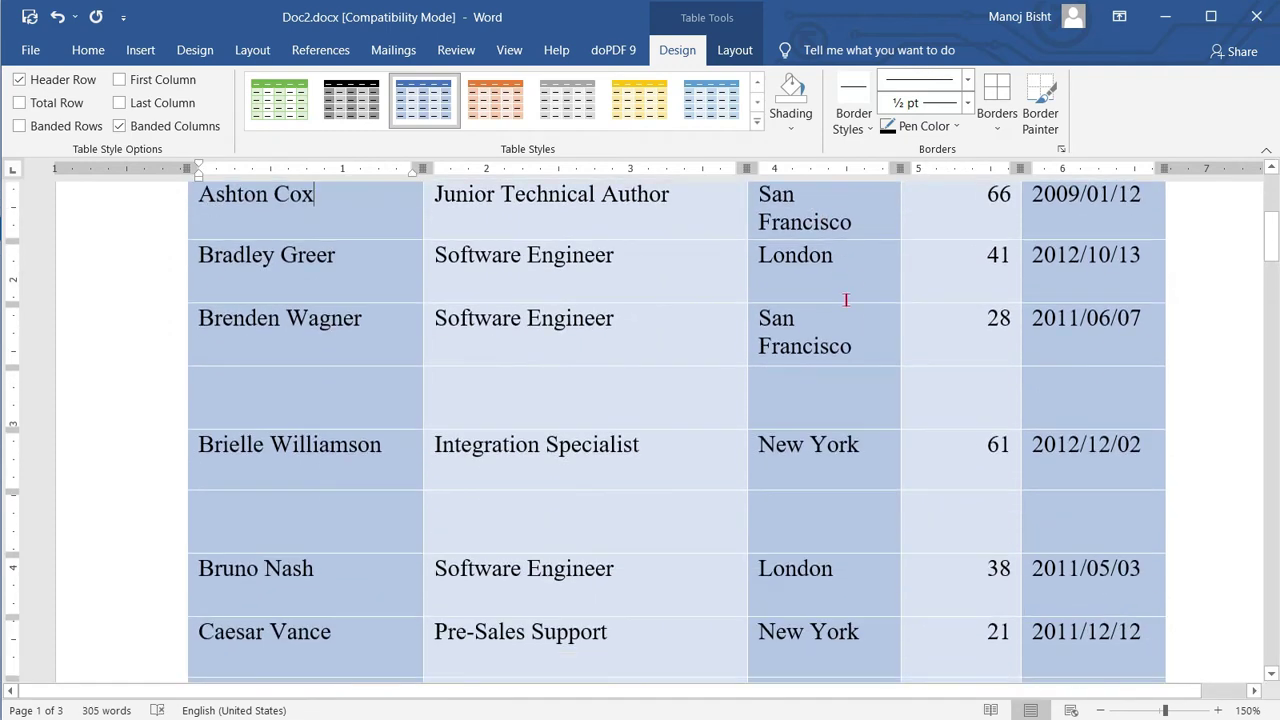
{"action": "scroll", "coordinate": [885, 366], "scroll_direction": "down", "scroll_amount": 3}
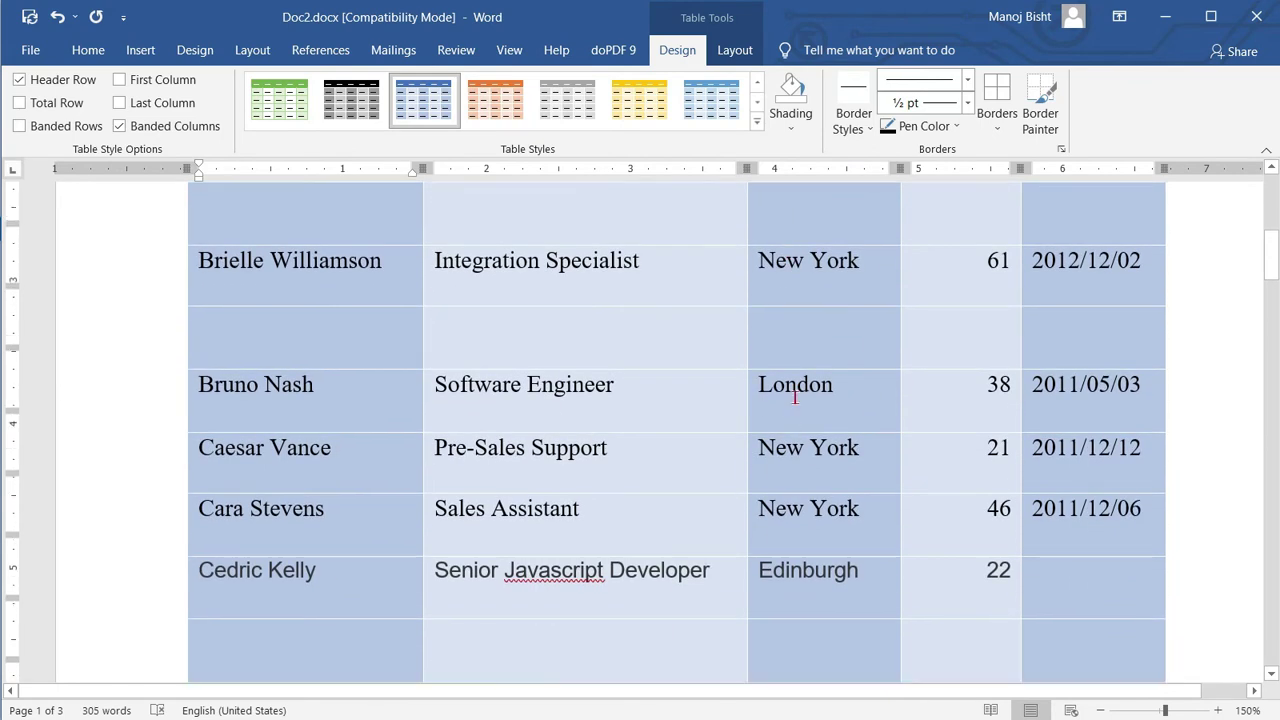
{"action": "scroll", "coordinate": [797, 391], "scroll_direction": "up", "scroll_amount": 3}
{"action": "left_click", "coordinate": [127, 128]}
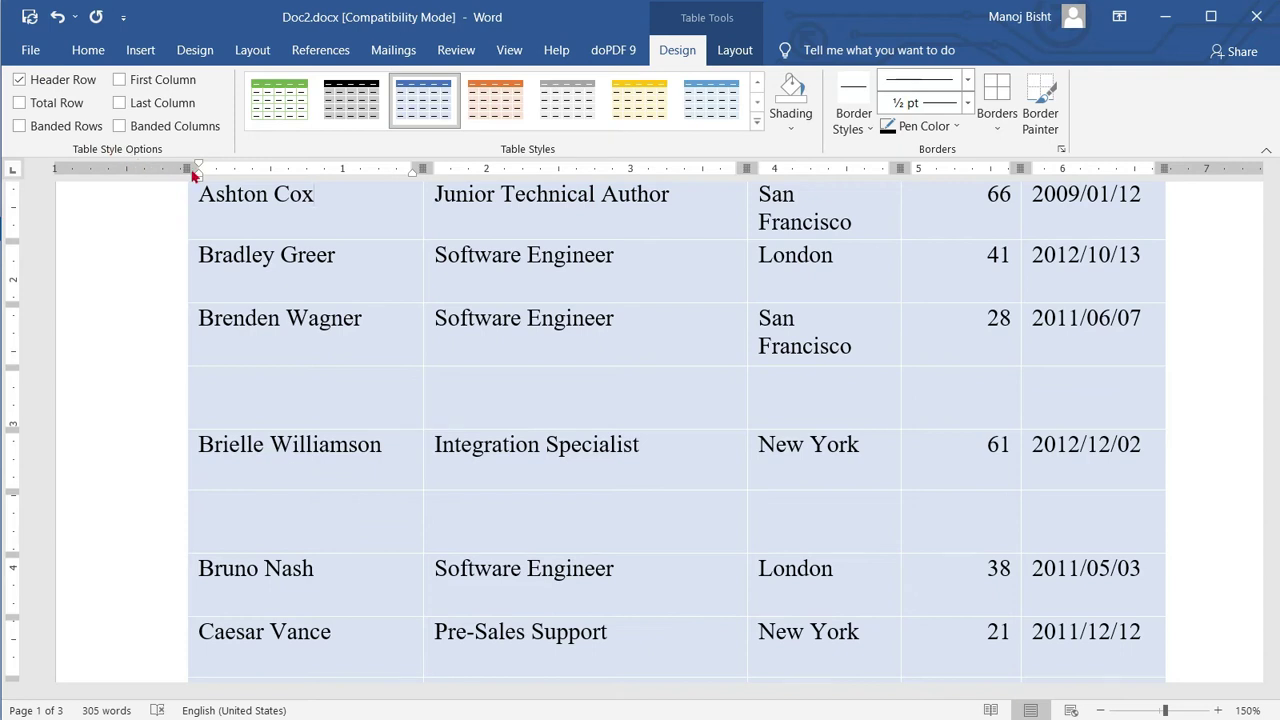
{"action": "scroll", "coordinate": [420, 251], "scroll_direction": "up", "scroll_amount": 5}
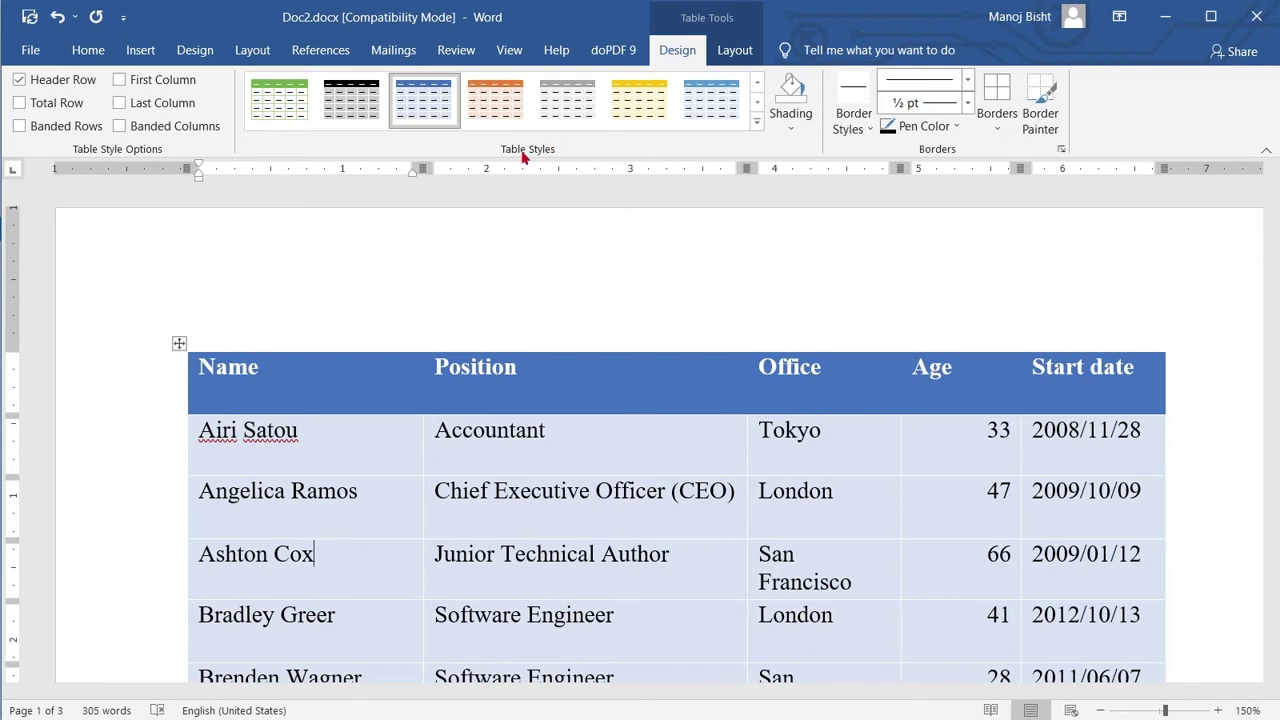
Step: Try the plain uppercase-header style, the thin grey grid style and the centered blue-heading style on the employee table
{"action": "left_click", "coordinate": [756, 84]}
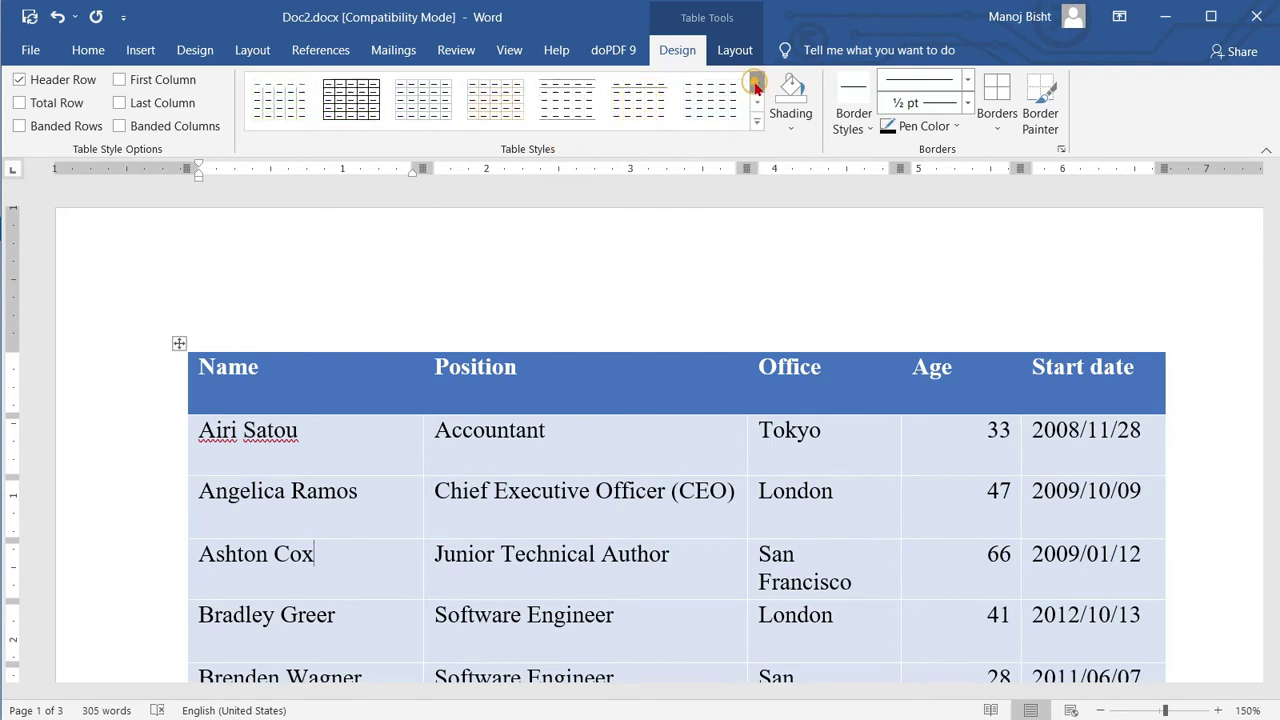
{"action": "left_click", "coordinate": [640, 100]}
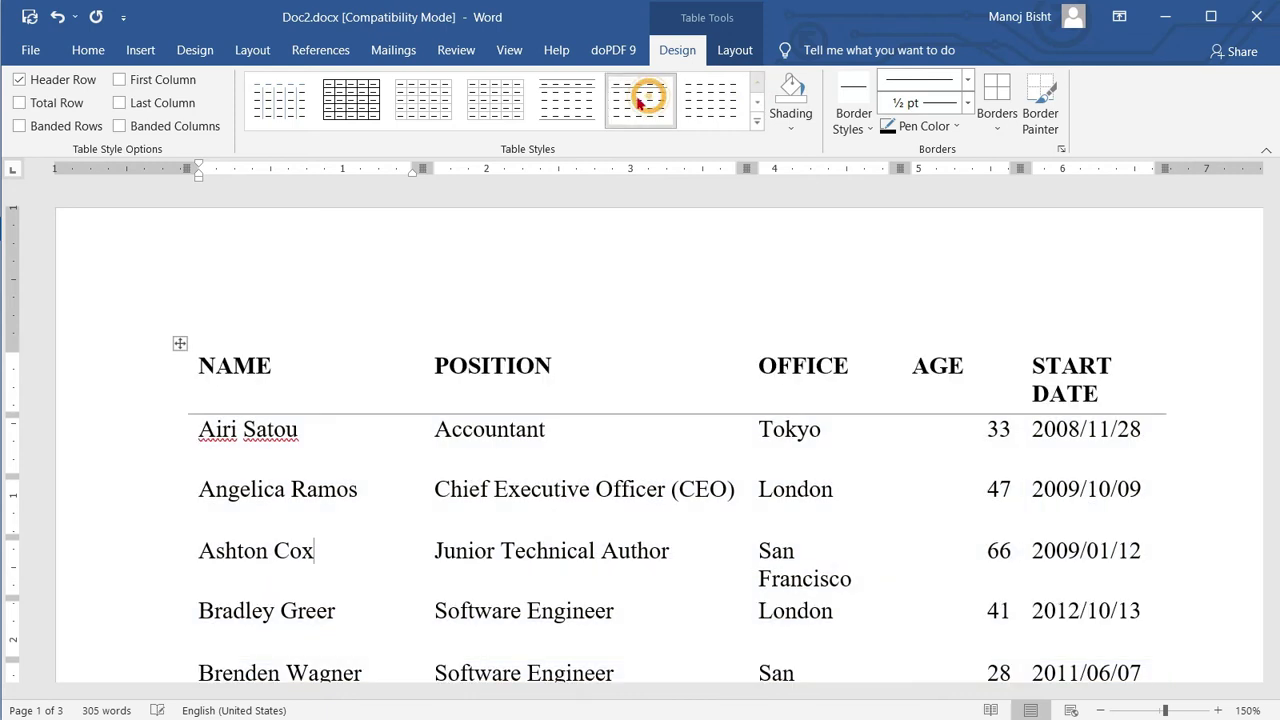
{"action": "left_click", "coordinate": [478, 105]}
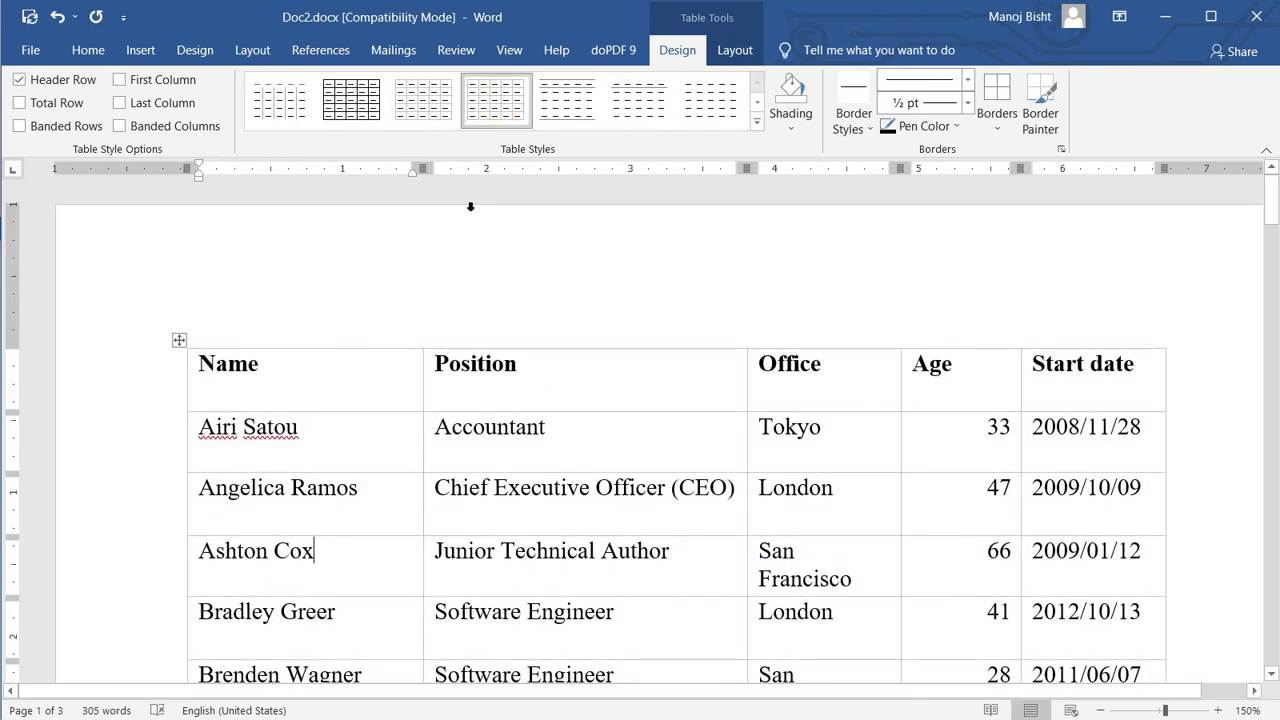
{"action": "left_click", "coordinate": [280, 100]}
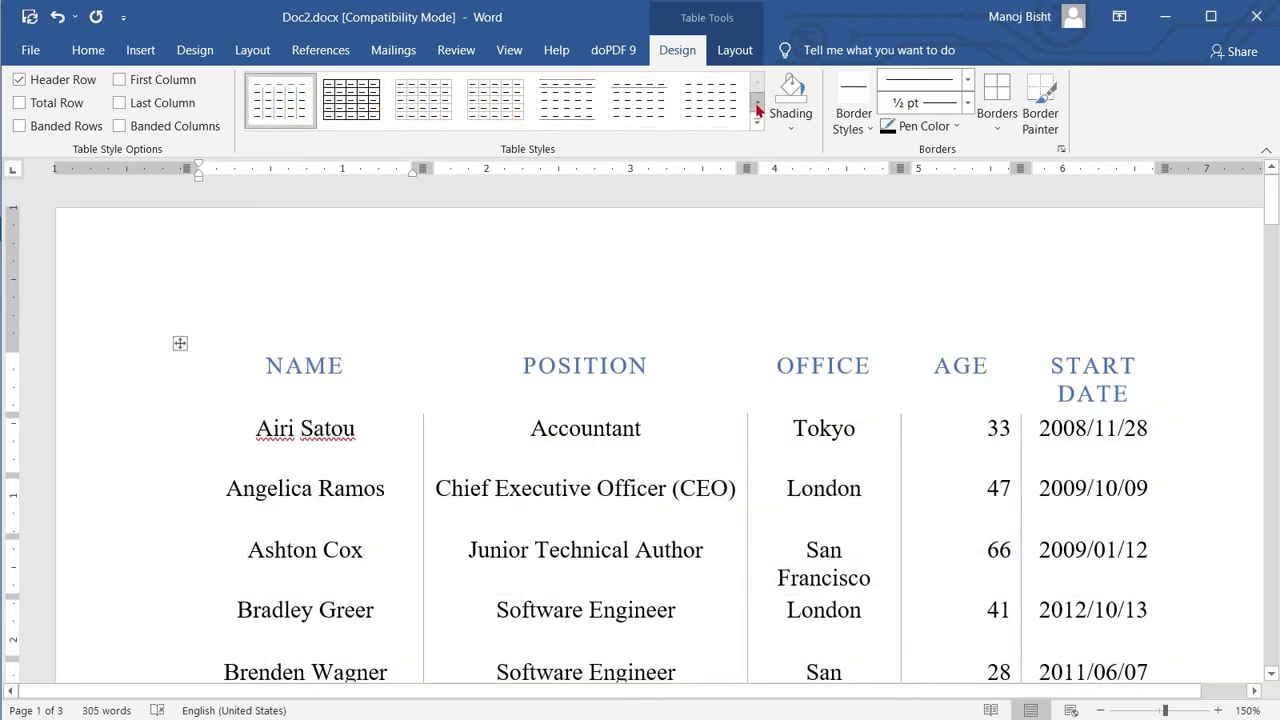
Step: Try light grid table styles on the employee table, including the blue-lined and orange-lined variants without outer side borders
{"action": "left_click", "coordinate": [482, 102]}
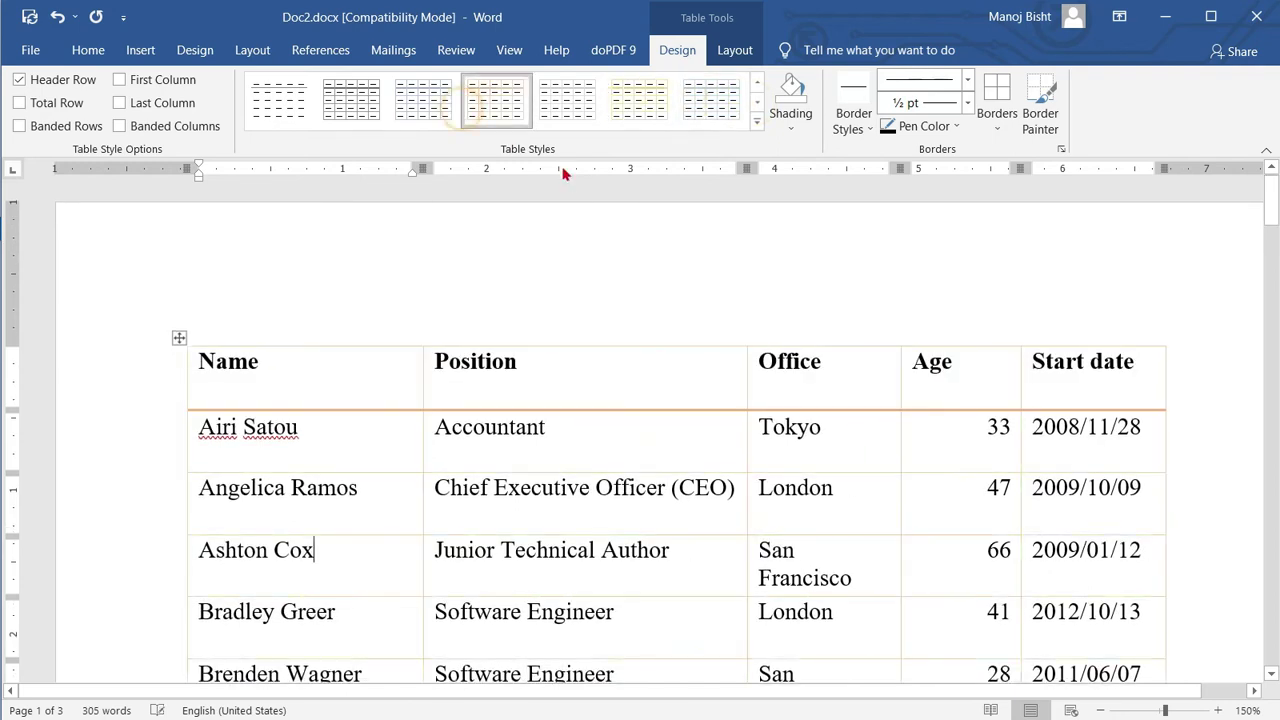
{"action": "left_click", "coordinate": [700, 102]}
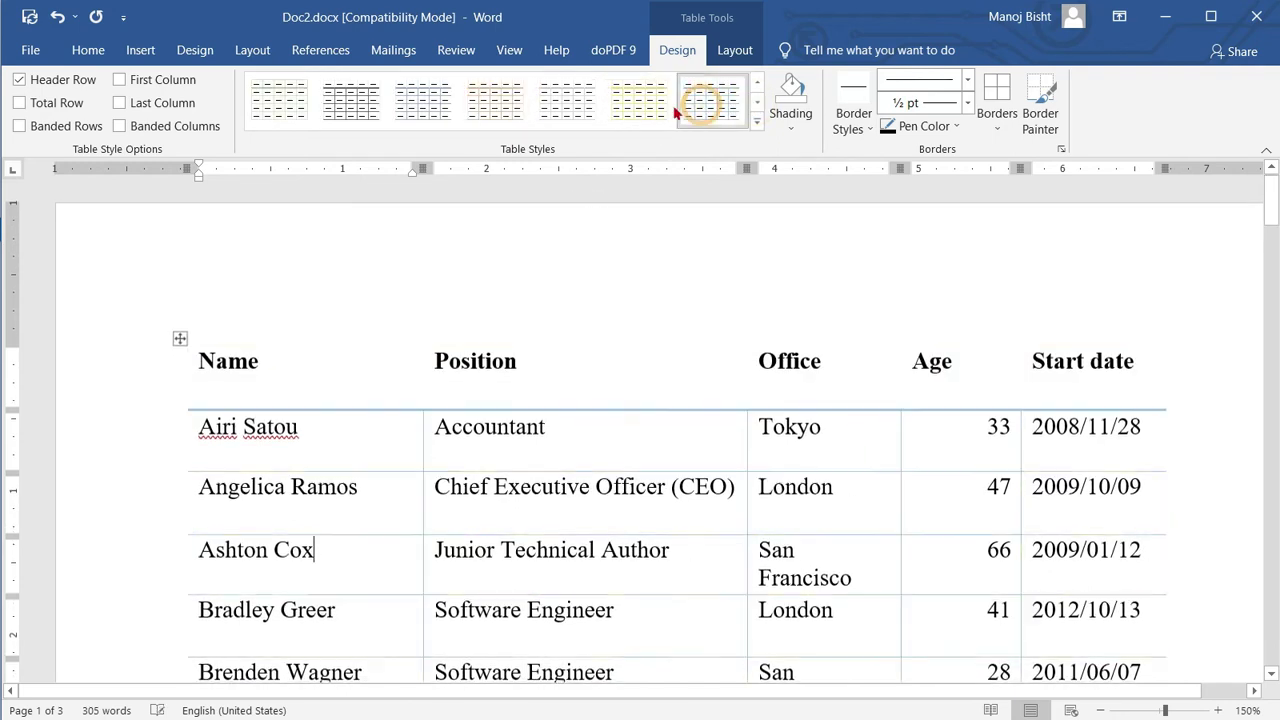
{"action": "left_click", "coordinate": [505, 105]}
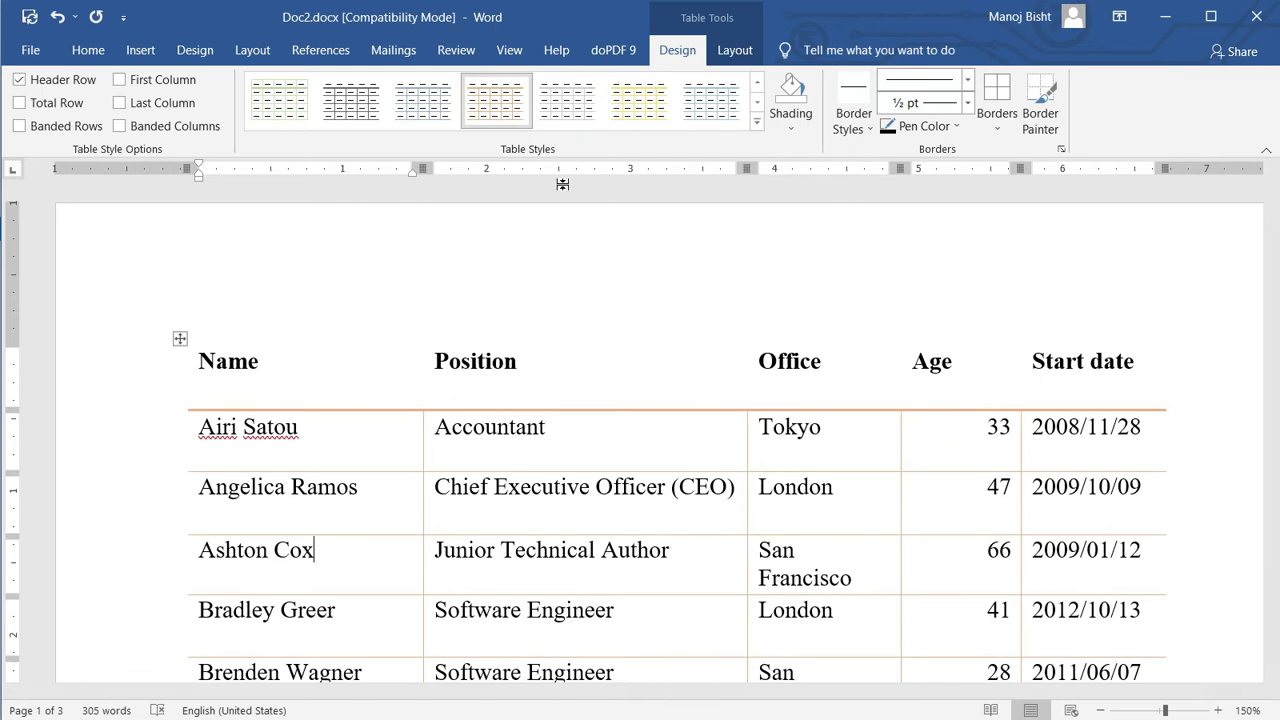
{"action": "scroll", "coordinate": [655, 491], "scroll_direction": "down", "scroll_amount": 3}
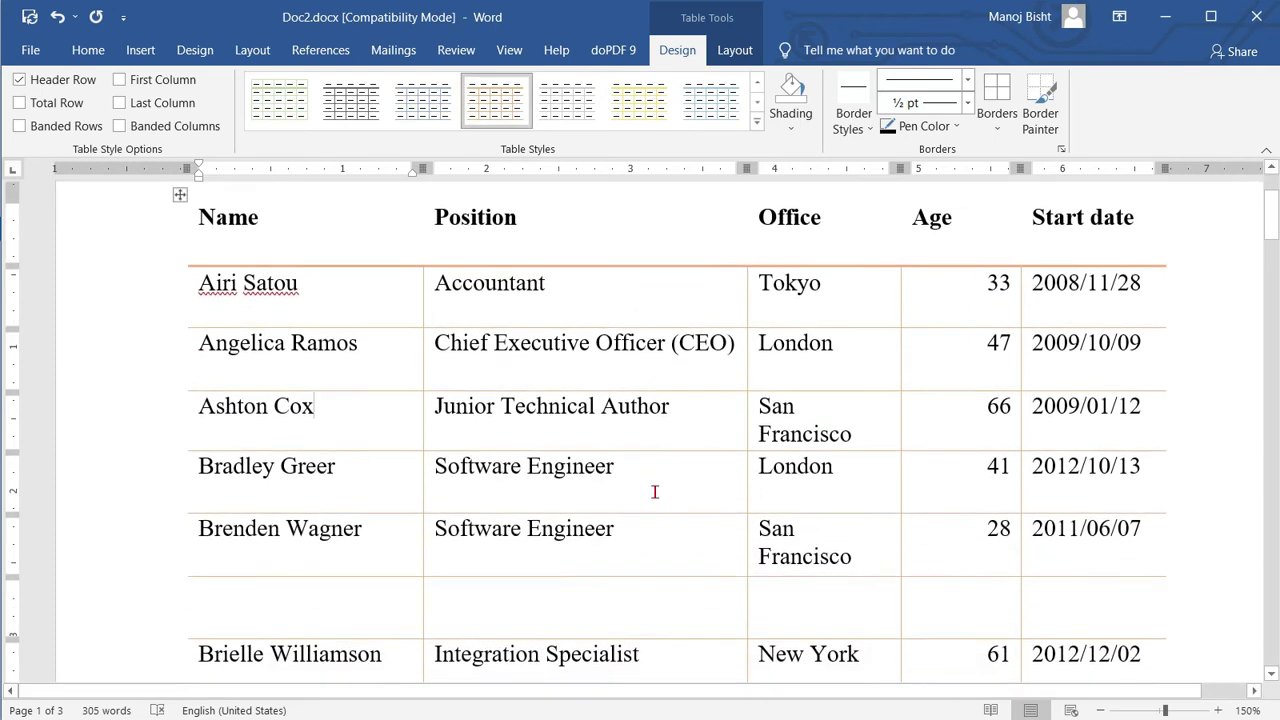
Step: Try list table styles with a solid header band on the employee table: light blue, orange, blue and black
{"action": "left_click", "coordinate": [757, 106]}
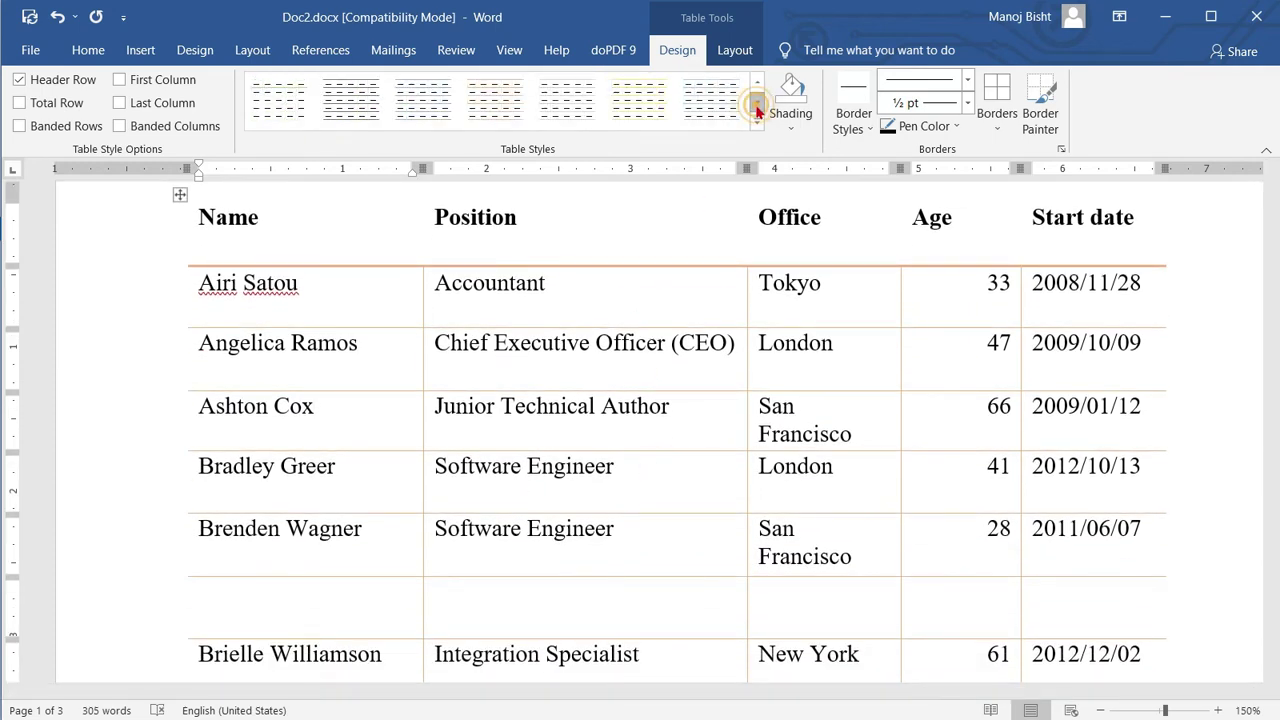
{"action": "left_click", "coordinate": [757, 112]}
{"action": "left_click", "coordinate": [693, 108]}
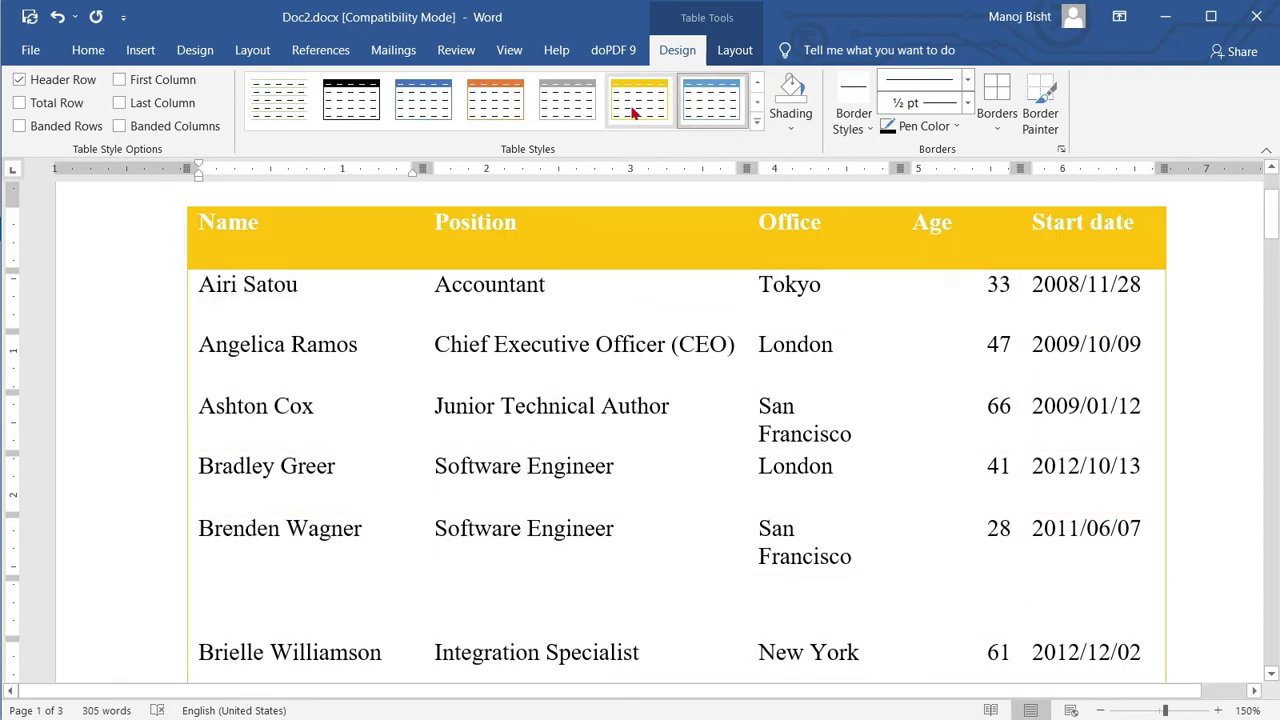
{"action": "left_click", "coordinate": [490, 104]}
{"action": "scroll", "coordinate": [600, 450], "scroll_direction": "down", "scroll_amount": 5}
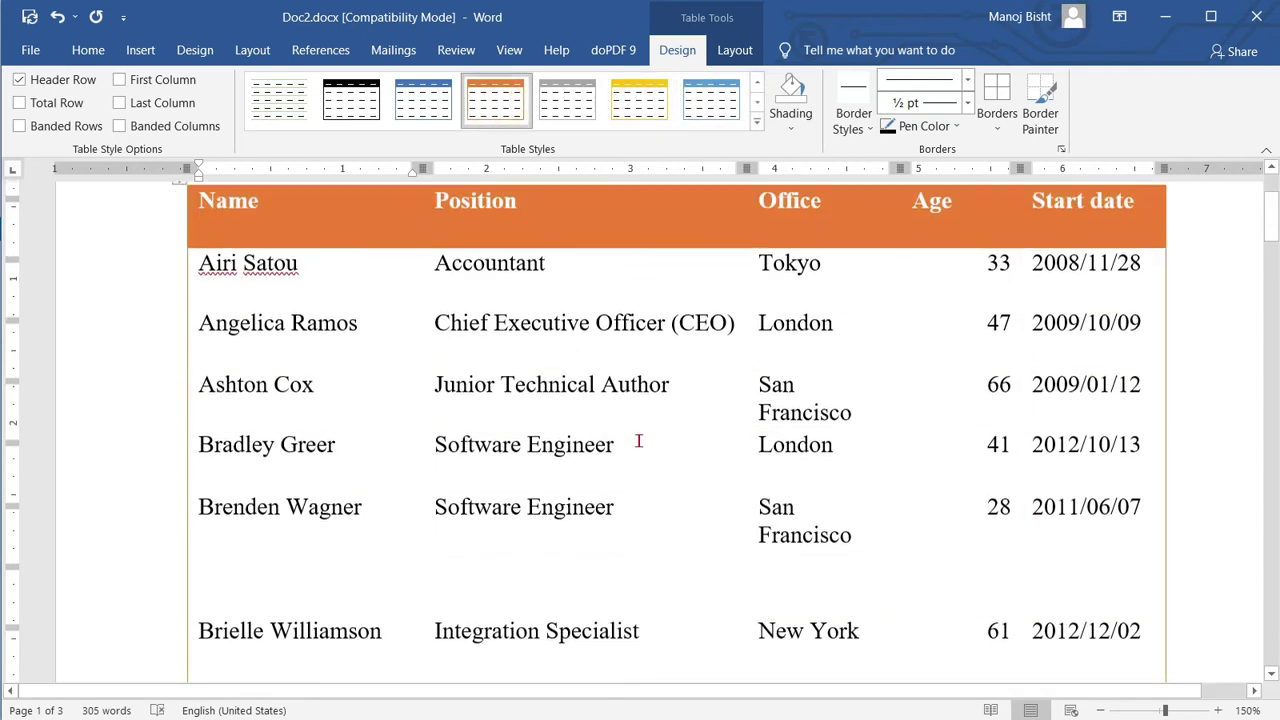
{"action": "scroll", "coordinate": [628, 375], "scroll_direction": "up", "scroll_amount": 5}
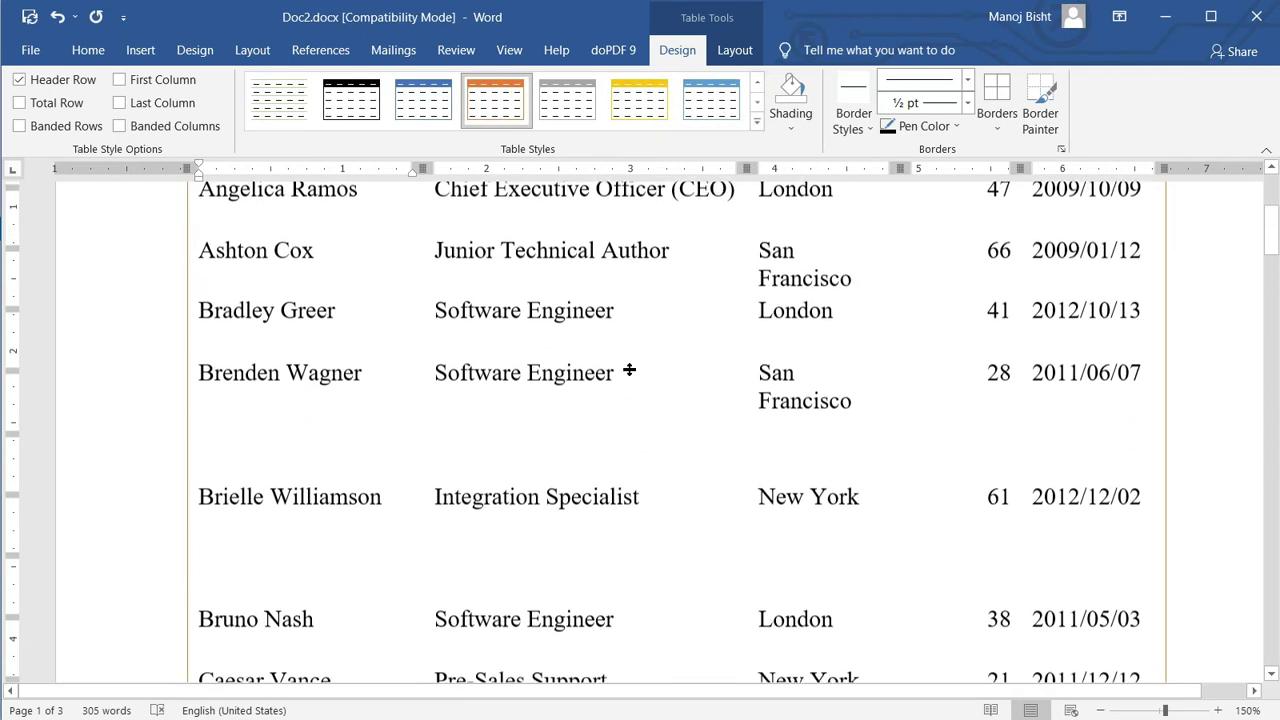
{"action": "left_click", "coordinate": [420, 112]}
{"action": "left_click", "coordinate": [351, 100]}
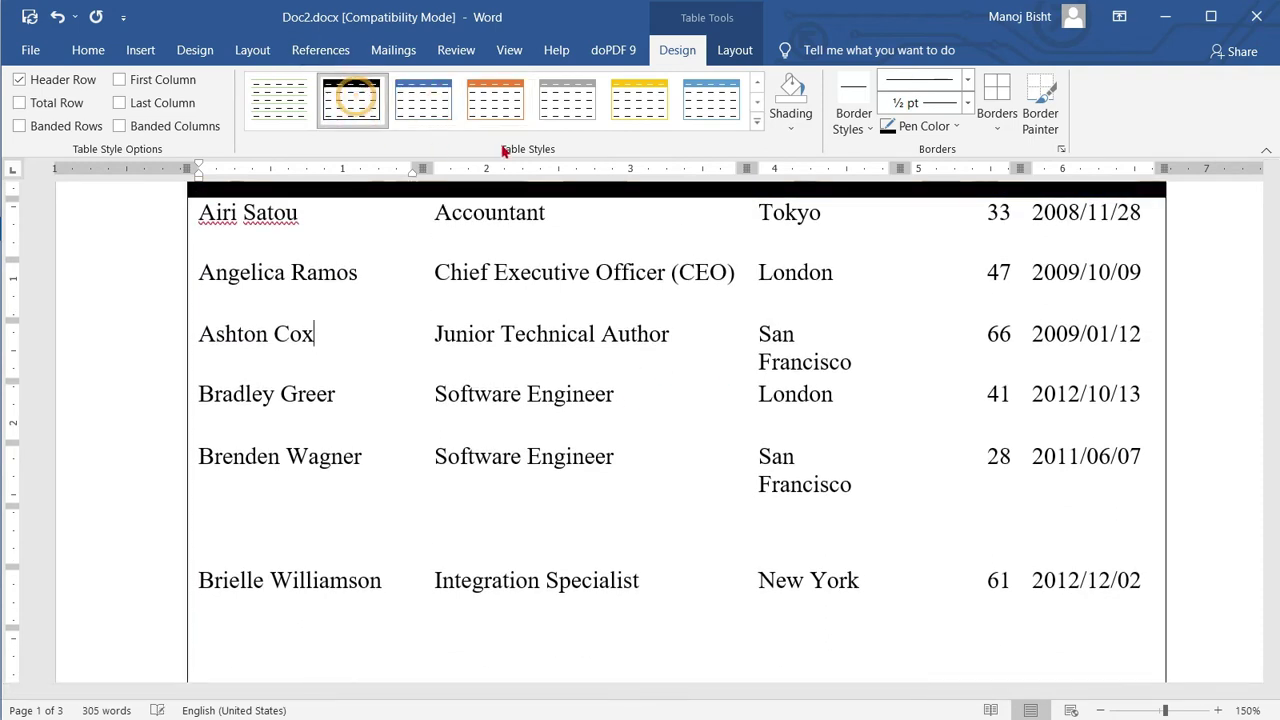
Step: Apply the solid green table style with white text to the employee table, and look over the document
{"action": "left_click", "coordinate": [757, 101]}
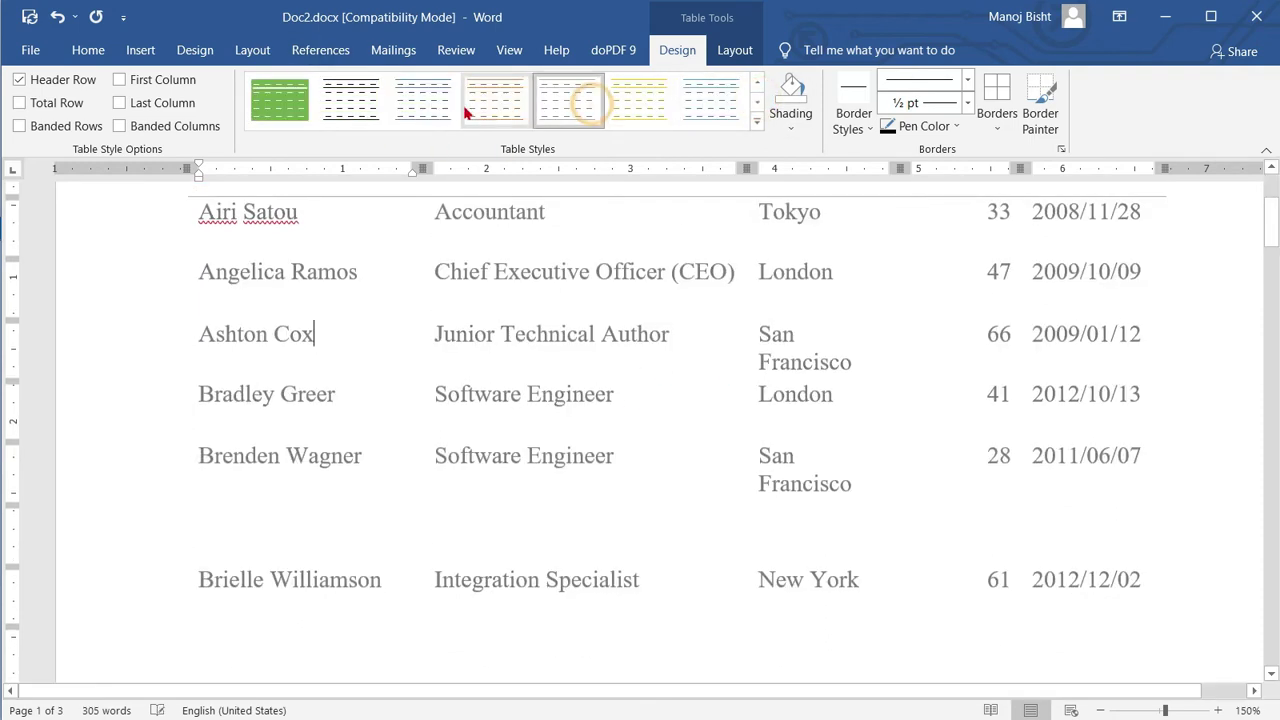
{"action": "left_click", "coordinate": [270, 104]}
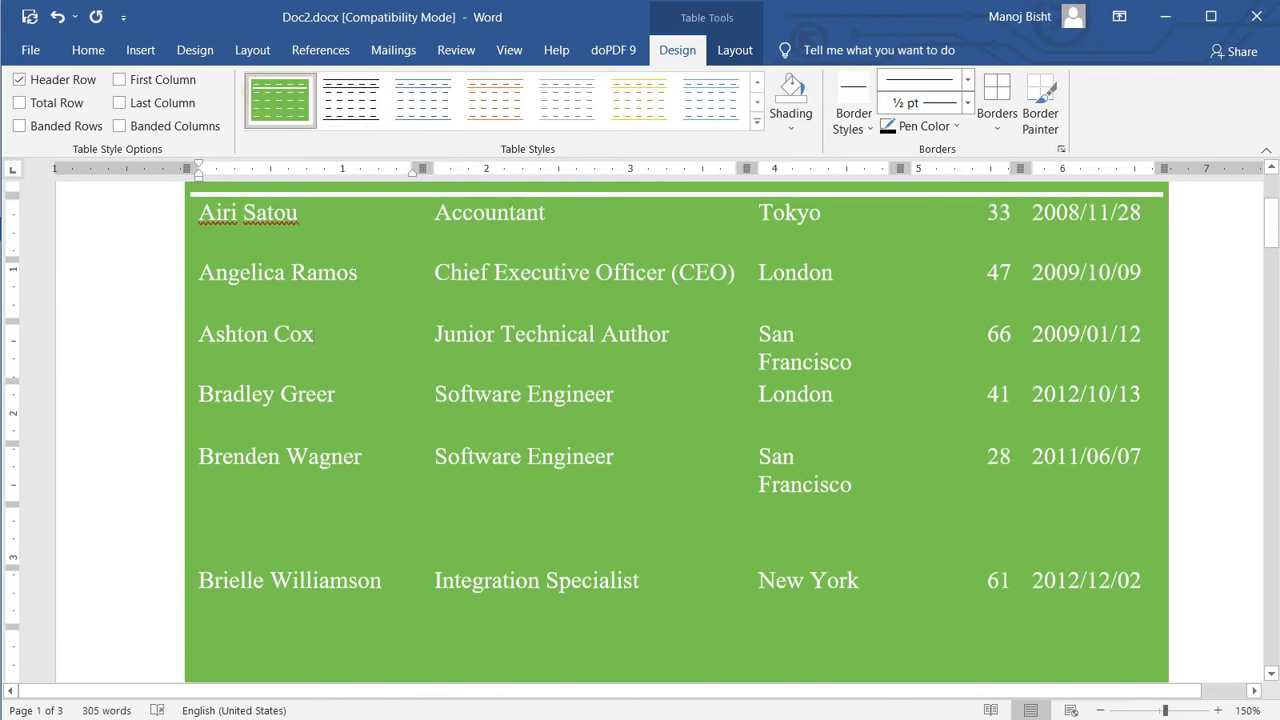
{"action": "left_click", "coordinate": [757, 83]}
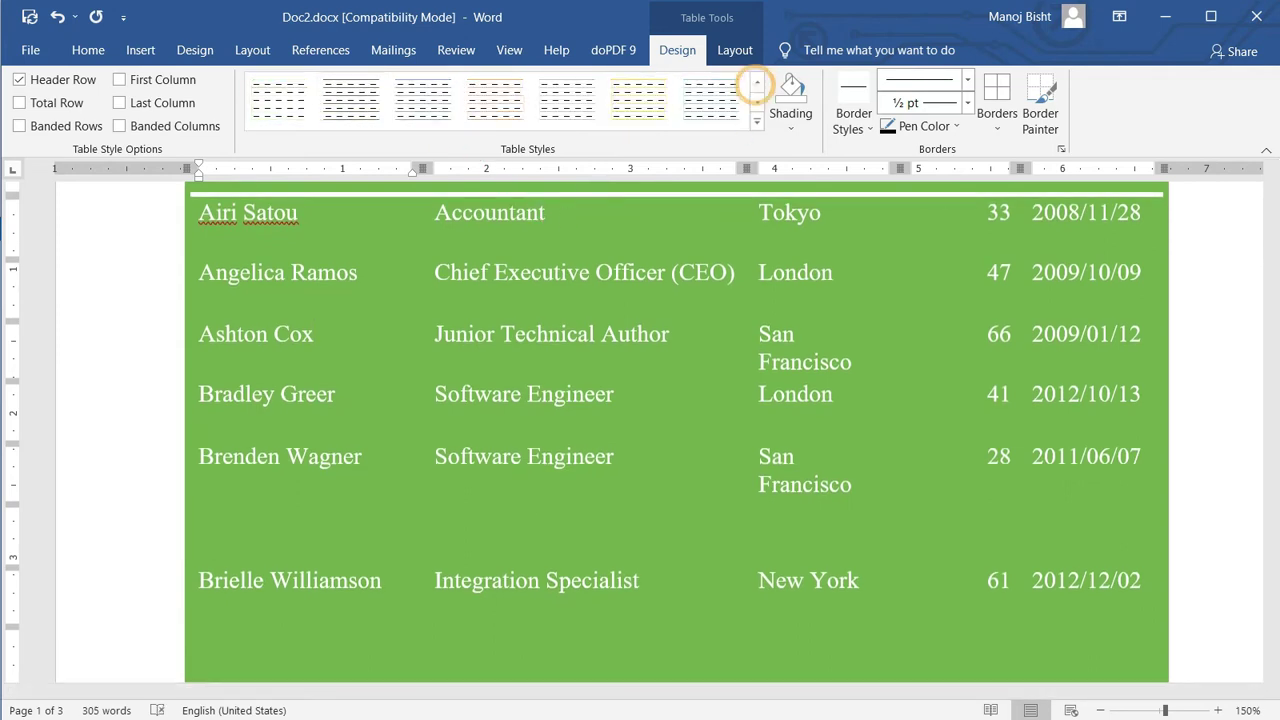
{"action": "scroll", "coordinate": [723, 306], "scroll_direction": "down", "scroll_amount": 3}
{"action": "scroll", "coordinate": [723, 306], "scroll_direction": "up", "scroll_amount": 6}
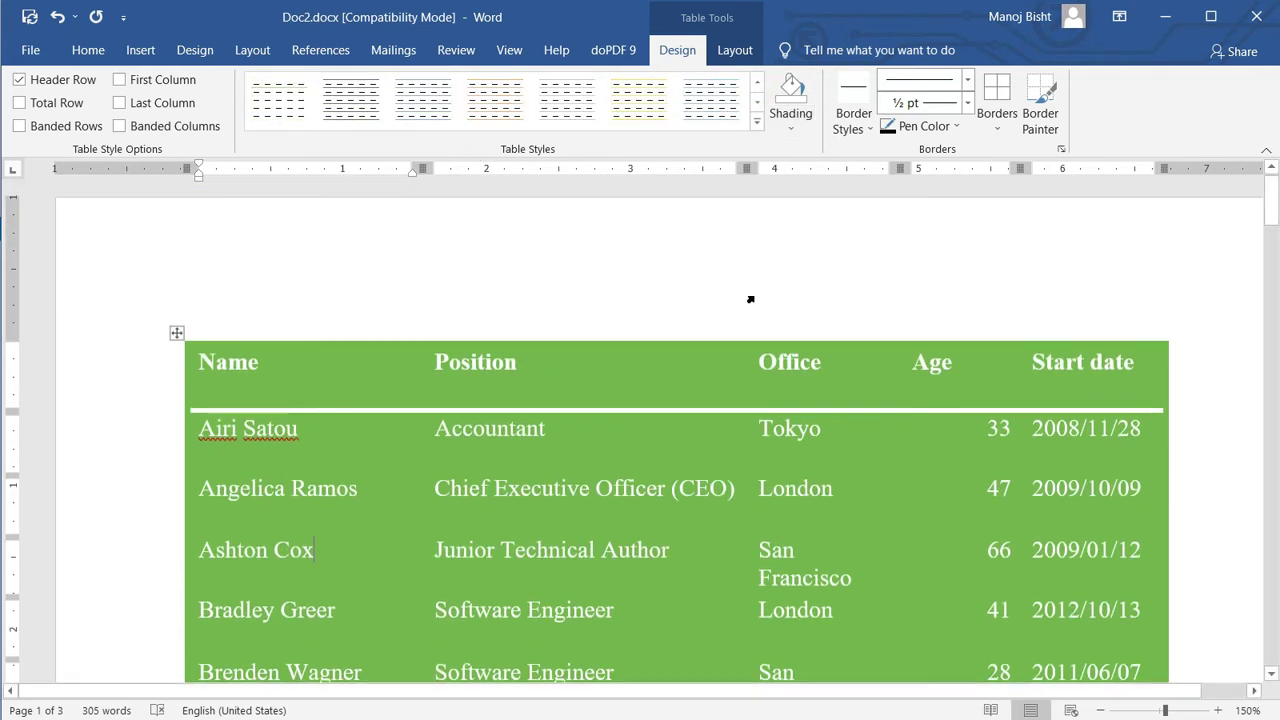
{"action": "scroll", "coordinate": [750, 299], "scroll_direction": "down", "scroll_amount": 20}
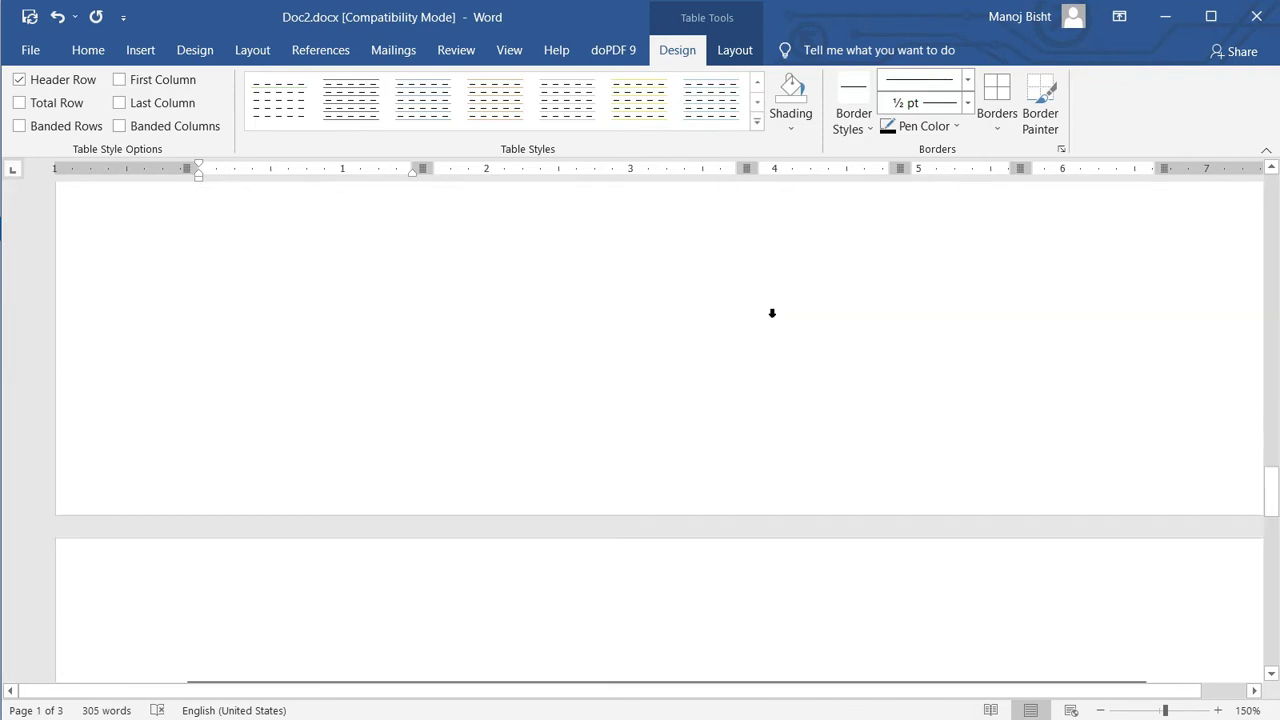
Step: Apply the green banded table style with a solid header row and first column to the state sanitation table
{"action": "scroll", "coordinate": [772, 313], "scroll_direction": "down", "scroll_amount": 10}
{"action": "left_click", "coordinate": [451, 194]}
{"action": "scroll", "coordinate": [463, 225], "scroll_direction": "up", "scroll_amount": 3}
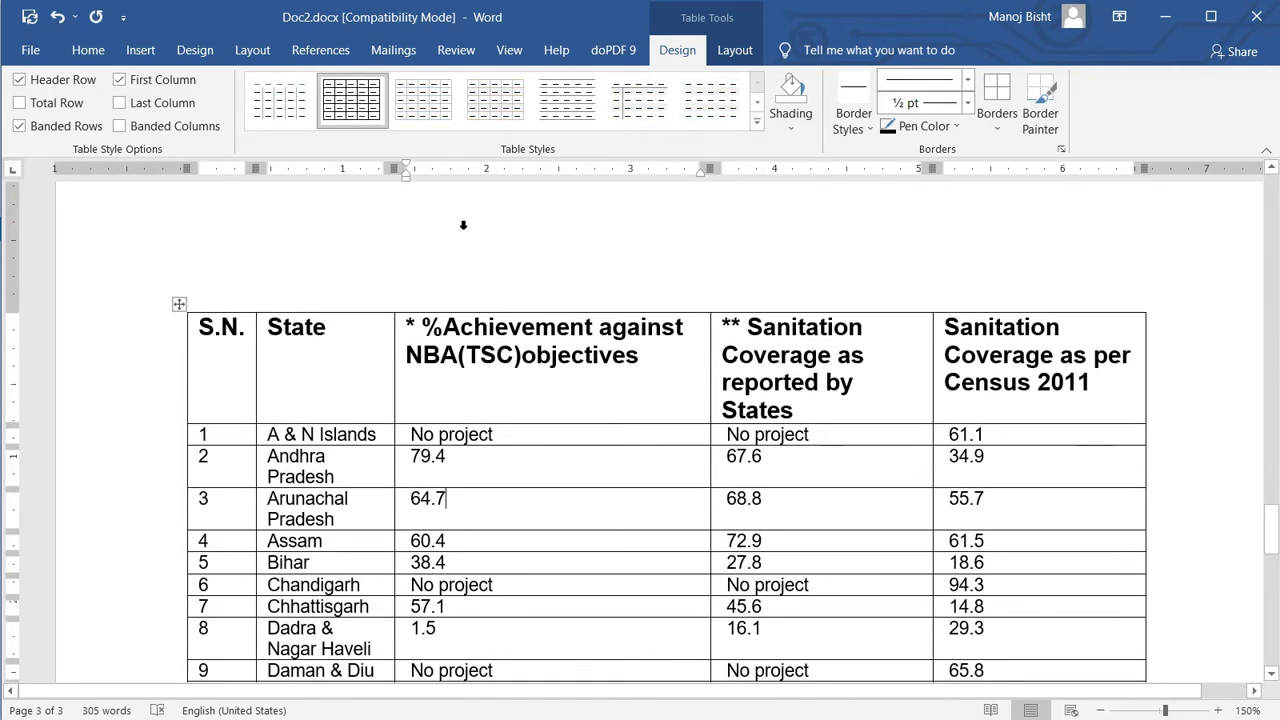
{"action": "left_click", "coordinate": [760, 88]}
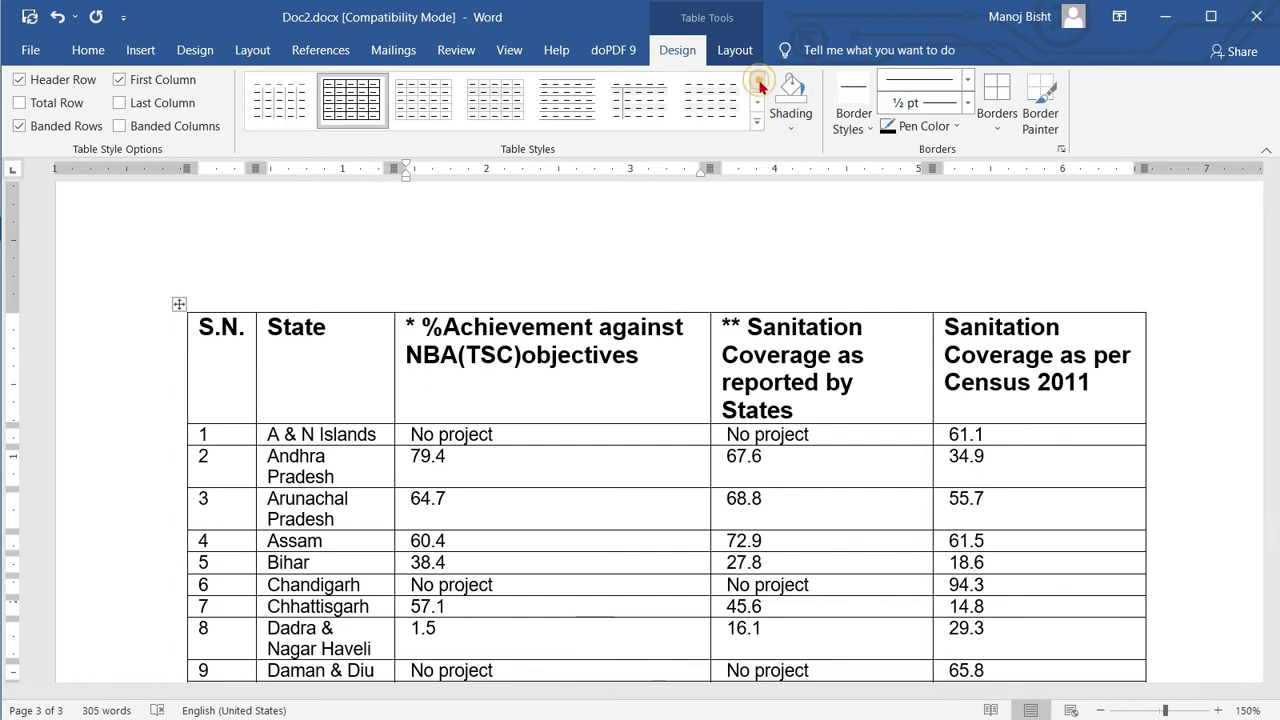
{"action": "left_click", "coordinate": [765, 104]}
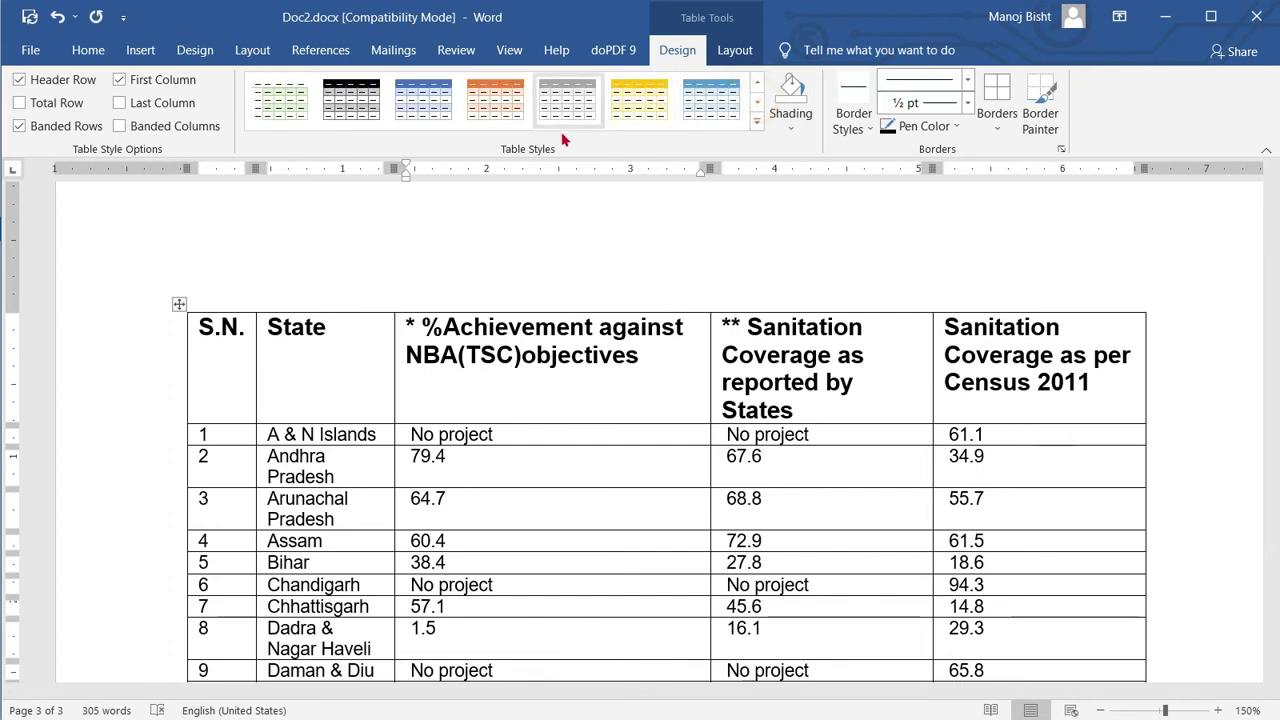
{"action": "left_click", "coordinate": [756, 103]}
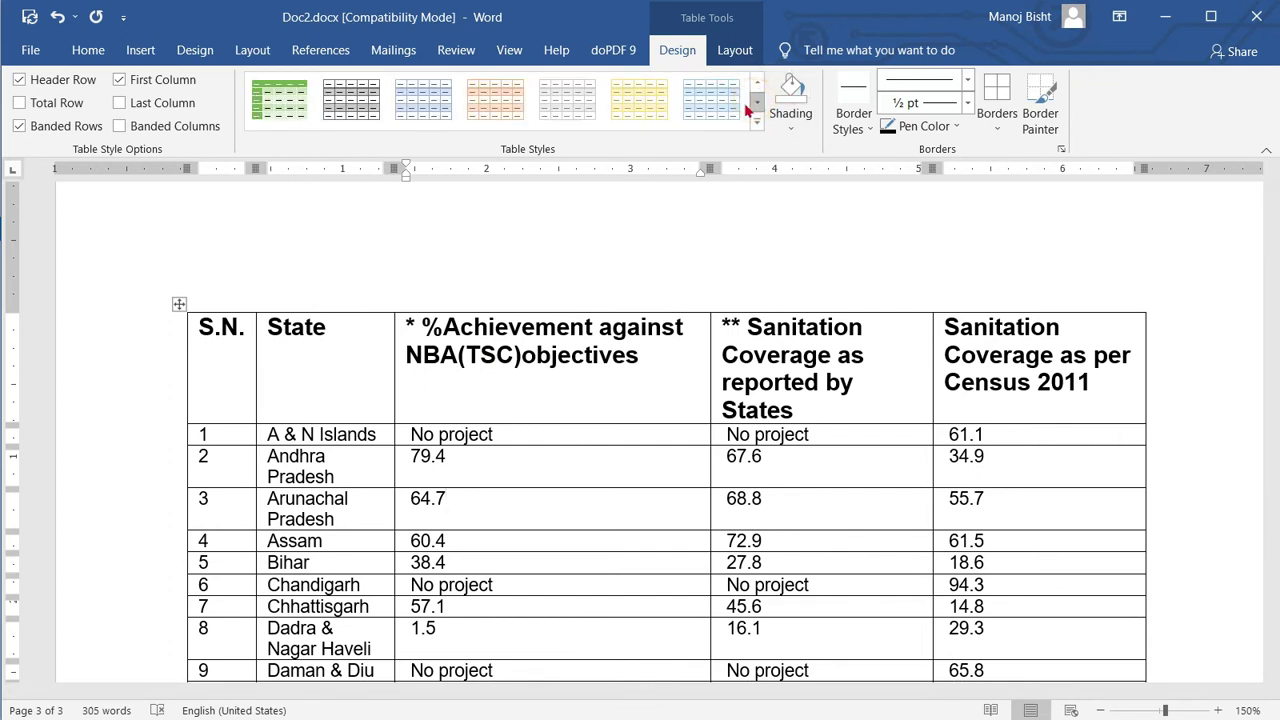
{"action": "left_click", "coordinate": [280, 100]}
{"action": "scroll", "coordinate": [590, 394], "scroll_direction": "down", "scroll_amount": 2}
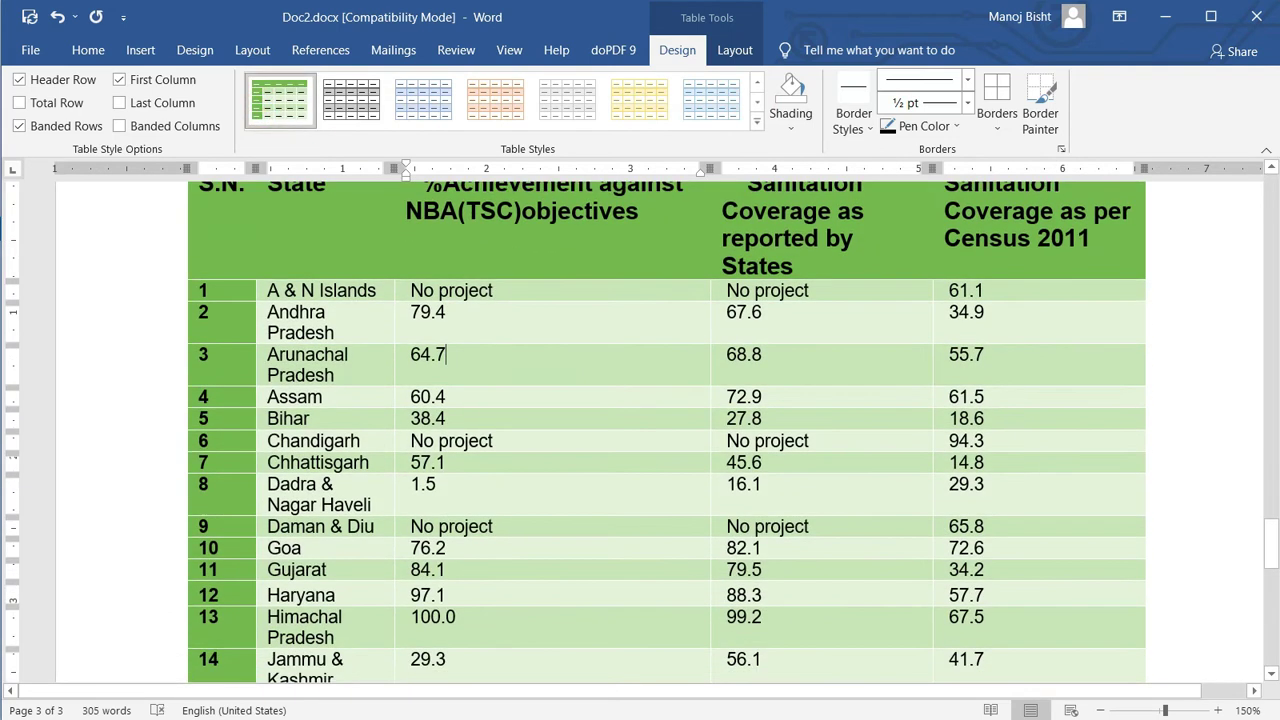
{"action": "scroll", "coordinate": [523, 449], "scroll_direction": "down", "scroll_amount": 3}
{"action": "scroll", "coordinate": [525, 428], "scroll_direction": "up", "scroll_amount": 6}
Step: Shade the header cells from State through Sanitation Coverage as per Census 2011 light grey
{"action": "left_click", "coordinate": [326, 385]}
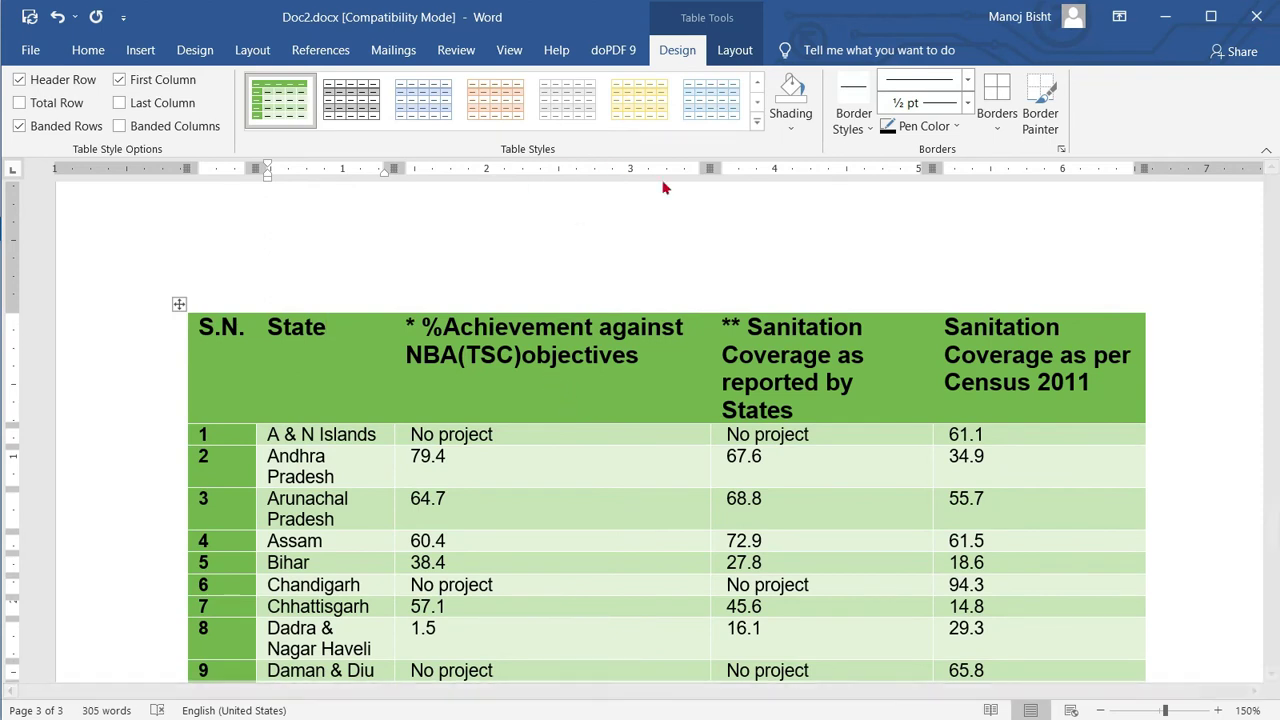
{"action": "left_click_drag", "start_coordinate": [290, 372], "coordinate": [1015, 374]}
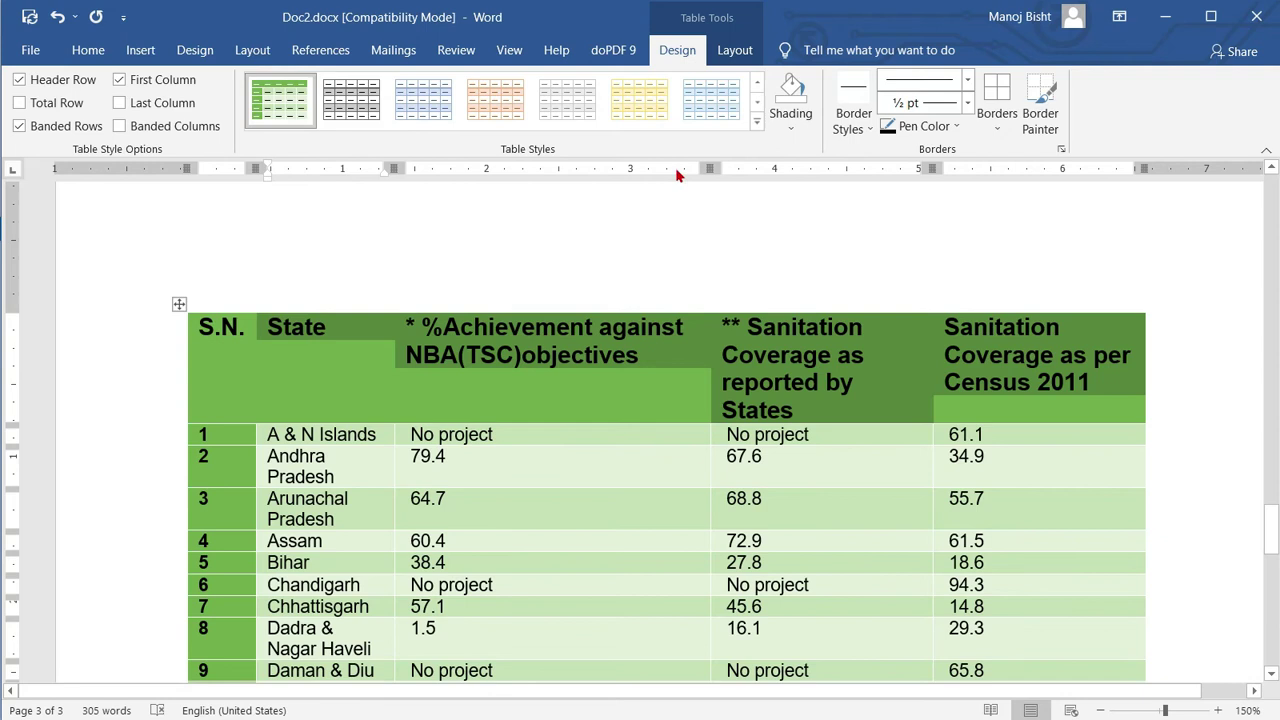
{"action": "left_click", "coordinate": [808, 132]}
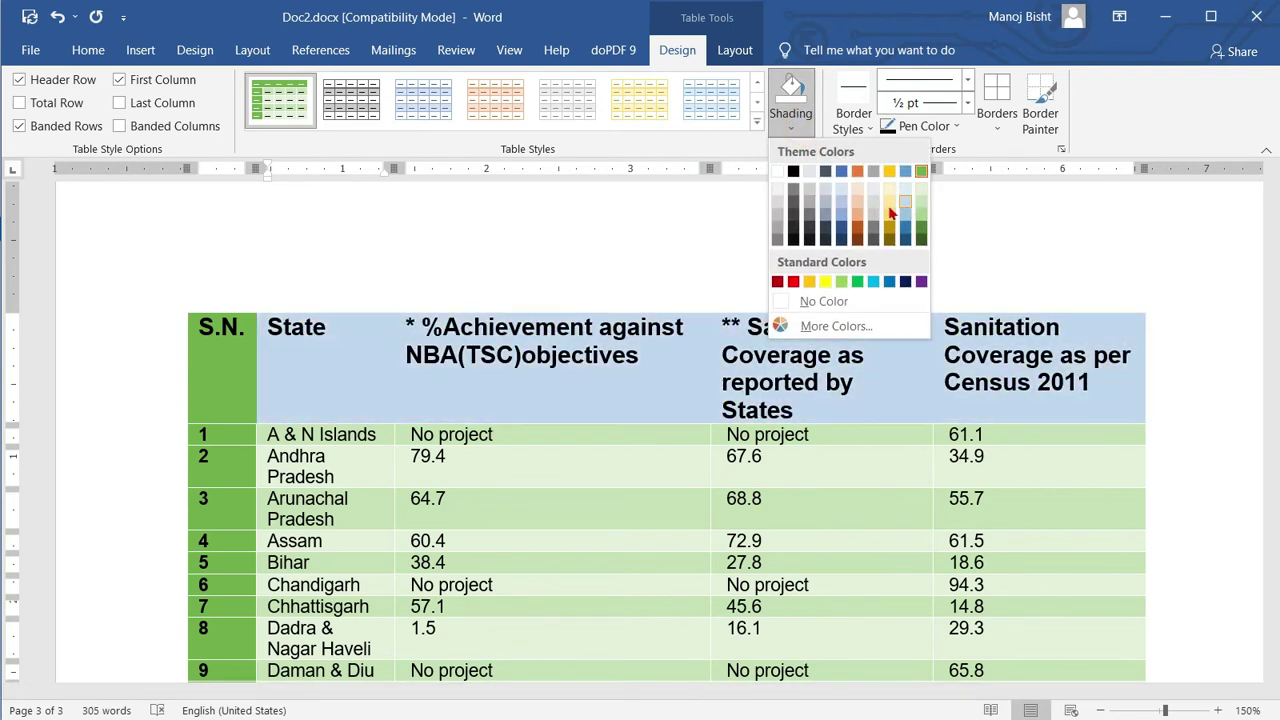
{"action": "left_click", "coordinate": [821, 188]}
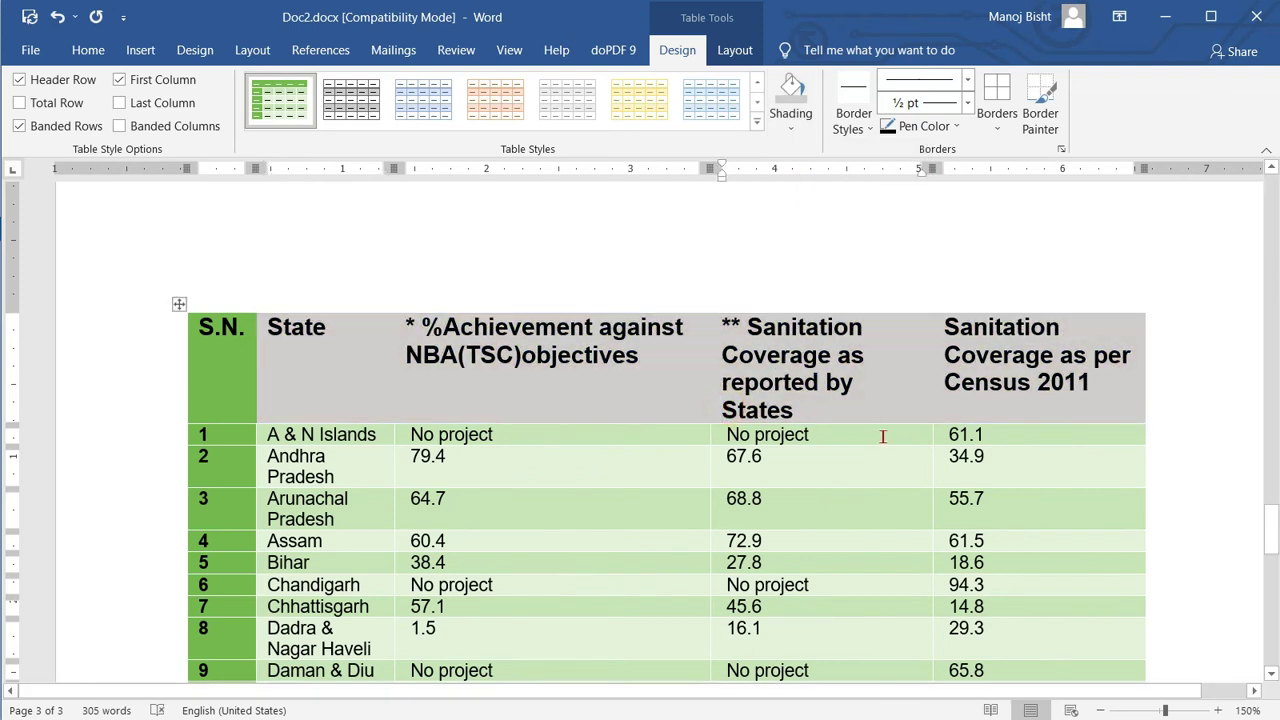
{"action": "left_click", "coordinate": [793, 143]}
{"action": "left_click", "coordinate": [811, 474]}
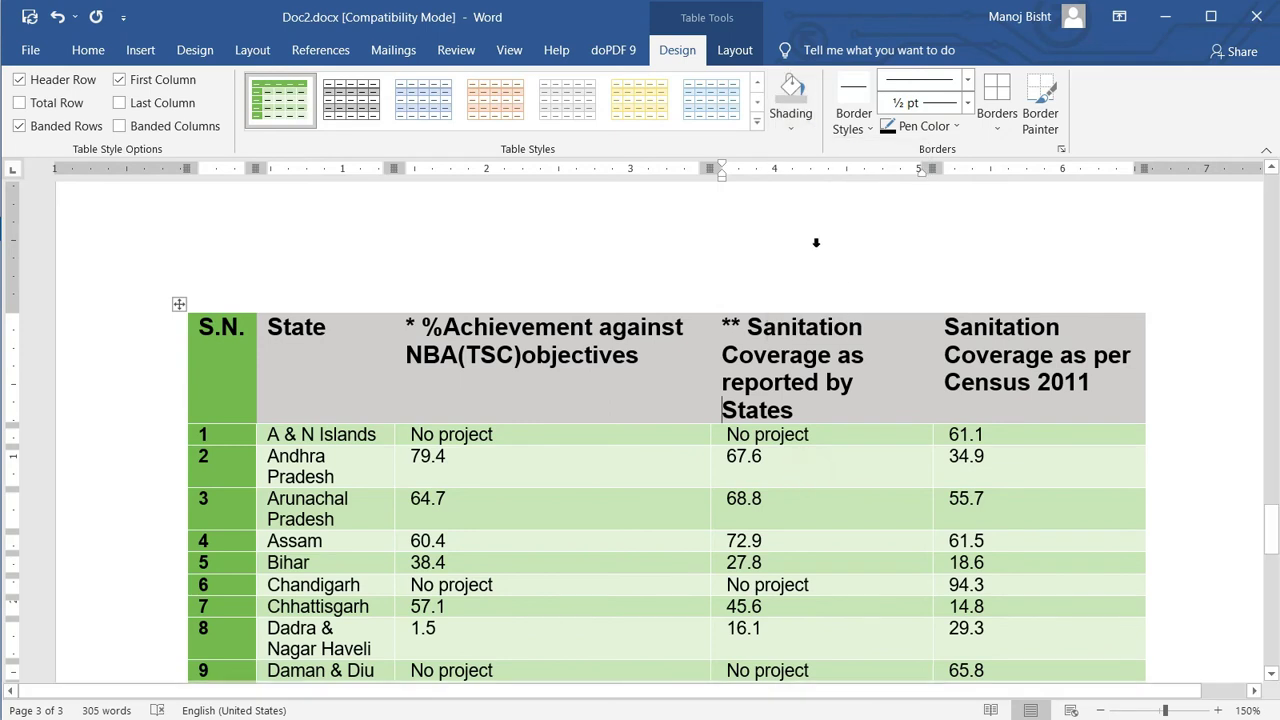
{"action": "scroll", "coordinate": [800, 491], "scroll_direction": "down", "scroll_amount": 4}
{"action": "scroll", "coordinate": [674, 437], "scroll_direction": "up", "scroll_amount": 3}
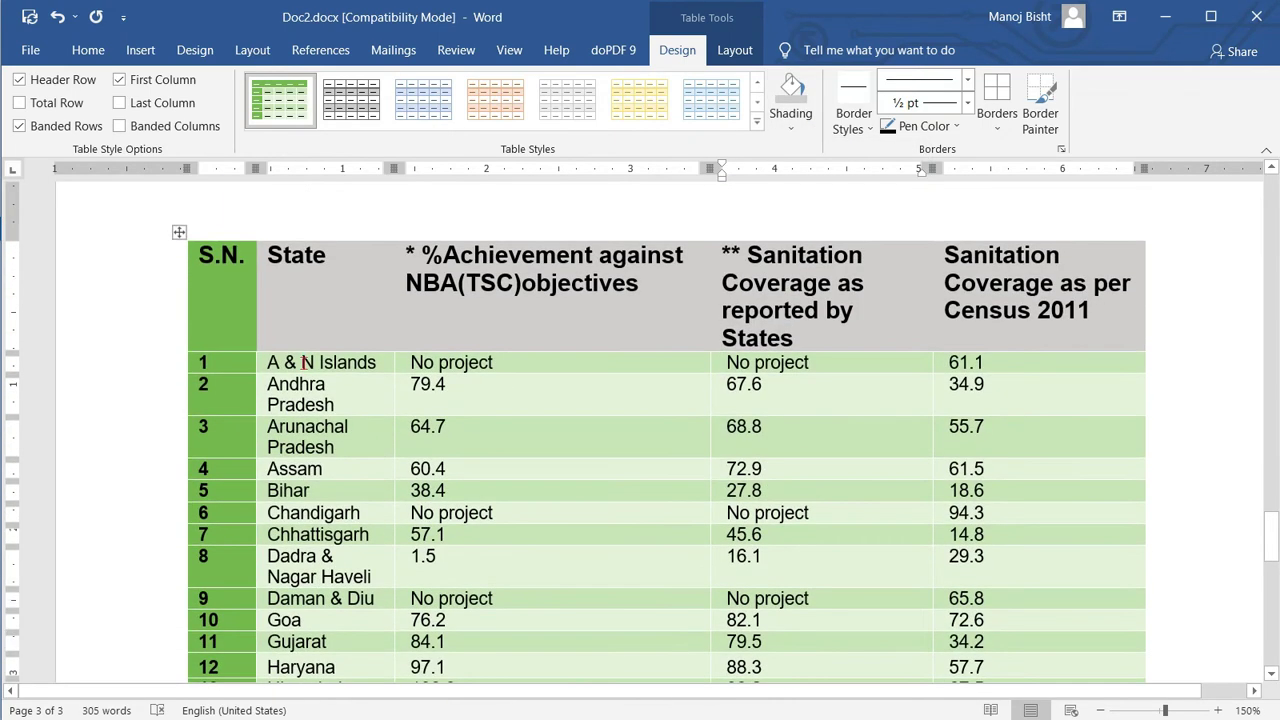
{"action": "left_click", "coordinate": [179, 232]}
{"action": "left_click", "coordinate": [792, 130]}
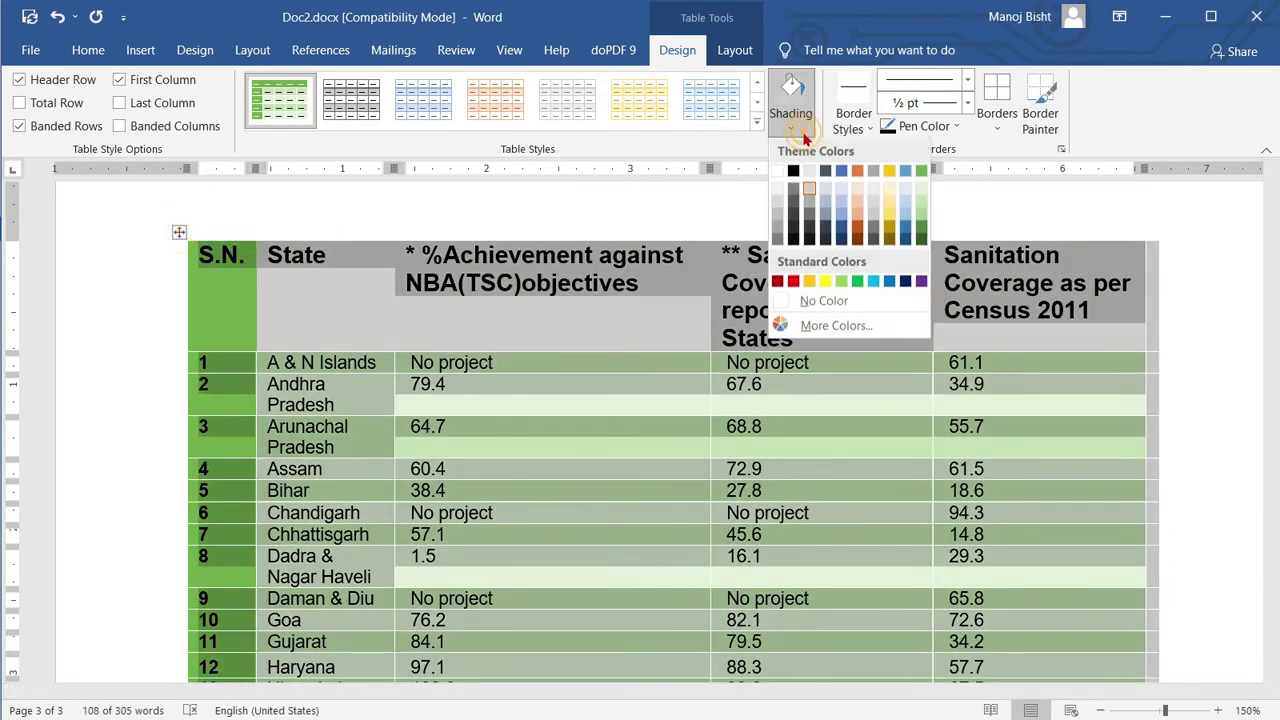
{"action": "key", "text": "Escape"}
{"action": "left_click", "coordinate": [446, 426]}
{"action": "left_click_drag", "start_coordinate": [508, 453], "coordinate": [740, 600]}
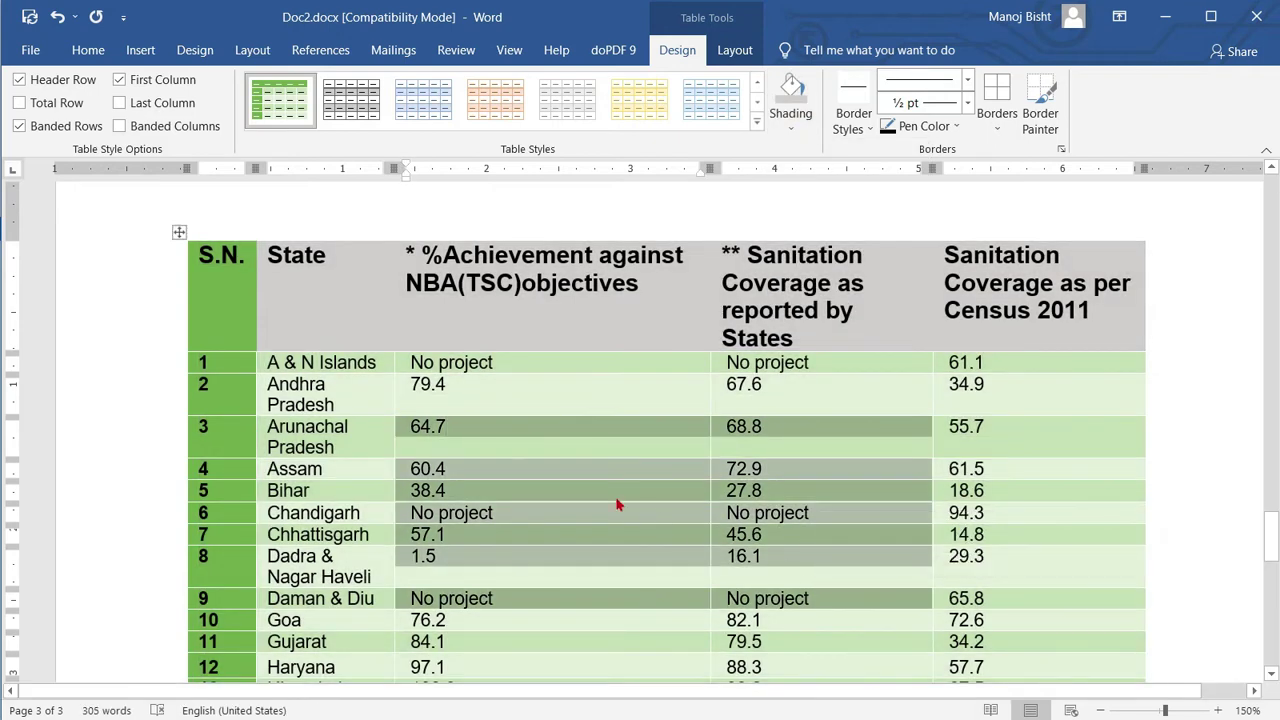
Step: Select the whole sanitation table and try blue and magenta from the standard colors as its shading
{"action": "left_click", "coordinate": [176, 233]}
{"action": "left_click", "coordinate": [800, 129]}
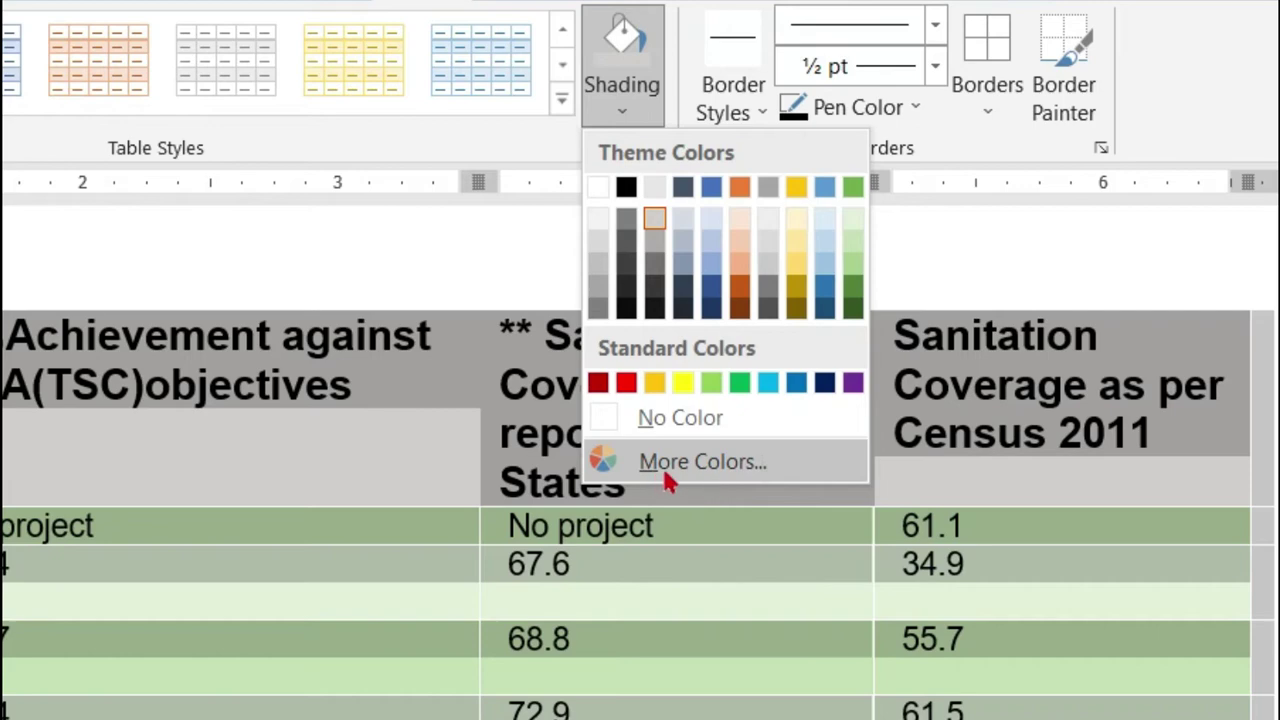
{"action": "left_click", "coordinate": [686, 464]}
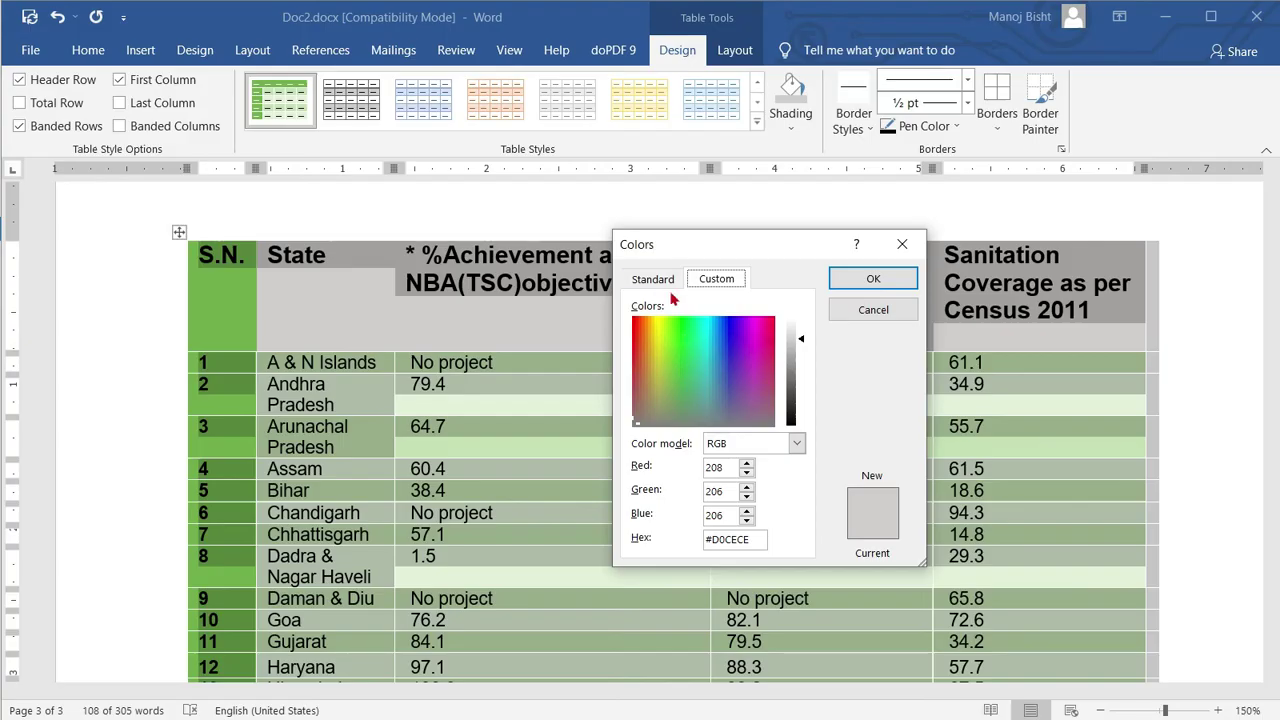
{"action": "left_click", "coordinate": [654, 281]}
{"action": "left_click", "coordinate": [725, 372]}
{"action": "left_click", "coordinate": [728, 344]}
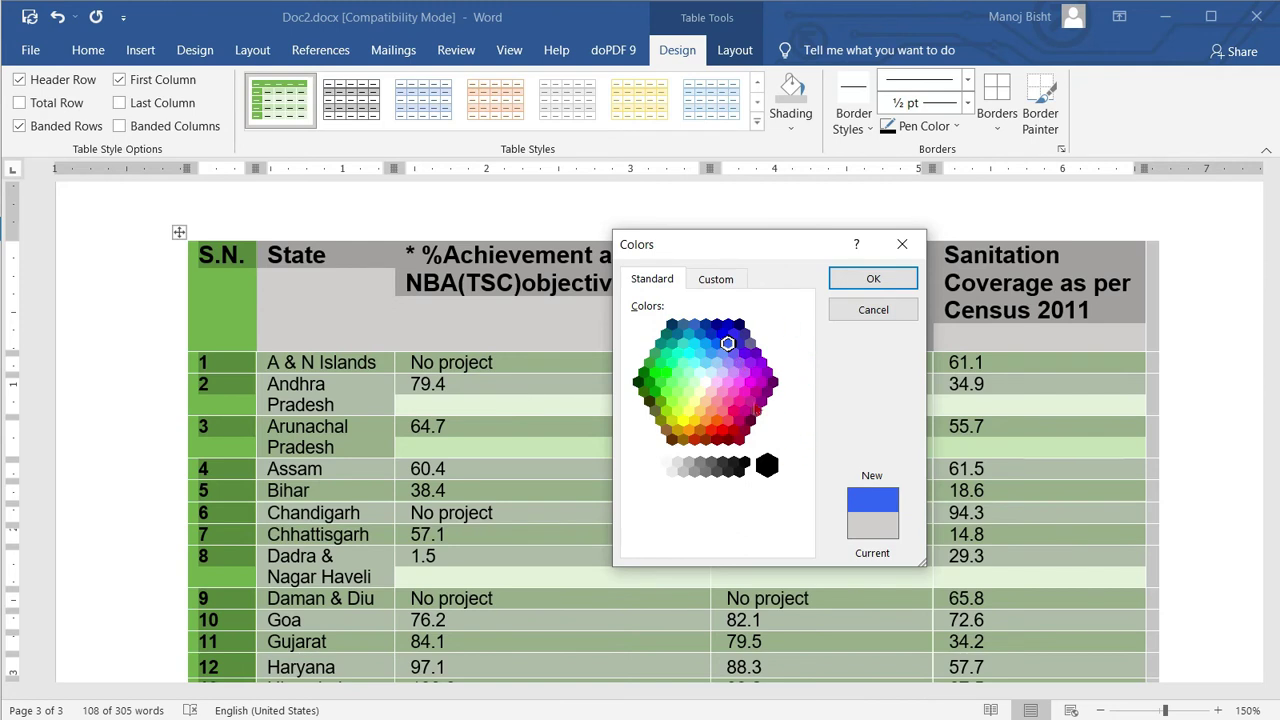
{"action": "left_click", "coordinate": [739, 401]}
{"action": "left_click", "coordinate": [764, 380]}
{"action": "left_click", "coordinate": [750, 382]}
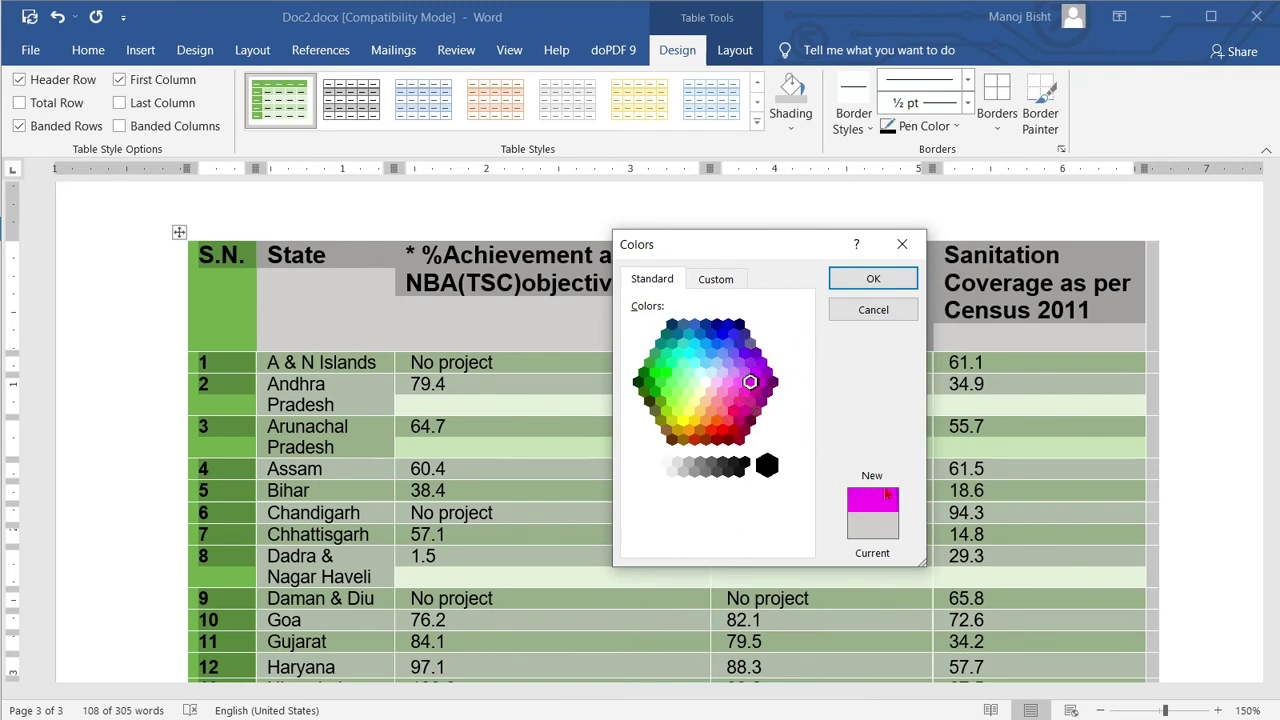
Step: Shade the whole table with a custom bright green, and undo the table and header shading
{"action": "left_click", "coordinate": [694, 284]}
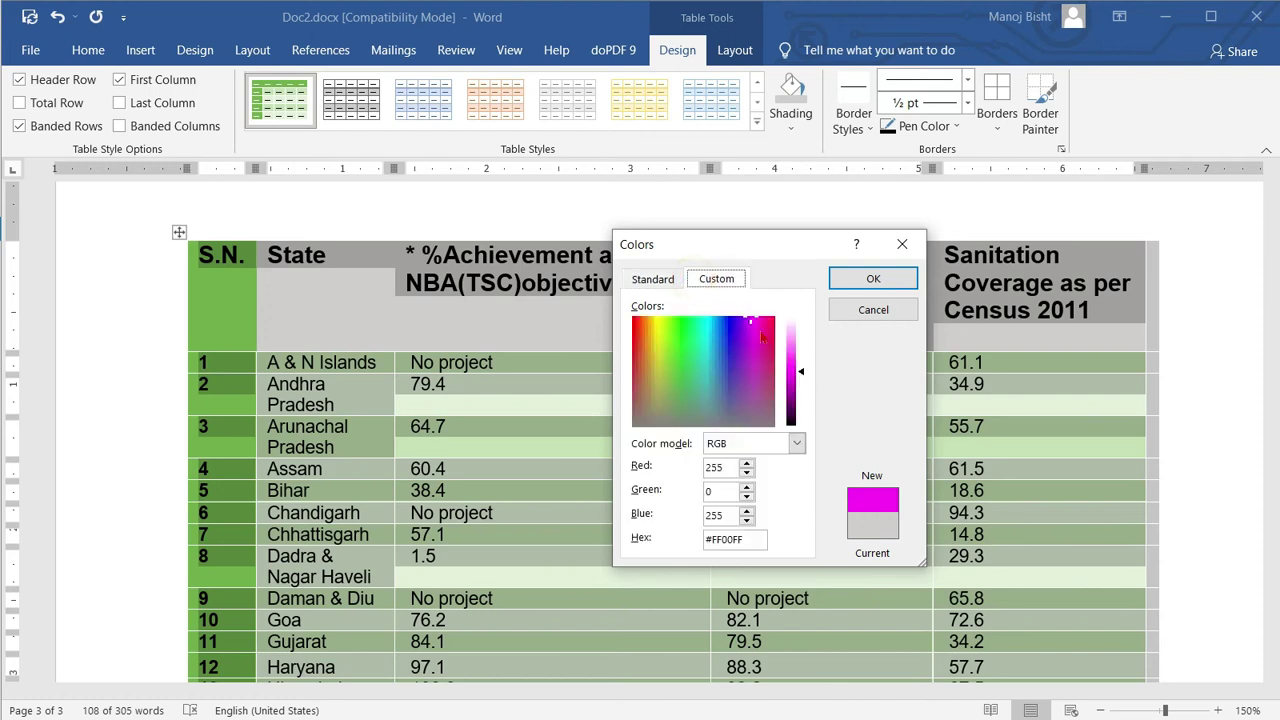
{"action": "mouse_move", "coordinate": [805, 368]}
{"action": "left_mouse_down"}
{"action": "mouse_move", "coordinate": [797, 342]}
{"action": "mouse_move", "coordinate": [801, 382]}
{"action": "left_mouse_up"}
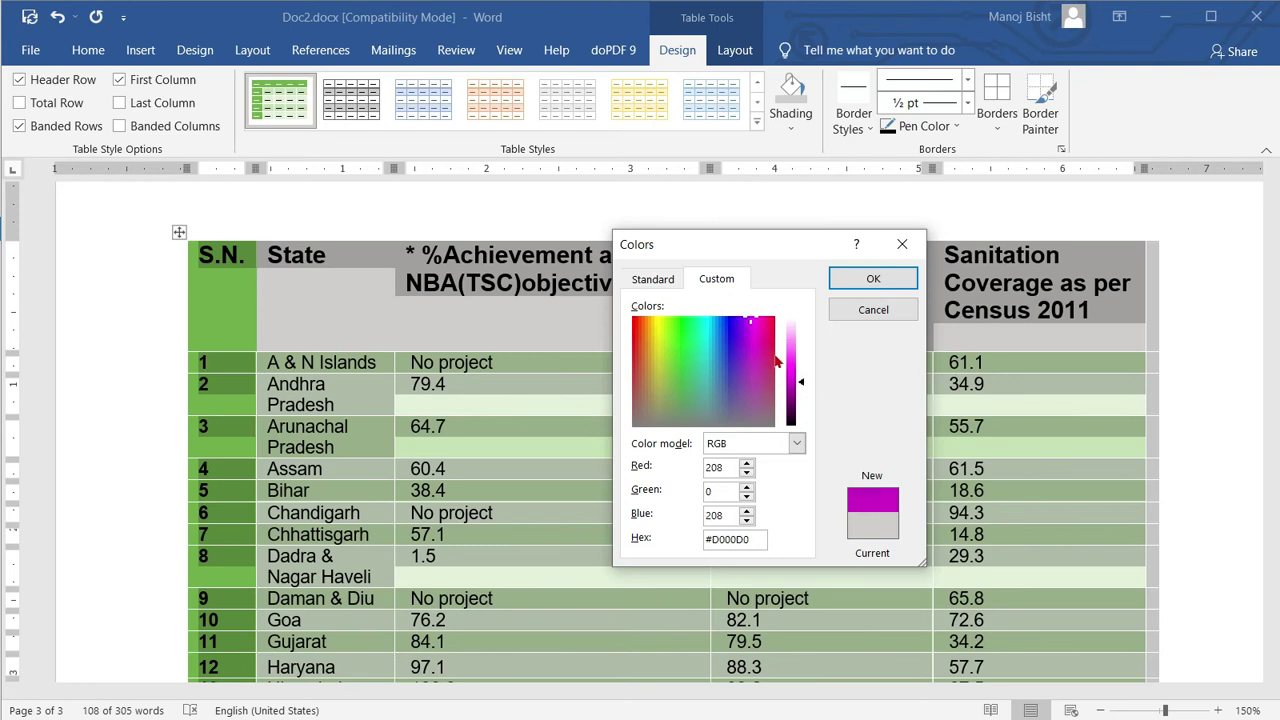
{"action": "left_click", "coordinate": [668, 330]}
{"action": "mouse_move", "coordinate": [670, 336]}
{"action": "left_mouse_down"}
{"action": "mouse_move", "coordinate": [664, 350]}
{"action": "mouse_move", "coordinate": [687, 346]}
{"action": "left_mouse_up"}
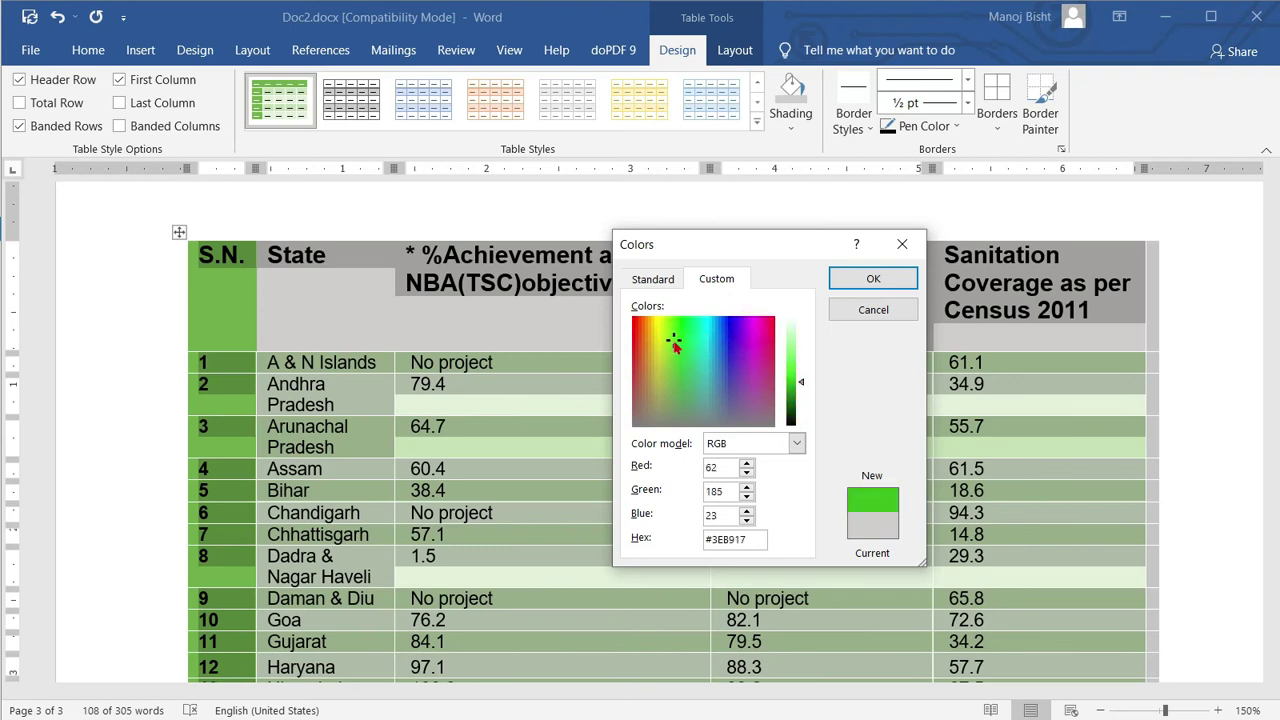
{"action": "left_click", "coordinate": [874, 280]}
{"action": "scroll", "coordinate": [862, 368], "scroll_direction": "down", "scroll_amount": 5}
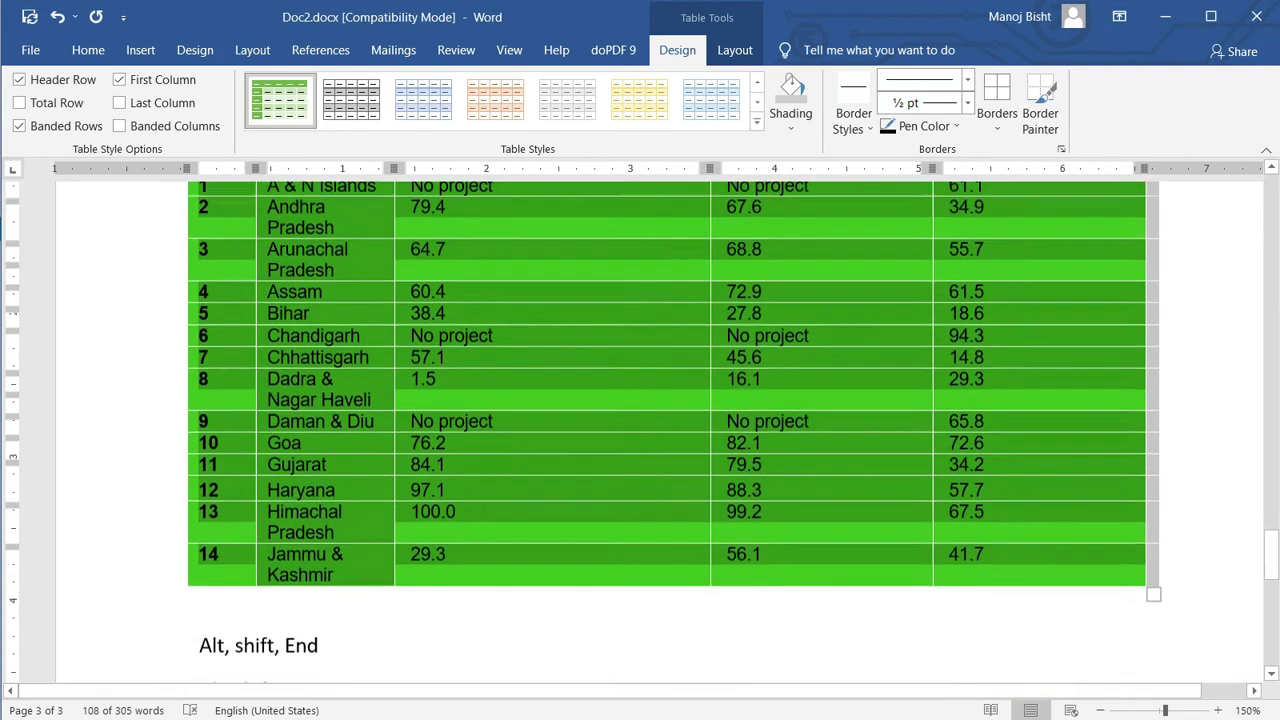
{"action": "scroll", "coordinate": [706, 363], "scroll_direction": "up", "scroll_amount": 4}
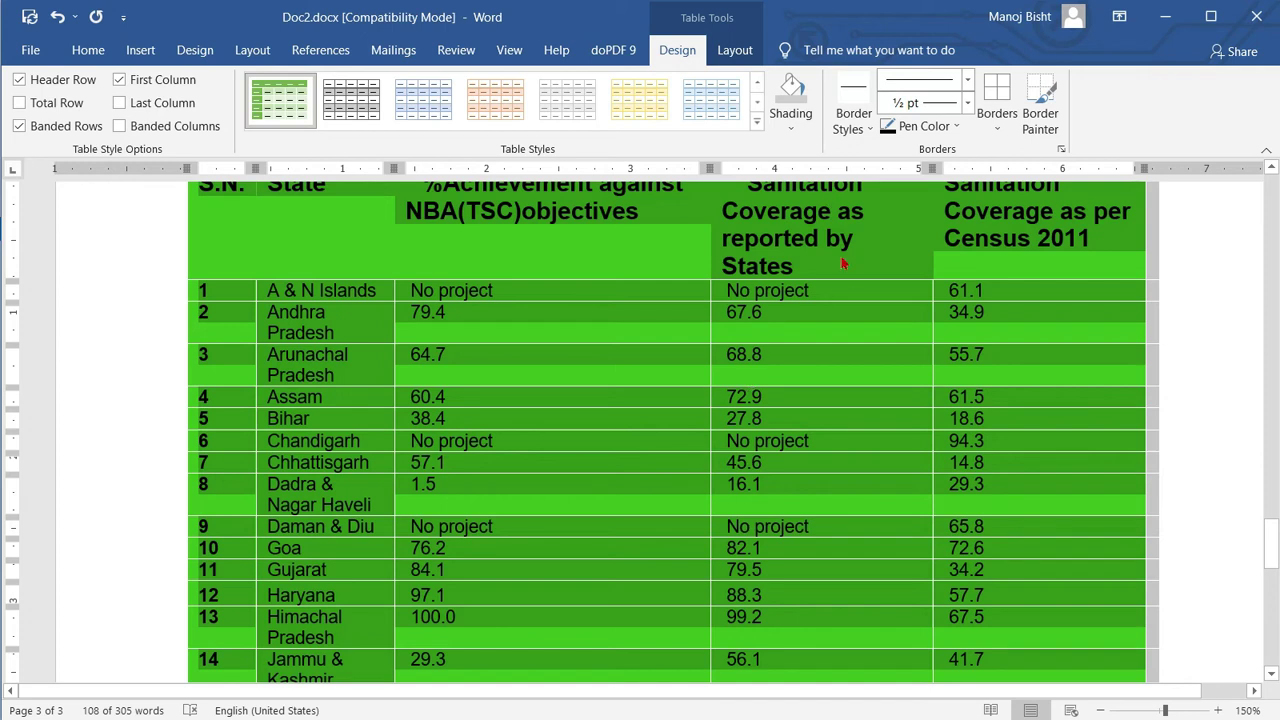
{"action": "left_click", "coordinate": [820, 327]}
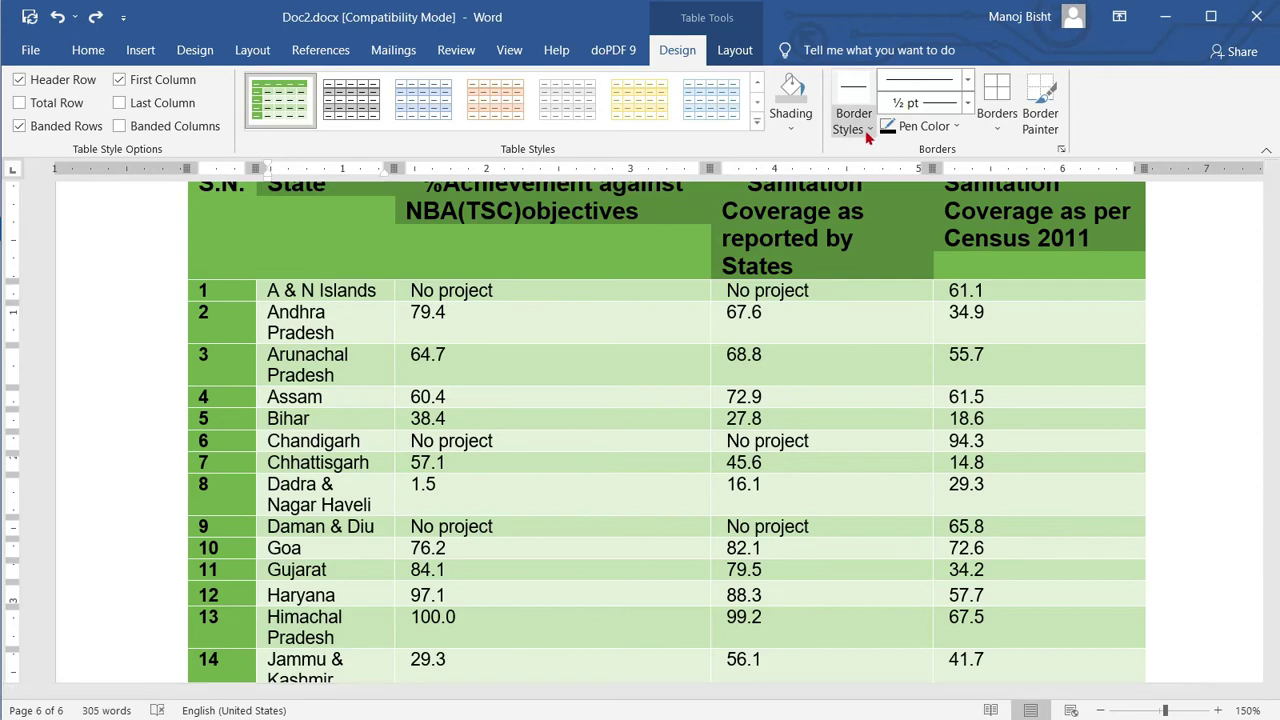
Step: Select the cells of rows 2 to 8 in the achievement and state-reported coverage columns, and view the theme border styles
{"action": "left_click", "coordinate": [866, 130]}
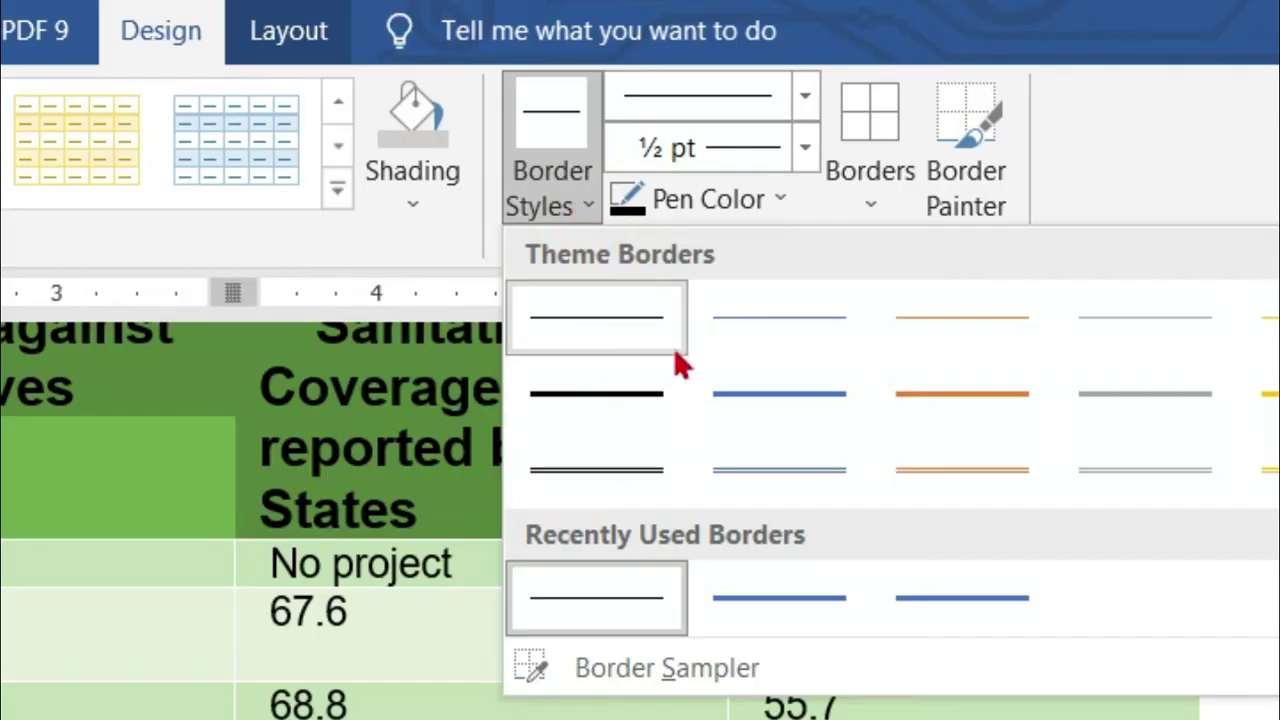
{"action": "left_click", "coordinate": [582, 590]}
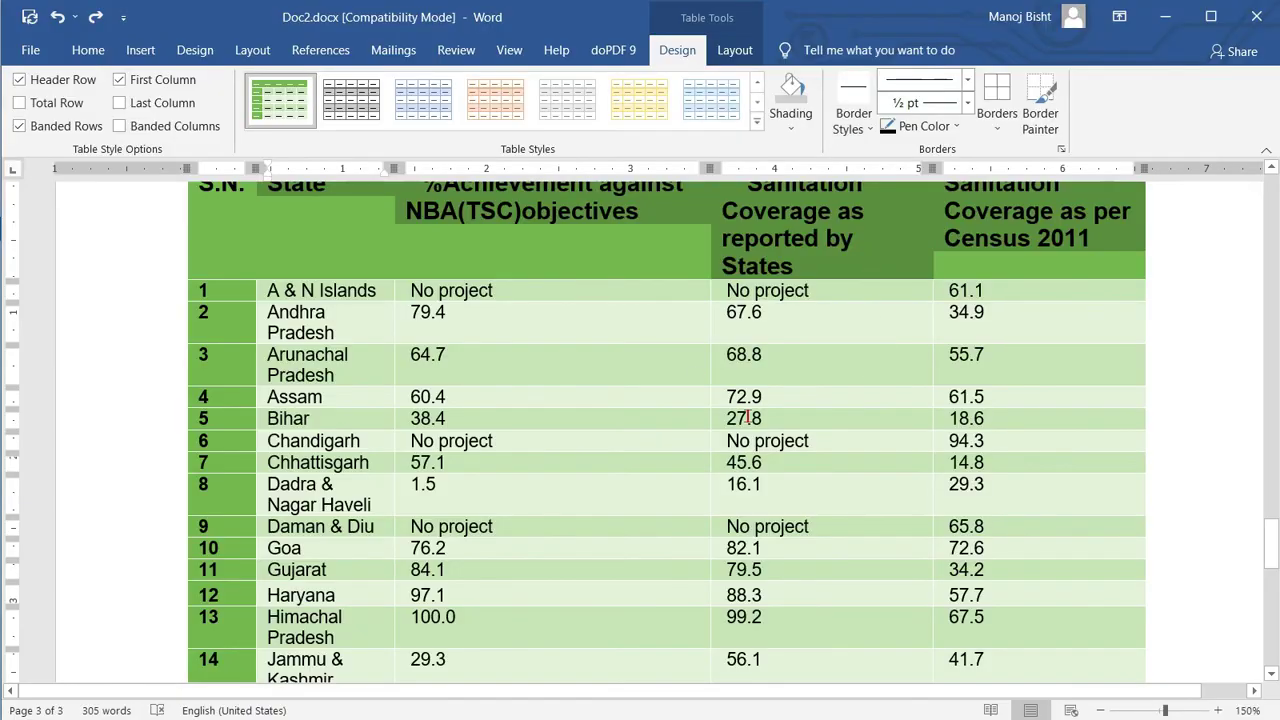
{"action": "left_click_drag", "start_coordinate": [609, 311], "coordinate": [850, 492]}
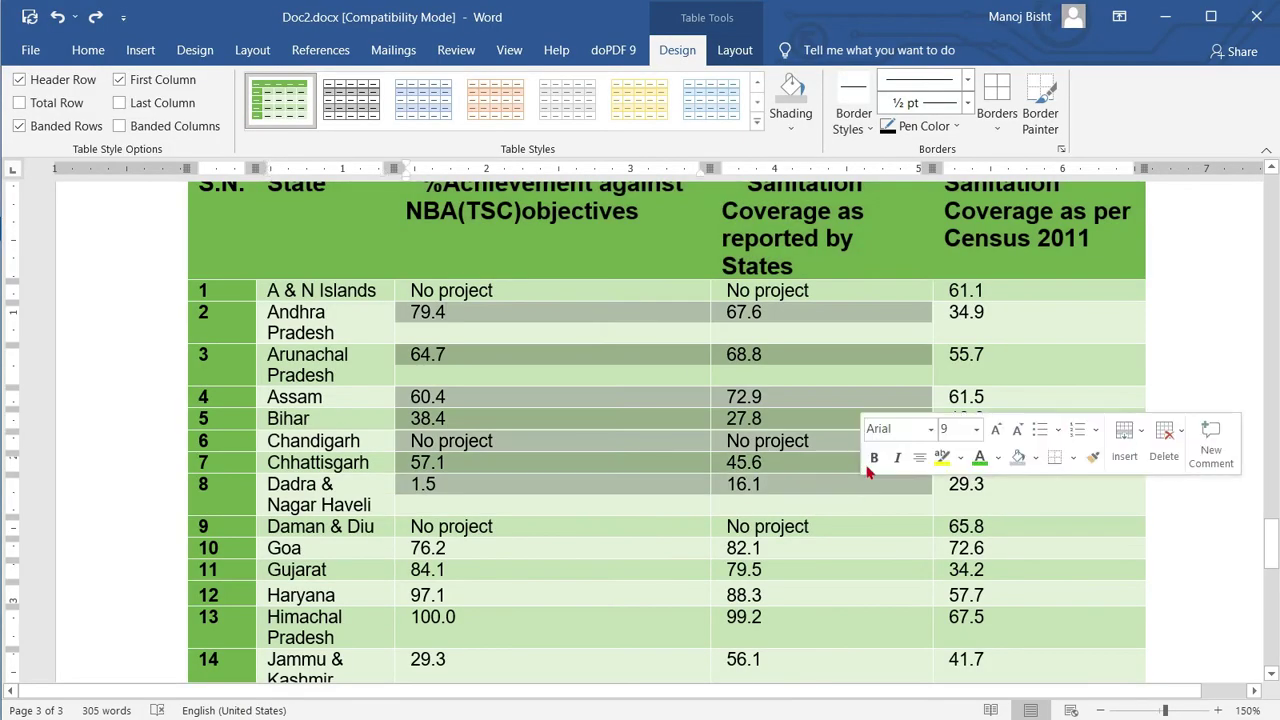
{"action": "left_click", "coordinate": [870, 140]}
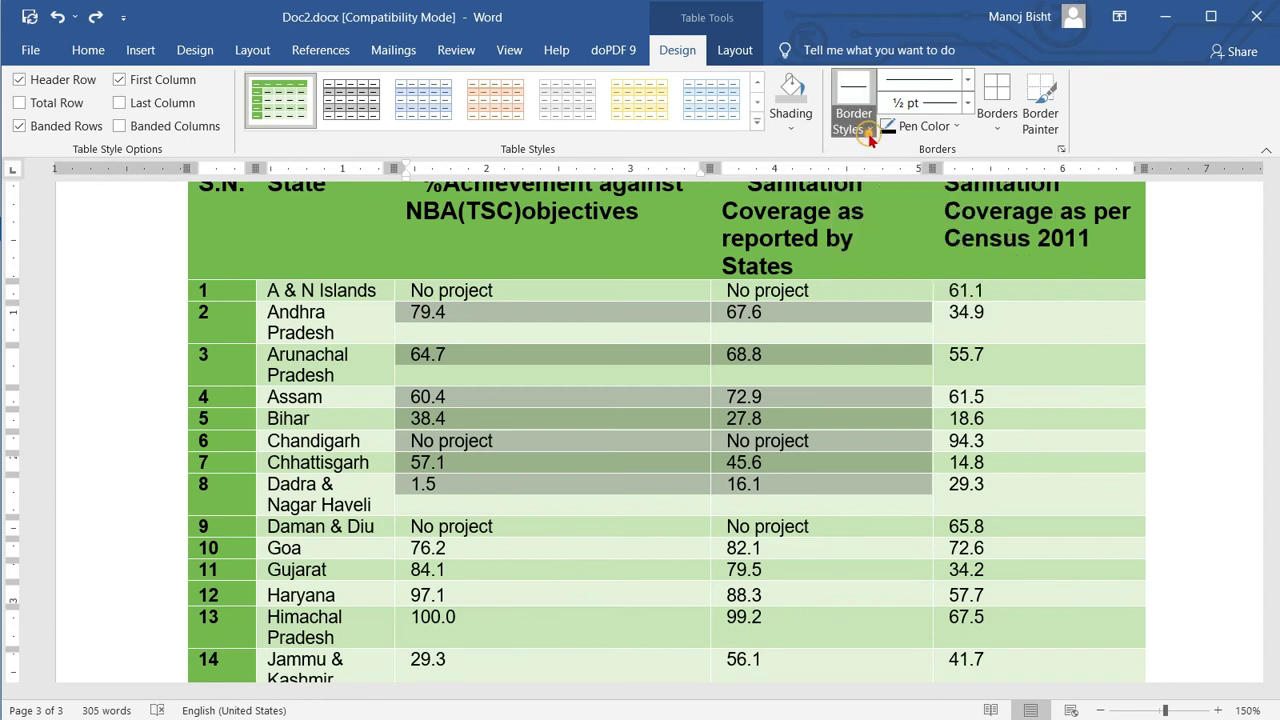
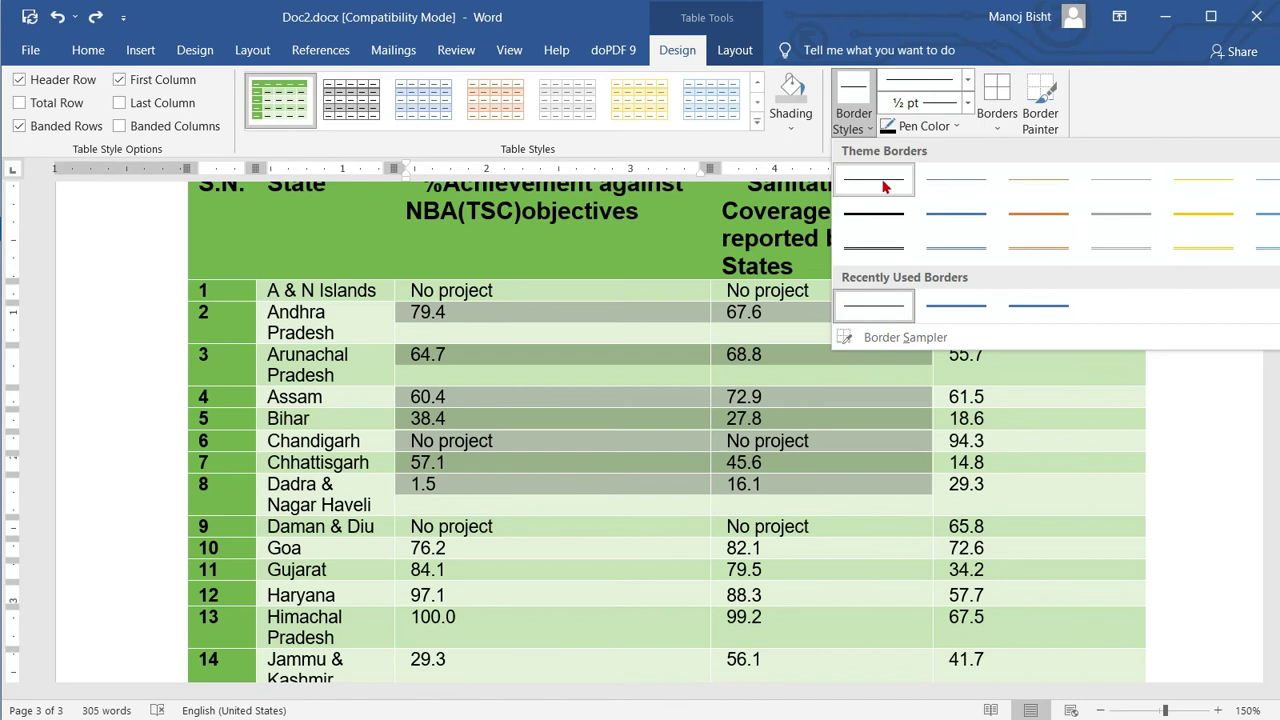
{"action": "left_click", "coordinate": [885, 214]}
{"action": "left_click", "coordinate": [1151, 113]}
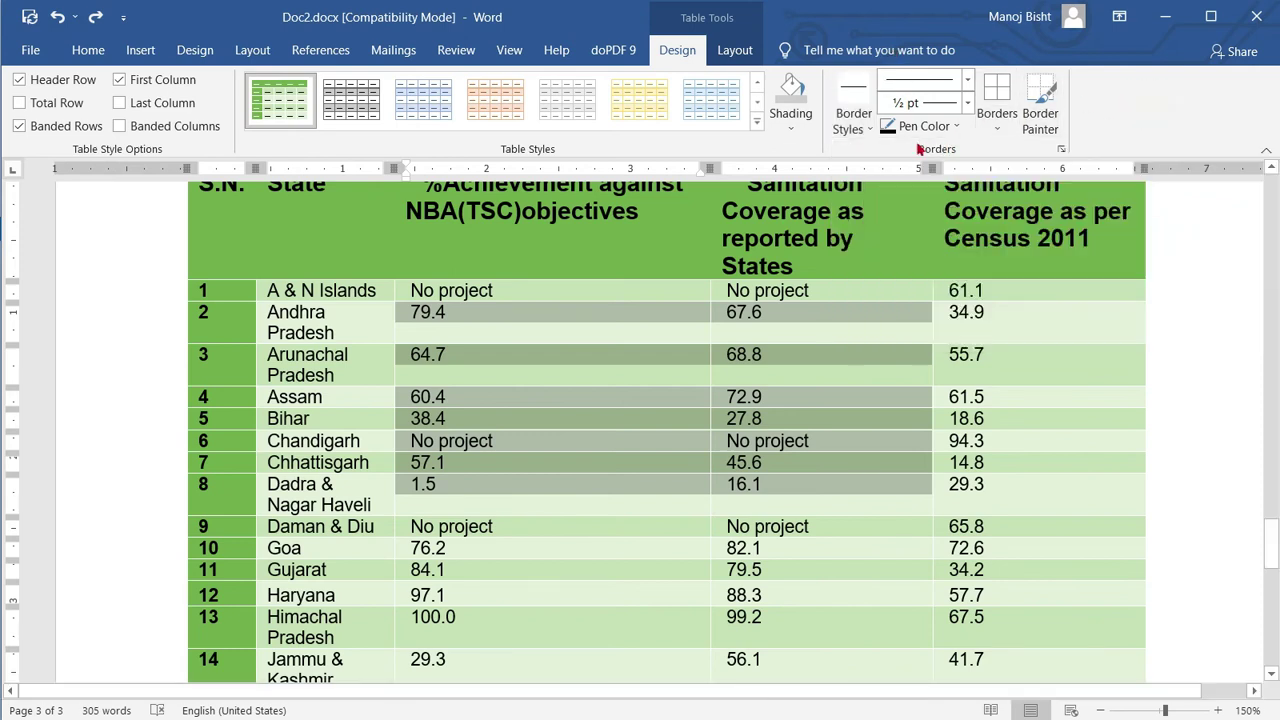
Step: Set the border line to the diagonal-striped 3 pt style and preview All Borders on the selected cells
{"action": "left_click", "coordinate": [968, 80]}
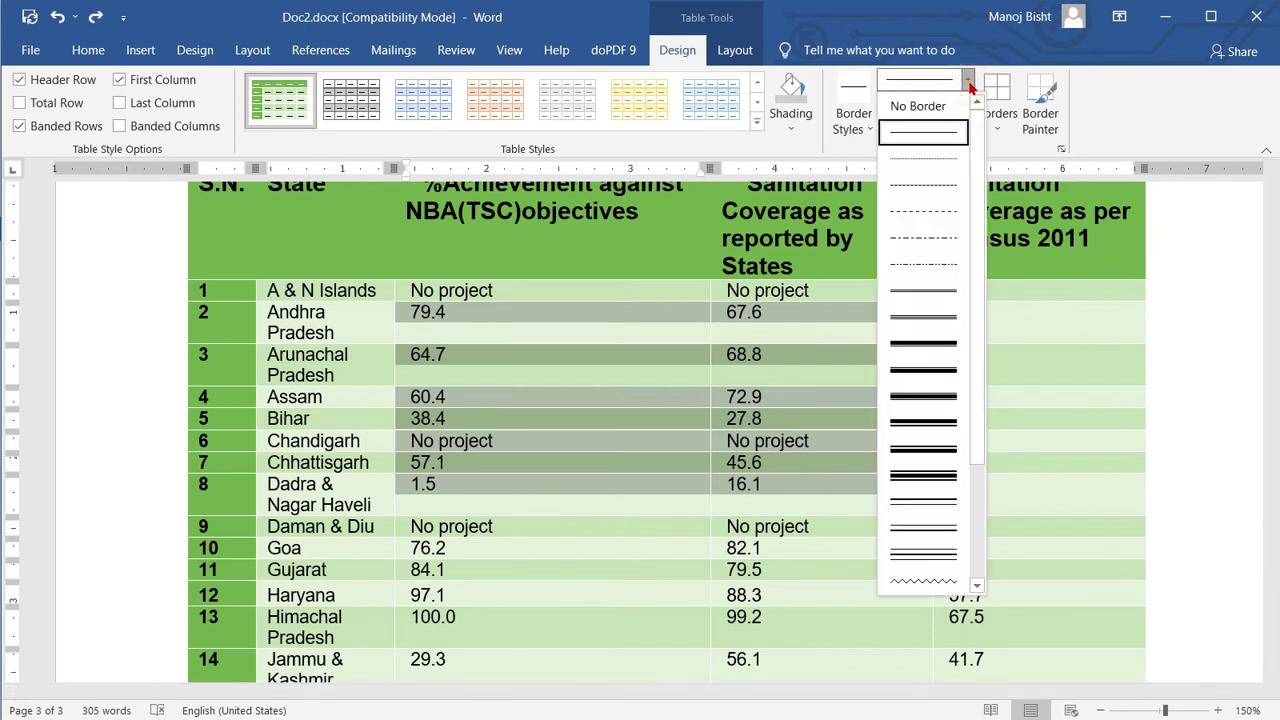
{"action": "left_click", "coordinate": [970, 88]}
{"action": "left_click", "coordinate": [968, 82]}
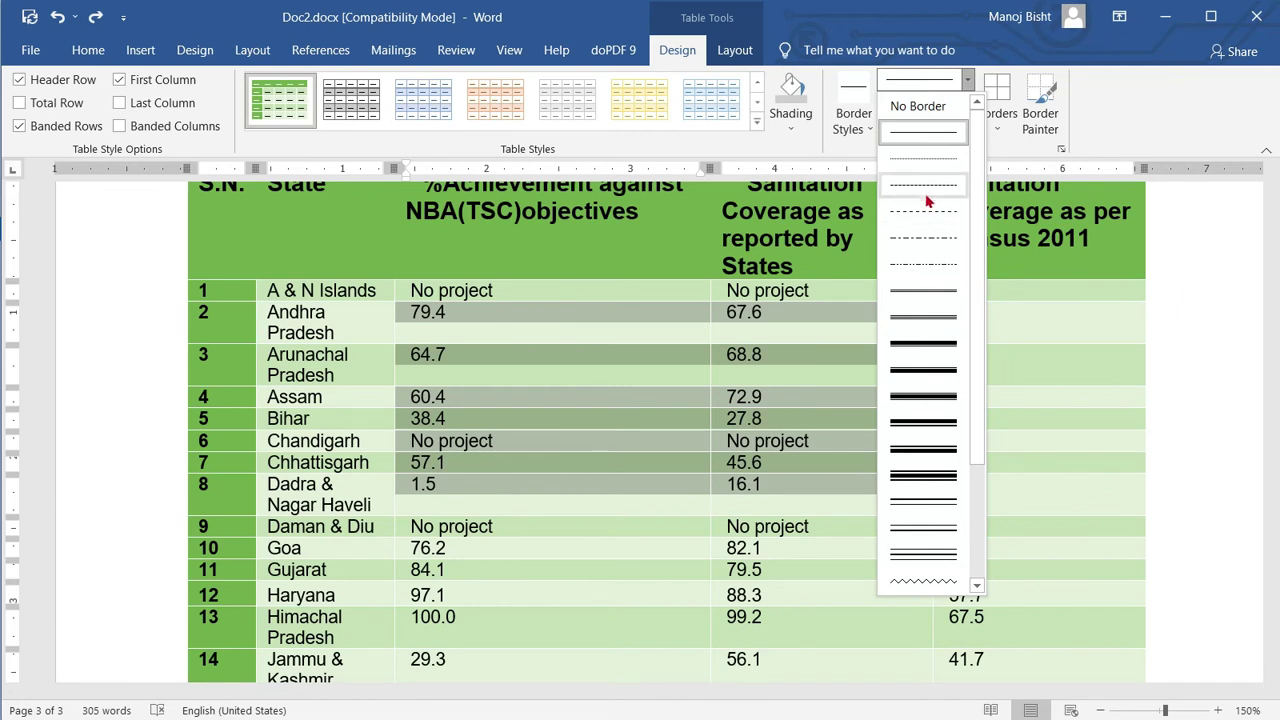
{"action": "scroll", "coordinate": [918, 206], "scroll_direction": "down", "scroll_amount": 2}
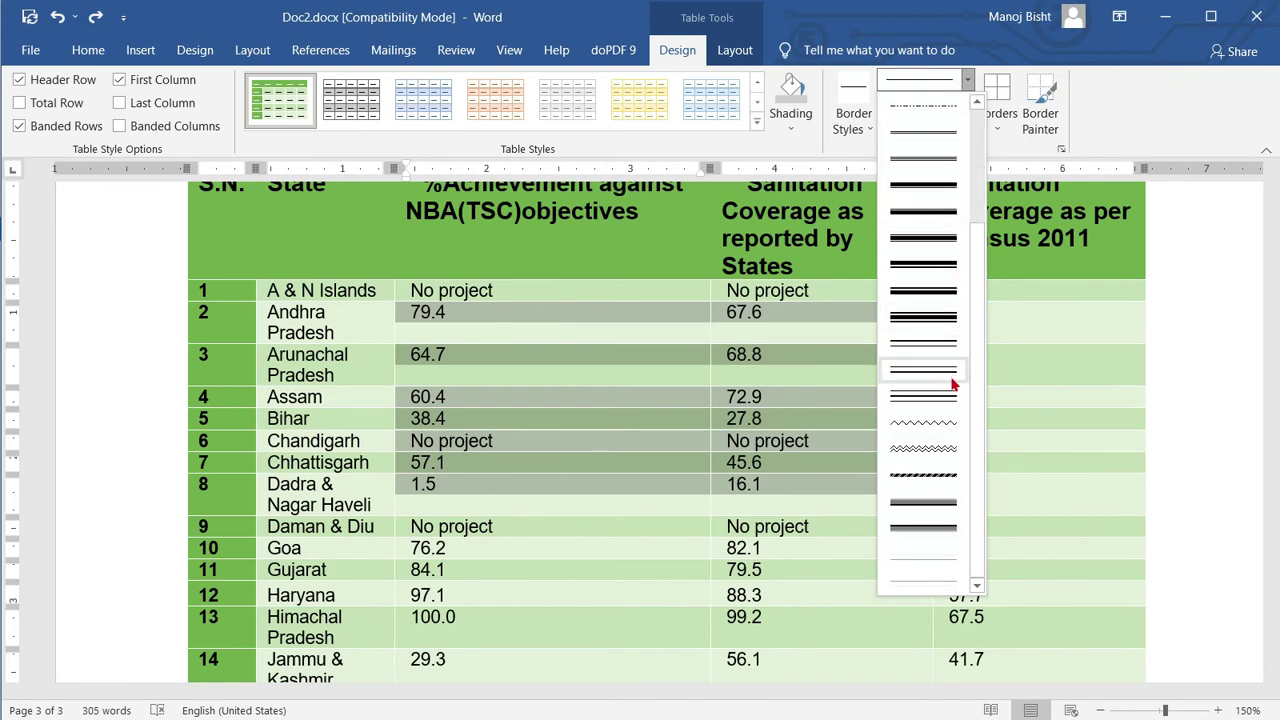
{"action": "left_click", "coordinate": [928, 478]}
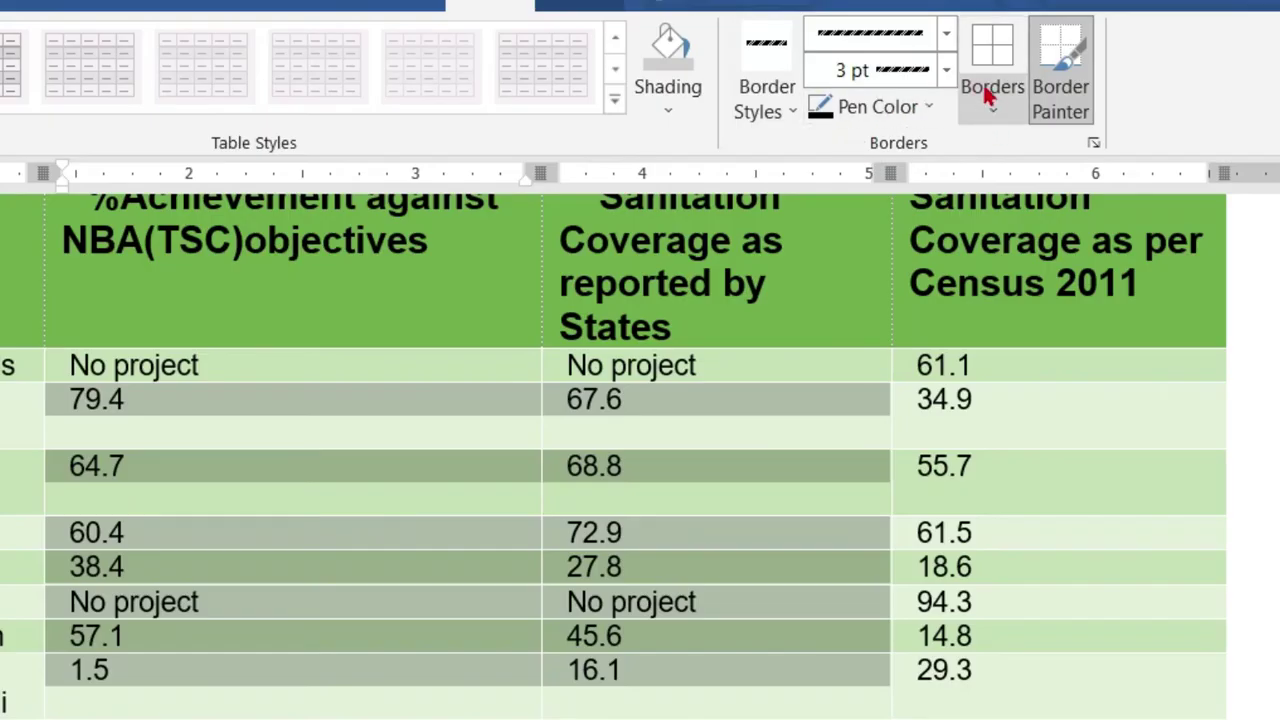
{"action": "left_click", "coordinate": [990, 112]}
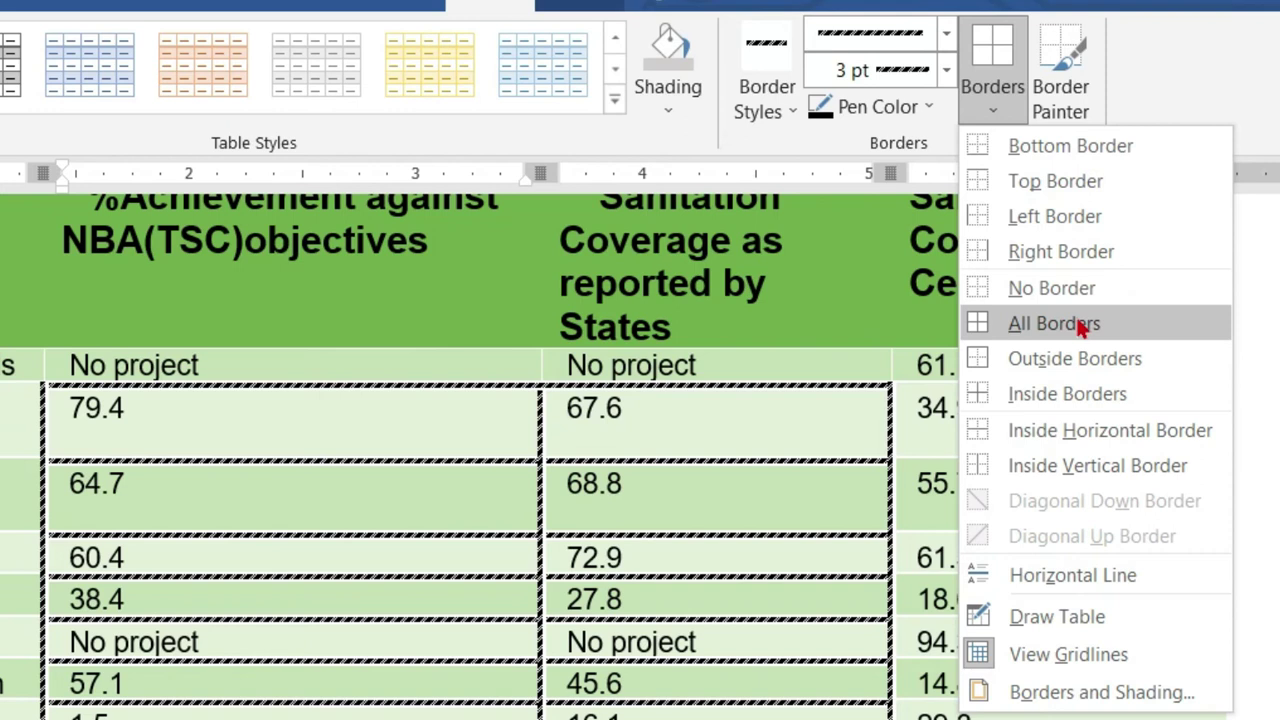
Step: Browse the border line styles and set the line style to a single solid line
{"action": "left_click", "coordinate": [945, 34]}
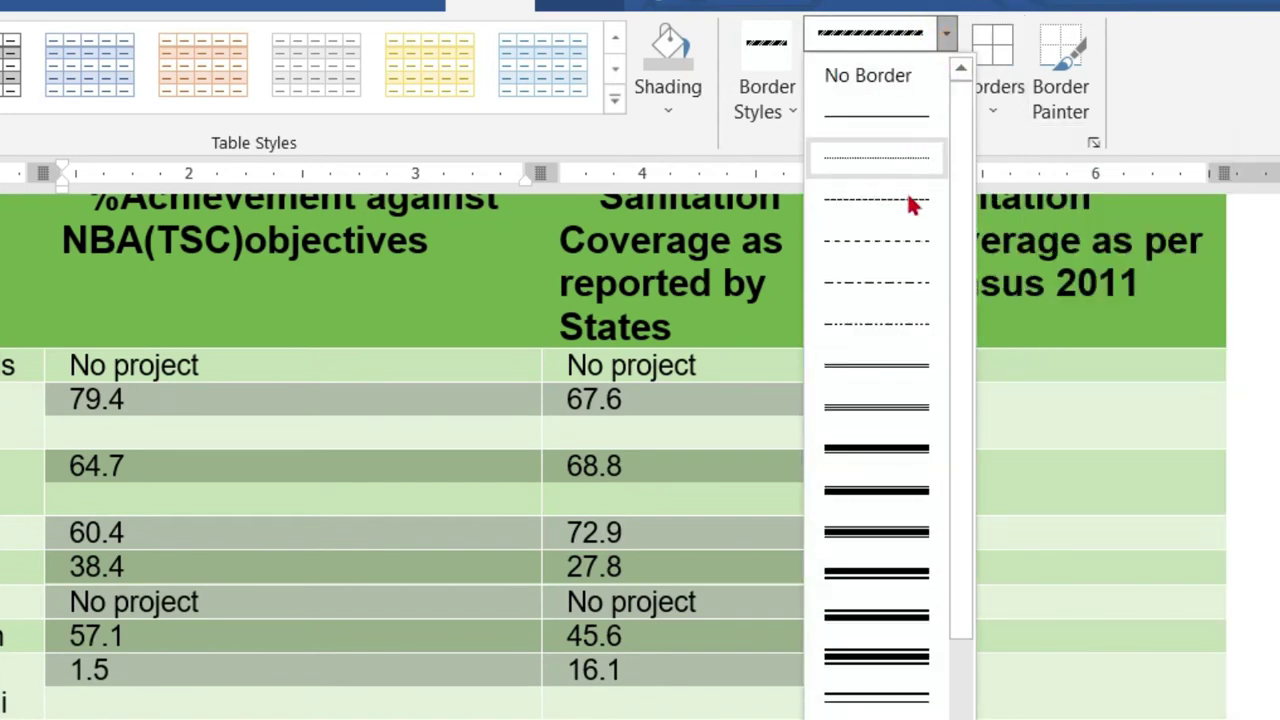
{"action": "scroll", "coordinate": [903, 490], "scroll_direction": "down", "scroll_amount": 3}
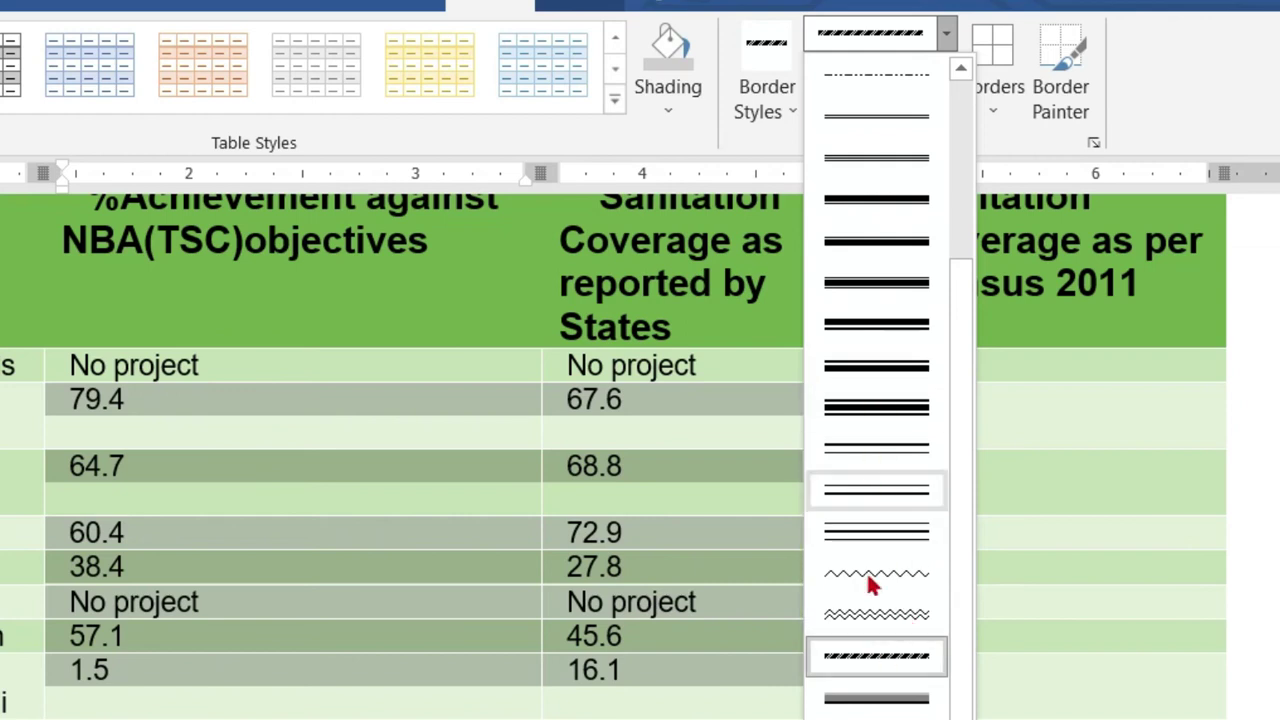
{"action": "scroll", "coordinate": [899, 185], "scroll_direction": "up", "scroll_amount": 3}
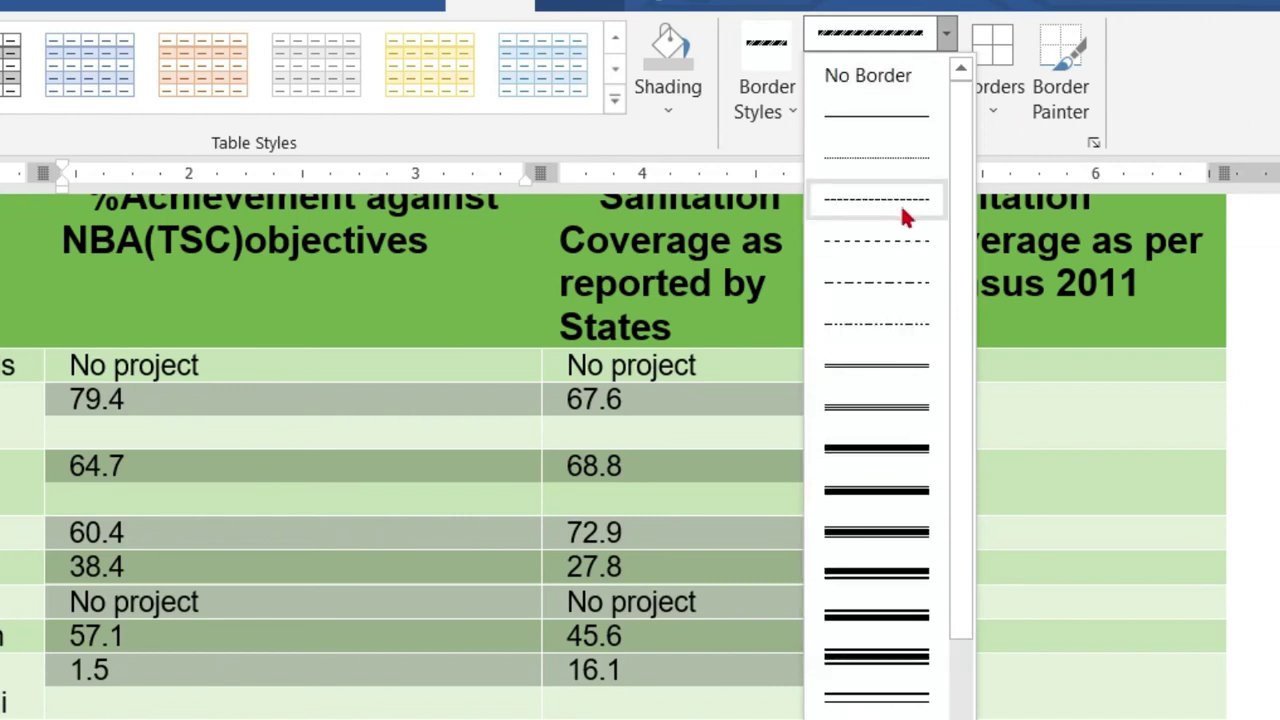
{"action": "left_click", "coordinate": [898, 118]}
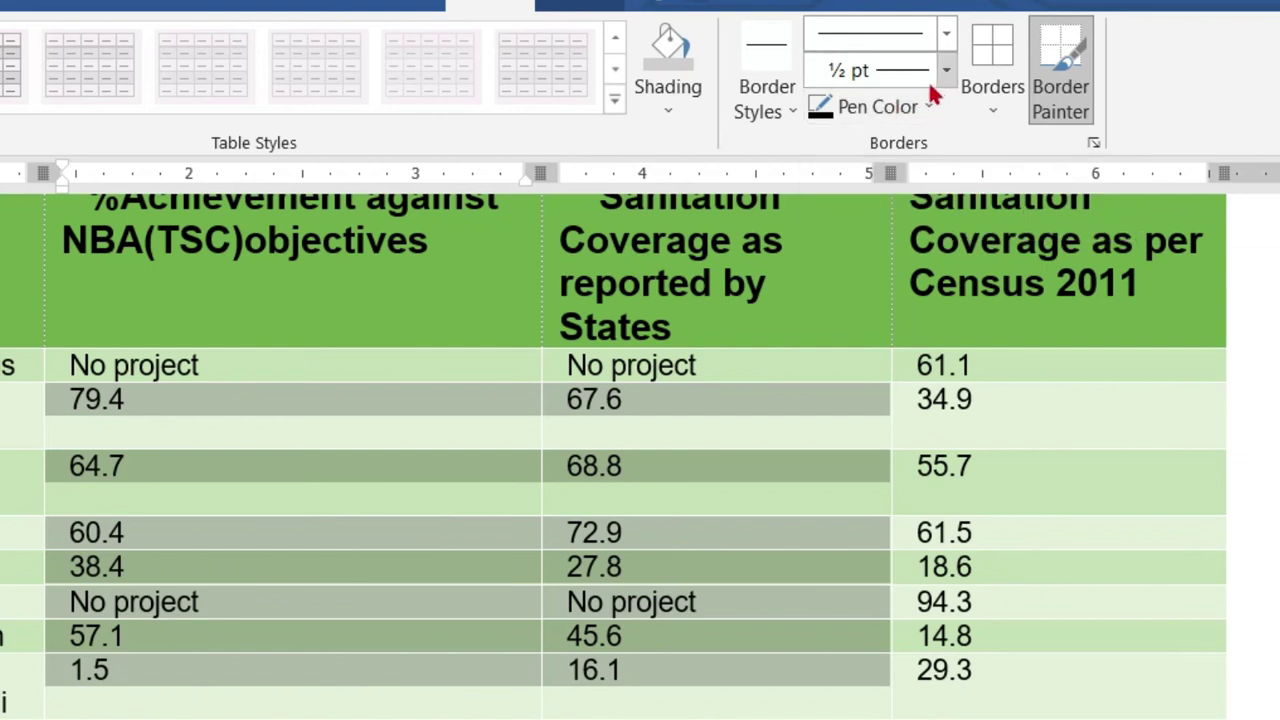
Step: Try a 6 pt border line weight, and set the weight to 1 ½ pt instead
{"action": "left_click", "coordinate": [944, 78]}
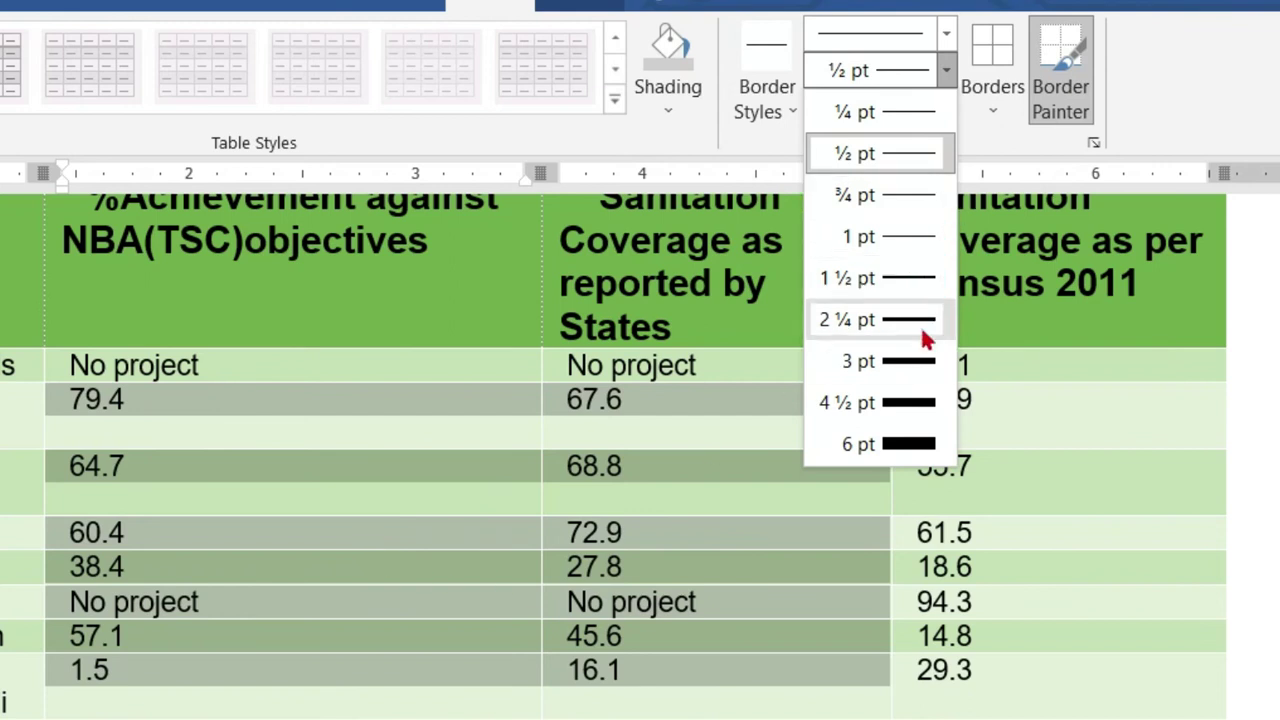
{"action": "left_click", "coordinate": [918, 444]}
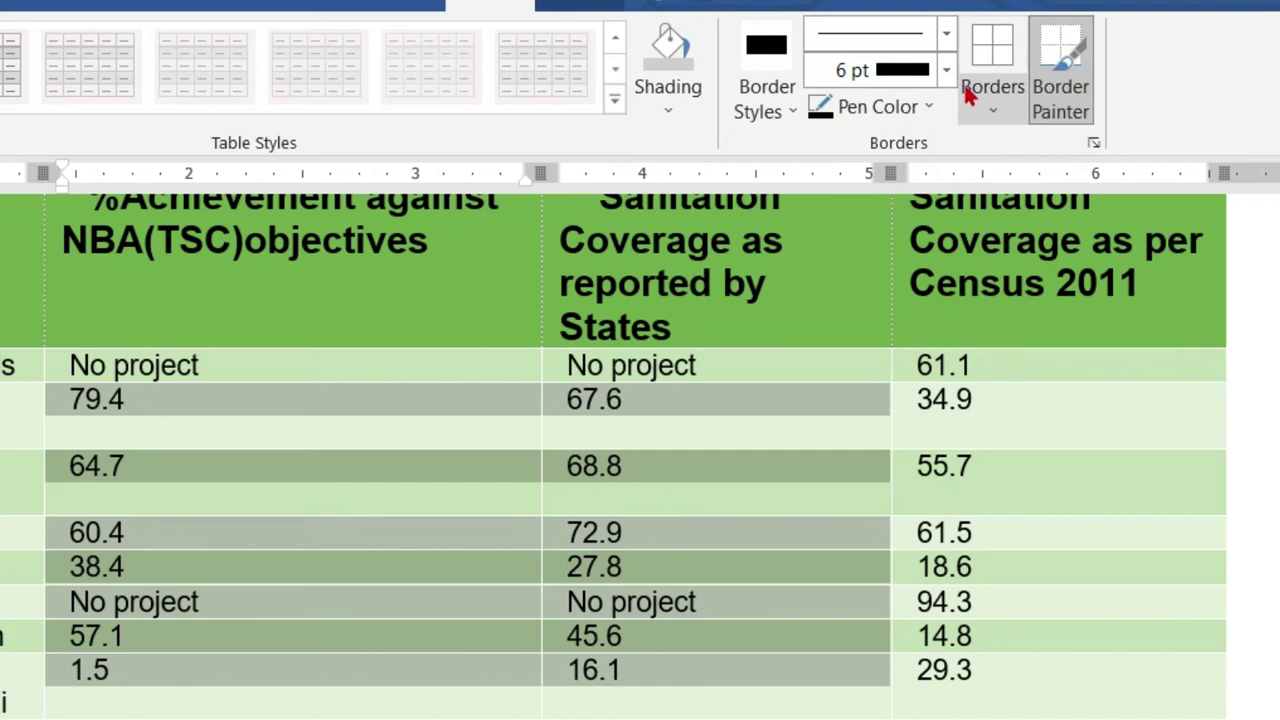
{"action": "left_click", "coordinate": [995, 100]}
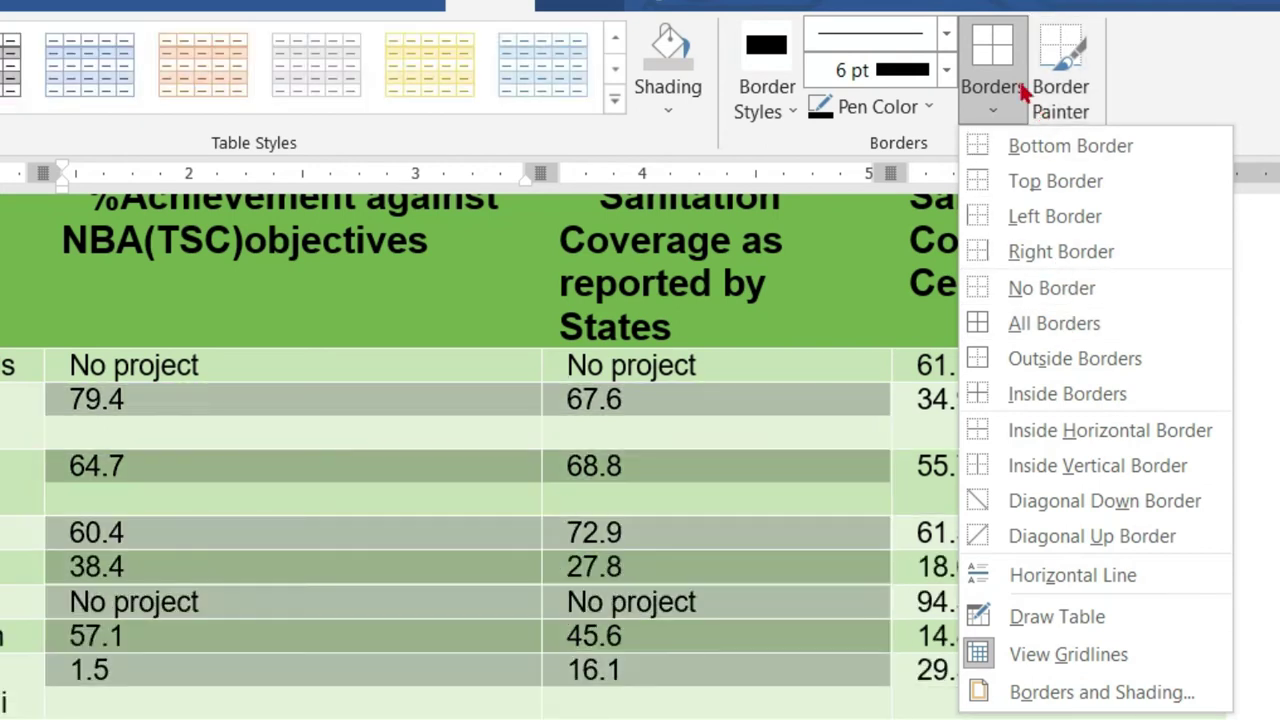
{"action": "left_click", "coordinate": [946, 70]}
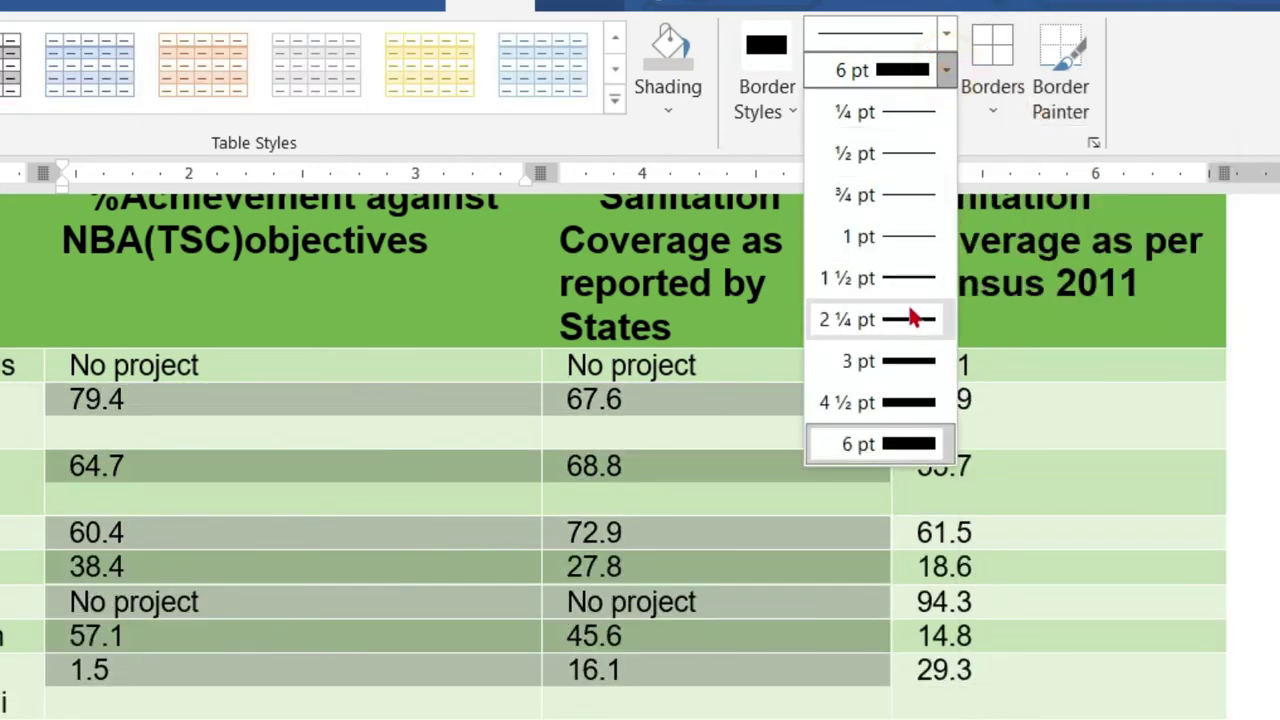
{"action": "left_click", "coordinate": [910, 288]}
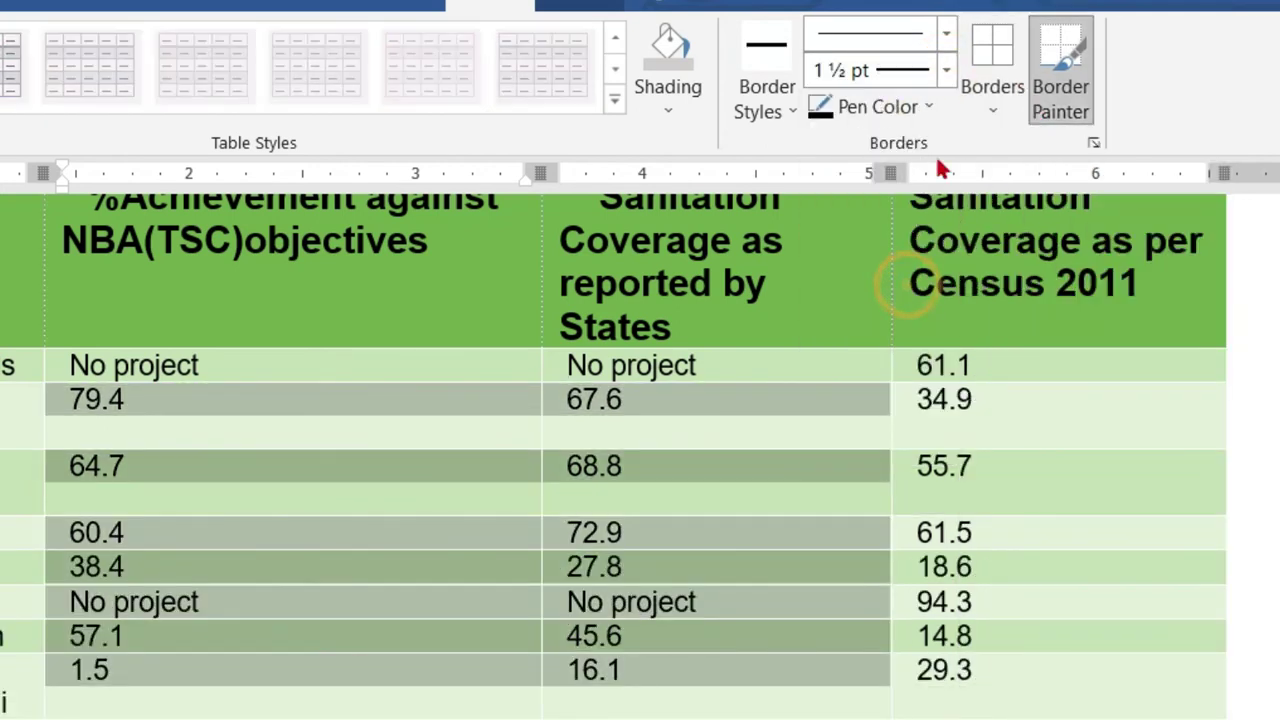
Step: Set the pen color to standard red and preview All Borders on the selected coverage cells
{"action": "left_click", "coordinate": [927, 108]}
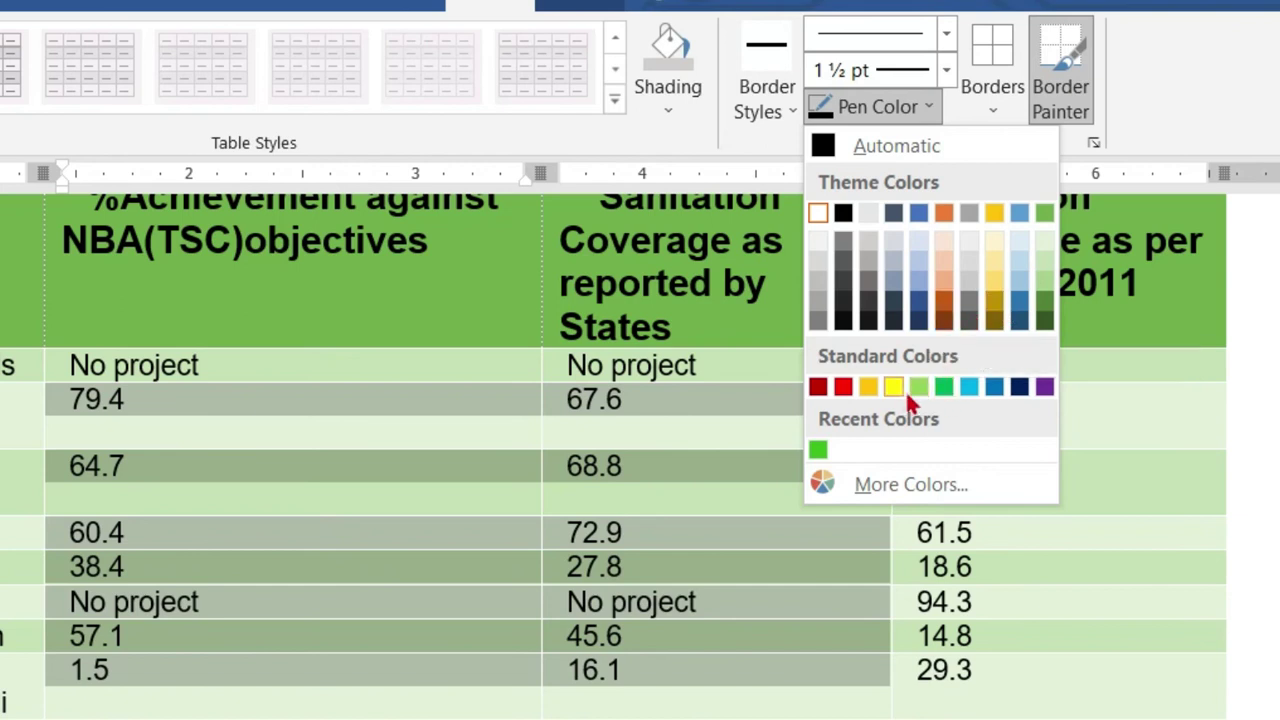
{"action": "left_click", "coordinate": [843, 388]}
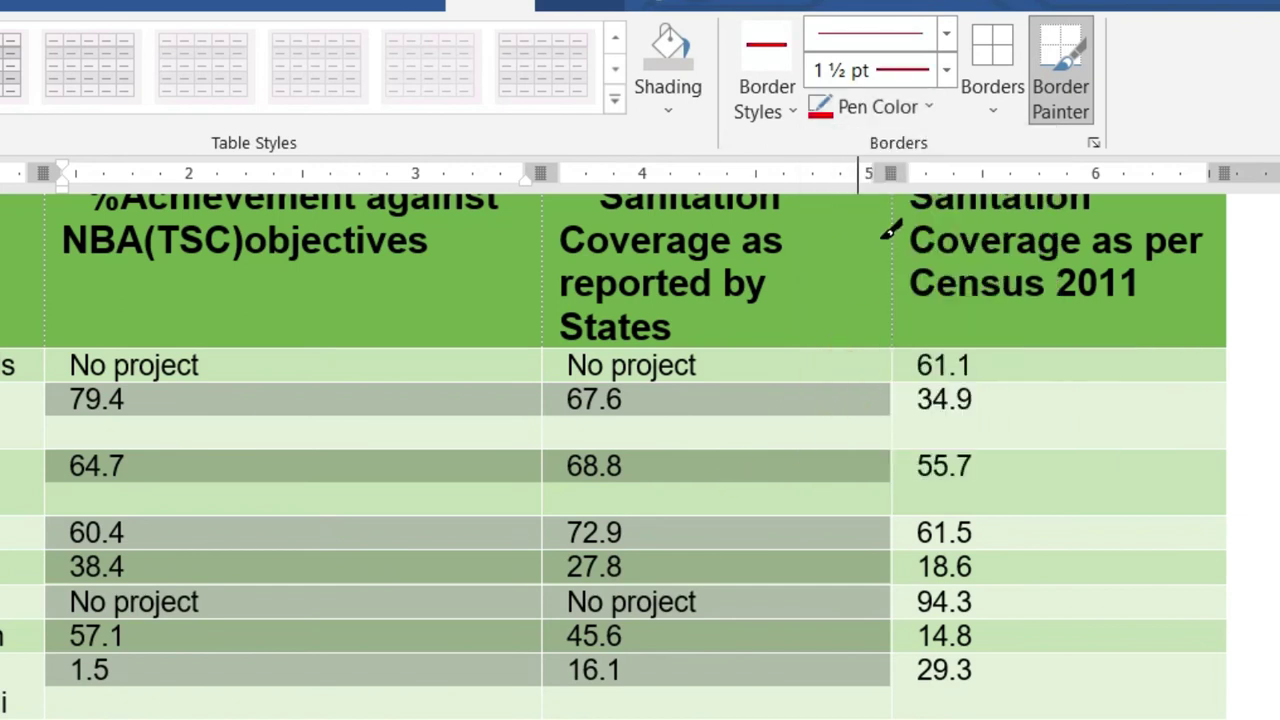
{"action": "left_click", "coordinate": [991, 92]}
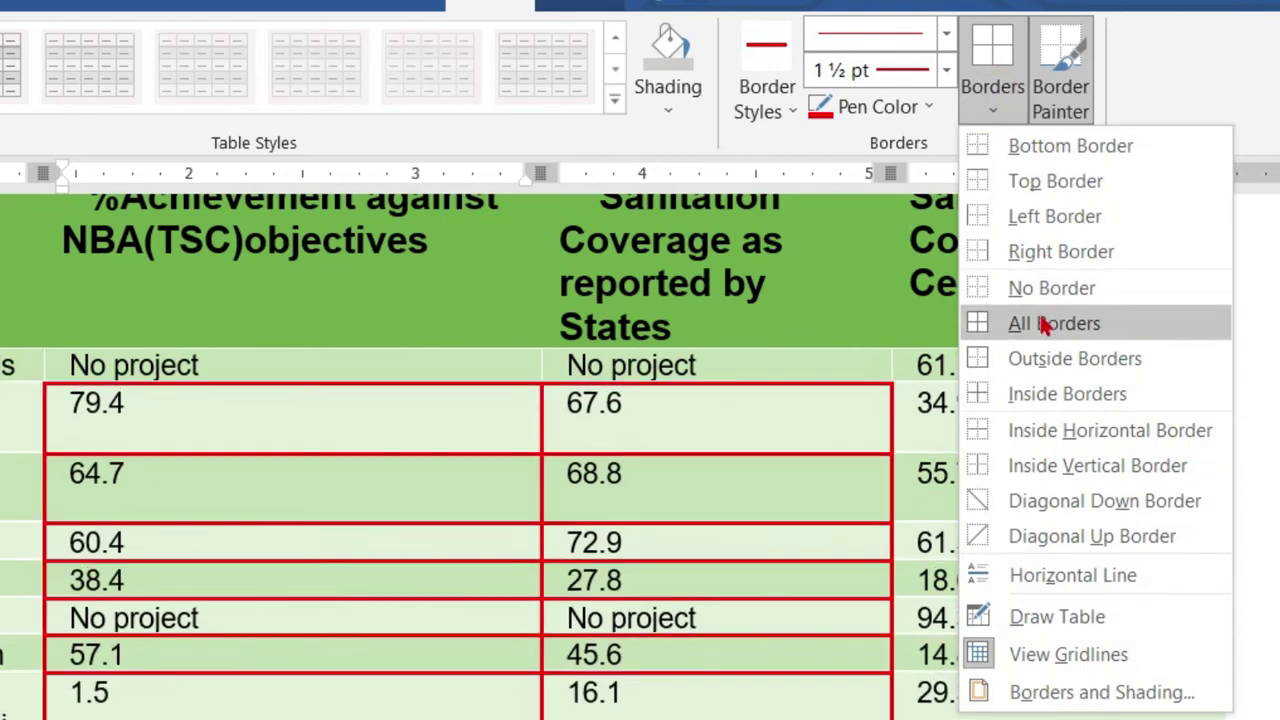
{"action": "left_click", "coordinate": [993, 108]}
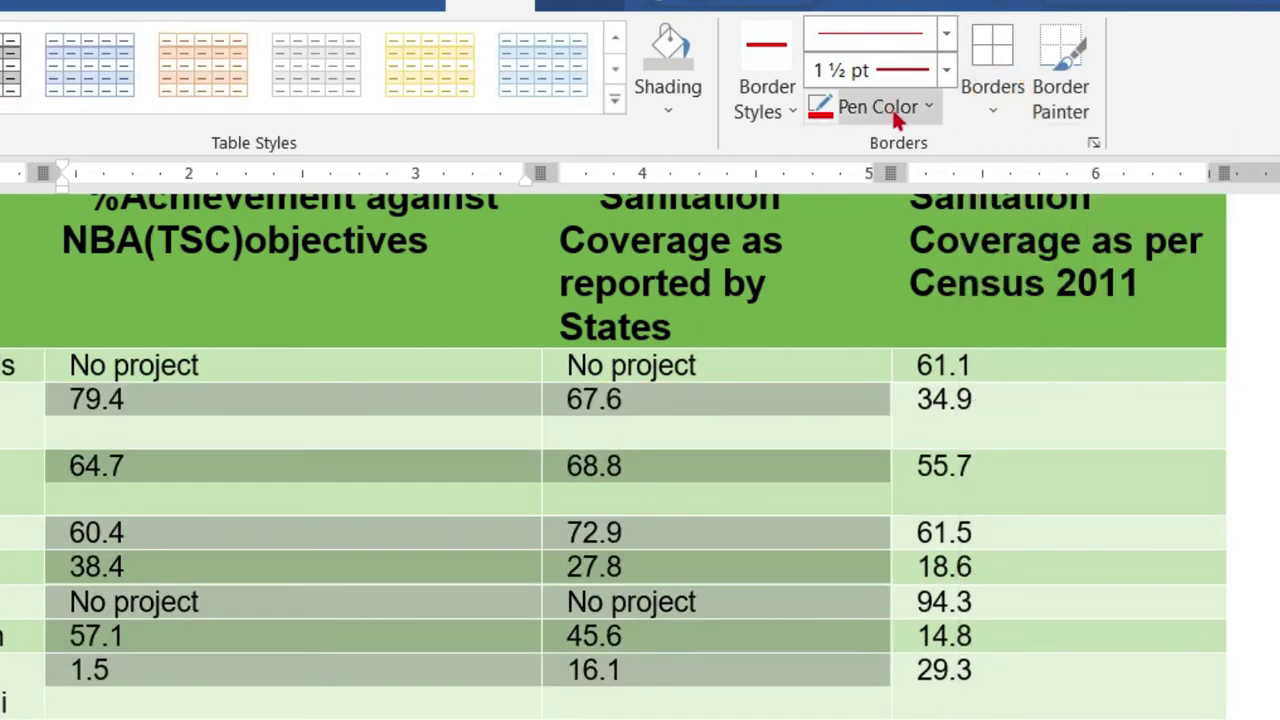
{"action": "left_click", "coordinate": [866, 108]}
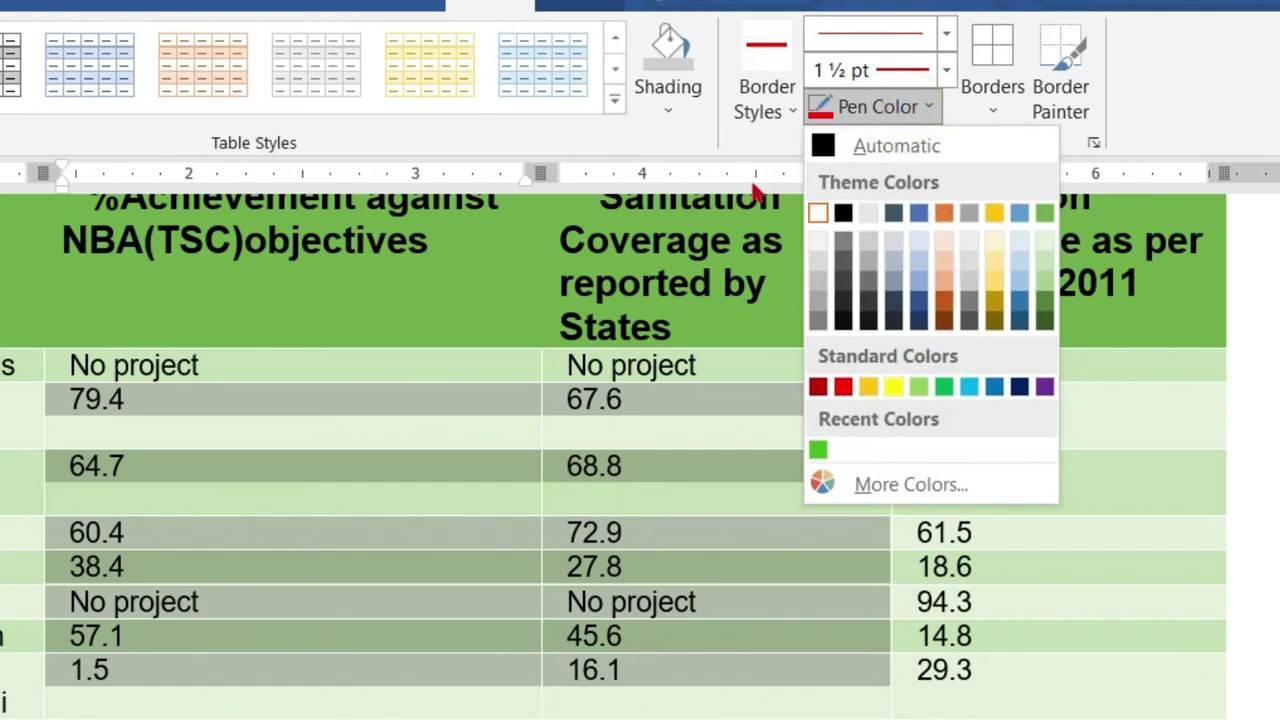
{"action": "left_click", "coordinate": [1203, 133]}
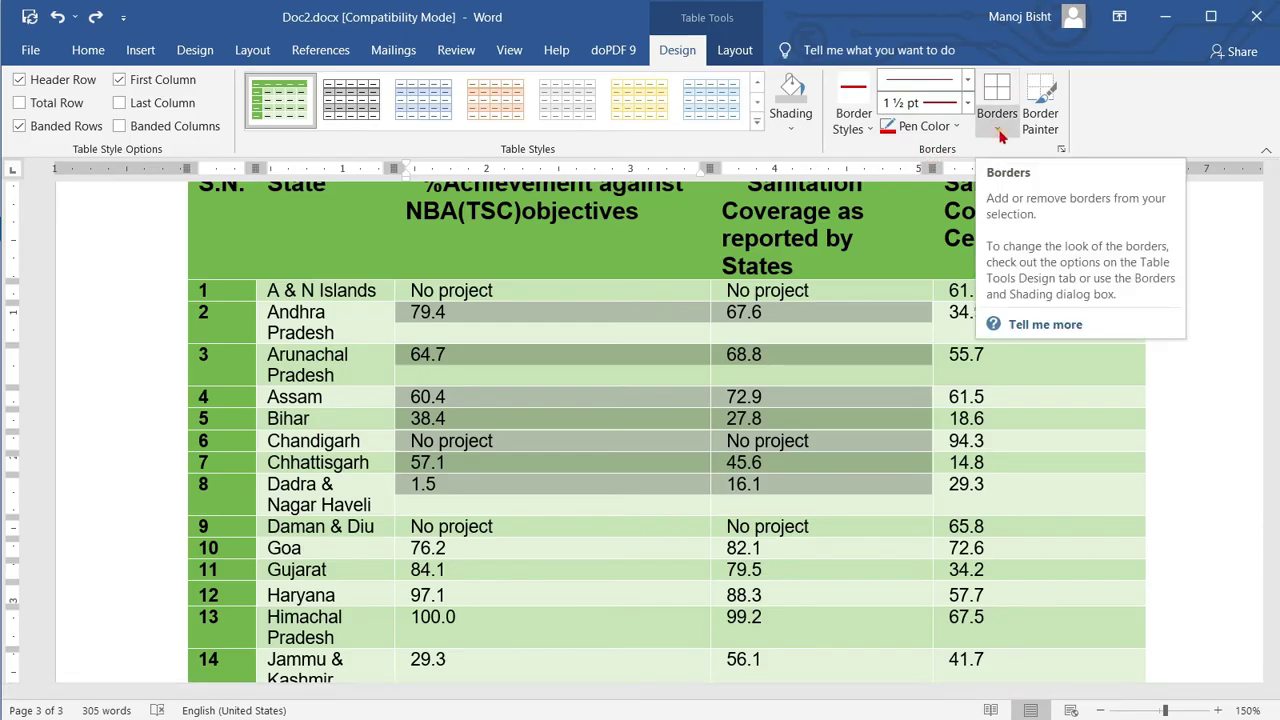
{"action": "left_click", "coordinate": [1001, 136]}
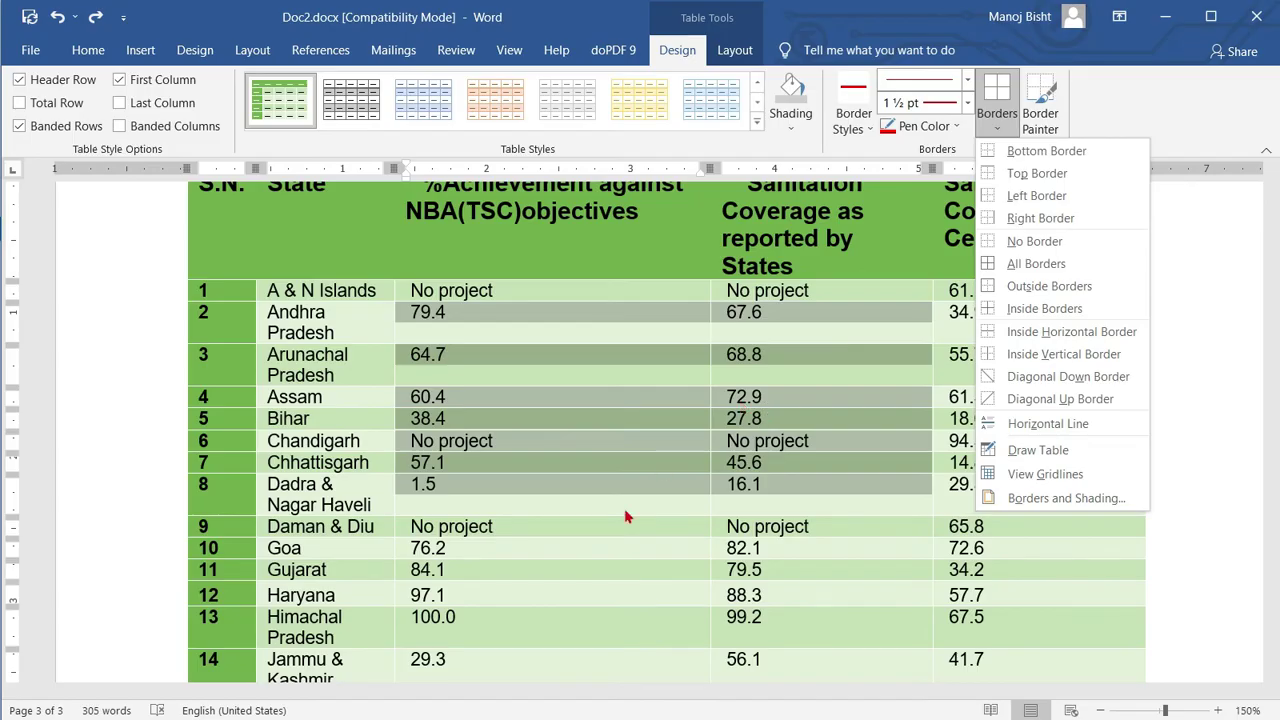
{"action": "left_click", "coordinate": [594, 594]}
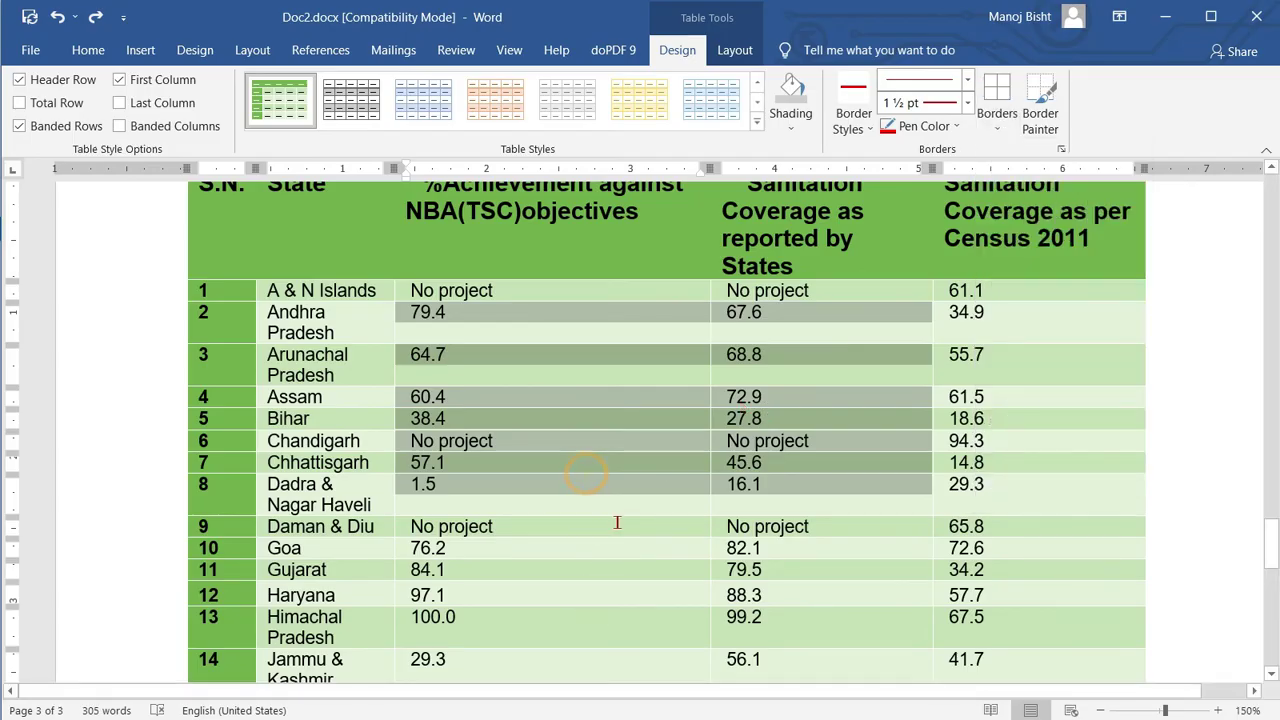
Step: Select the whole employee table on the first page and remove all of its borders
{"action": "scroll", "coordinate": [640, 540], "scroll_direction": "down", "scroll_amount": 5}
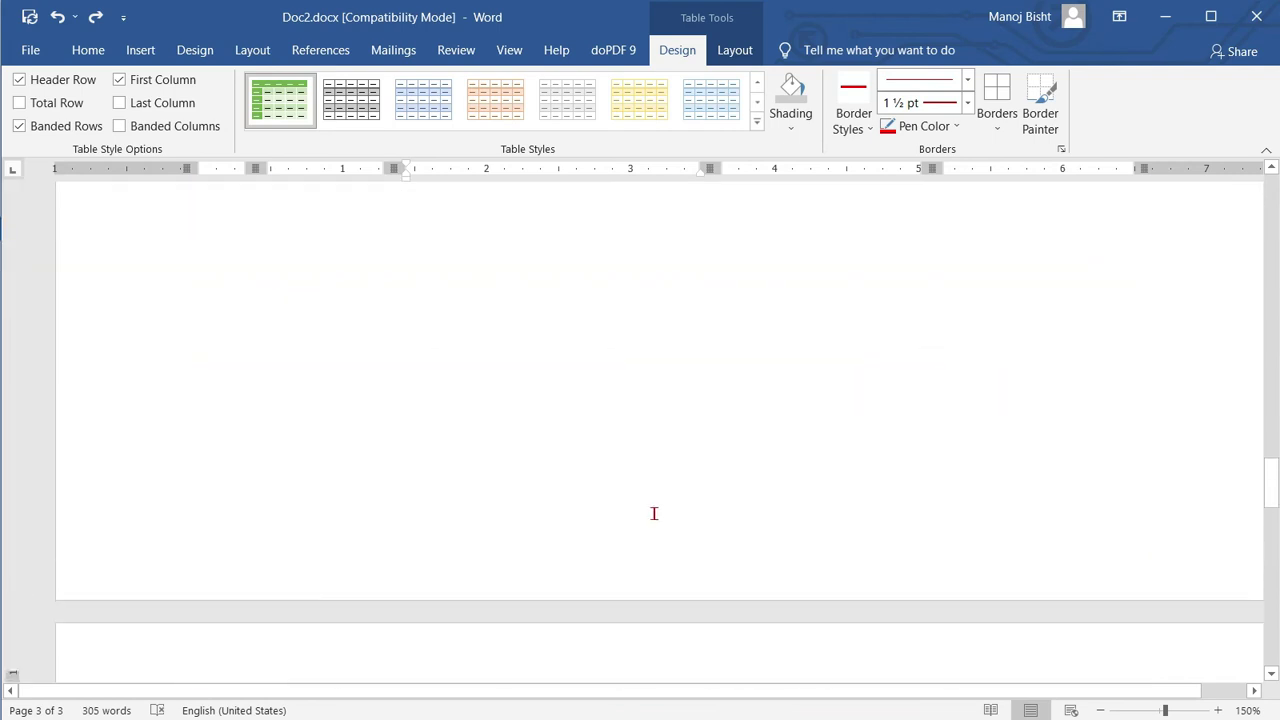
{"action": "scroll", "coordinate": [655, 511], "scroll_direction": "up", "scroll_amount": 15}
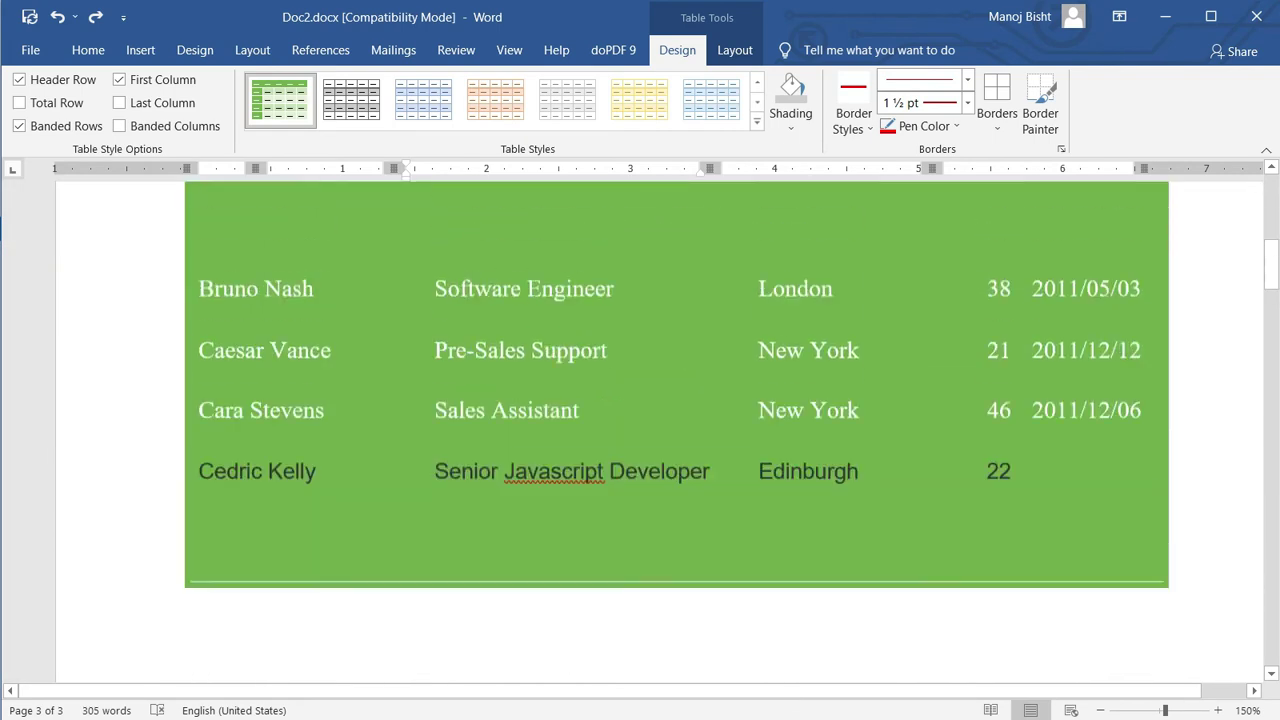
{"action": "scroll", "coordinate": [603, 437], "scroll_direction": "up", "scroll_amount": 4}
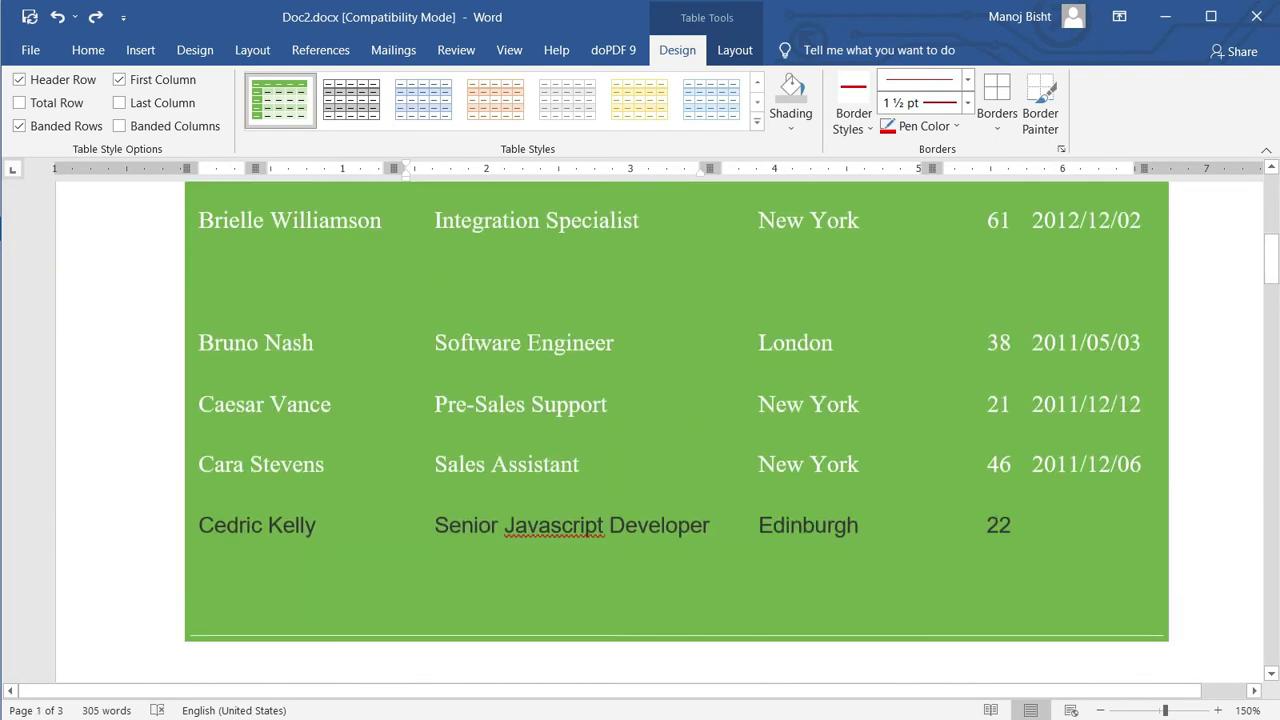
{"action": "scroll", "coordinate": [644, 439], "scroll_direction": "down", "scroll_amount": 4}
{"action": "scroll", "coordinate": [650, 441], "scroll_direction": "up", "scroll_amount": 3}
{"action": "scroll", "coordinate": [665, 446], "scroll_direction": "down", "scroll_amount": 4}
{"action": "scroll", "coordinate": [683, 451], "scroll_direction": "up", "scroll_amount": 4}
{"action": "scroll", "coordinate": [683, 428], "scroll_direction": "down", "scroll_amount": 4}
{"action": "scroll", "coordinate": [684, 431], "scroll_direction": "down", "scroll_amount": 1}
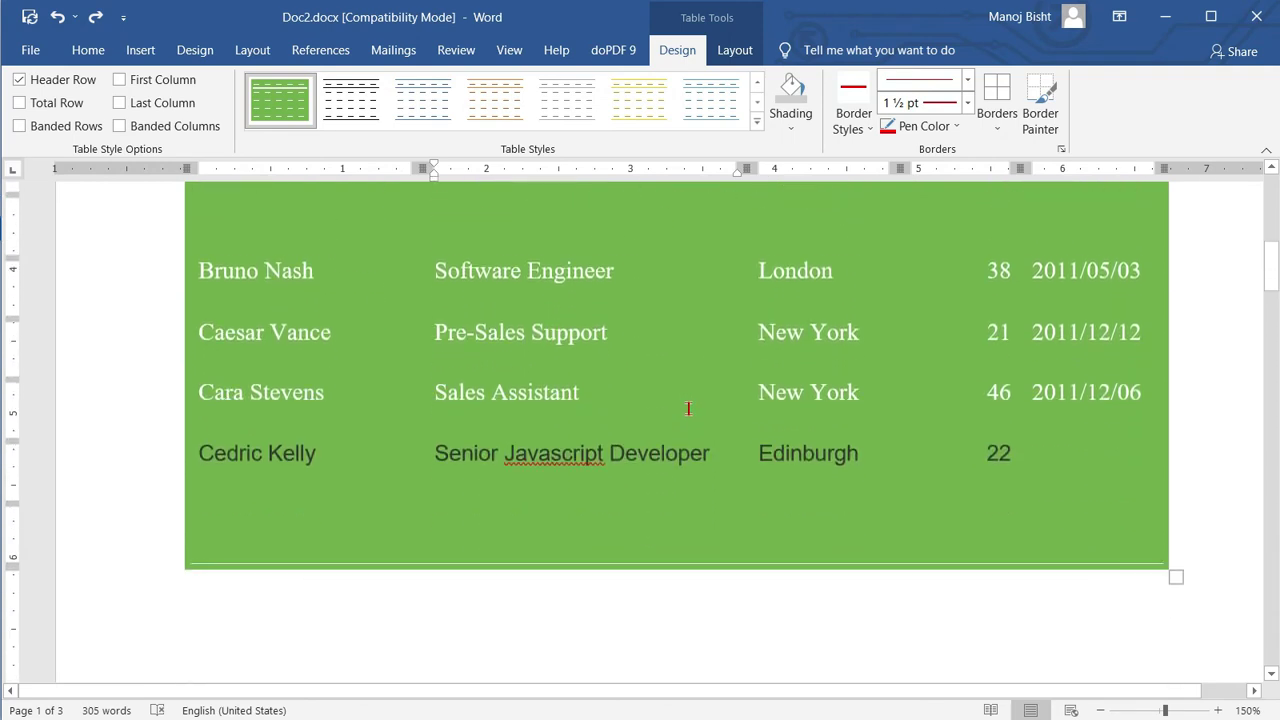
{"action": "scroll", "coordinate": [587, 265], "scroll_direction": "up", "scroll_amount": 10}
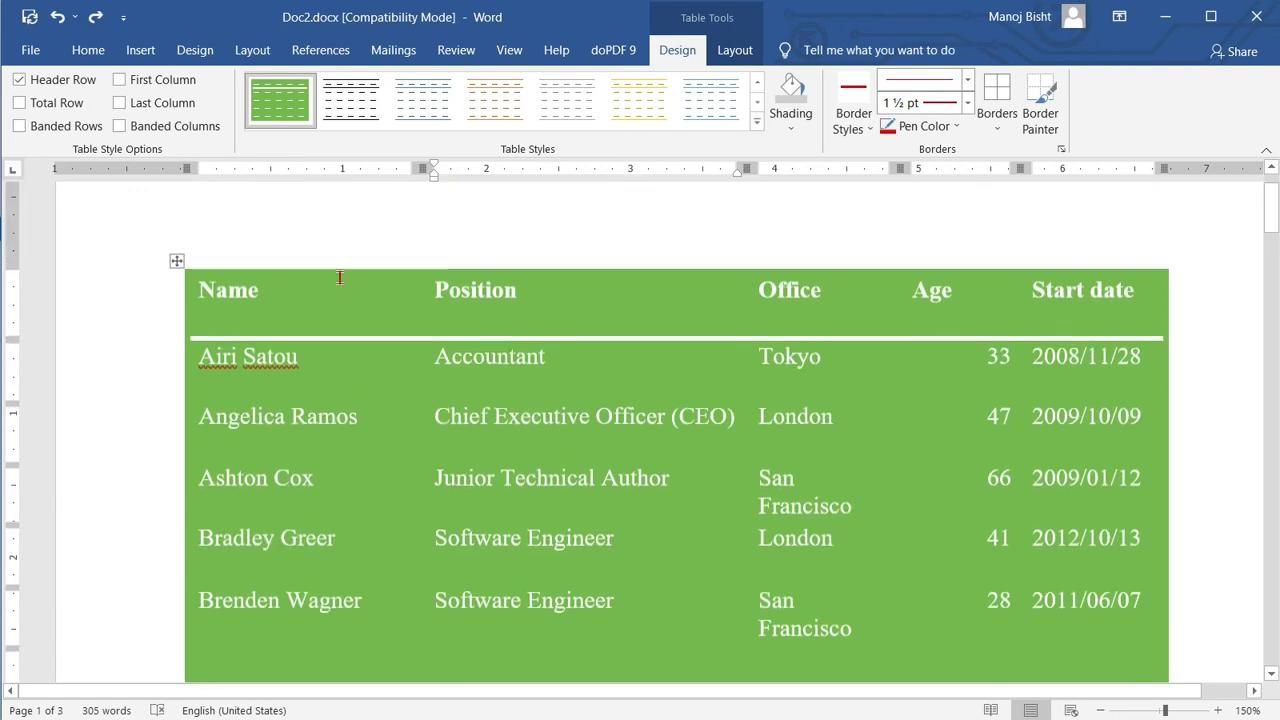
{"action": "left_click", "coordinate": [177, 262]}
{"action": "left_click", "coordinate": [995, 122]}
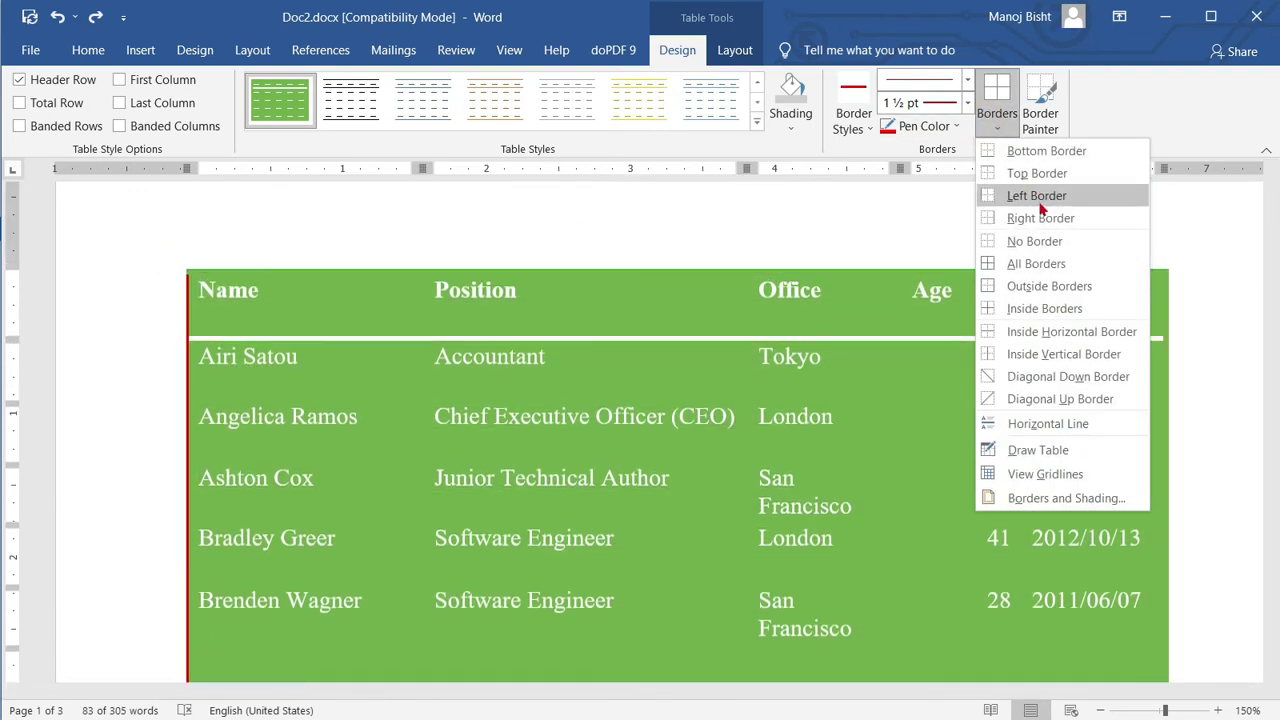
{"action": "left_click", "coordinate": [1055, 240]}
{"action": "scroll", "coordinate": [938, 357], "scroll_direction": "down", "scroll_amount": 6}
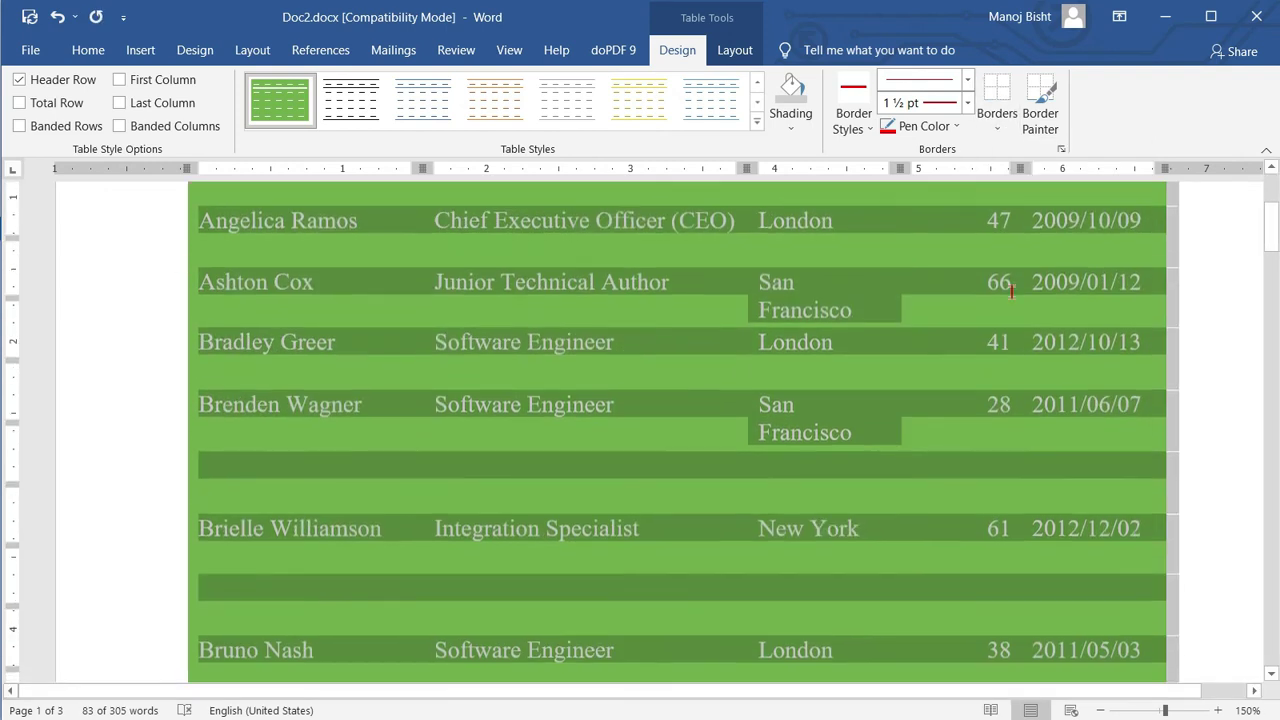
Step: Add a red 1 ½ pt bottom border to the Age cell containing 28
{"action": "left_click", "coordinate": [930, 364]}
{"action": "scroll", "coordinate": [1040, 251], "scroll_direction": "down", "scroll_amount": 3}
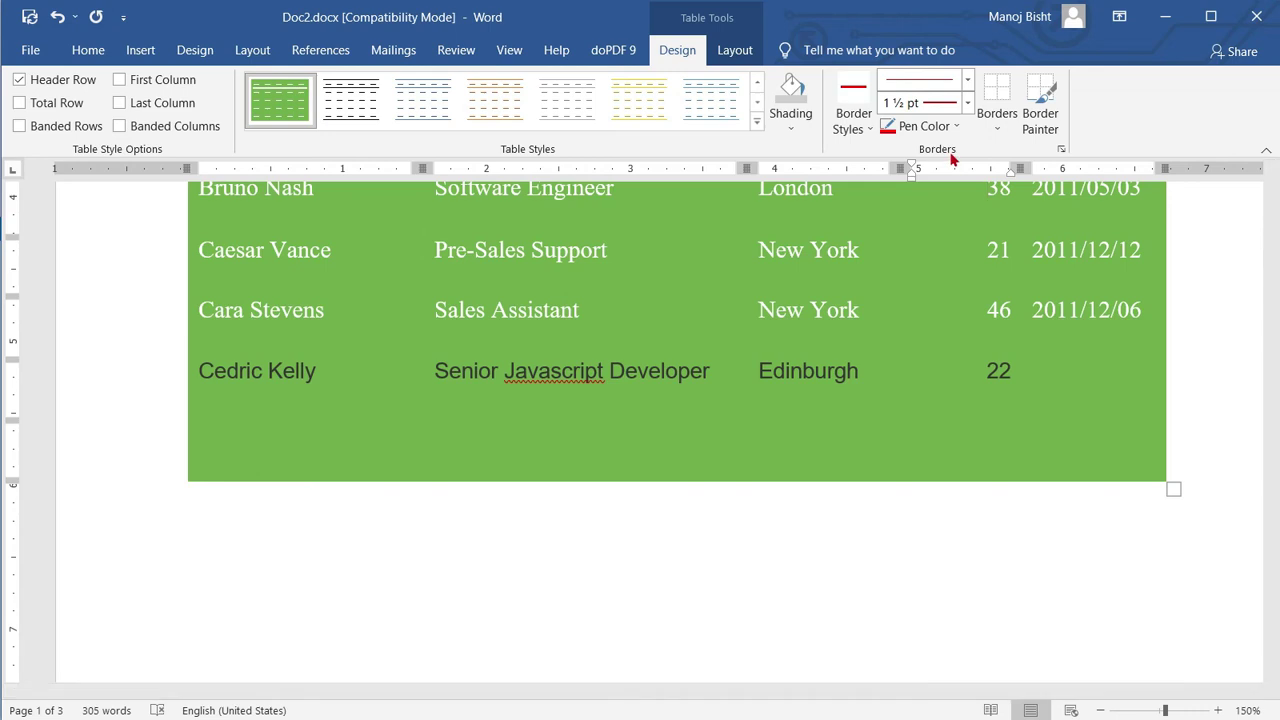
{"action": "scroll", "coordinate": [957, 271], "scroll_direction": "up", "scroll_amount": 4}
{"action": "scroll", "coordinate": [945, 220], "scroll_direction": "up", "scroll_amount": 1}
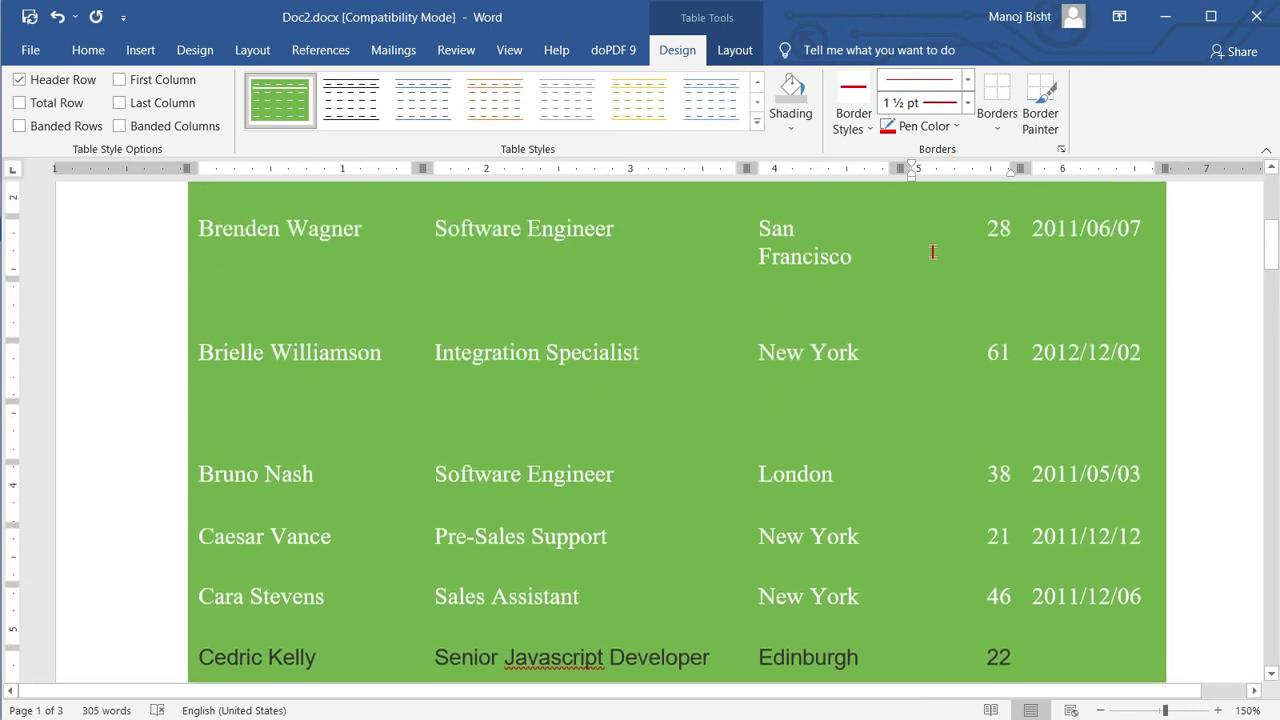
{"action": "left_click", "coordinate": [998, 132]}
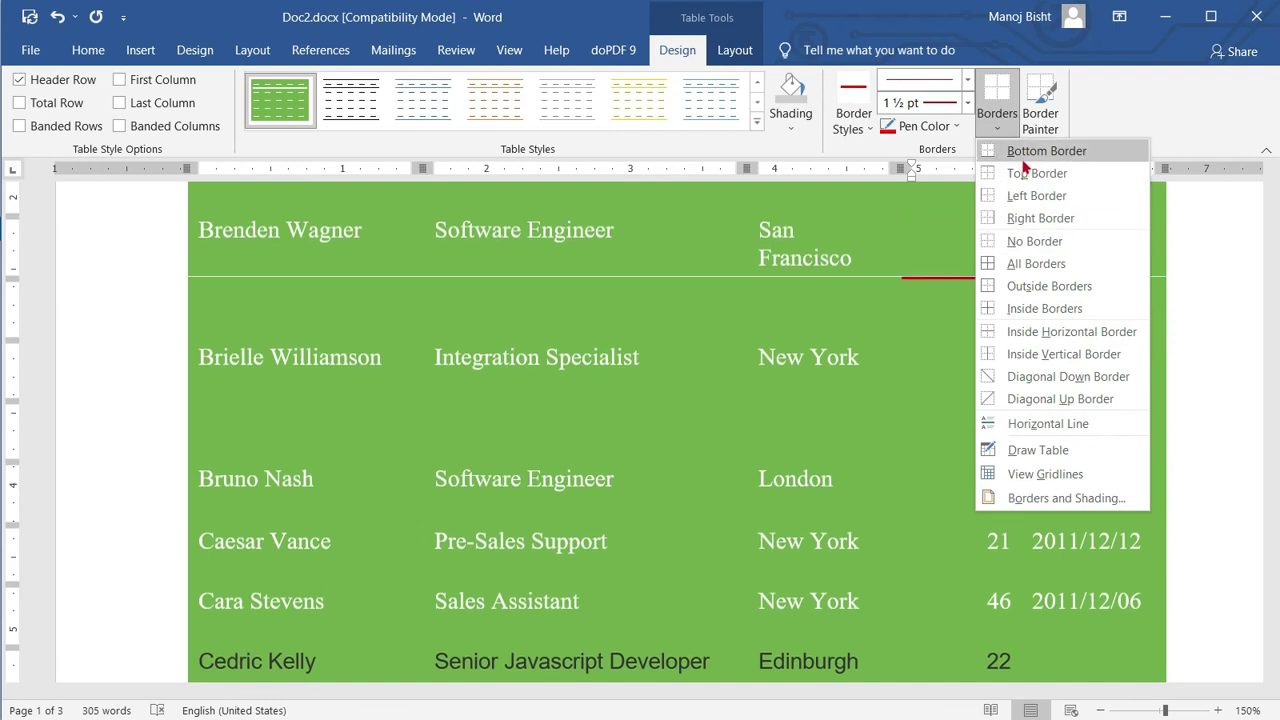
{"action": "left_click", "coordinate": [1023, 158]}
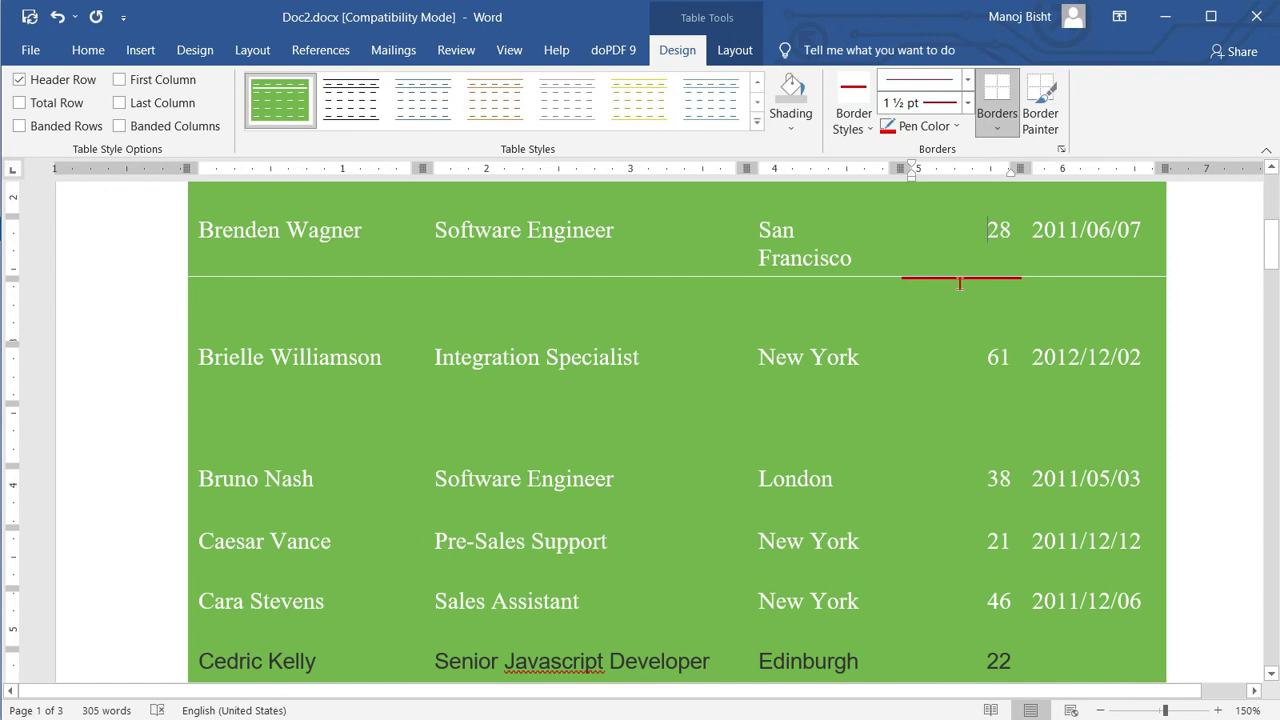
{"action": "left_click", "coordinate": [971, 293]}
{"action": "left_click", "coordinate": [966, 263]}
Step: Select the whole employee table, apply a bottom border to it, and check the table's lower edge
{"action": "scroll", "coordinate": [831, 314], "scroll_direction": "up", "scroll_amount": 4}
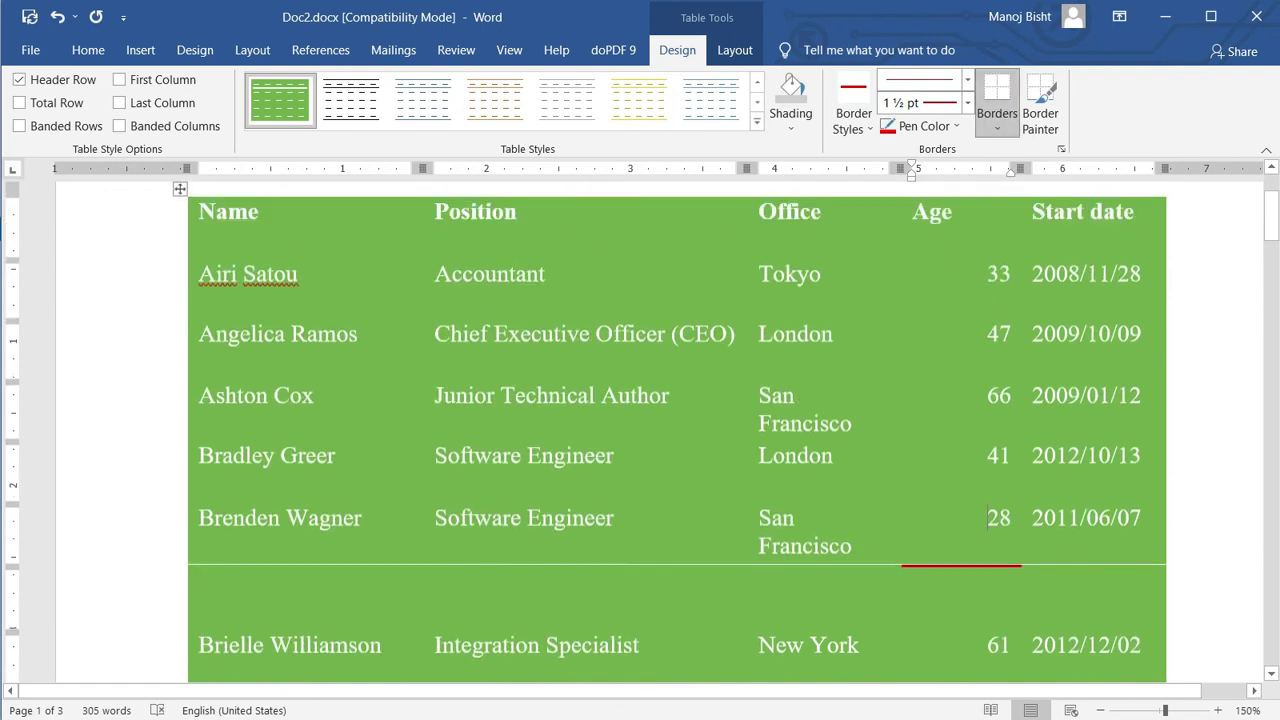
{"action": "left_click", "coordinate": [179, 265]}
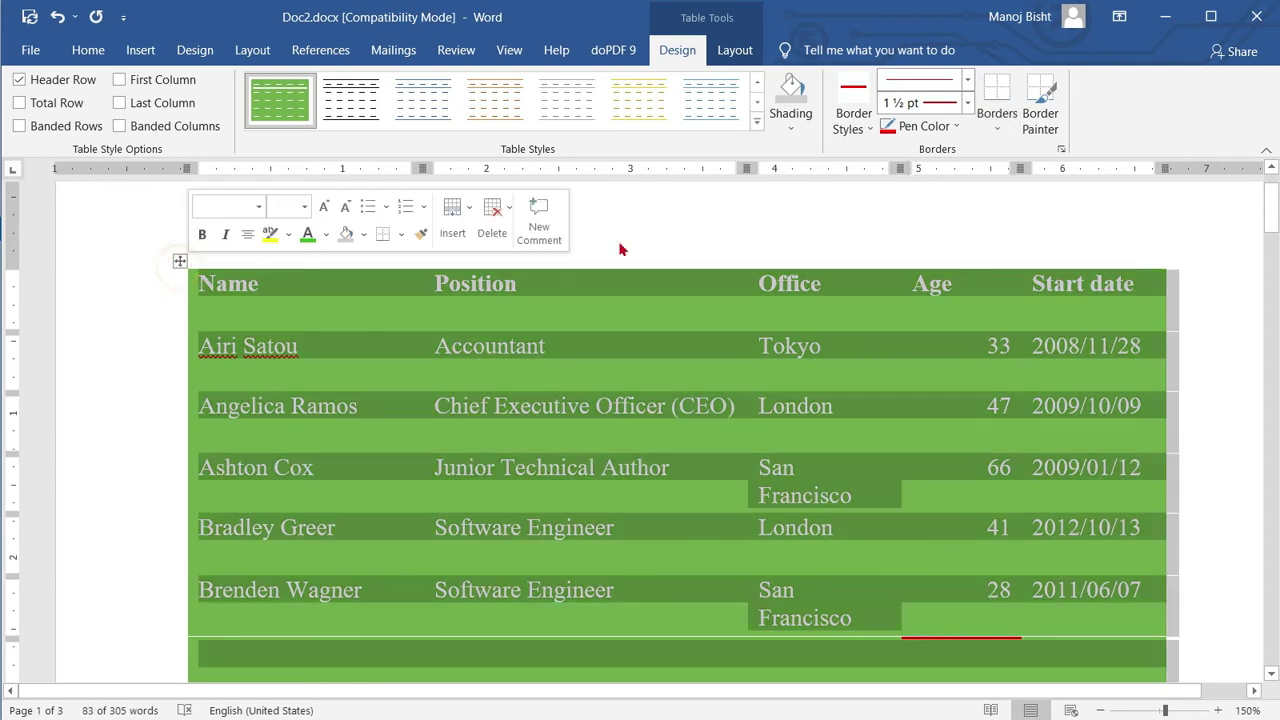
{"action": "left_click", "coordinate": [997, 128]}
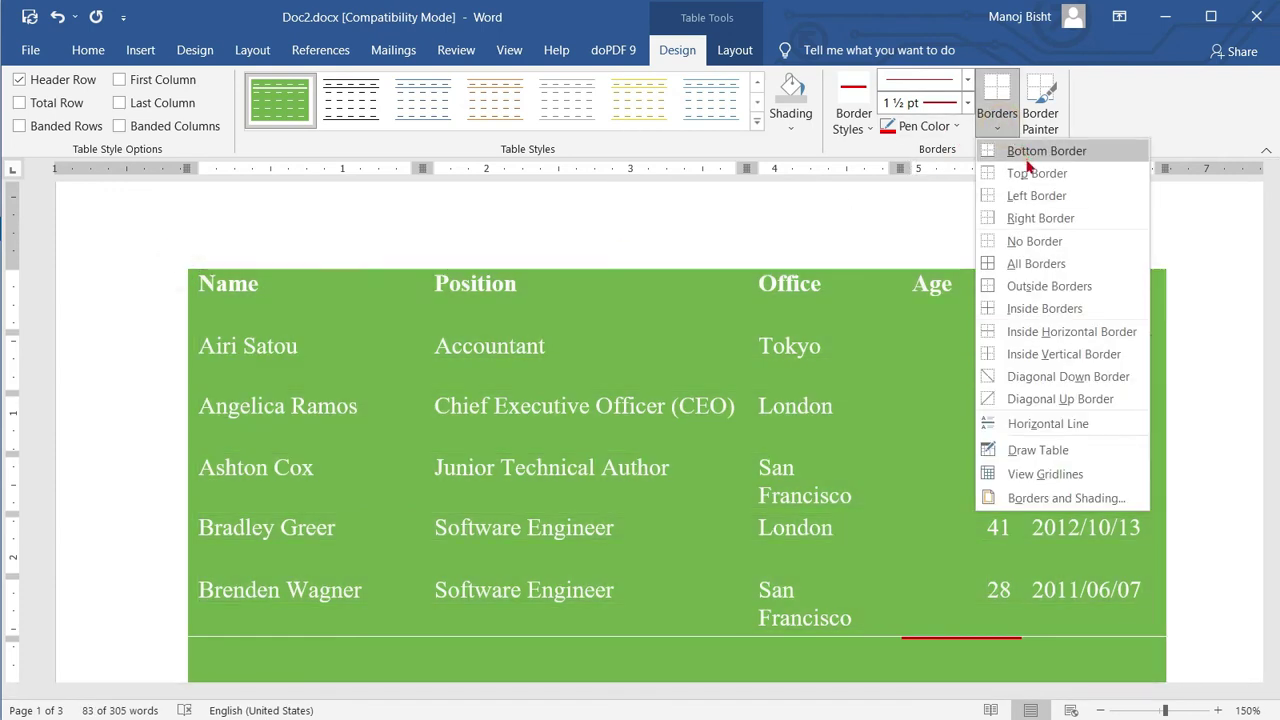
{"action": "left_click", "coordinate": [1030, 156]}
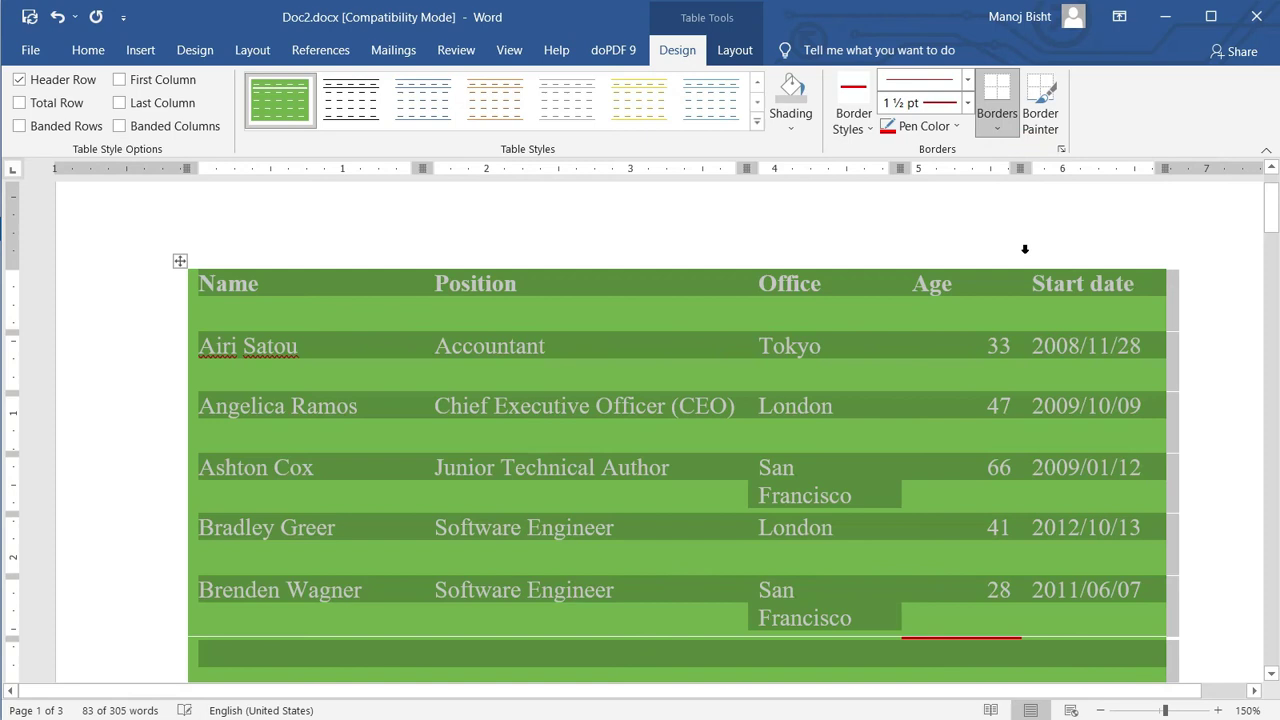
{"action": "scroll", "coordinate": [1010, 290], "scroll_direction": "down", "scroll_amount": 8}
{"action": "left_click", "coordinate": [281, 435]}
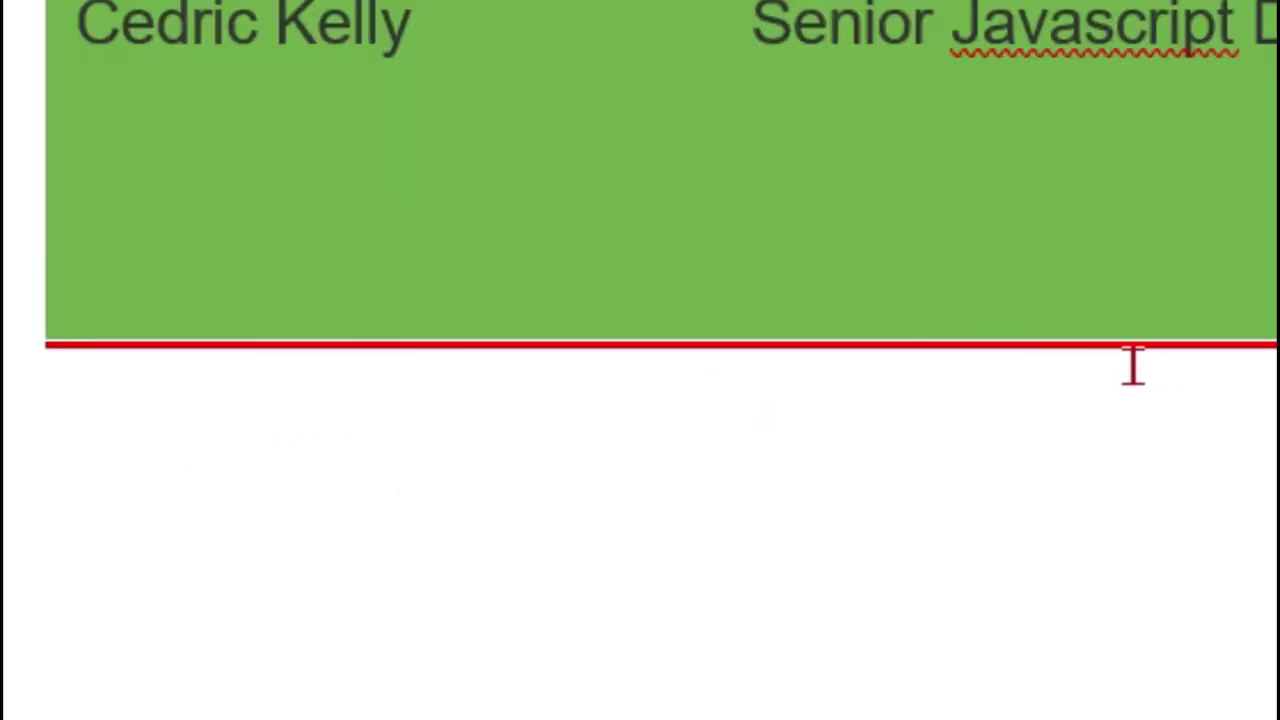
Step: Select the whole employee table on the first page, set the line weight to 6 pt, and apply the bottom border
{"action": "scroll", "coordinate": [567, 421], "scroll_direction": "up", "scroll_amount": 9}
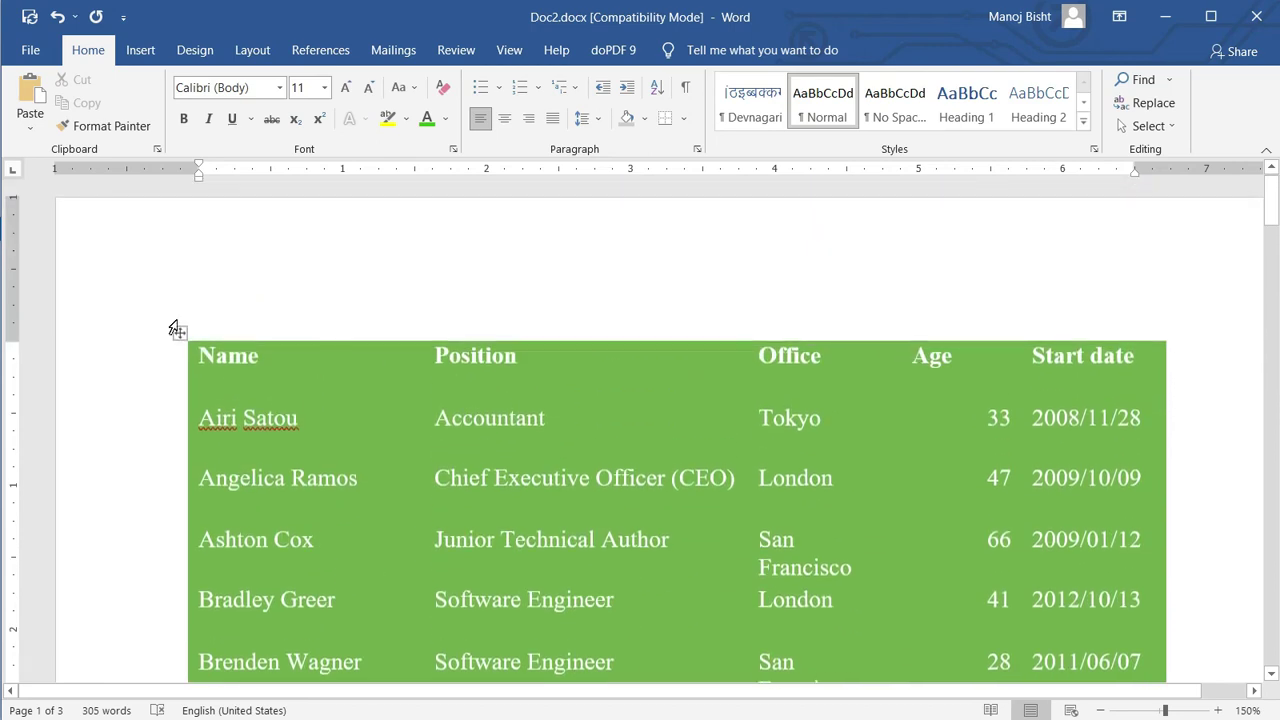
{"action": "left_click", "coordinate": [179, 332]}
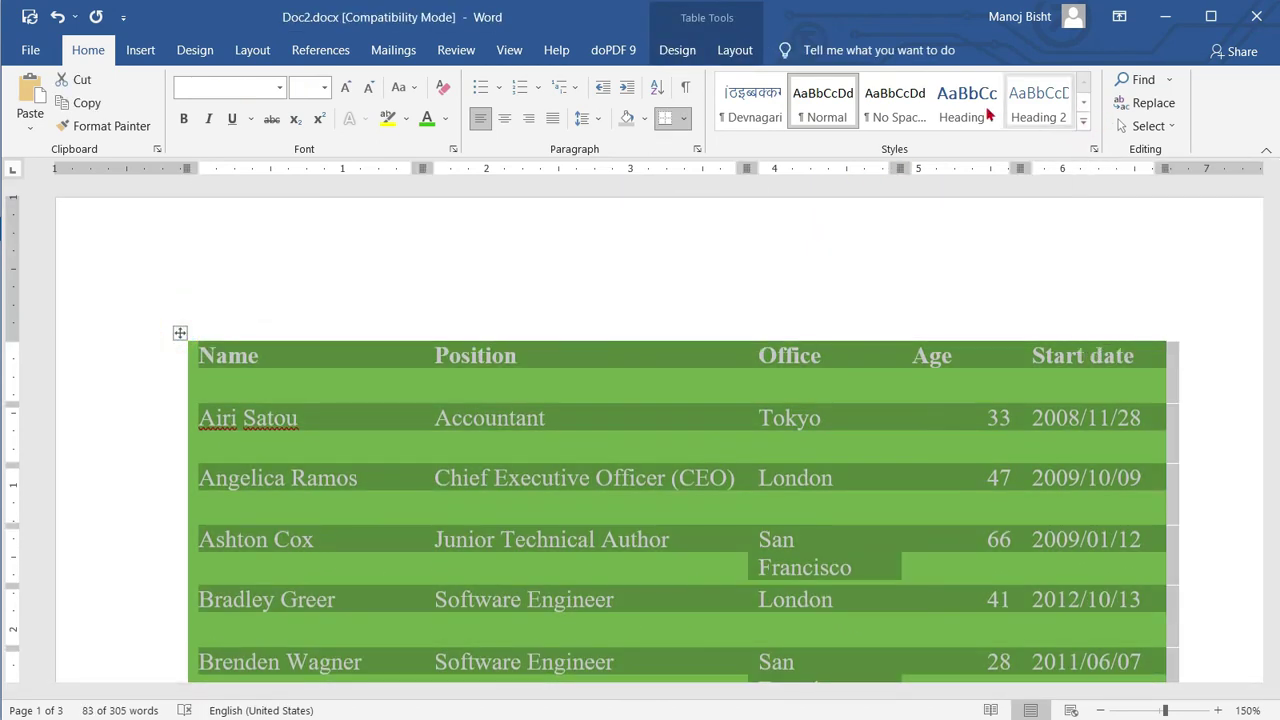
{"action": "scroll", "coordinate": [676, 430], "scroll_direction": "down", "scroll_amount": 3}
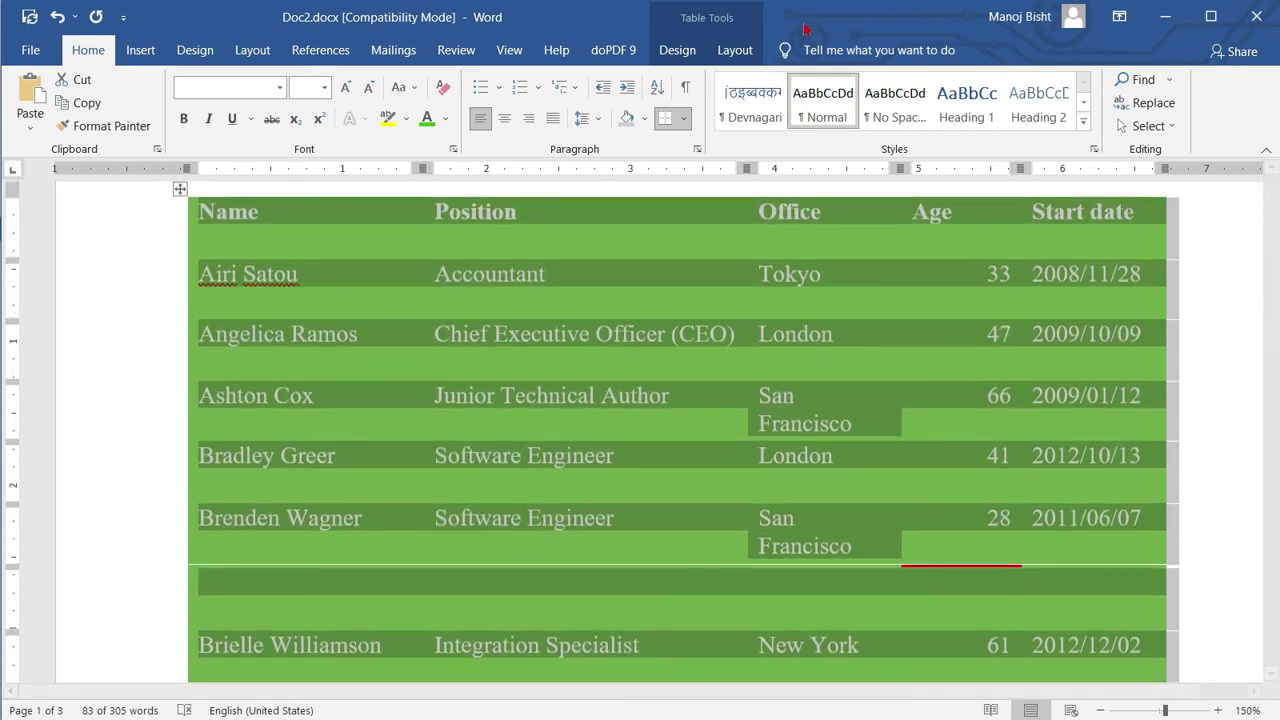
{"action": "left_click", "coordinate": [677, 50]}
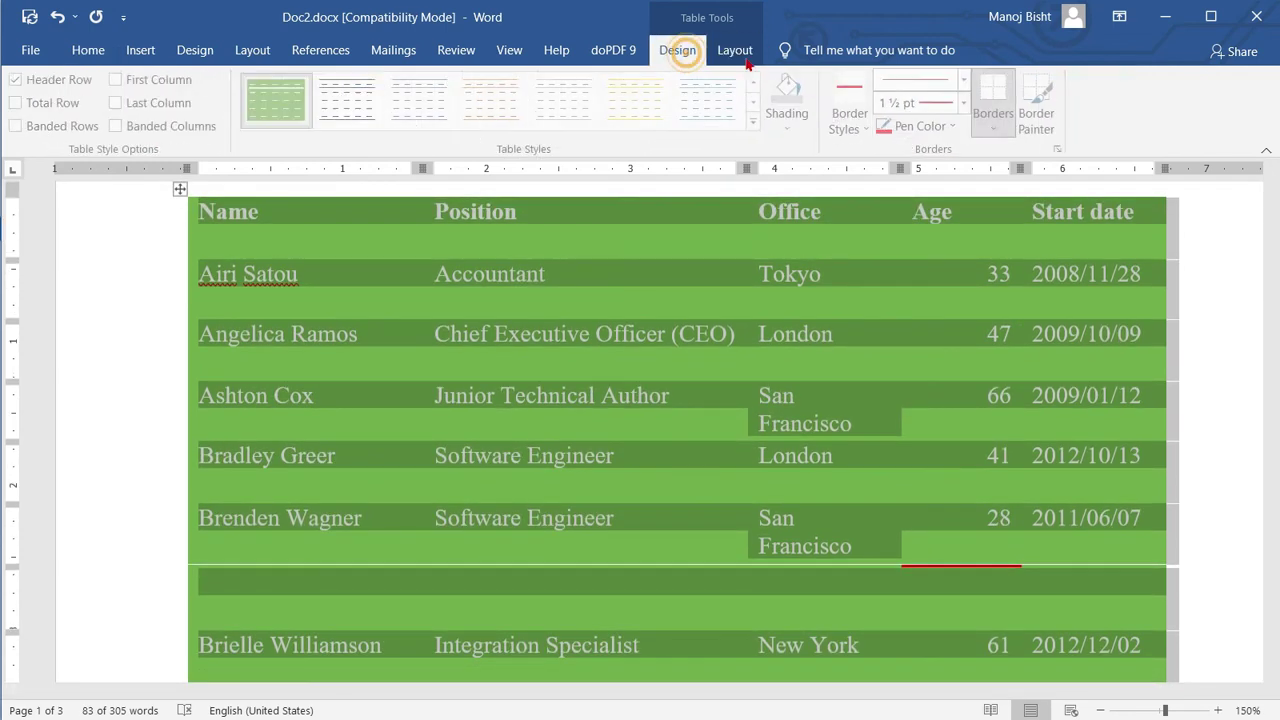
{"action": "left_click", "coordinate": [957, 127]}
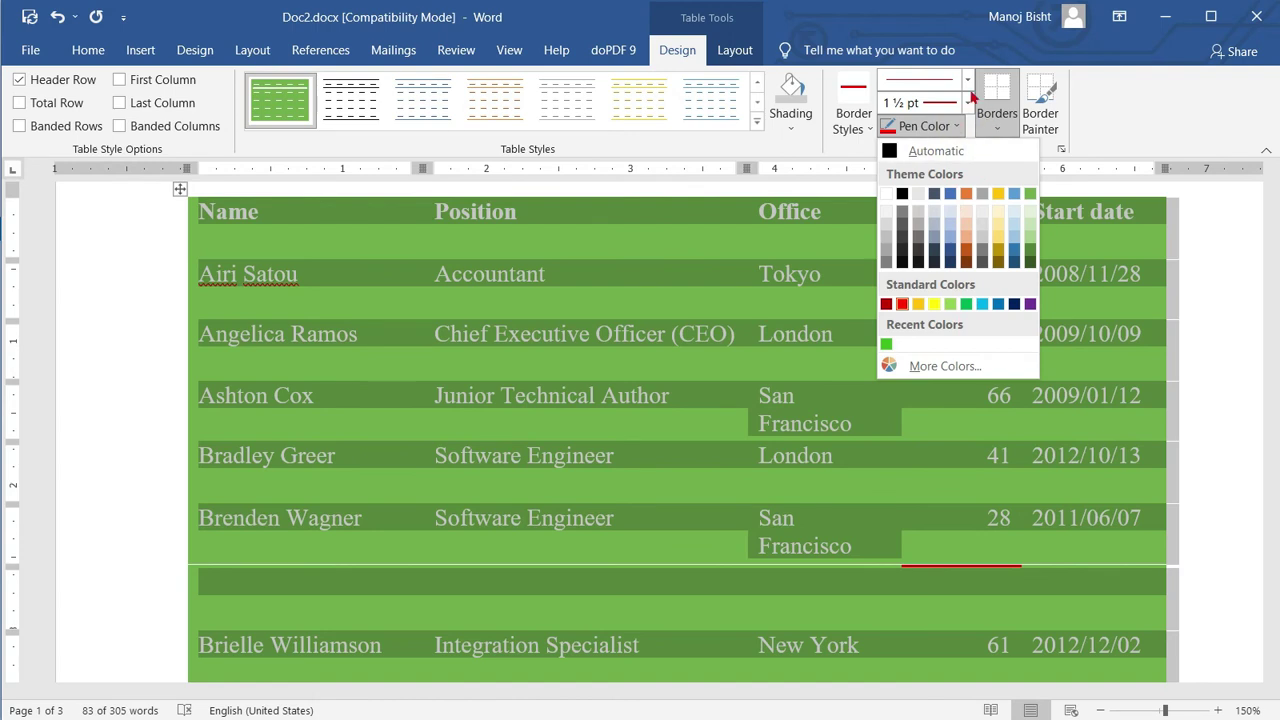
{"action": "left_click", "coordinate": [967, 84]}
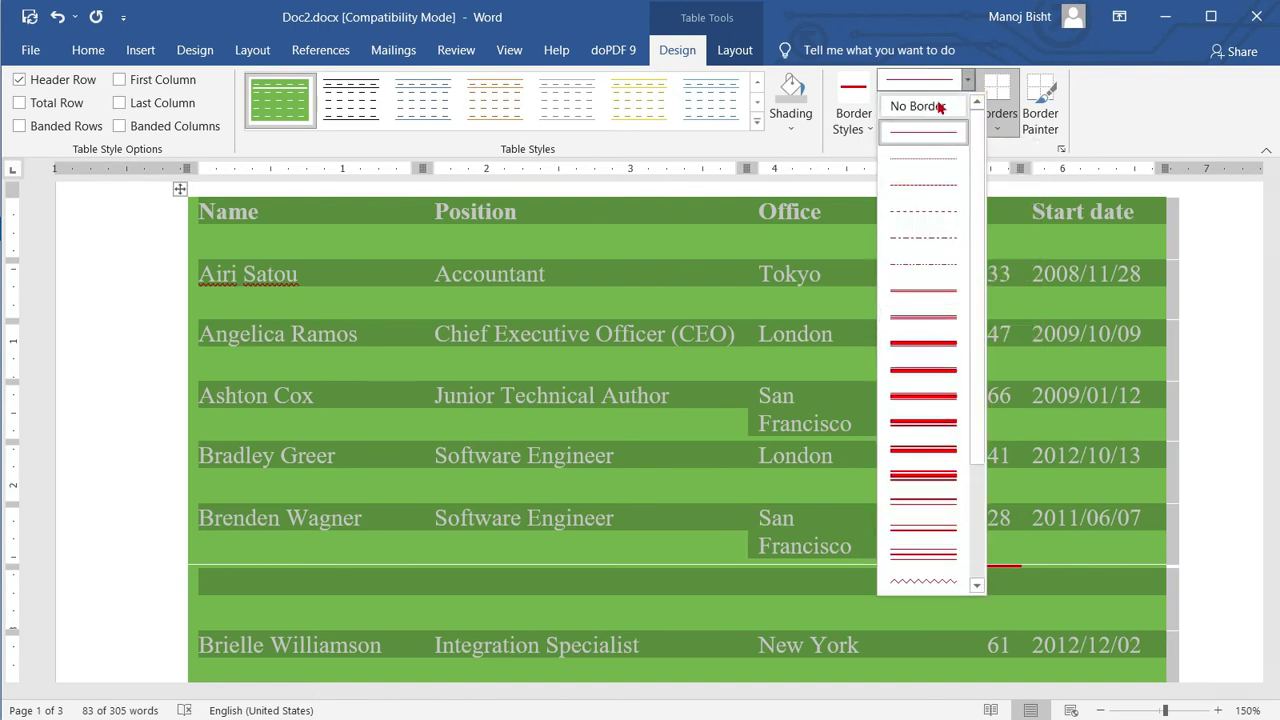
{"action": "left_click", "coordinate": [965, 84]}
{"action": "left_click", "coordinate": [967, 103]}
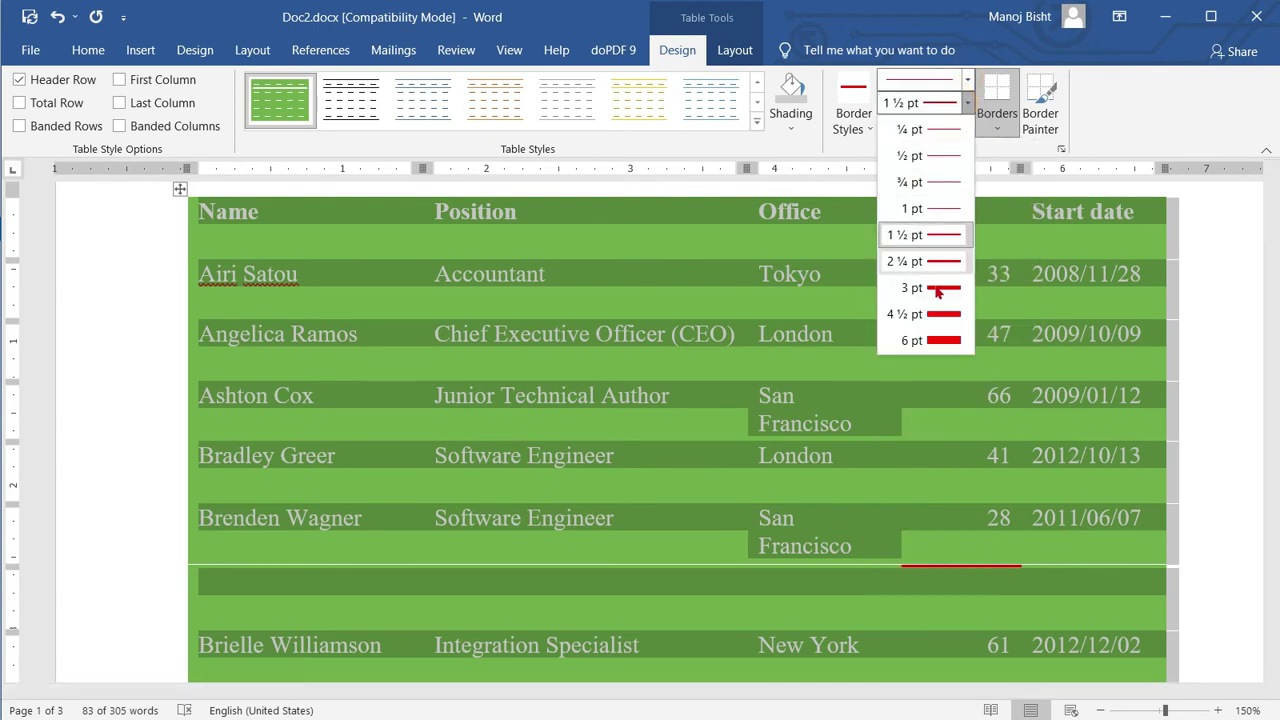
{"action": "left_click", "coordinate": [940, 338]}
{"action": "scroll", "coordinate": [951, 286], "scroll_direction": "down", "scroll_amount": 10}
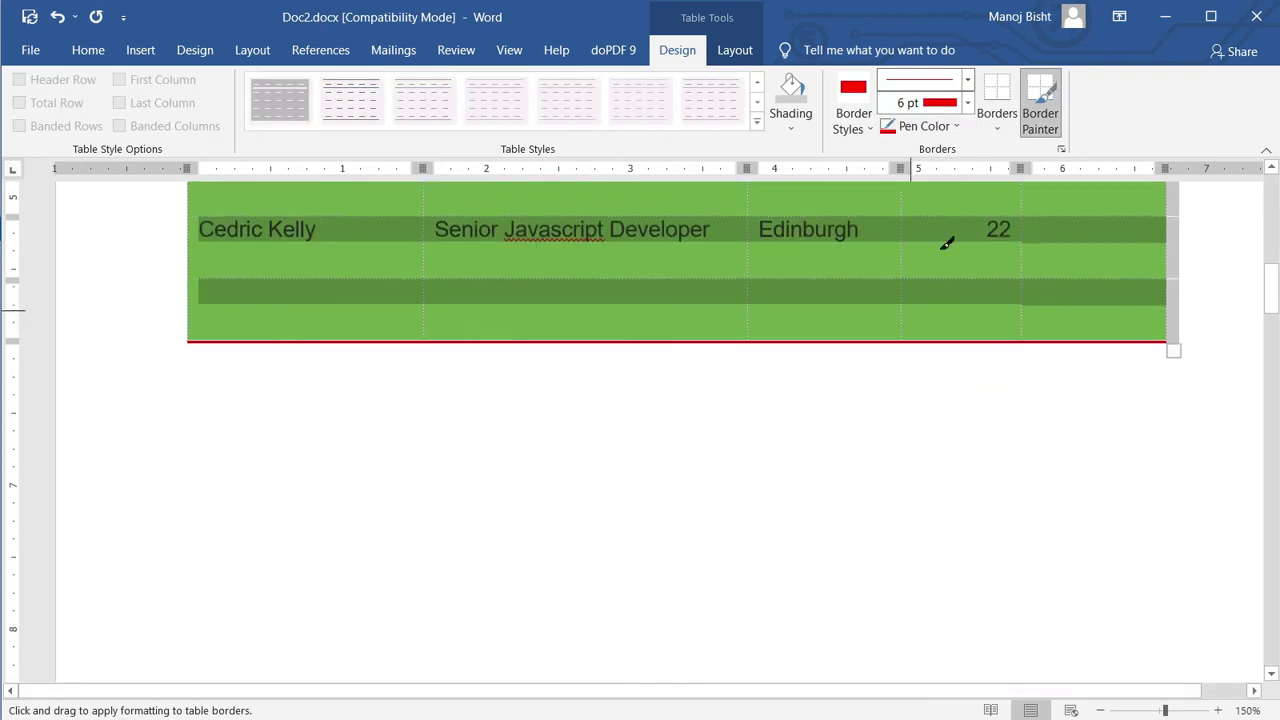
{"action": "left_click", "coordinate": [996, 95]}
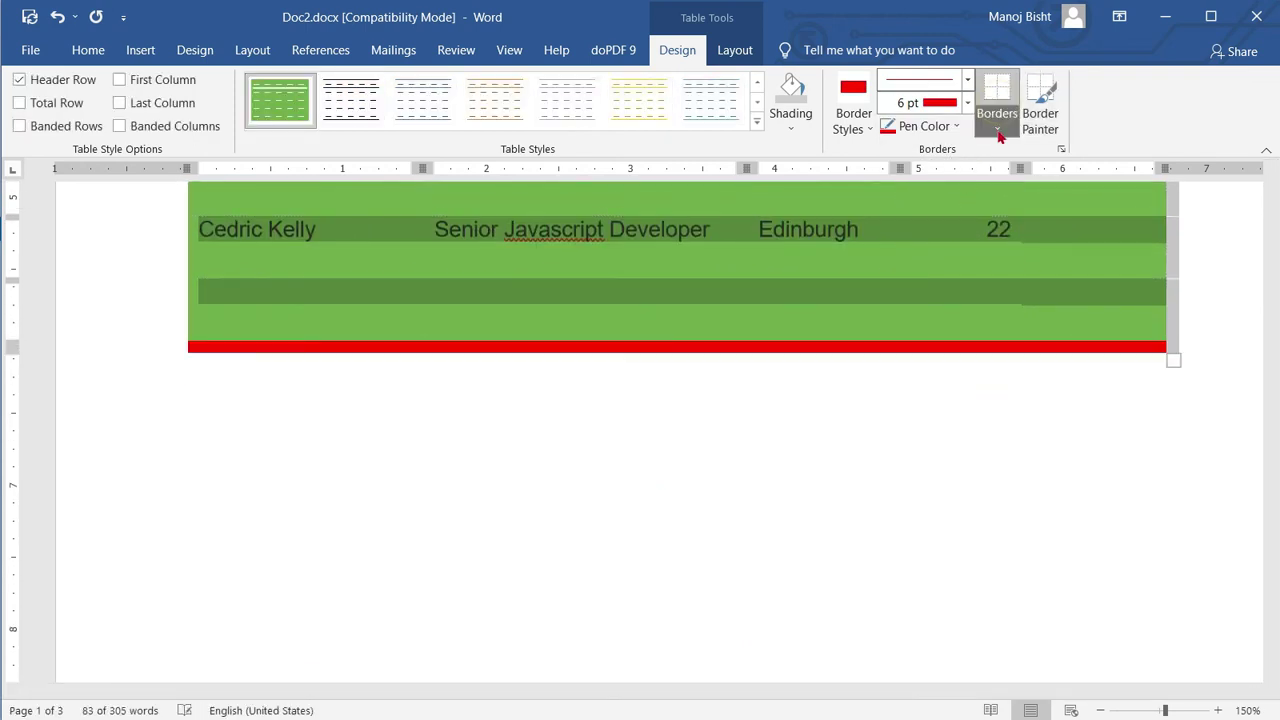
Step: Add a red 6 pt top border to the selected employee table and check its upper edge
{"action": "scroll", "coordinate": [677, 380], "scroll_direction": "up", "scroll_amount": 3}
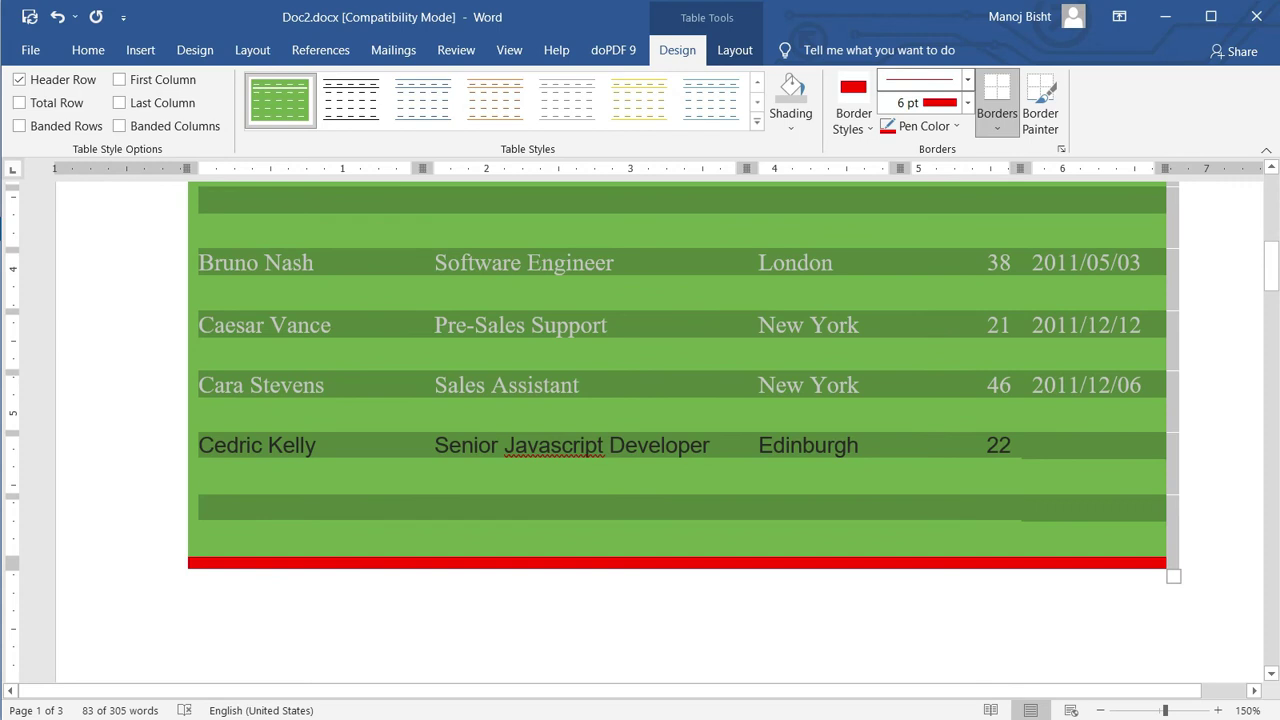
{"action": "scroll", "coordinate": [677, 430], "scroll_direction": "up", "scroll_amount": 2}
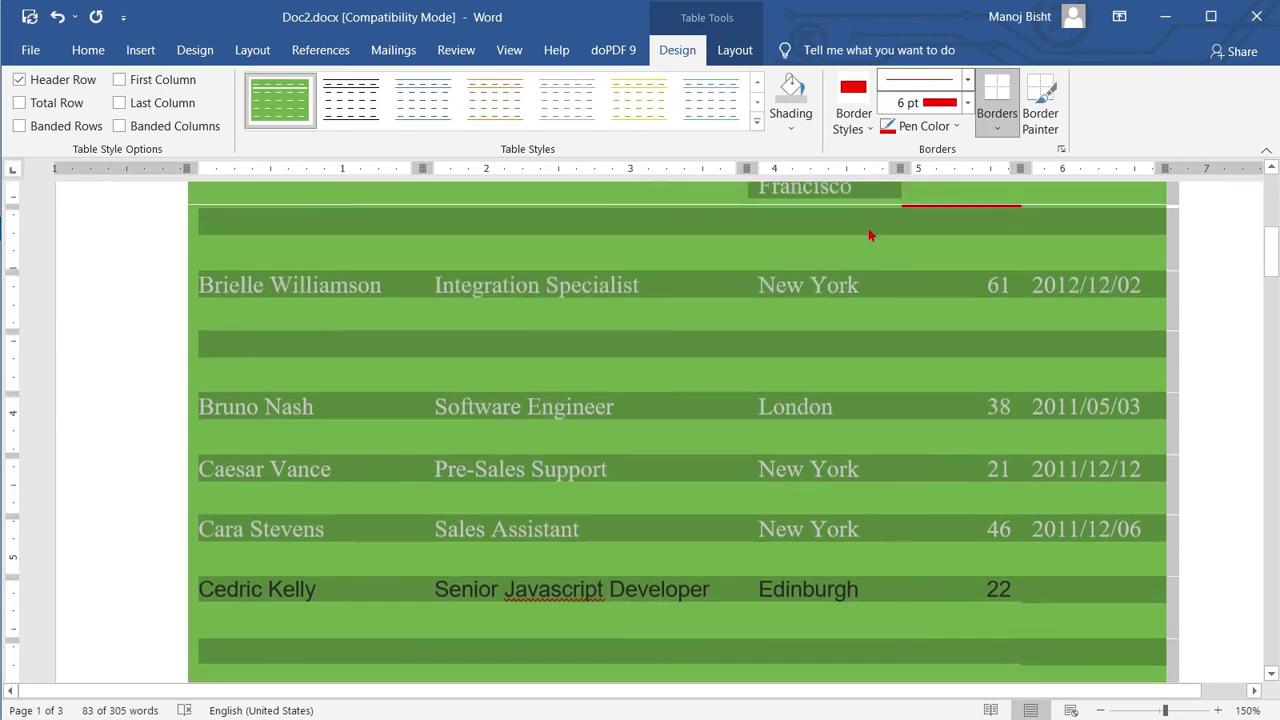
{"action": "left_click", "coordinate": [997, 128]}
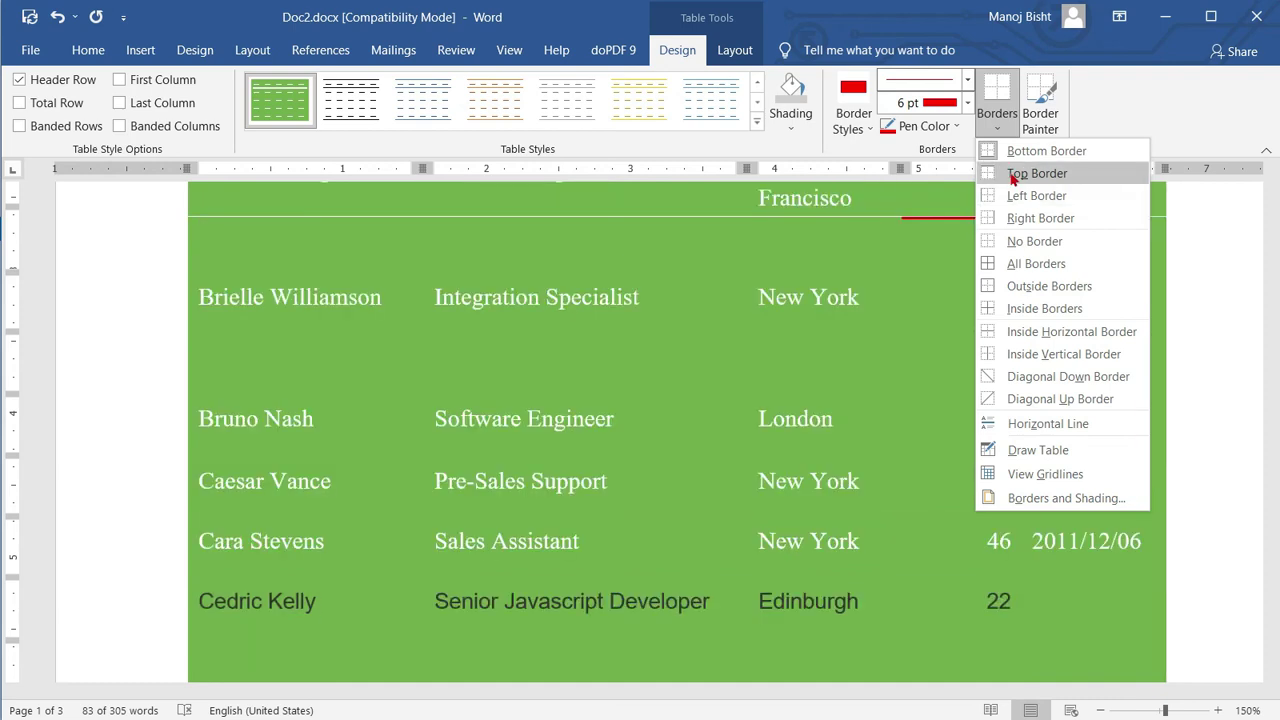
{"action": "left_click", "coordinate": [1013, 178]}
{"action": "scroll", "coordinate": [994, 290], "scroll_direction": "up", "scroll_amount": 5}
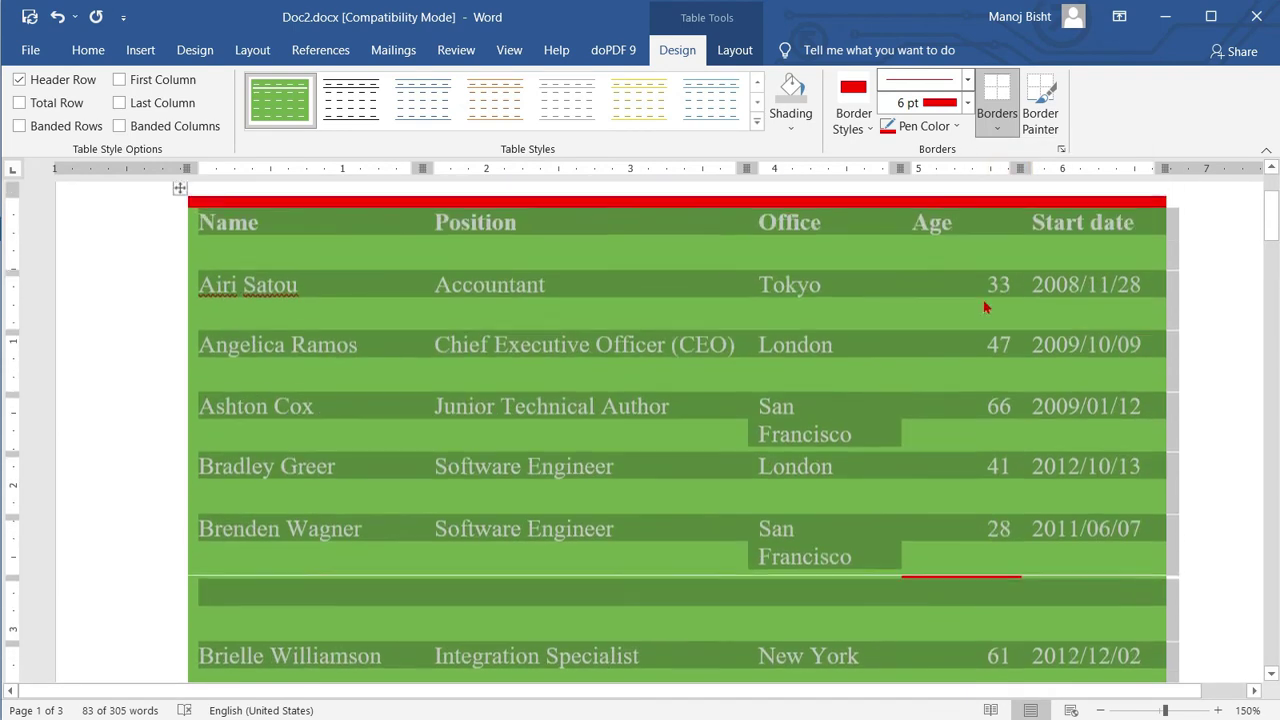
{"action": "scroll", "coordinate": [826, 381], "scroll_direction": "down", "scroll_amount": 5}
Step: Remove all borders from the selected employee table and check its lower edge
{"action": "left_click", "coordinate": [997, 122]}
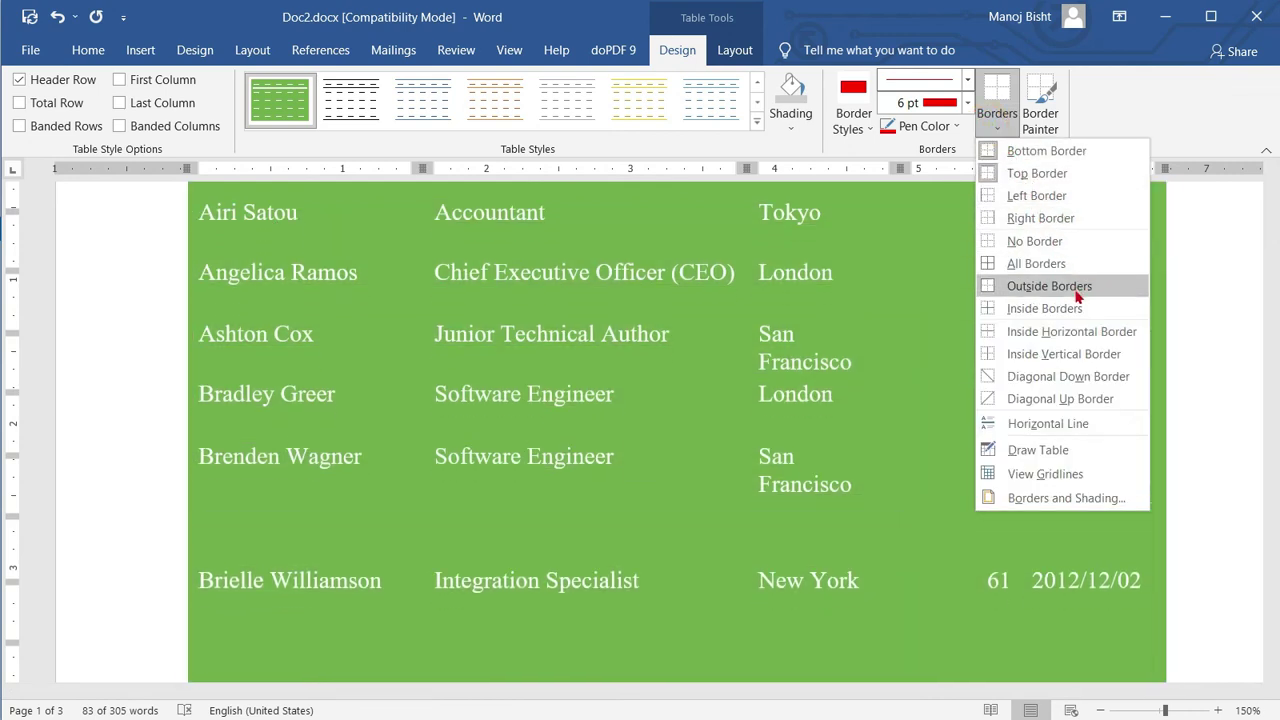
{"action": "left_click", "coordinate": [1036, 241]}
{"action": "scroll", "coordinate": [1006, 366], "scroll_direction": "down", "scroll_amount": 6}
{"action": "scroll", "coordinate": [1006, 366], "scroll_direction": "up", "scroll_amount": 3}
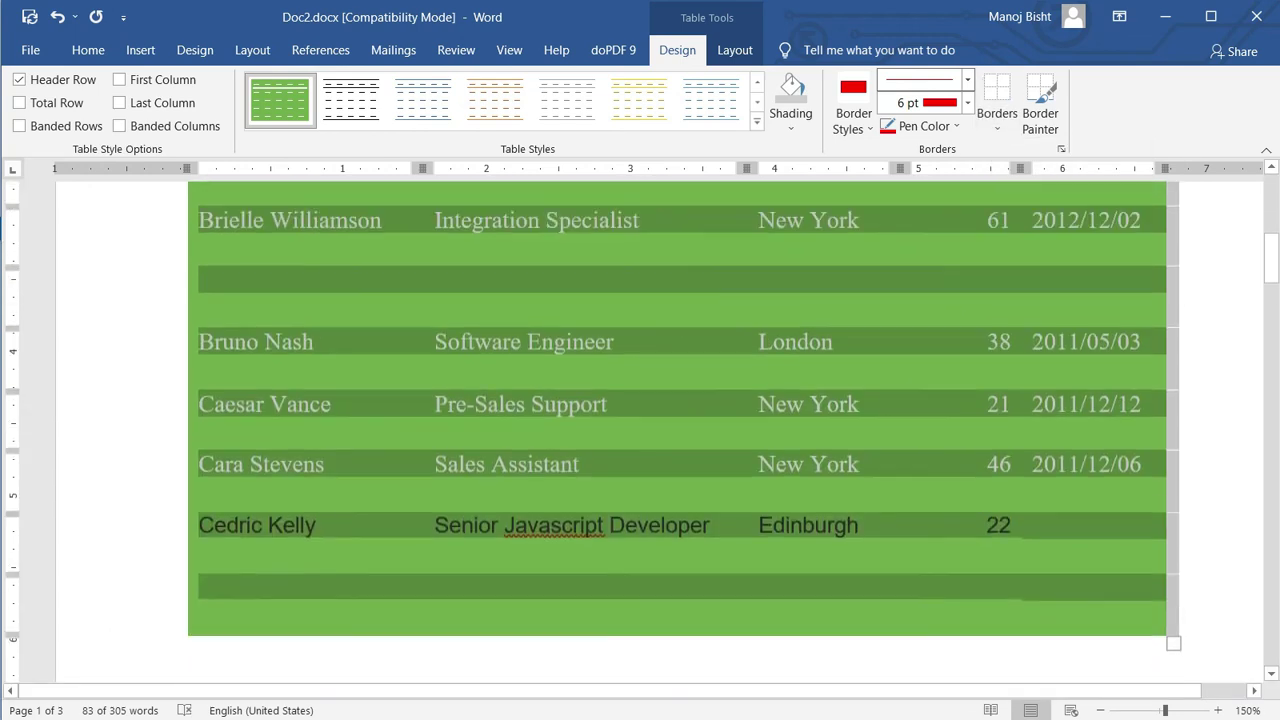
{"action": "scroll", "coordinate": [1011, 374], "scroll_direction": "up", "scroll_amount": 3}
Step: Preview inside and diagonal borders on the employee table without applying any, and deselect the table
{"action": "left_click", "coordinate": [998, 135]}
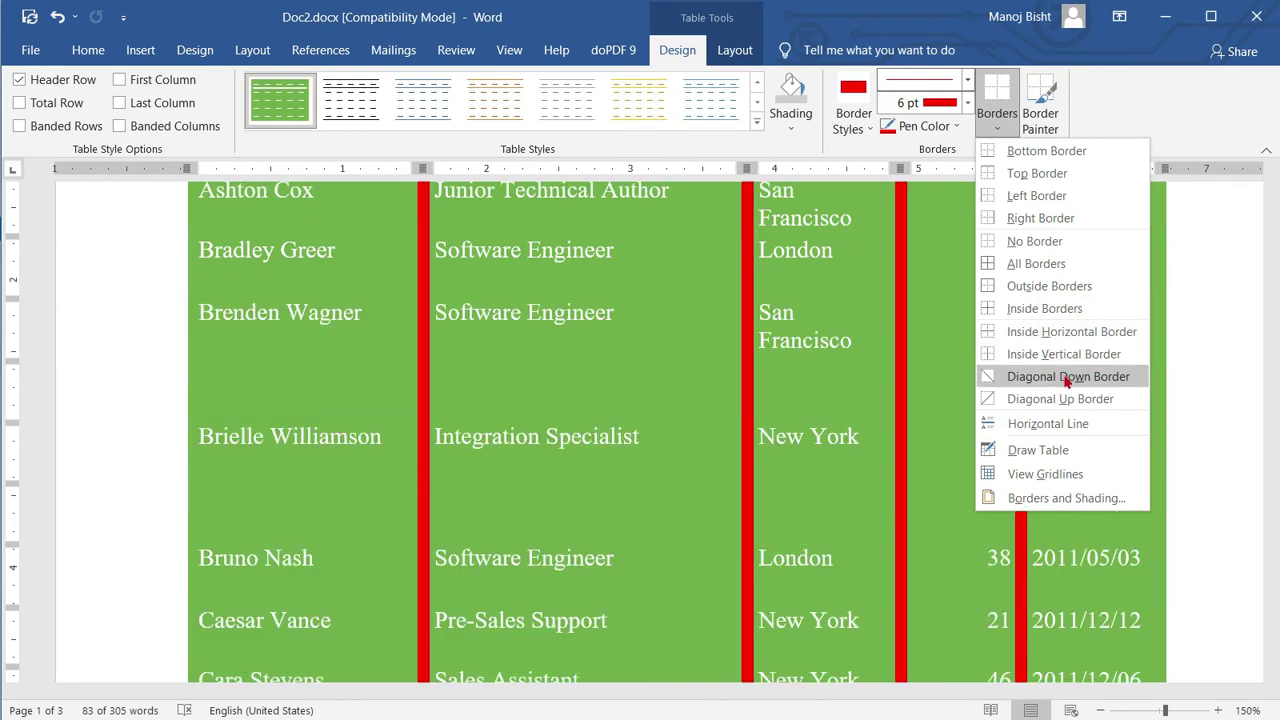
{"action": "left_click", "coordinate": [840, 337]}
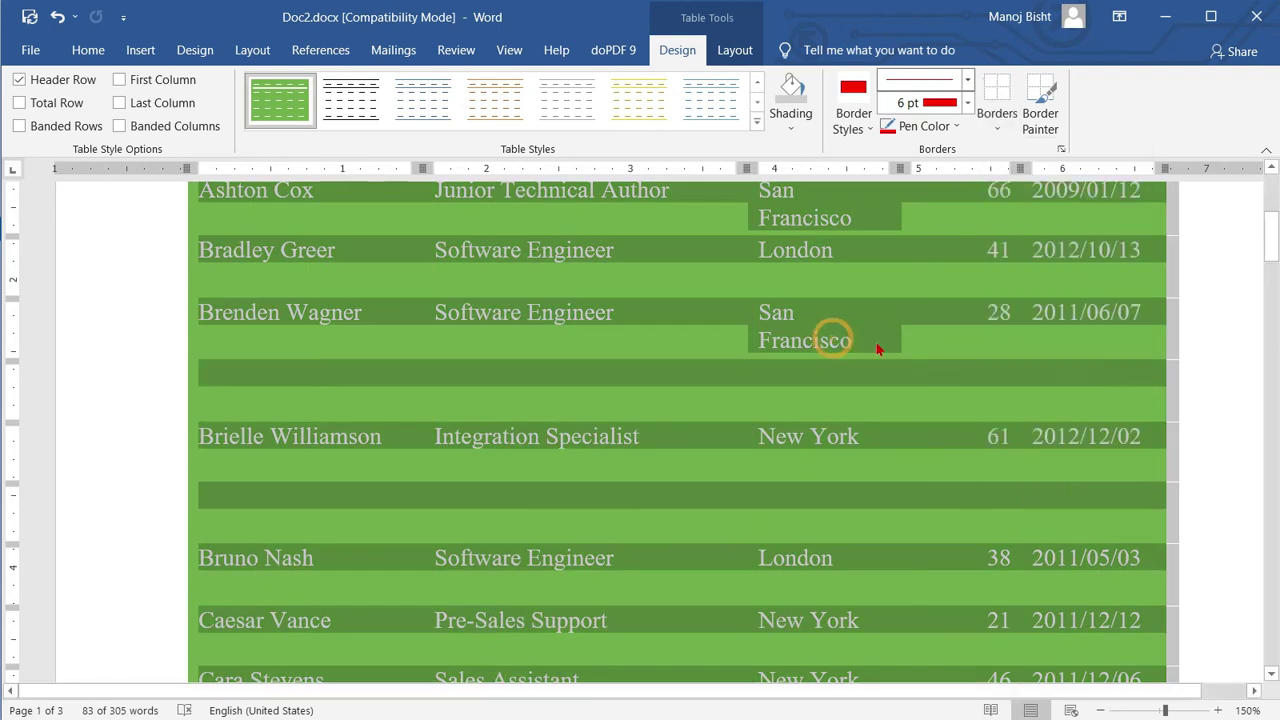
{"action": "scroll", "coordinate": [880, 345], "scroll_direction": "down", "scroll_amount": 8}
{"action": "scroll", "coordinate": [1000, 309], "scroll_direction": "up", "scroll_amount": 1}
{"action": "left_click", "coordinate": [1037, 280]}
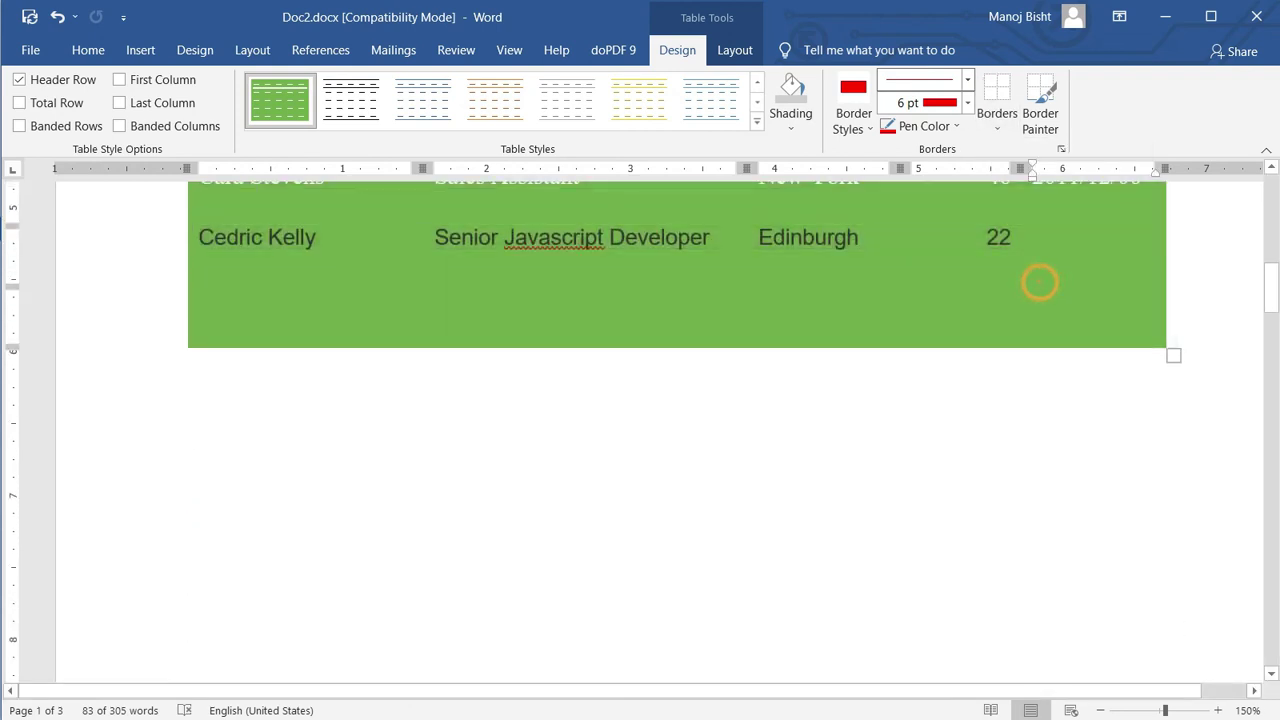
Step: Try a horizontal line after the asterisks in the second-page "Sanitation Coverage as reported by States" header cell, and undo it
{"action": "scroll", "coordinate": [969, 391], "scroll_direction": "down", "scroll_amount": 7}
{"action": "scroll", "coordinate": [930, 391], "scroll_direction": "down", "scroll_amount": 4}
{"action": "left_click", "coordinate": [756, 326]}
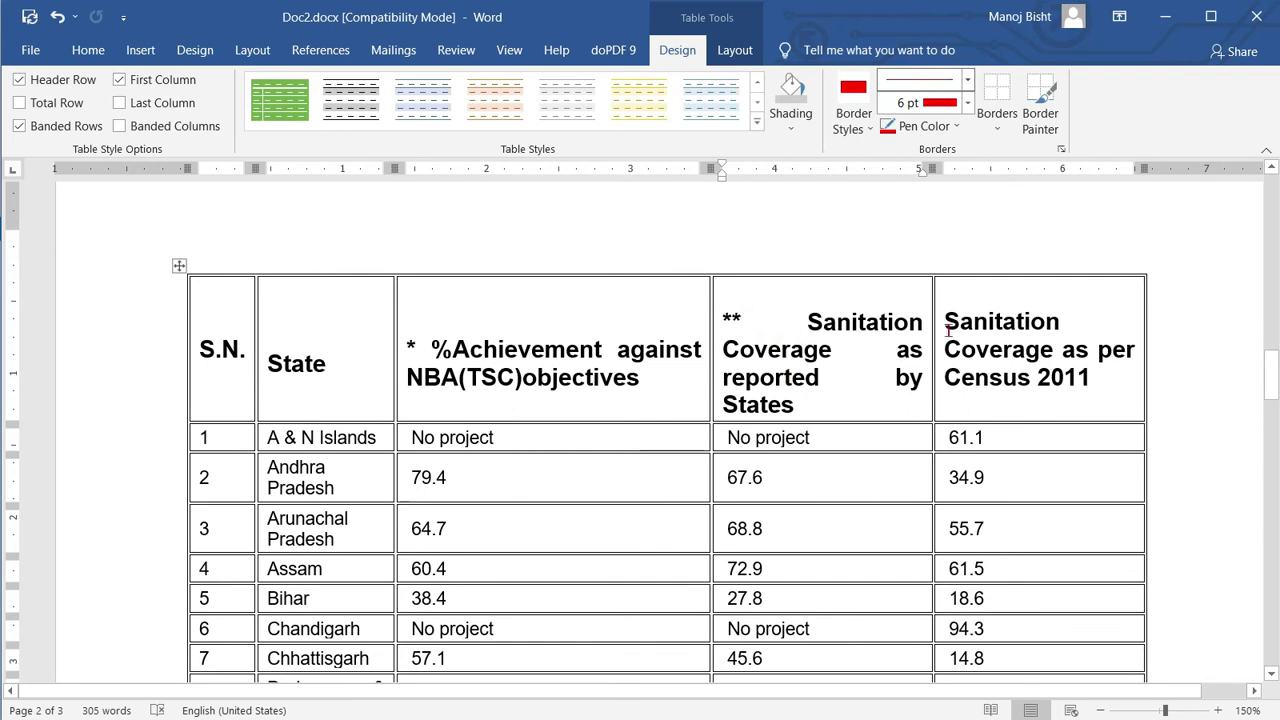
{"action": "left_click", "coordinate": [997, 115]}
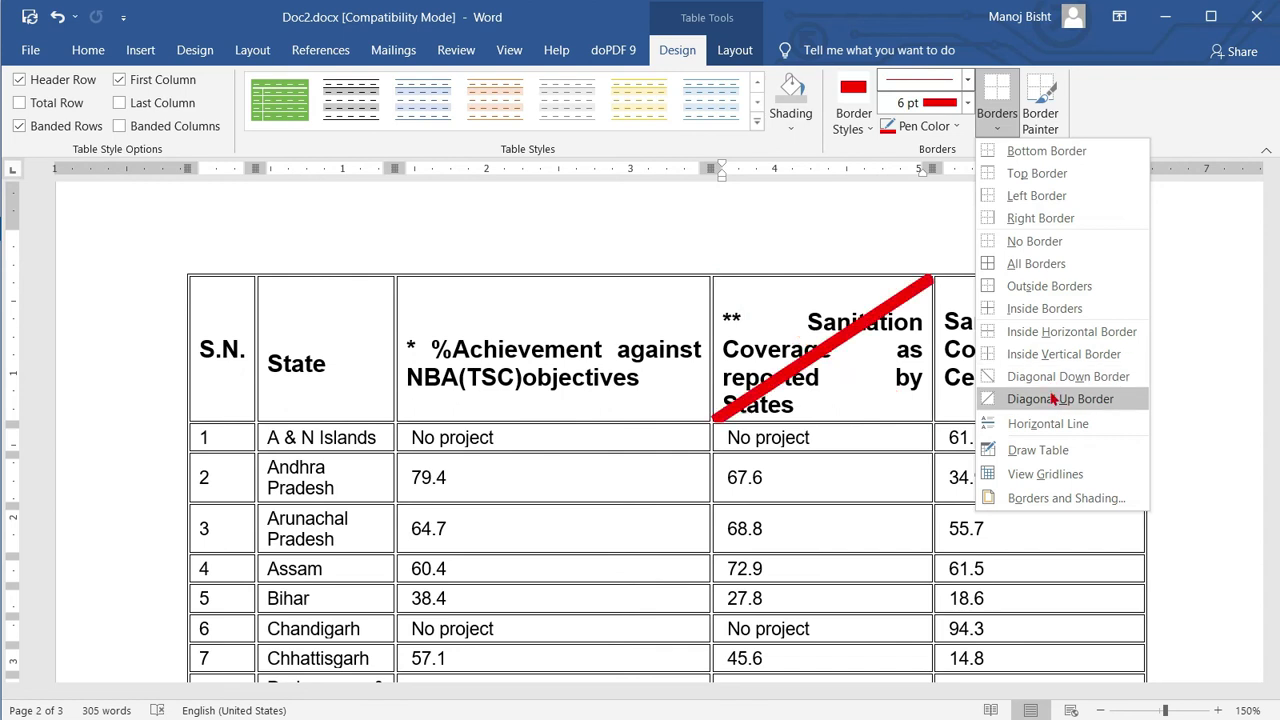
{"action": "left_click", "coordinate": [1078, 424]}
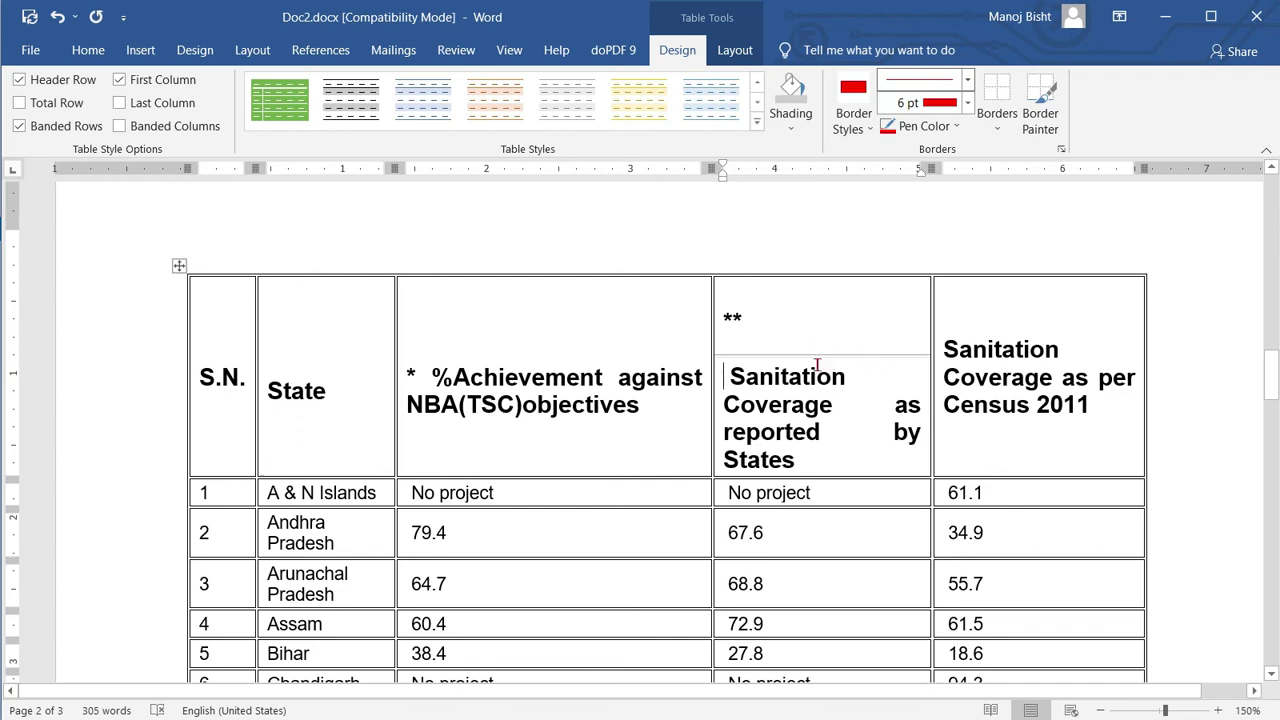
{"action": "key", "text": "ctrl+z"}
Step: Draw a red 6 pt table about 1.38 by 0.6 inches above the coverage table and divide it into two columns and two rows
{"action": "left_click", "coordinate": [1003, 132]}
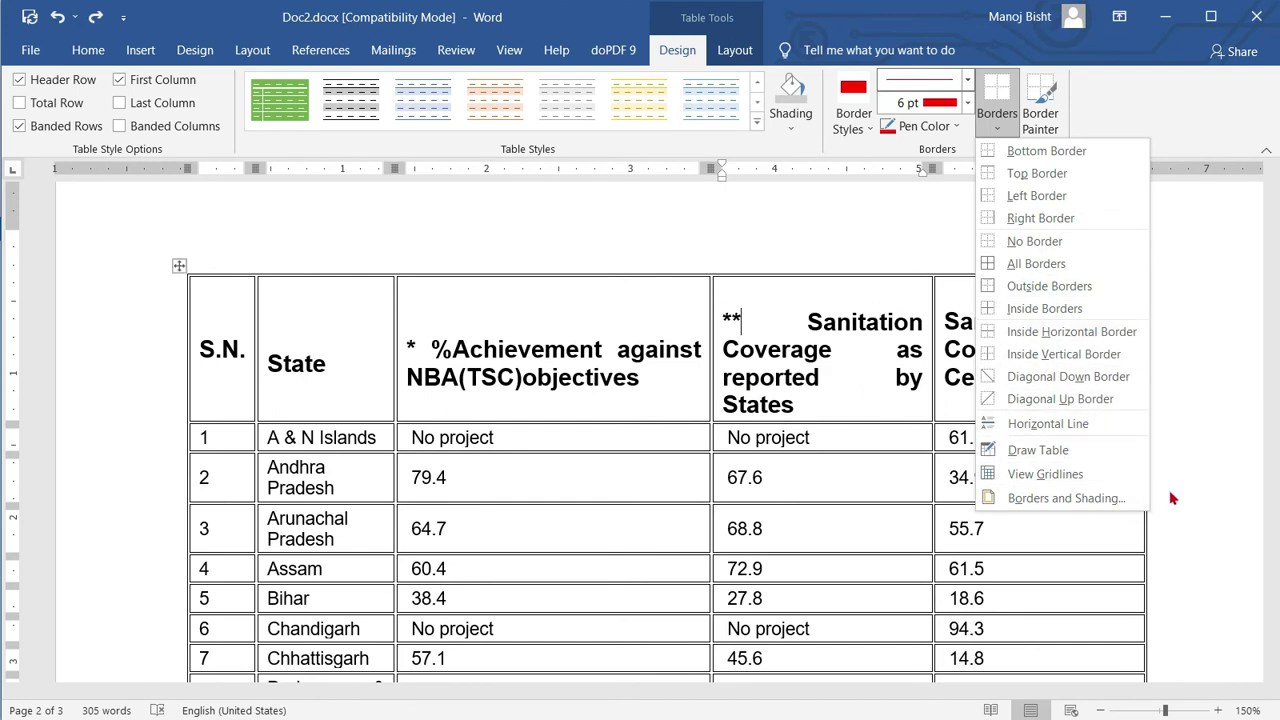
{"action": "left_click", "coordinate": [1057, 453]}
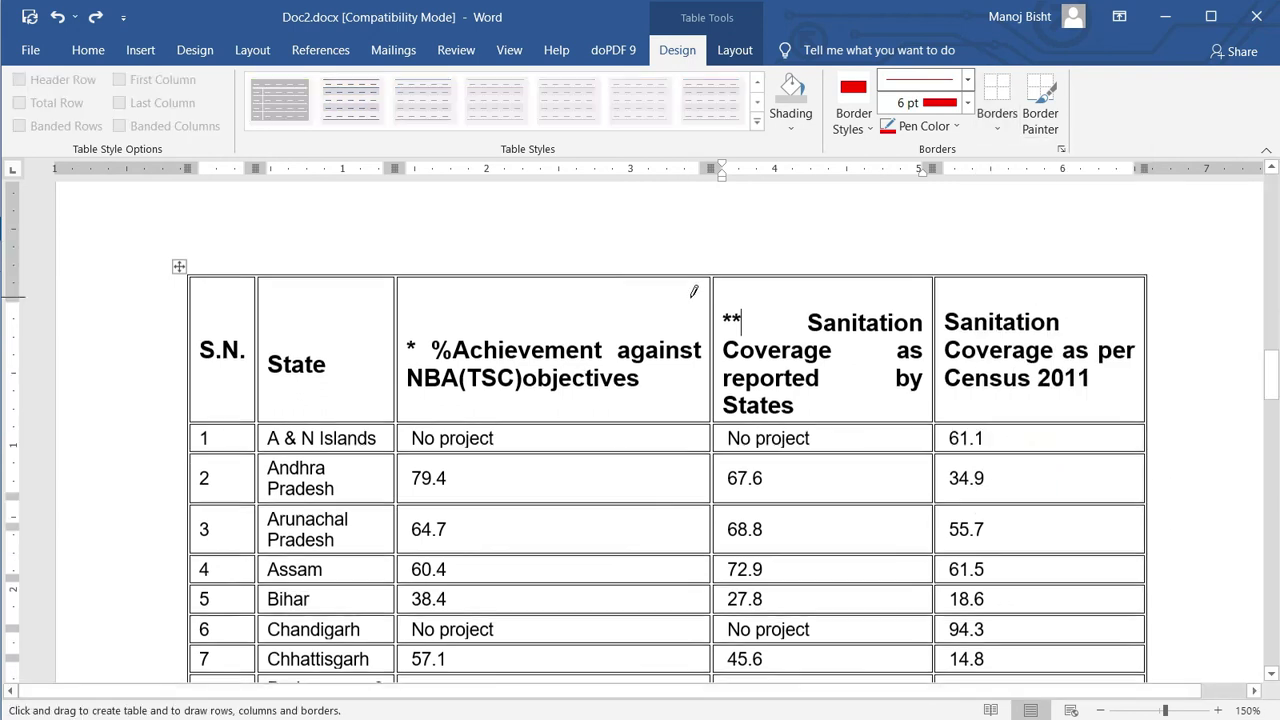
{"action": "scroll", "coordinate": [554, 307], "scroll_direction": "up", "scroll_amount": 3}
{"action": "left_click_drag", "start_coordinate": [448, 236], "coordinate": [645, 320]}
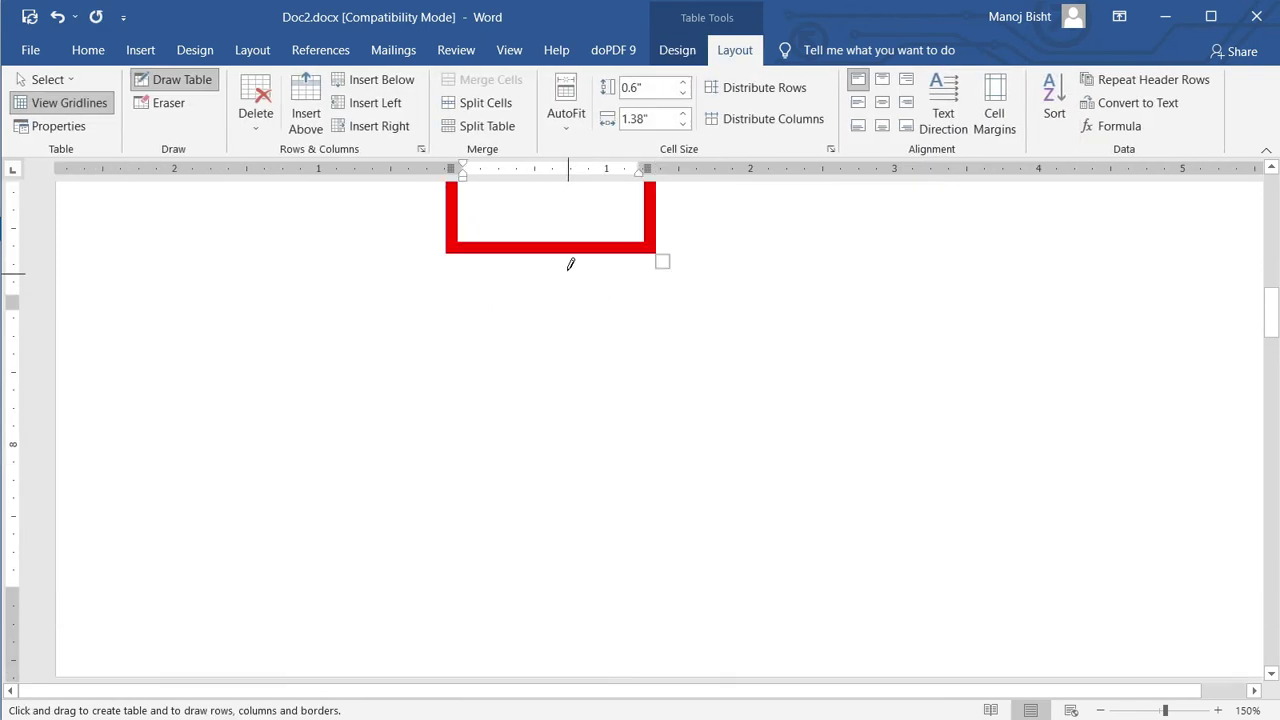
{"action": "left_click_drag", "start_coordinate": [537, 212], "coordinate": [537, 296]}
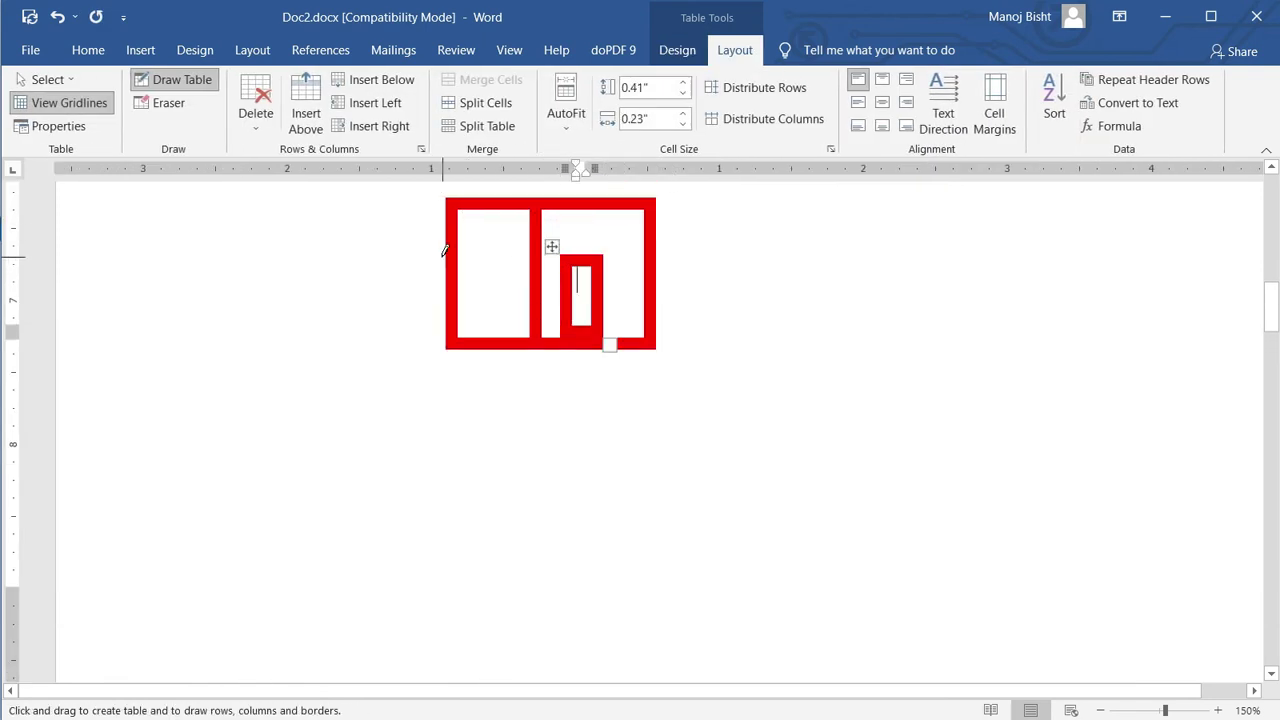
{"action": "left_click_drag", "start_coordinate": [441, 258], "coordinate": [560, 250]}
{"action": "key", "text": "ctrl+z"}
{"action": "left_click_drag", "start_coordinate": [460, 252], "coordinate": [645, 256]}
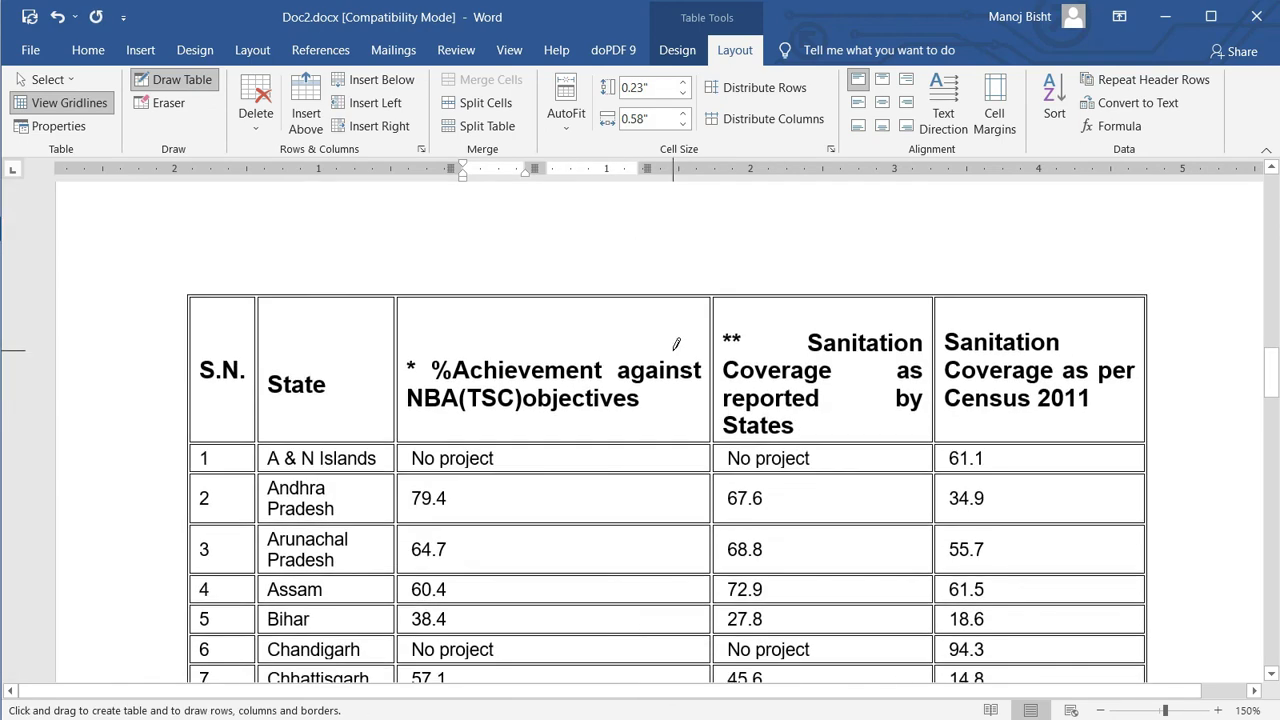
Step: Try splitting the "%Achievement against NBA(TSC)objectives" header cell with drawn vertical and horizontal lines, and undo them
{"action": "left_click_drag", "start_coordinate": [557, 224], "coordinate": [560, 362]}
{"action": "left_click_drag", "start_coordinate": [398, 322], "coordinate": [740, 320]}
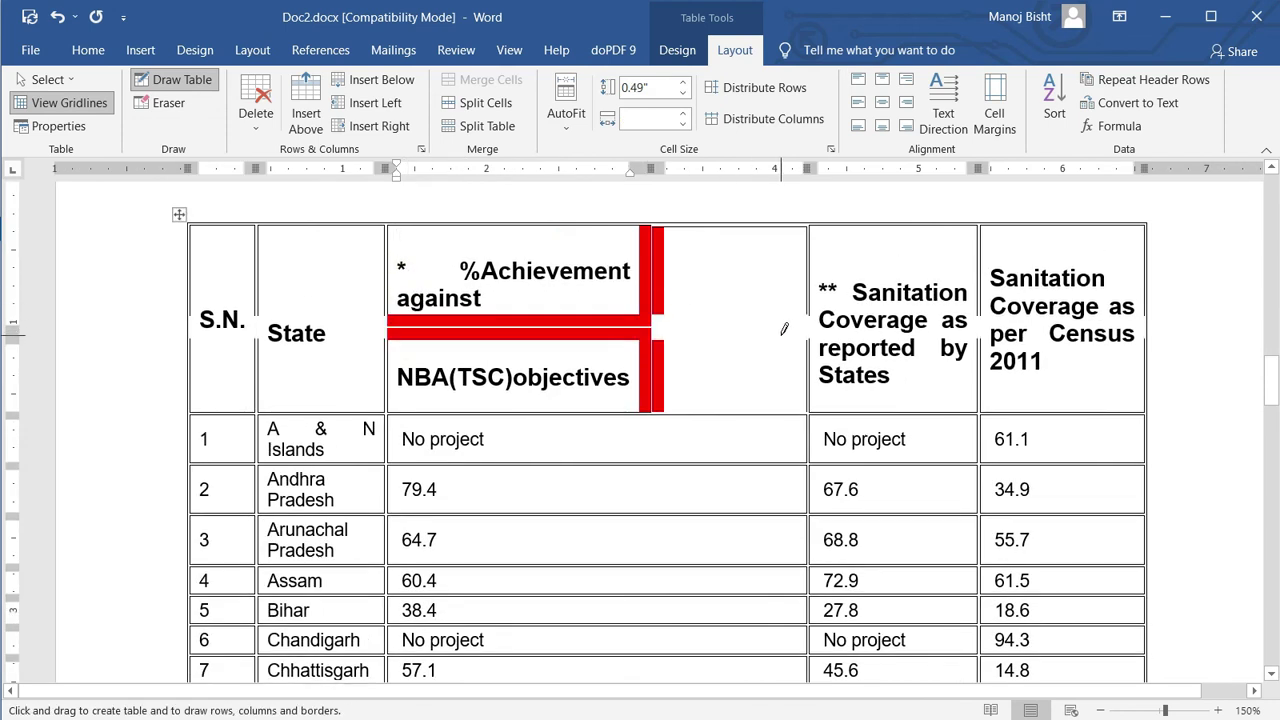
{"action": "key", "text": "ctrl+z"}
{"action": "scroll", "coordinate": [784, 330], "scroll_direction": "up", "scroll_amount": 3}
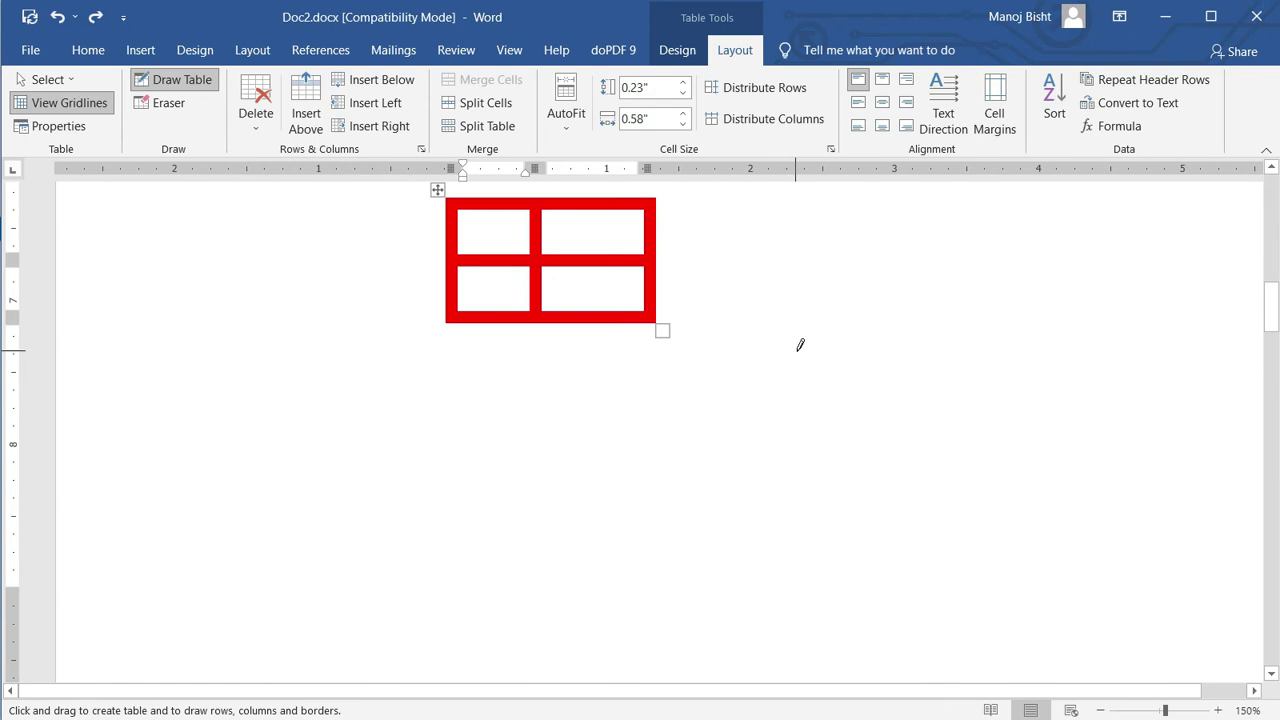
Step: Turn off the table gridlines while viewing the borderless employee table on the first page
{"action": "scroll", "coordinate": [813, 353], "scroll_direction": "down", "scroll_amount": 5}
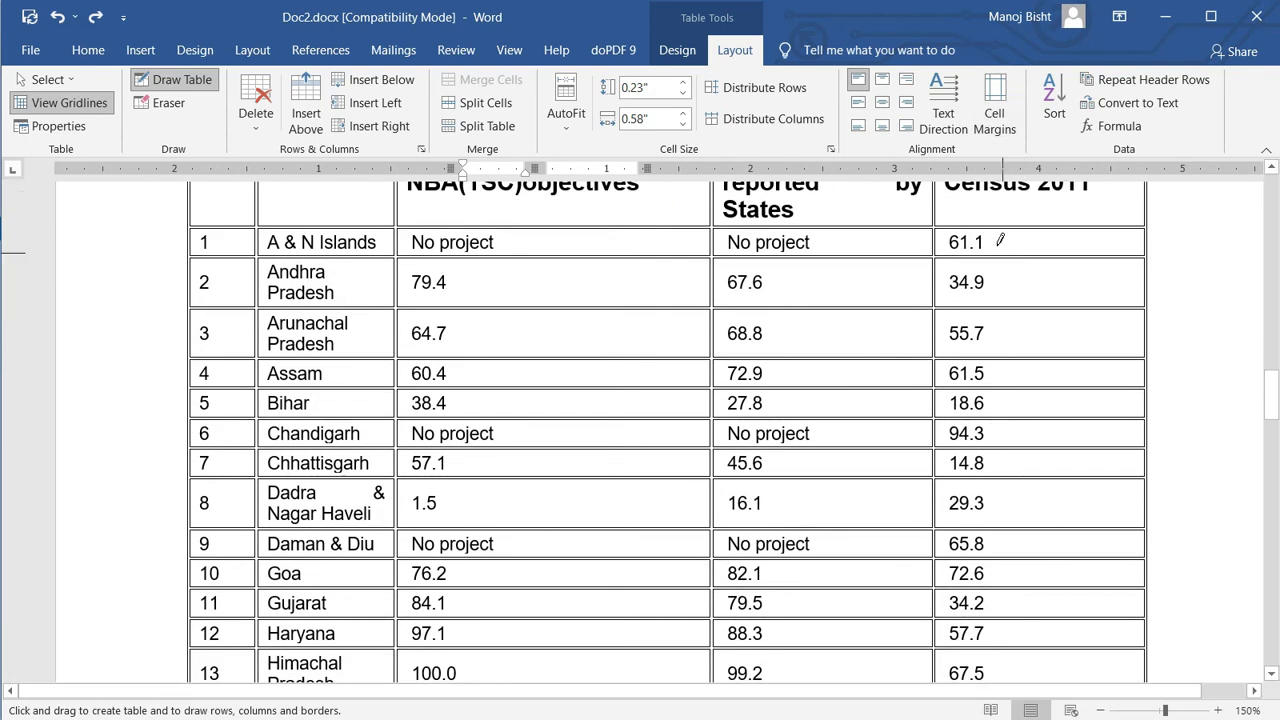
{"action": "left_click", "coordinate": [677, 50]}
{"action": "left_click", "coordinate": [997, 126]}
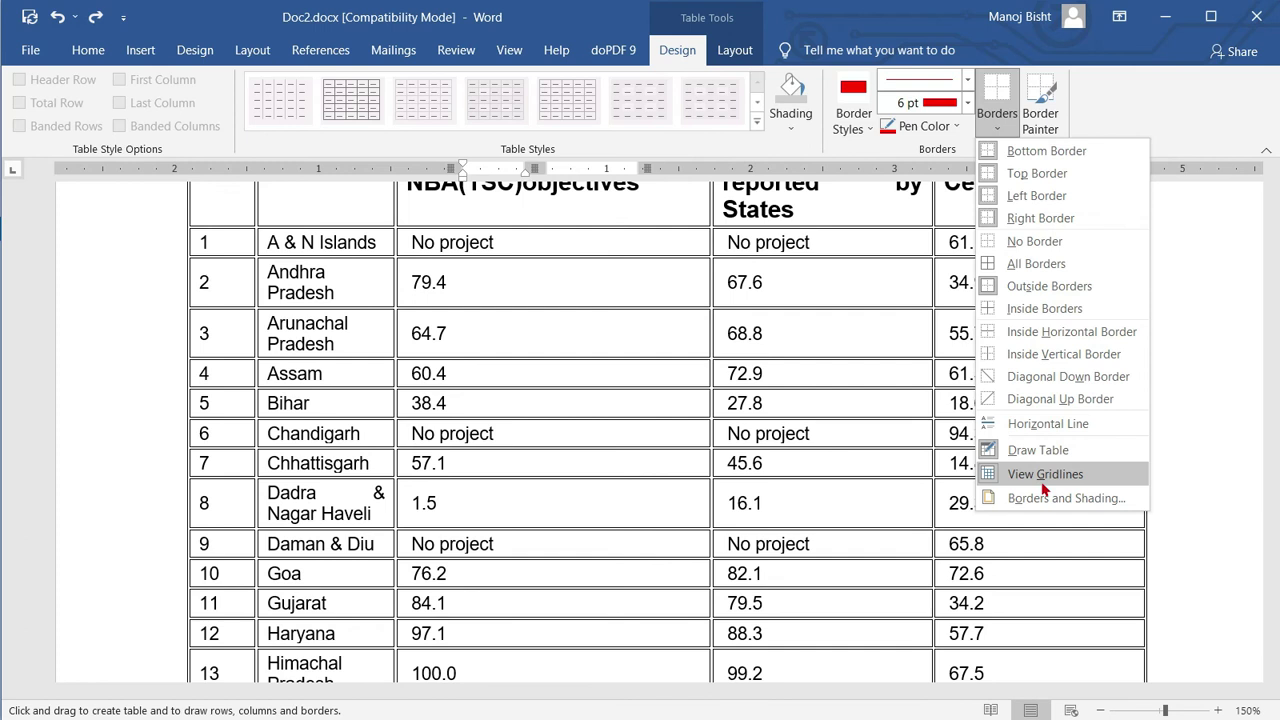
{"action": "left_click", "coordinate": [769, 560]}
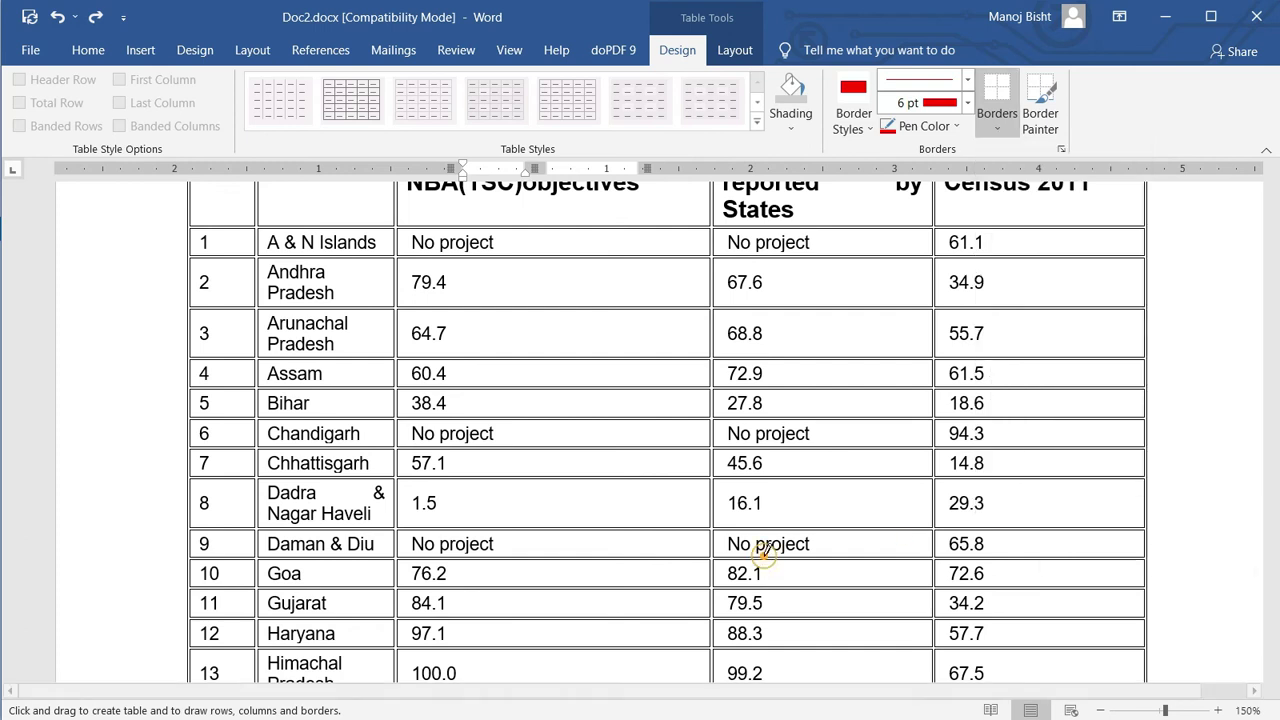
{"action": "scroll", "coordinate": [768, 556], "scroll_direction": "up", "scroll_amount": 10}
{"action": "scroll", "coordinate": [792, 547], "scroll_direction": "up", "scroll_amount": 15}
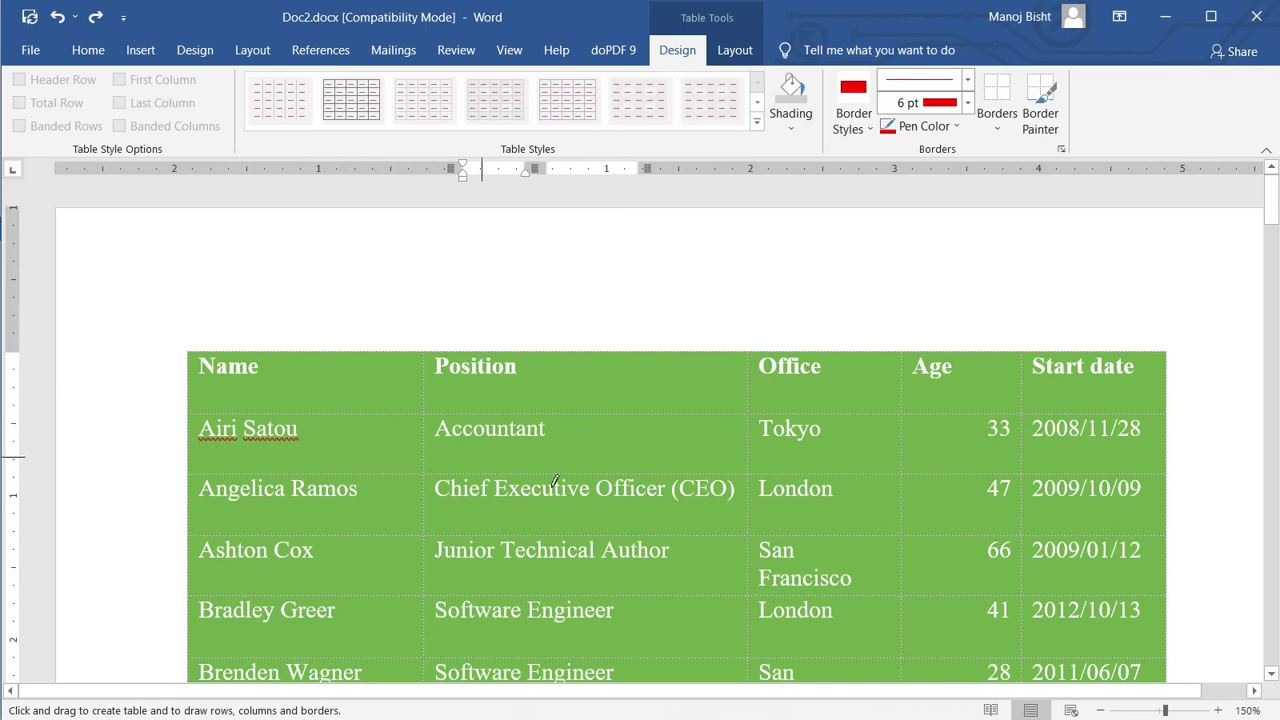
{"action": "left_click", "coordinate": [998, 130]}
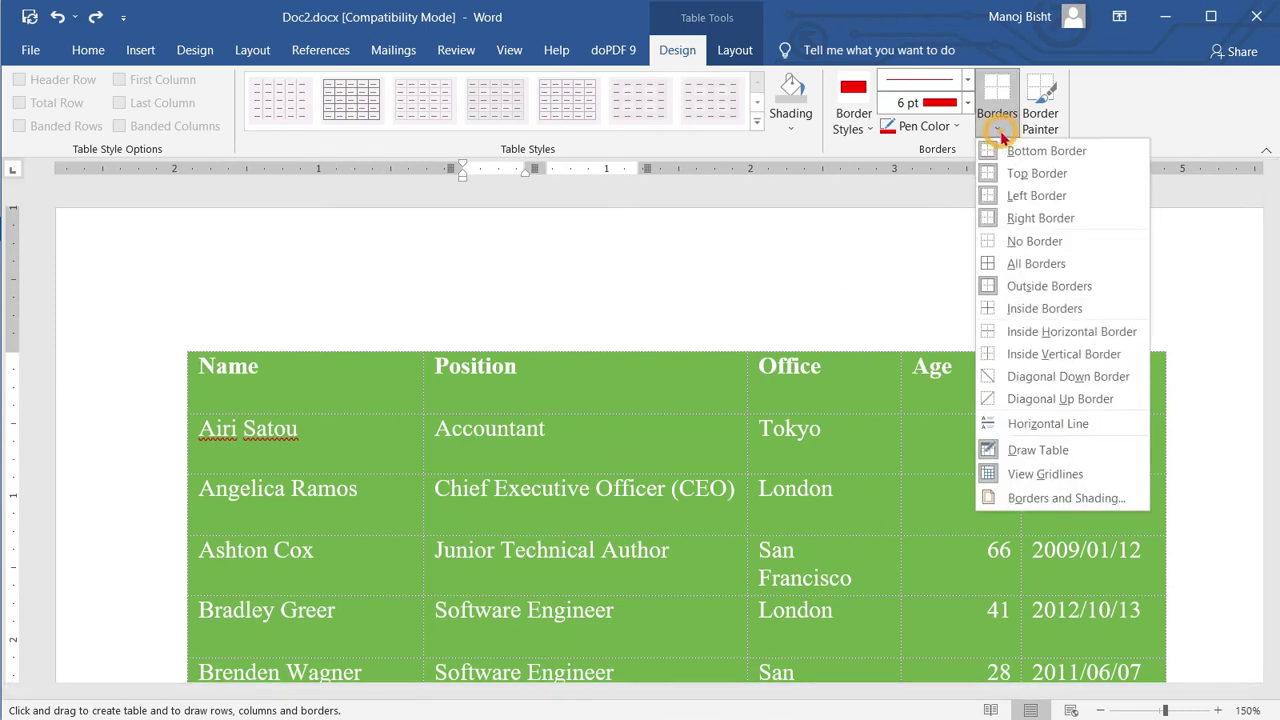
{"action": "left_click", "coordinate": [1025, 480]}
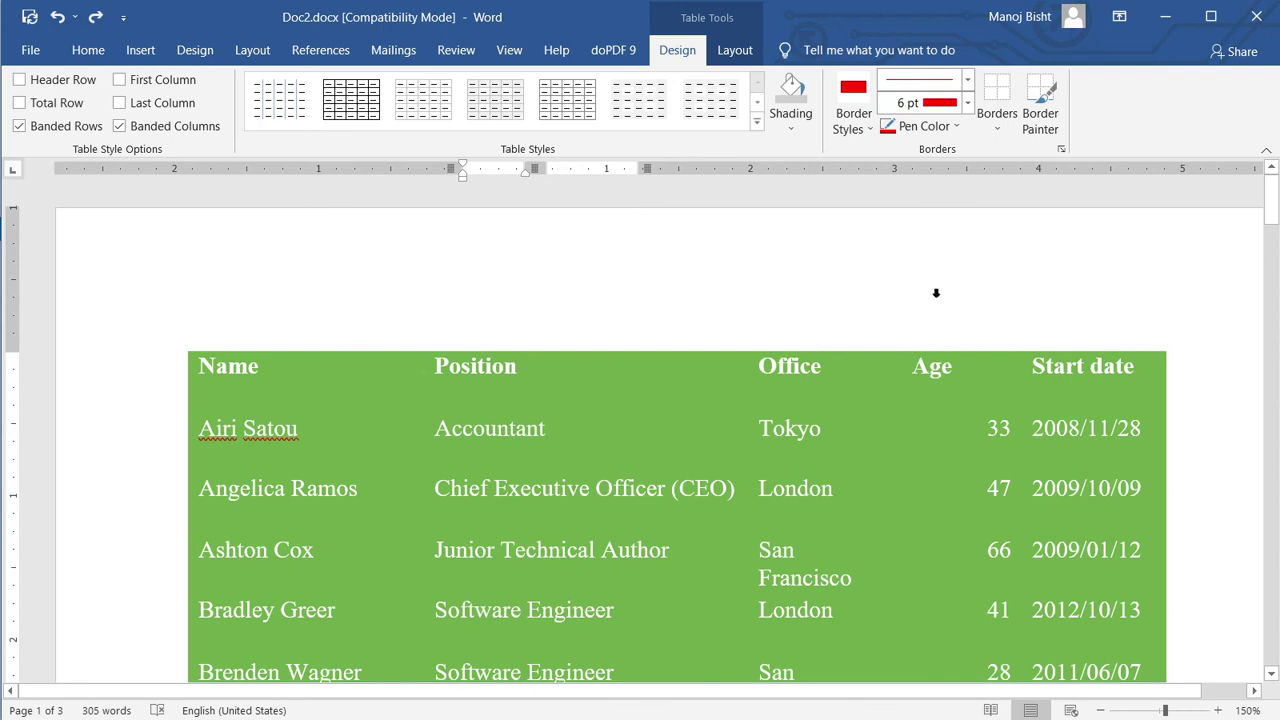
Step: Turn on the table gridlines for the borderless green employee table on the first page
{"action": "left_click", "coordinate": [997, 126]}
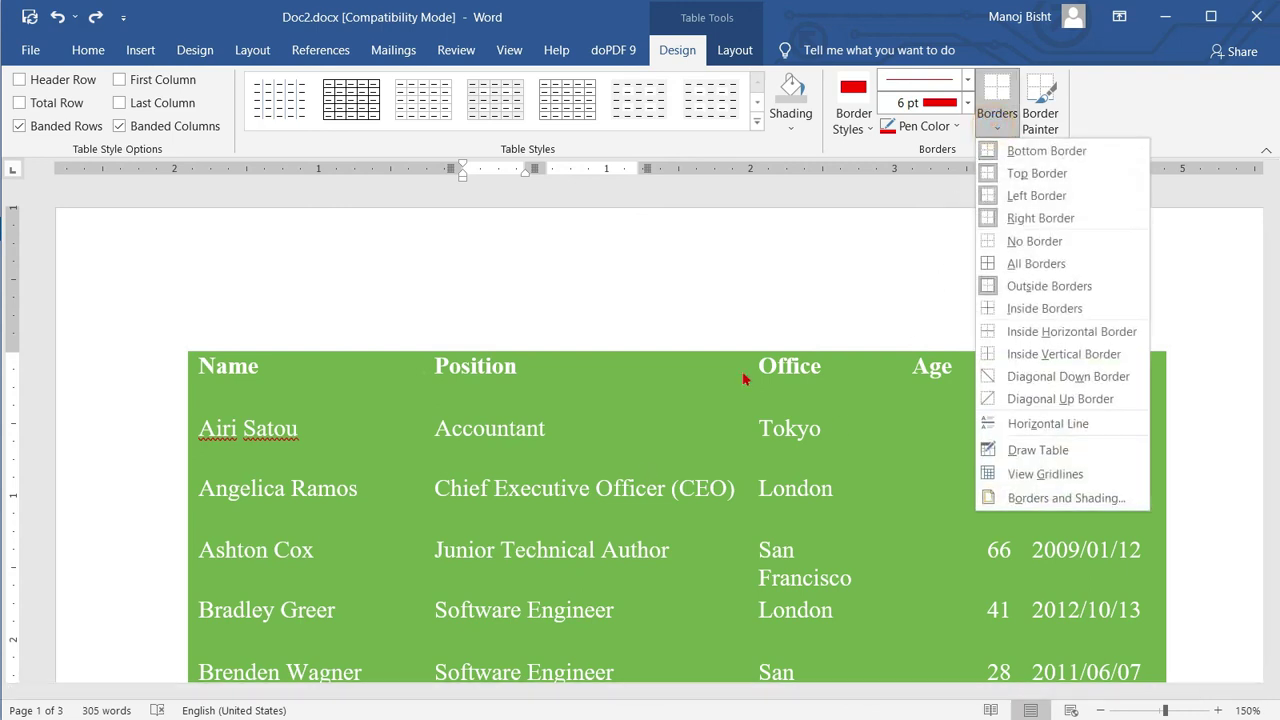
{"action": "left_click", "coordinate": [1040, 474]}
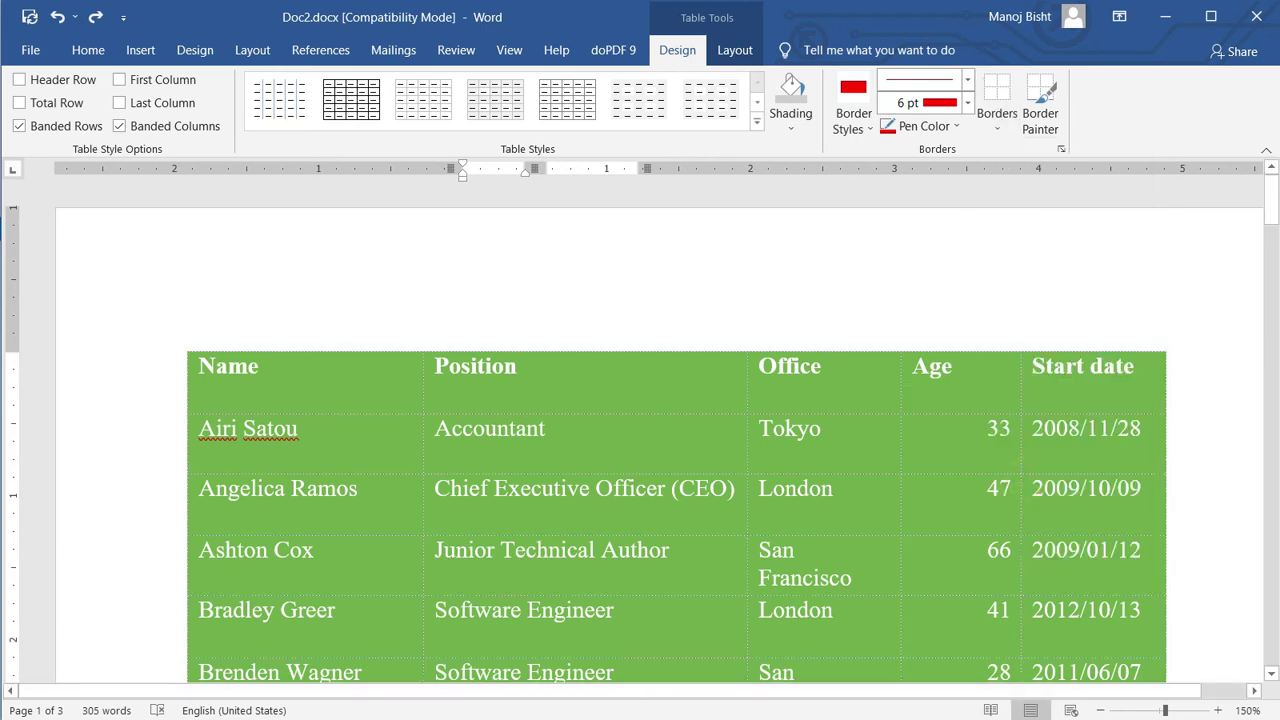
{"action": "scroll", "coordinate": [558, 469], "scroll_direction": "down", "scroll_amount": 1}
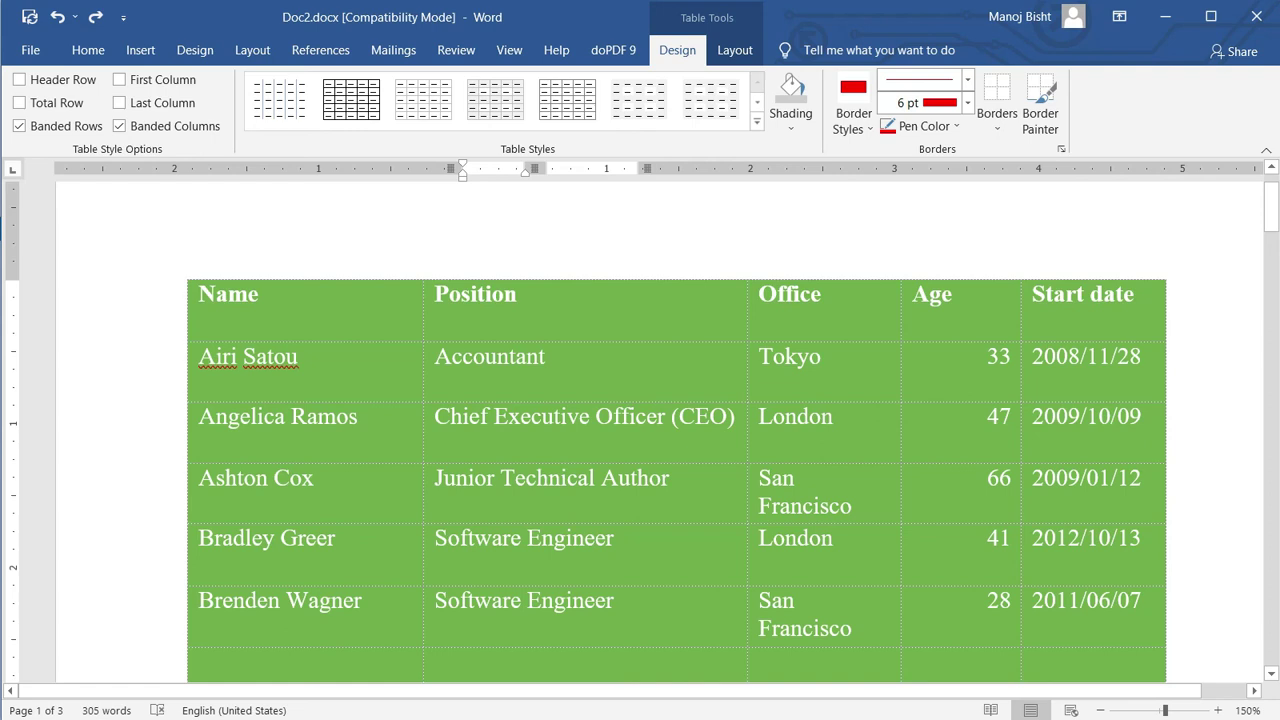
Step: Examine the employee table enlarged in the print preview and back in the document to compare how its gridlines appear
{"action": "key", "text": "ctrl+p"}
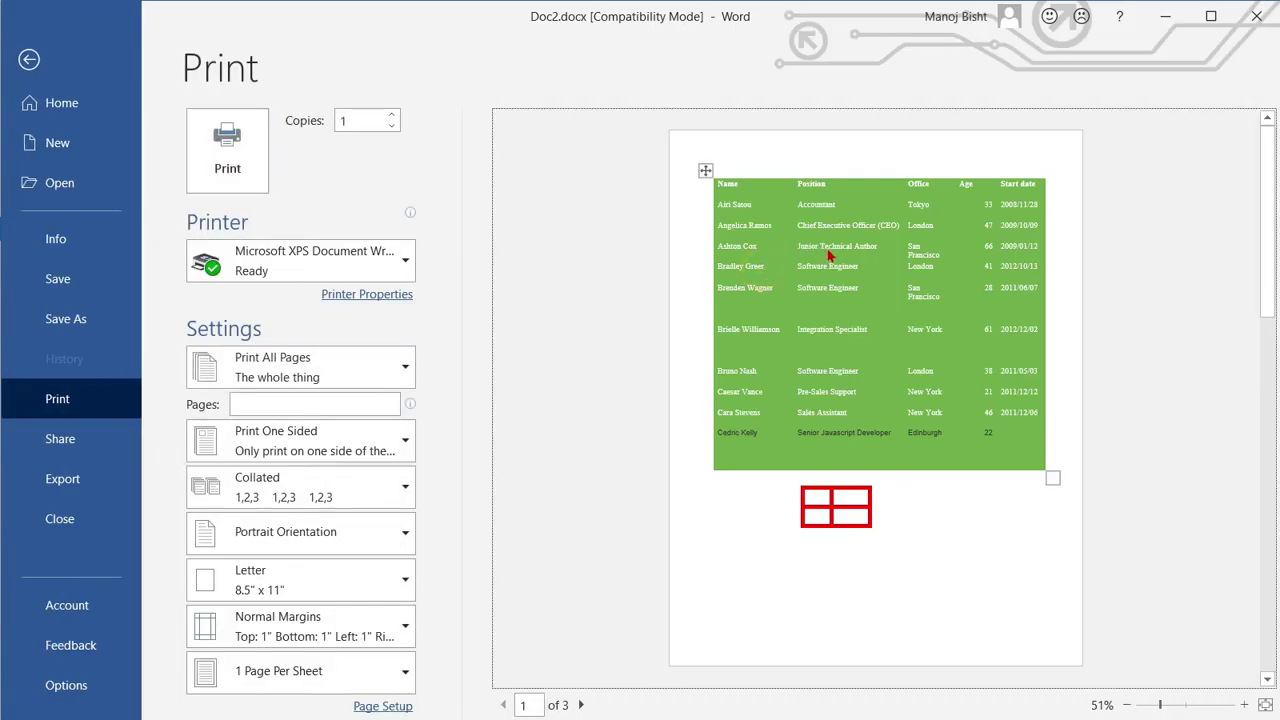
{"action": "scroll", "coordinate": [828, 256], "scroll_direction": "up", "scroll_amount": 14, "text": "ctrl"}
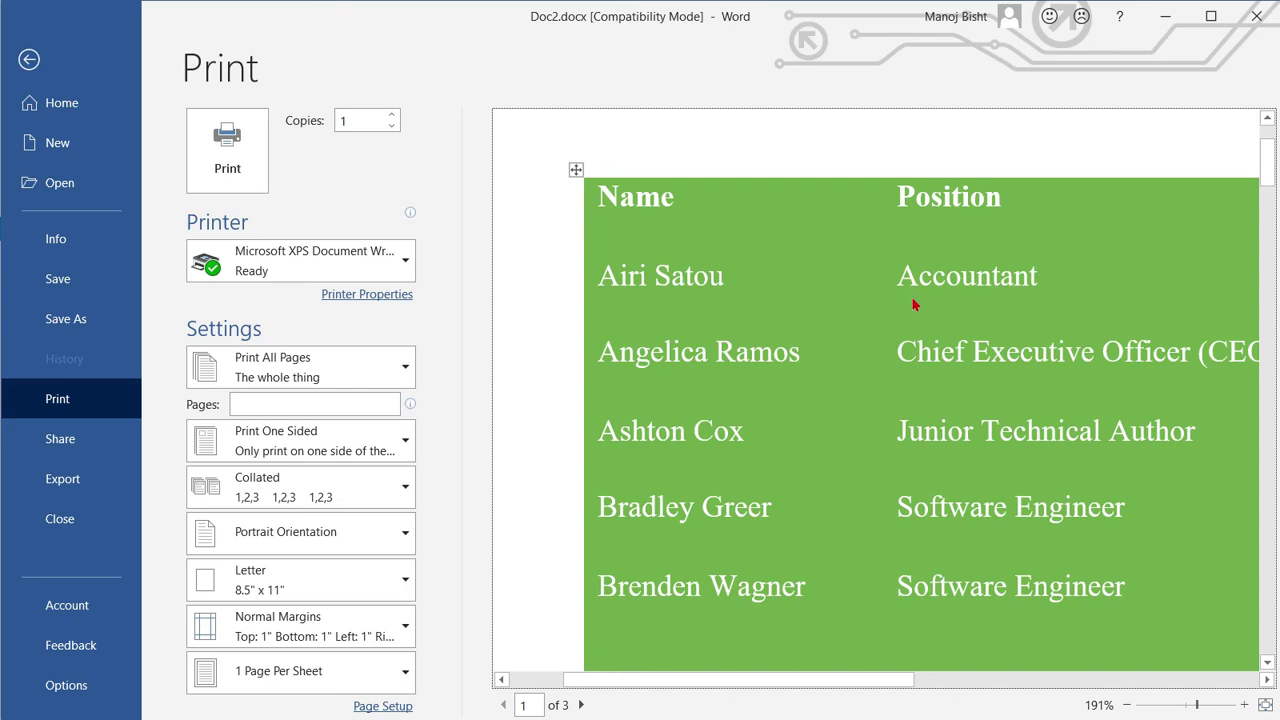
{"action": "key", "text": "Escape"}
{"action": "scroll", "coordinate": [694, 394], "scroll_direction": "down", "scroll_amount": 3}
{"action": "scroll", "coordinate": [694, 394], "scroll_direction": "up", "scroll_amount": 6}
{"action": "scroll", "coordinate": [700, 418], "scroll_direction": "up", "scroll_amount": 3}
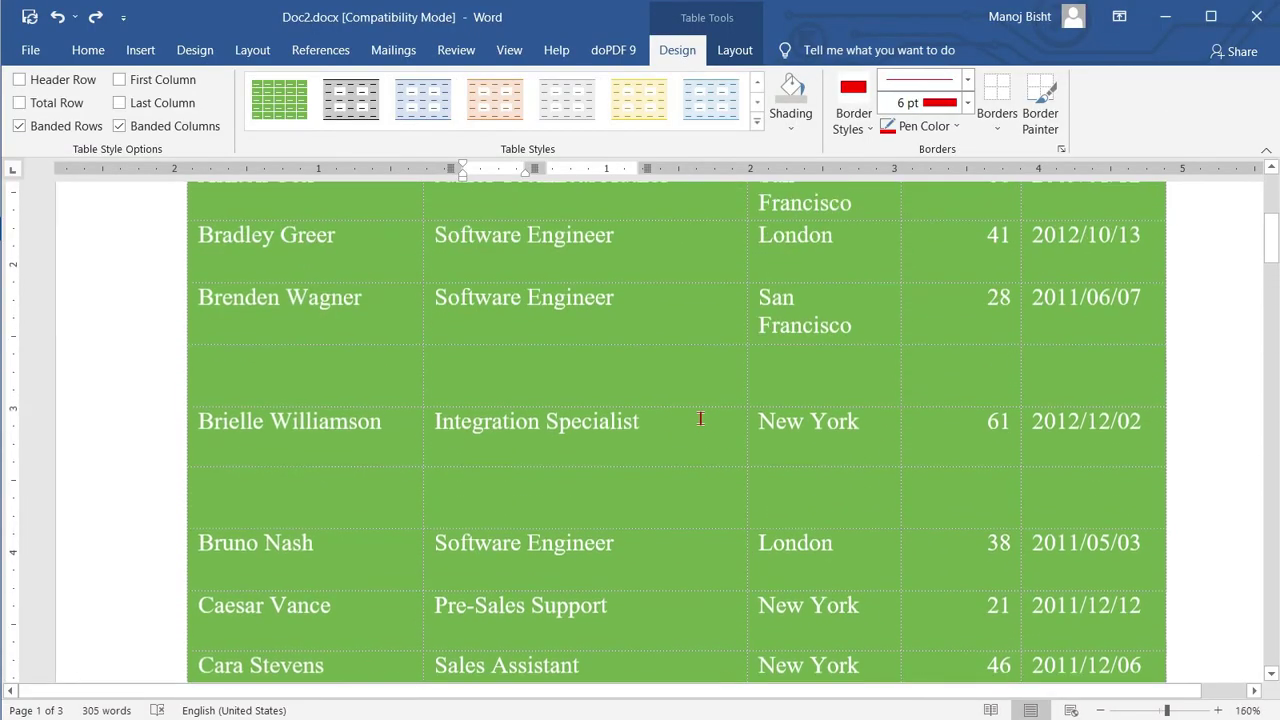
{"action": "scroll", "coordinate": [700, 418], "scroll_direction": "up", "scroll_amount": 13, "text": "ctrl"}
{"action": "scroll", "coordinate": [700, 418], "scroll_direction": "down", "scroll_amount": 8, "text": "ctrl"}
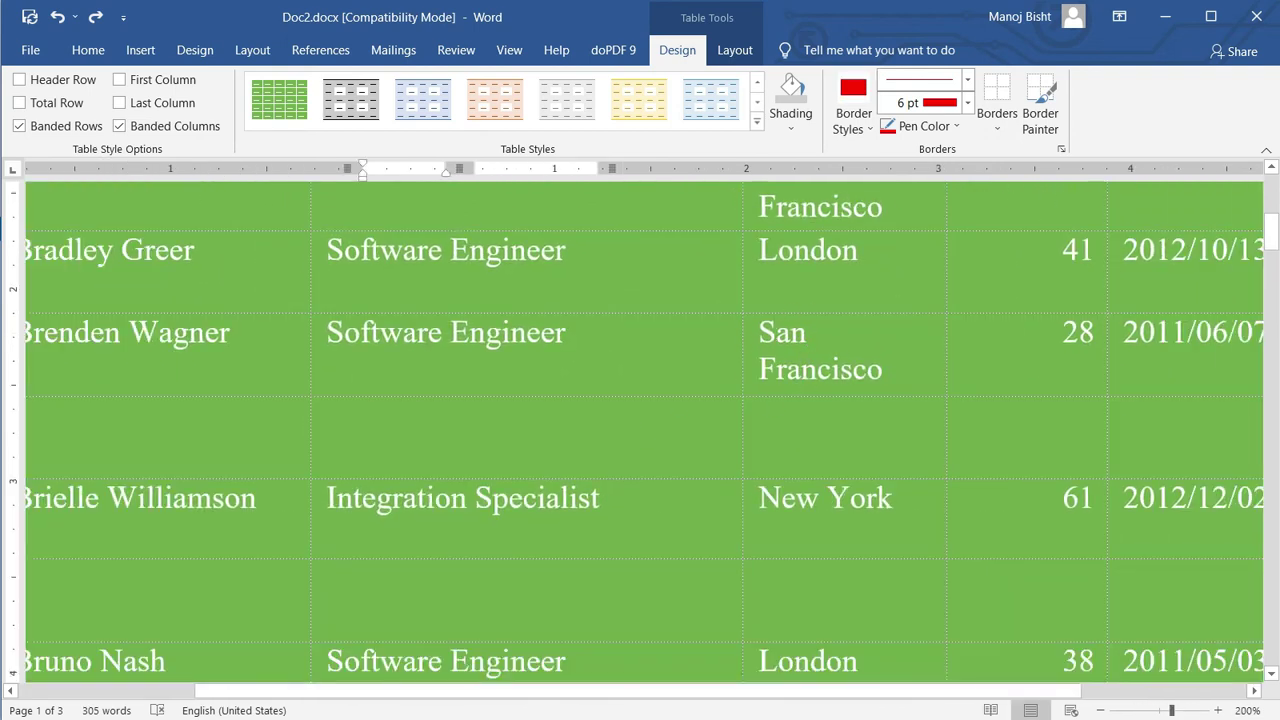
Step: Open the Borders and Shading settings and review the table border, shading and page border options
{"action": "left_click", "coordinate": [1010, 140]}
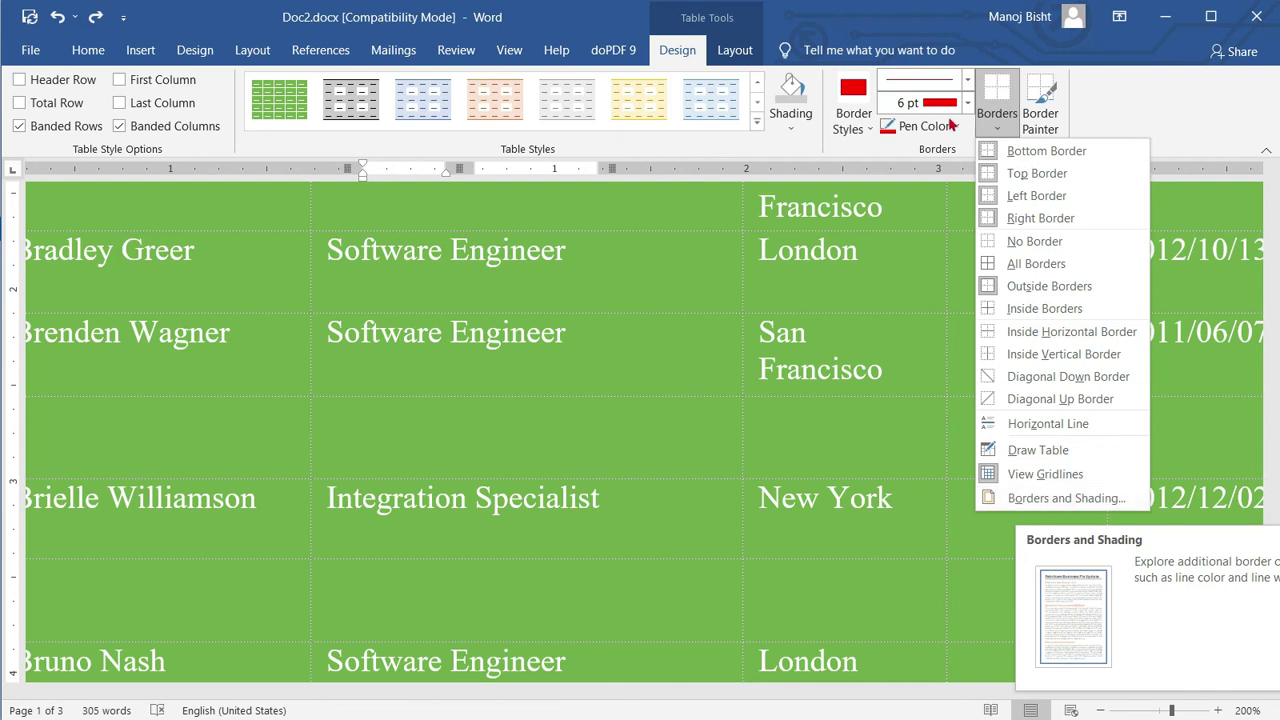
{"action": "left_click", "coordinate": [1060, 498]}
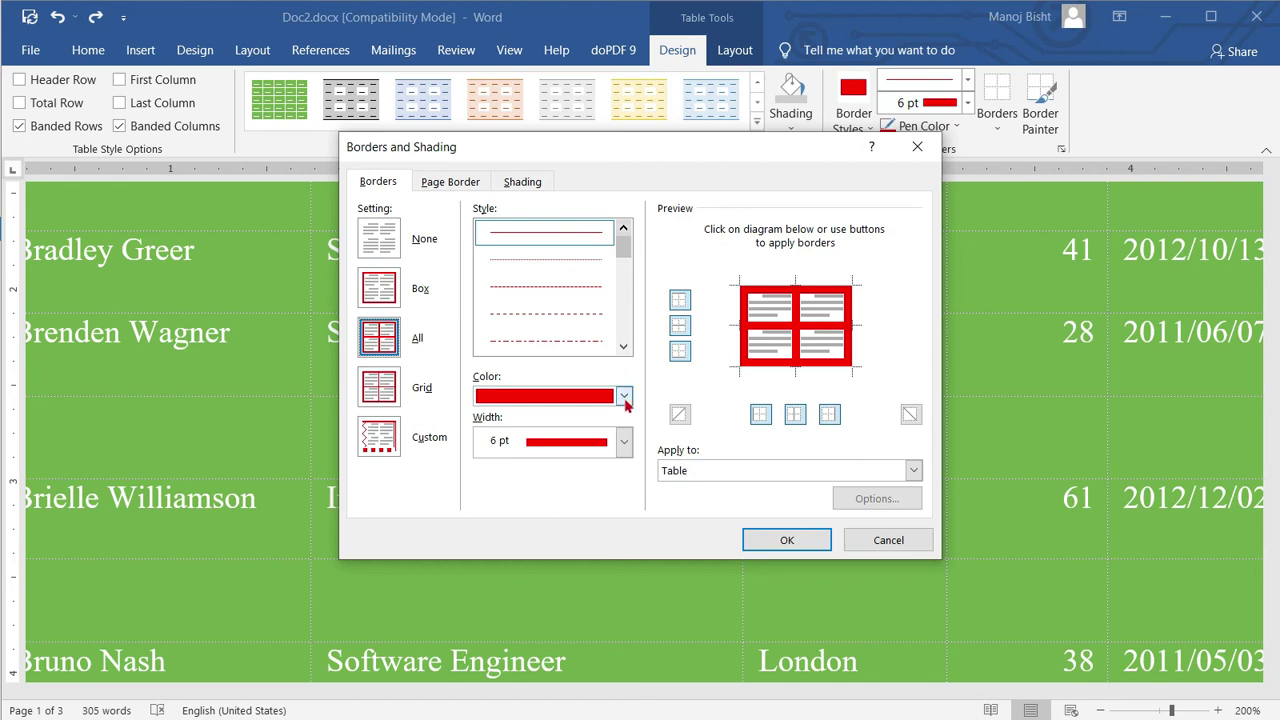
{"action": "left_click", "coordinate": [456, 178]}
{"action": "left_click", "coordinate": [541, 184]}
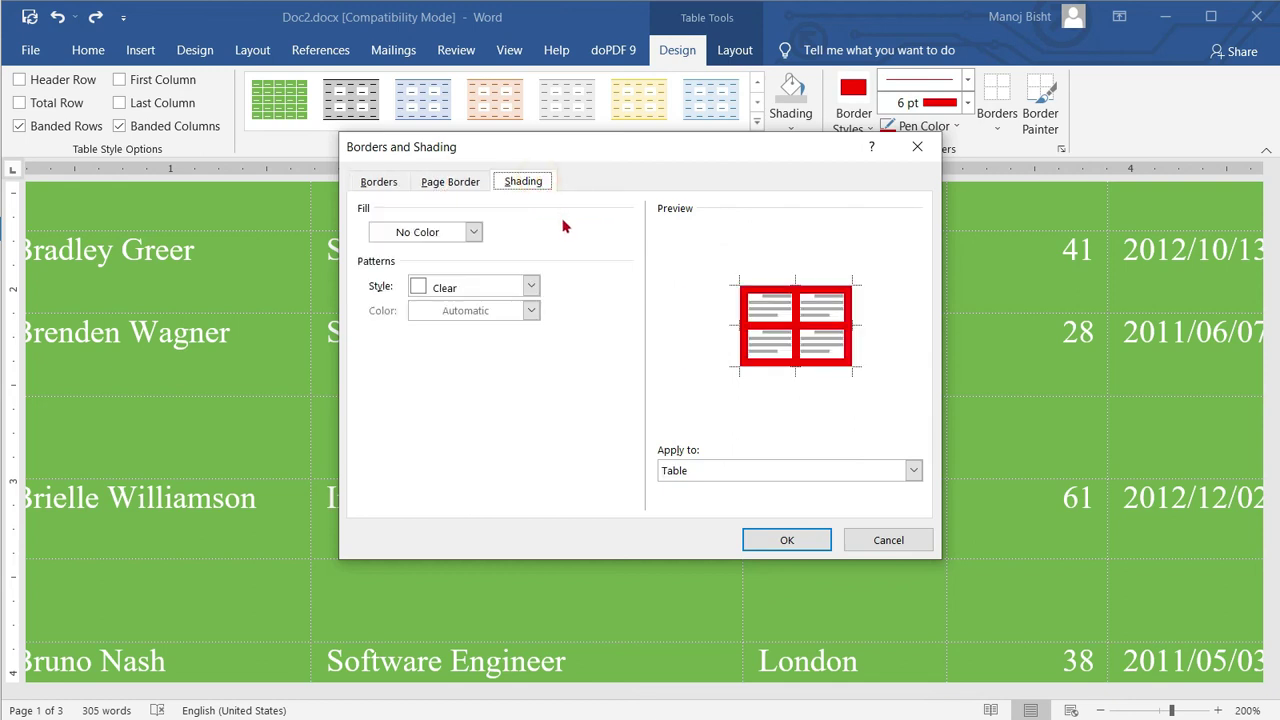
{"action": "left_click", "coordinate": [472, 186]}
{"action": "mouse_move", "coordinate": [620, 245]}
{"action": "left_mouse_down"}
{"action": "mouse_move", "coordinate": [624, 293]}
{"action": "mouse_move", "coordinate": [624, 240]}
{"action": "left_mouse_up"}
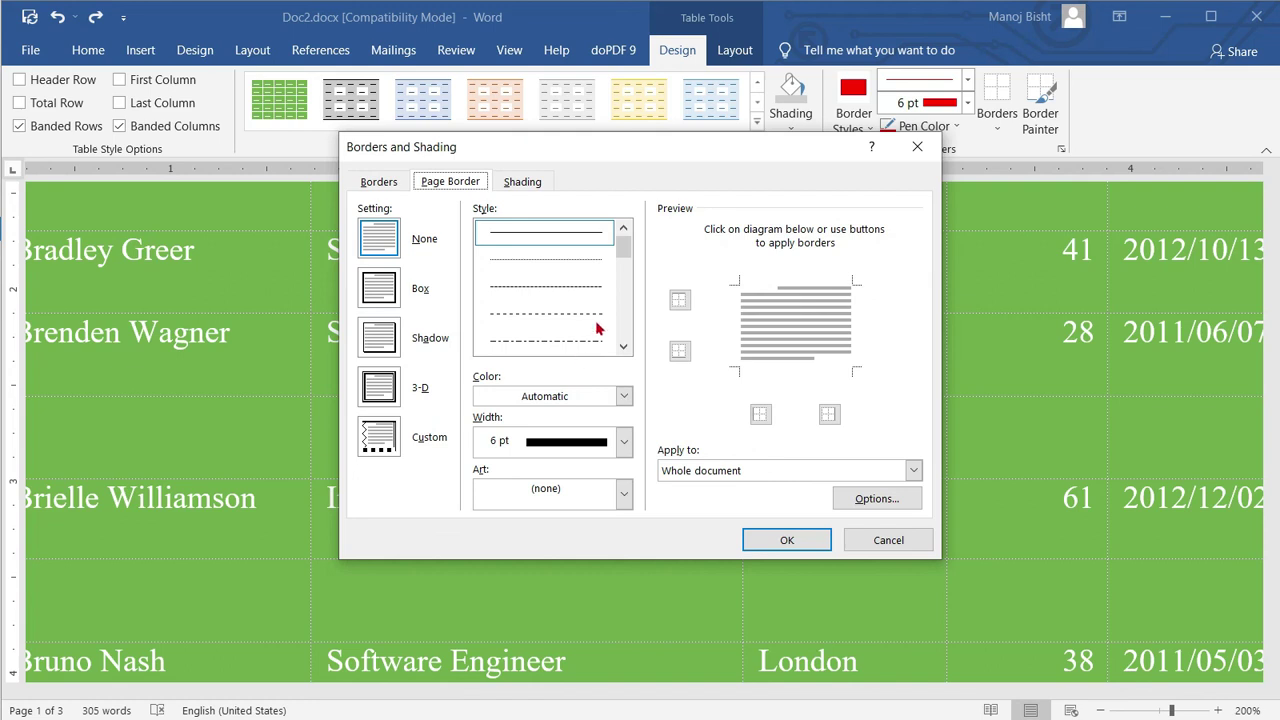
{"action": "left_click", "coordinate": [623, 396]}
{"action": "left_click", "coordinate": [623, 396]}
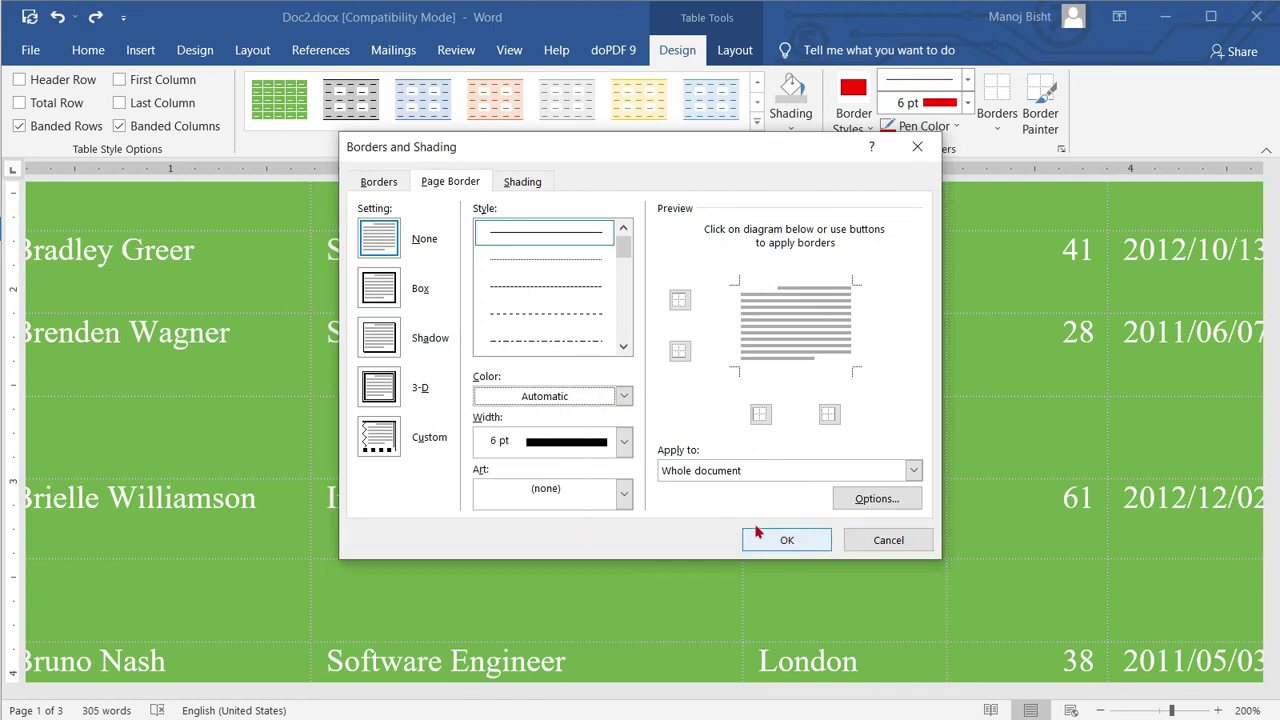
Step: Apply the red apple art as a 31 pt box page border to the whole document
{"action": "left_click", "coordinate": [623, 492]}
{"action": "scroll", "coordinate": [590, 550], "scroll_direction": "down", "scroll_amount": 10}
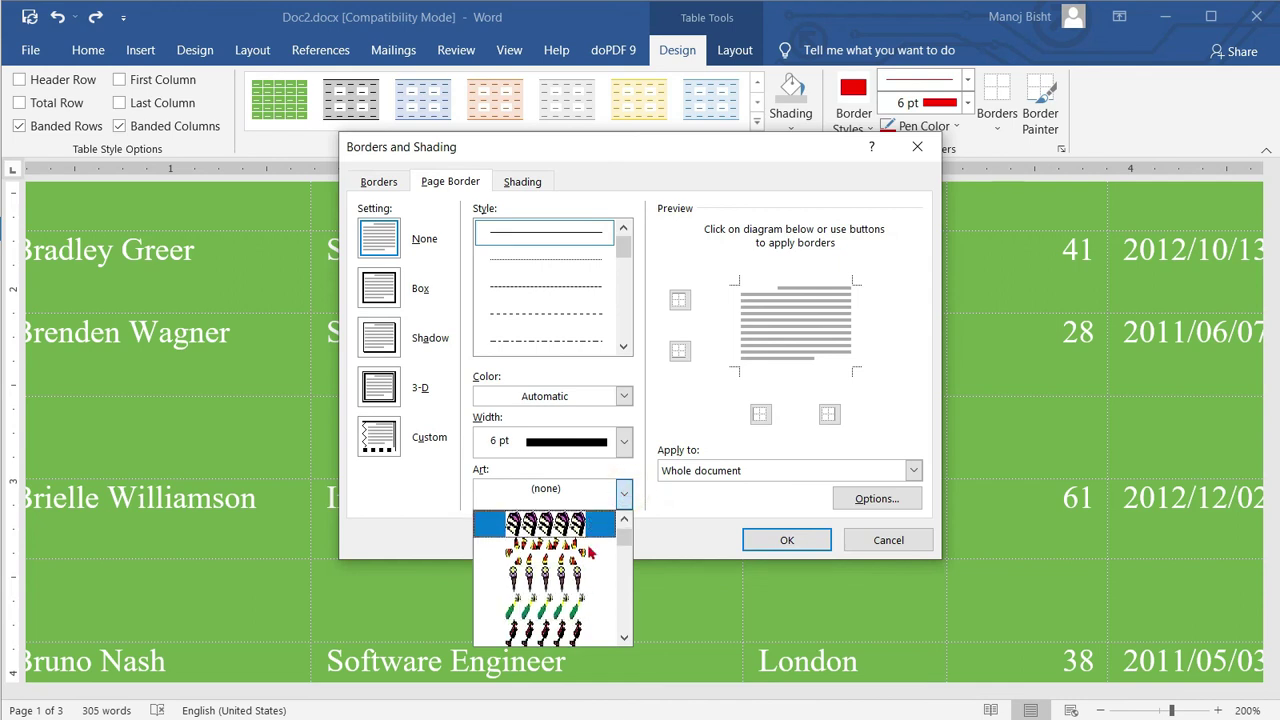
{"action": "scroll", "coordinate": [561, 614], "scroll_direction": "up", "scroll_amount": 10}
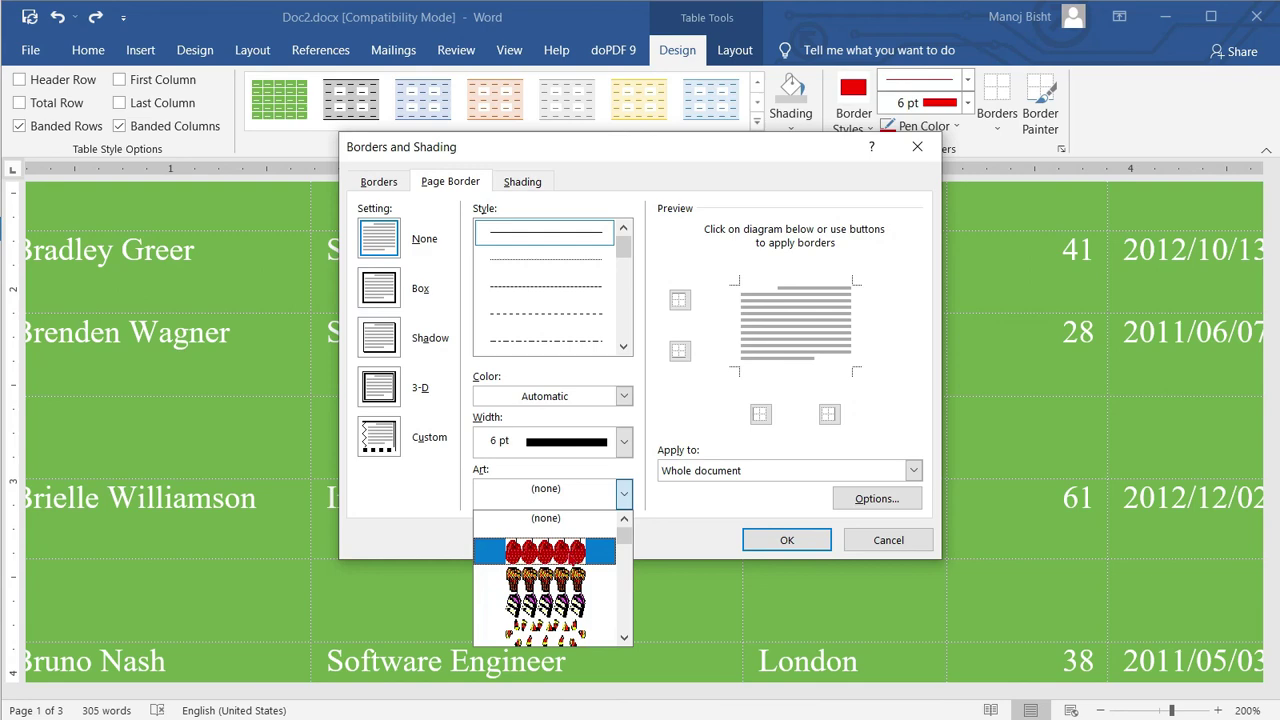
{"action": "left_click", "coordinate": [560, 550]}
{"action": "left_click", "coordinate": [789, 527]}
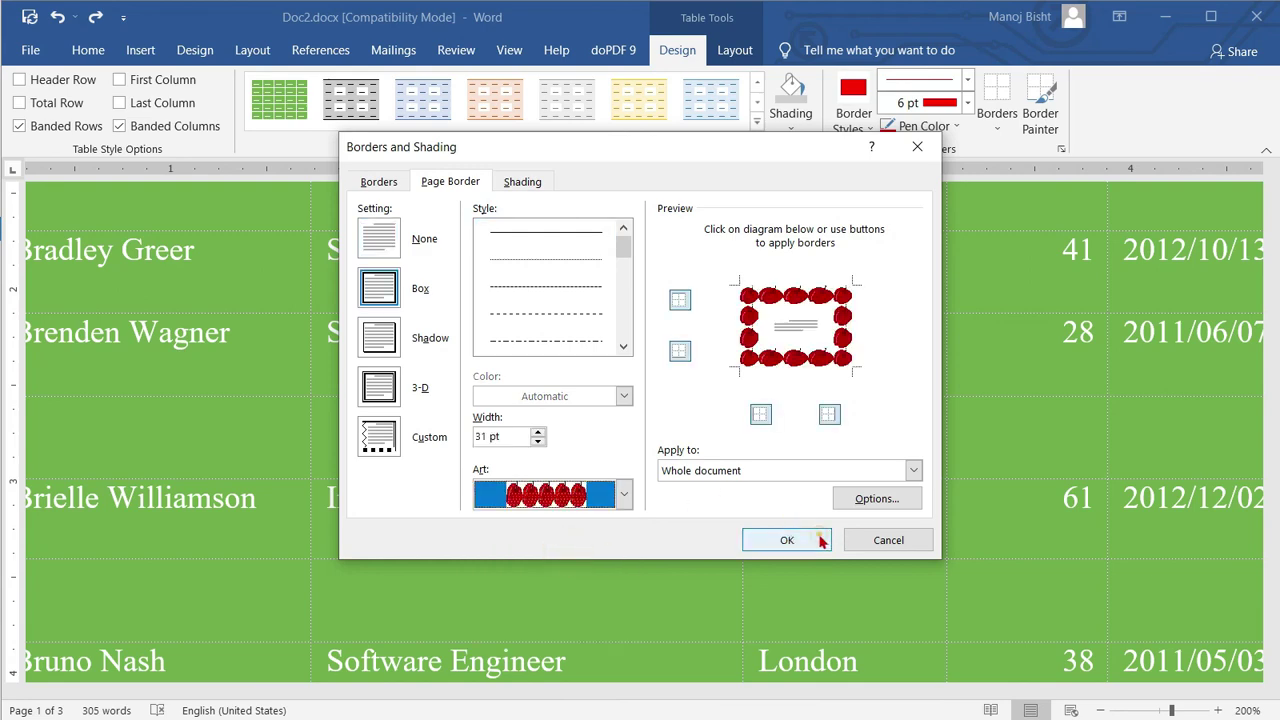
{"action": "scroll", "coordinate": [800, 523], "scroll_direction": "up", "scroll_amount": 8}
{"action": "scroll", "coordinate": [677, 520], "scroll_direction": "down", "scroll_amount": 14}
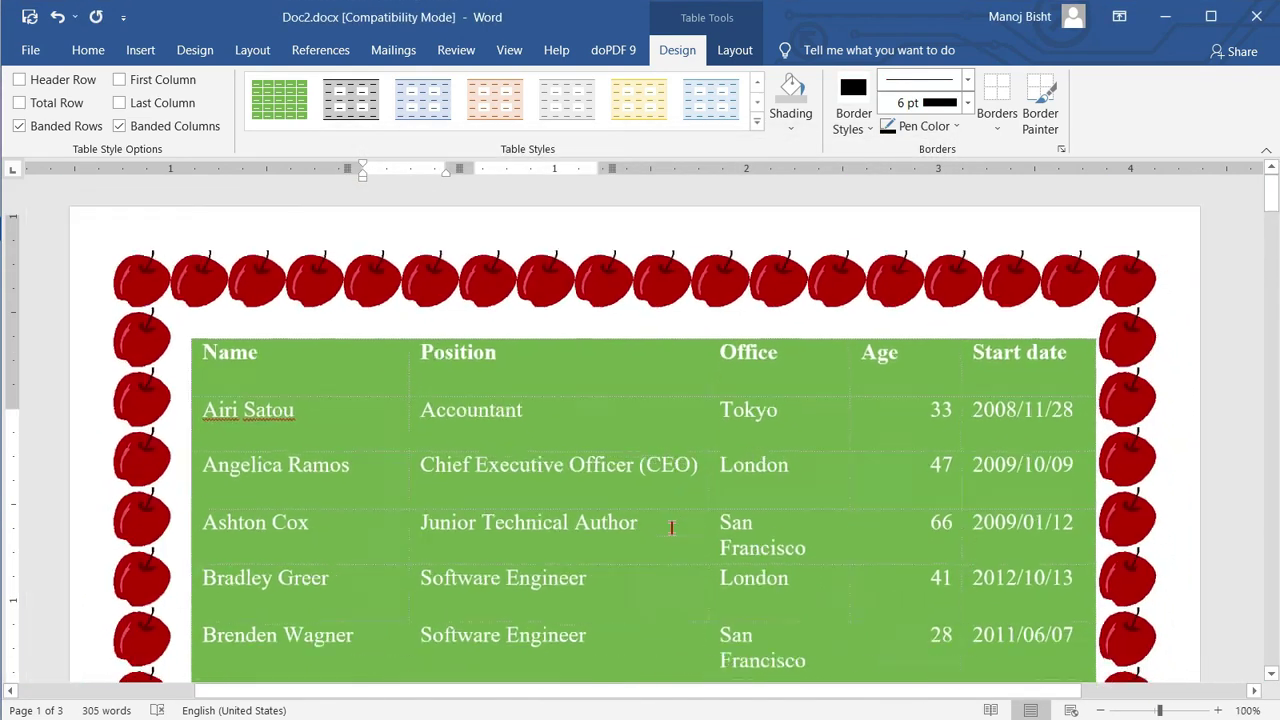
{"action": "scroll", "coordinate": [677, 515], "scroll_direction": "down", "scroll_amount": 3}
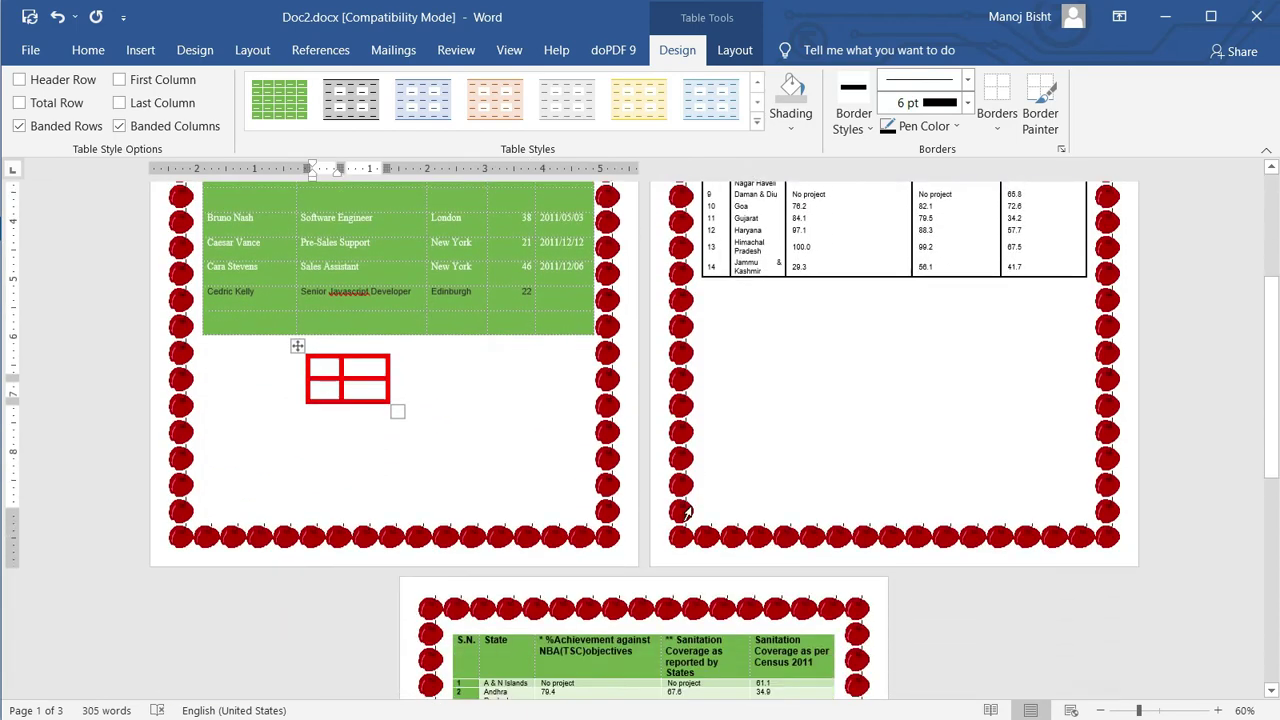
{"action": "scroll", "coordinate": [480, 524], "scroll_direction": "up", "scroll_amount": 6}
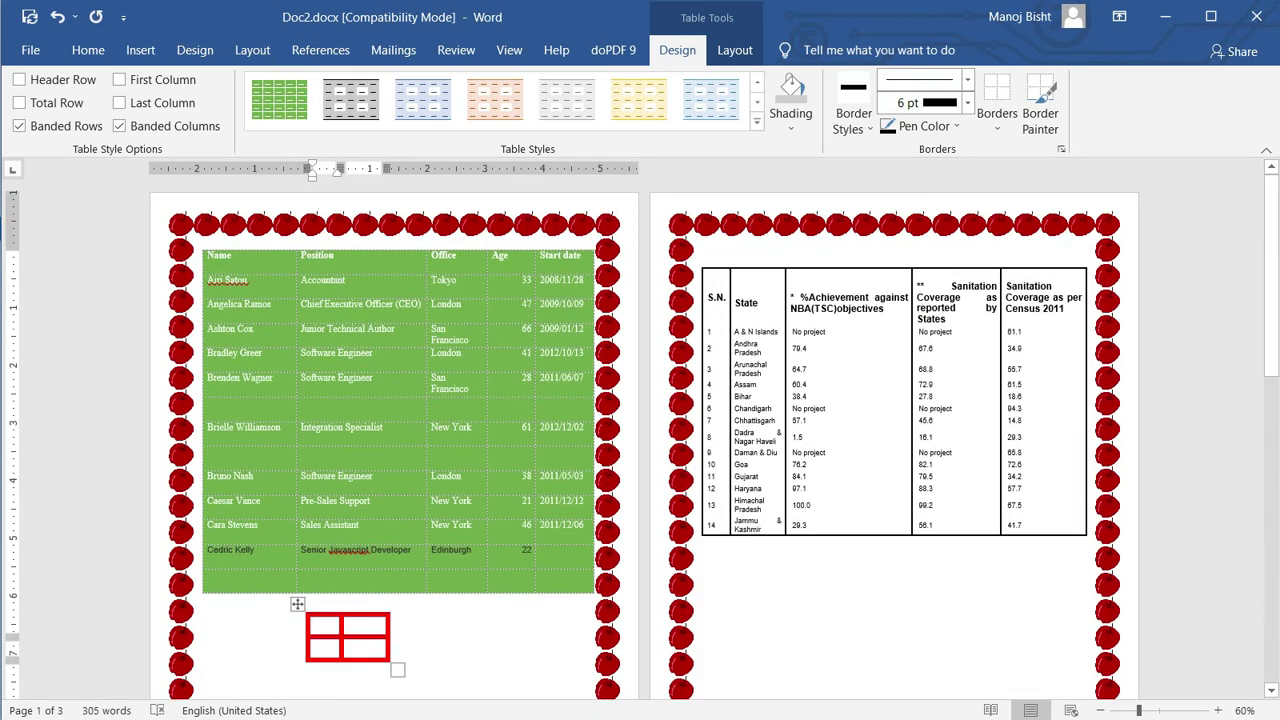
Step: Use the Border Painter to paint 6 pt black left, top and right edges around the Office and Age cells of the last four filled employee rows
{"action": "scroll", "coordinate": [497, 449], "scroll_direction": "up", "scroll_amount": 7}
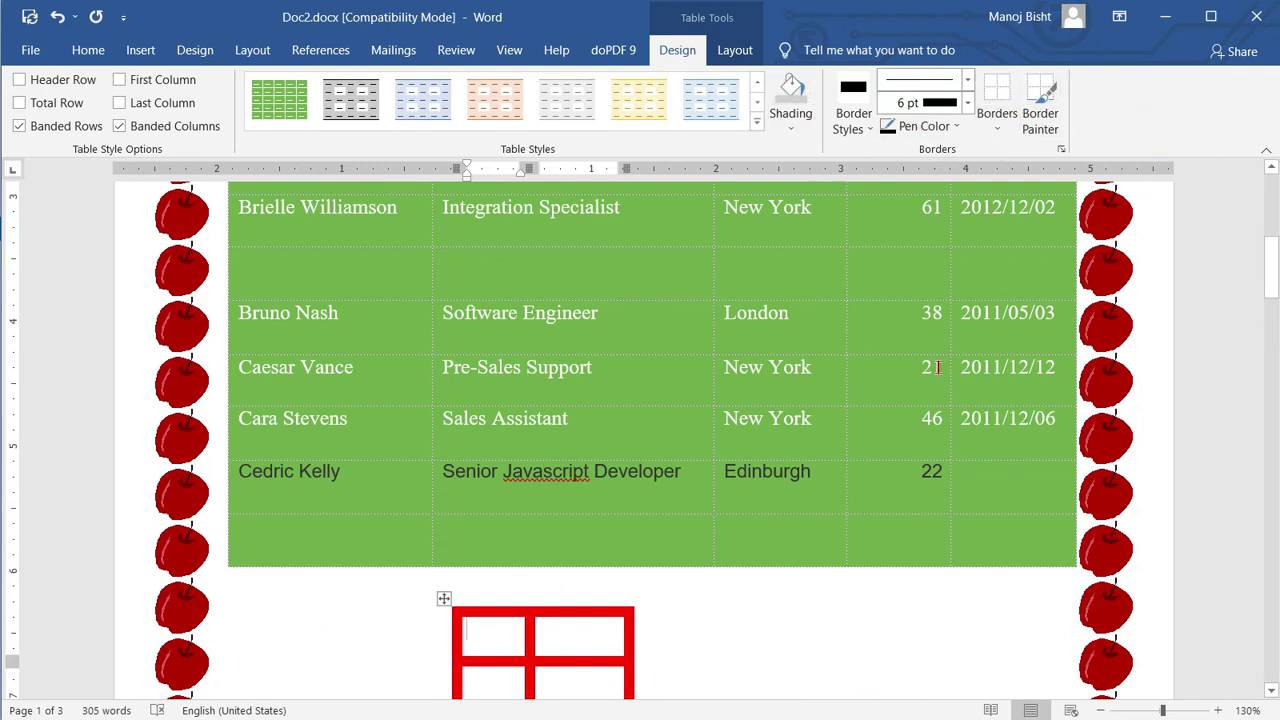
{"action": "scroll", "coordinate": [920, 368], "scroll_direction": "down", "scroll_amount": 1}
{"action": "left_click", "coordinate": [901, 371]}
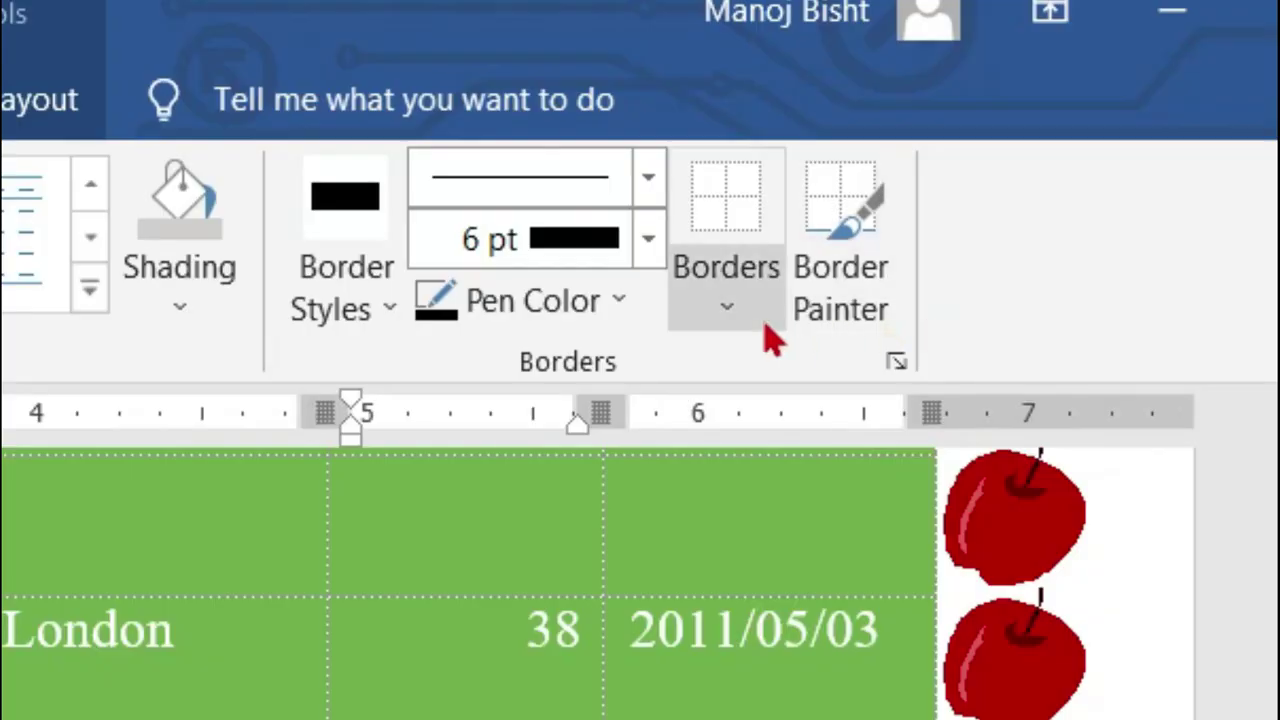
{"action": "left_click", "coordinate": [860, 328]}
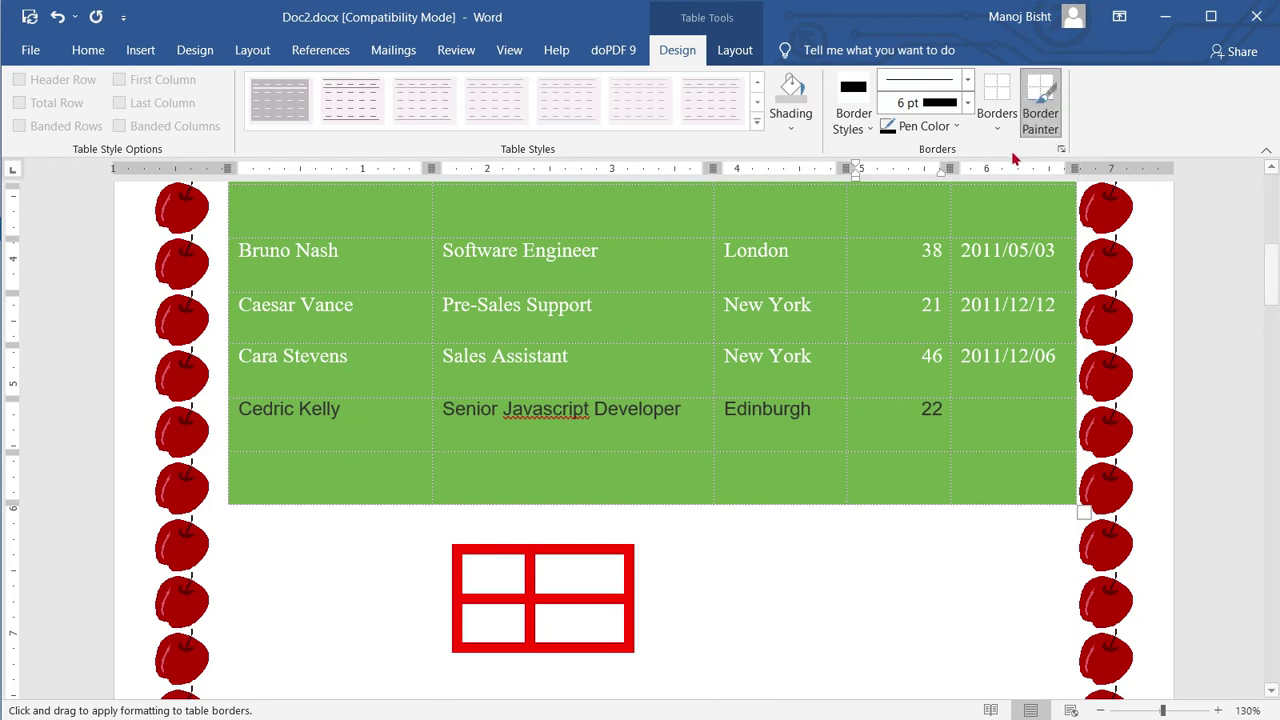
{"action": "mouse_move", "coordinate": [720, 241]}
{"action": "left_mouse_down"}
{"action": "mouse_move", "coordinate": [729, 420]}
{"action": "mouse_move", "coordinate": [731, 408]}
{"action": "left_mouse_up"}
{"action": "mouse_move", "coordinate": [731, 245]}
{"action": "left_mouse_down"}
{"action": "mouse_move", "coordinate": [786, 231]}
{"action": "mouse_move", "coordinate": [894, 274]}
{"action": "left_mouse_up"}
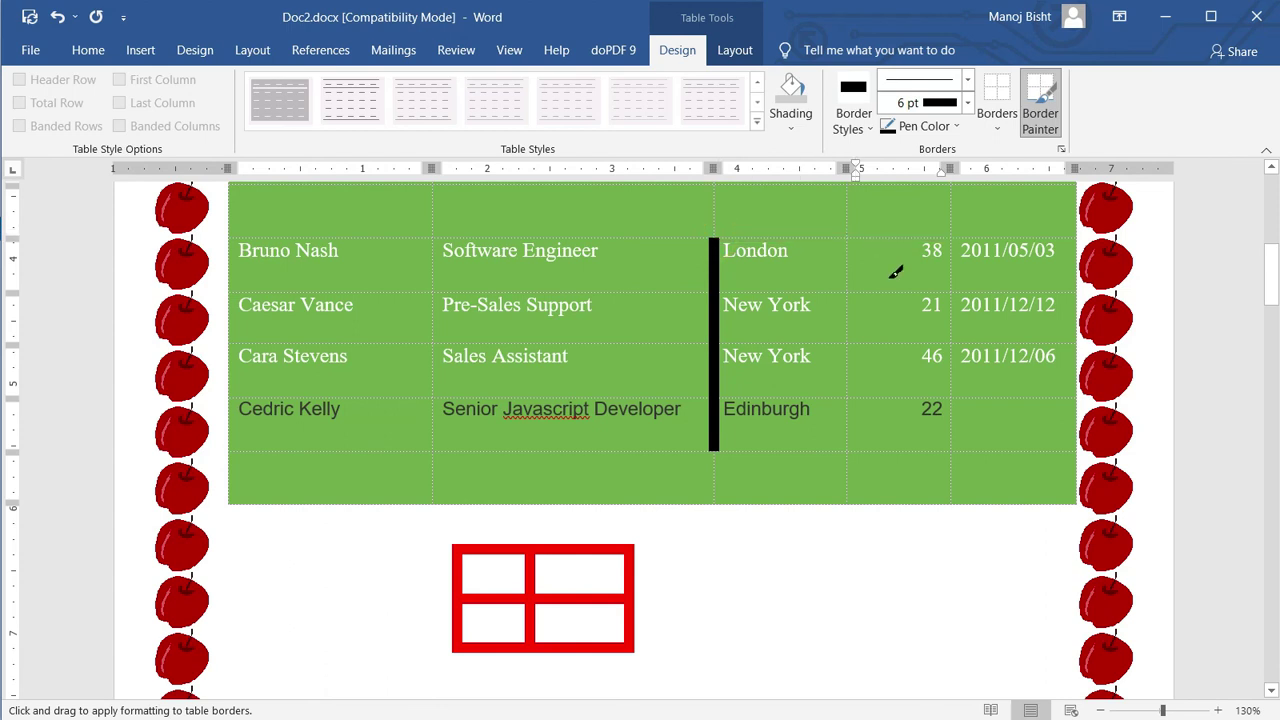
{"action": "mouse_move", "coordinate": [720, 316]}
{"action": "left_mouse_down"}
{"action": "mouse_move", "coordinate": [977, 283]}
{"action": "mouse_move", "coordinate": [951, 243]}
{"action": "mouse_move", "coordinate": [951, 423]}
{"action": "mouse_move", "coordinate": [951, 337]}
{"action": "left_mouse_up"}
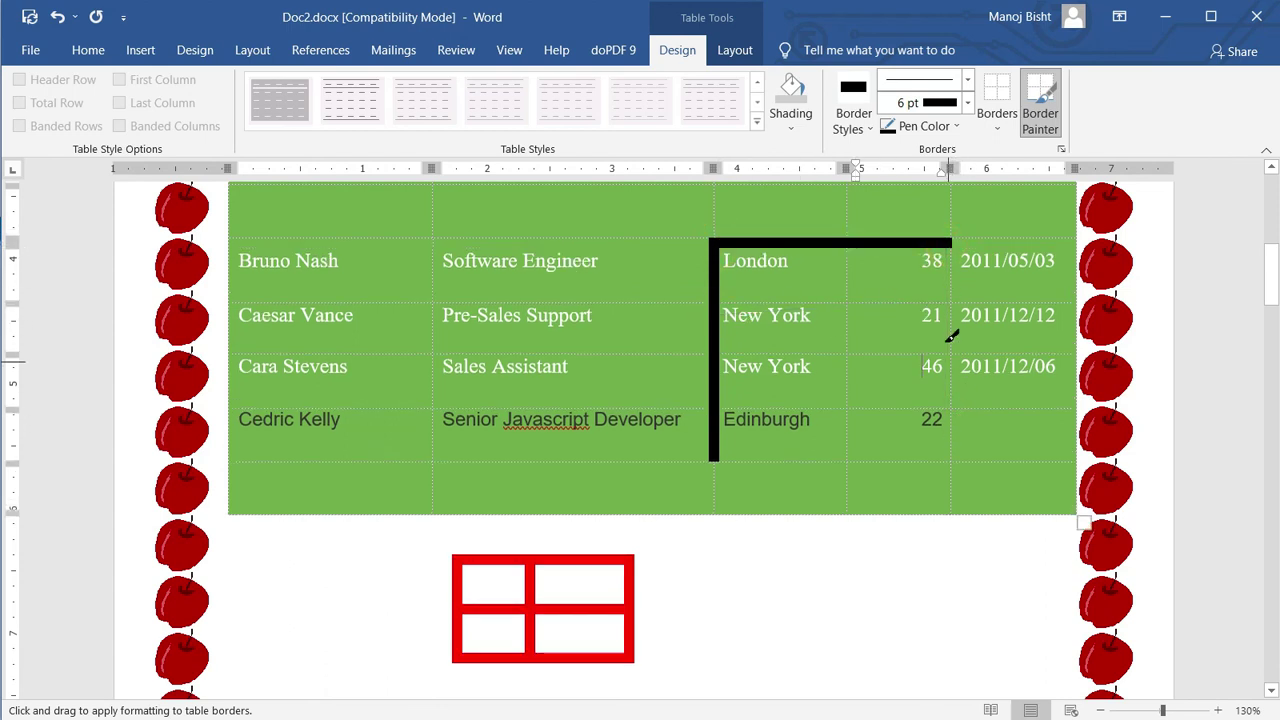
{"action": "left_click_drag", "start_coordinate": [955, 243], "coordinate": [958, 440]}
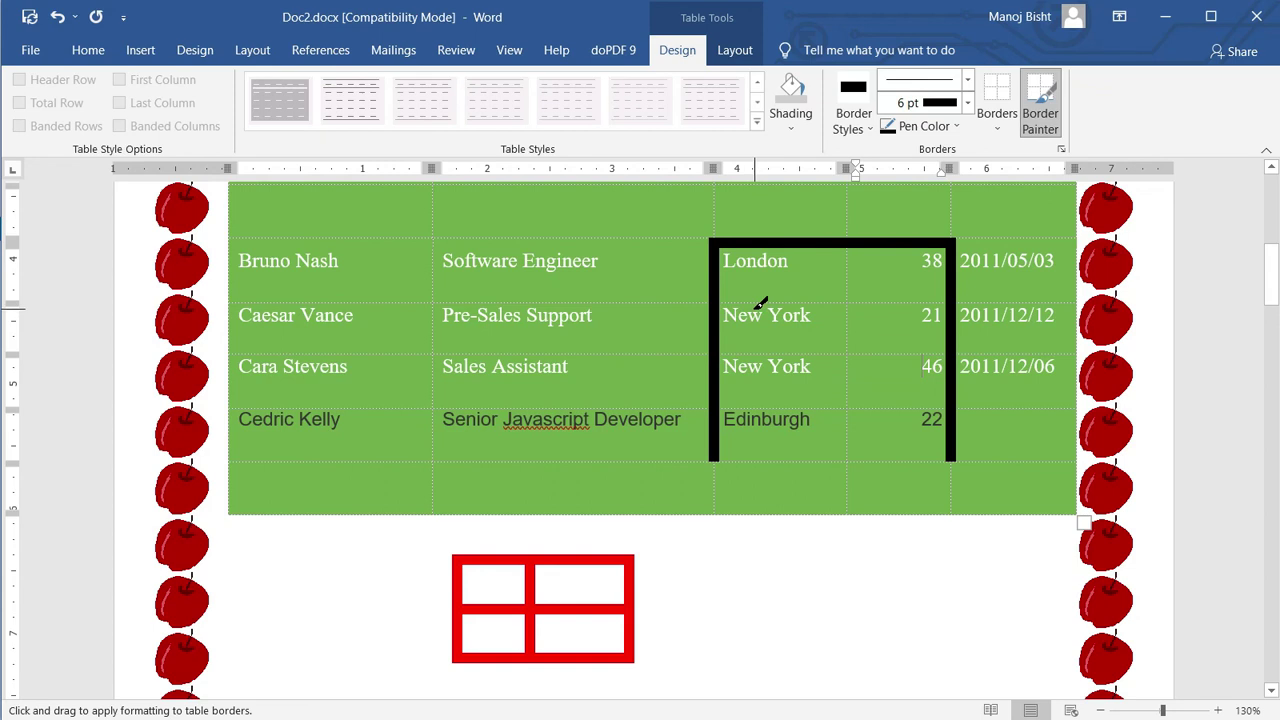
Step: Paint 6 pt black horizontal borders between the last four filled employee rows across the Office and Age columns
{"action": "left_click_drag", "start_coordinate": [717, 297], "coordinate": [935, 292]}
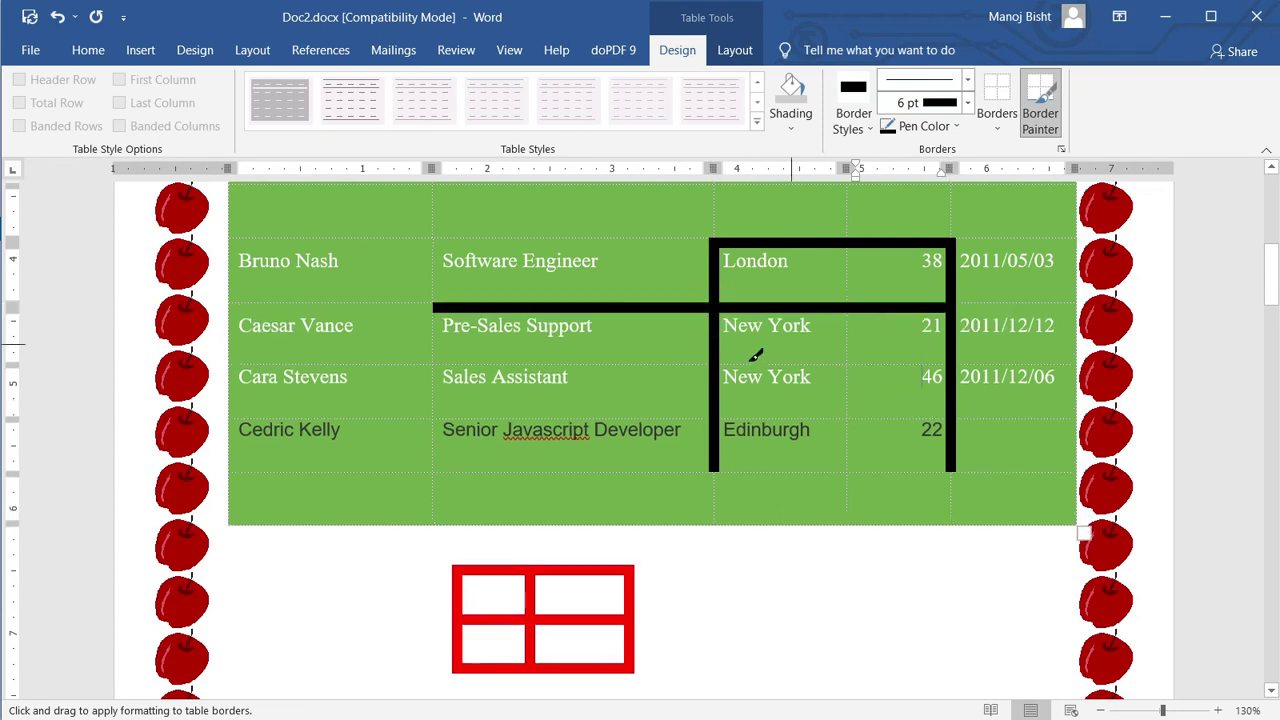
{"action": "left_click", "coordinate": [788, 371]}
{"action": "left_click_drag", "start_coordinate": [726, 356], "coordinate": [1010, 365]}
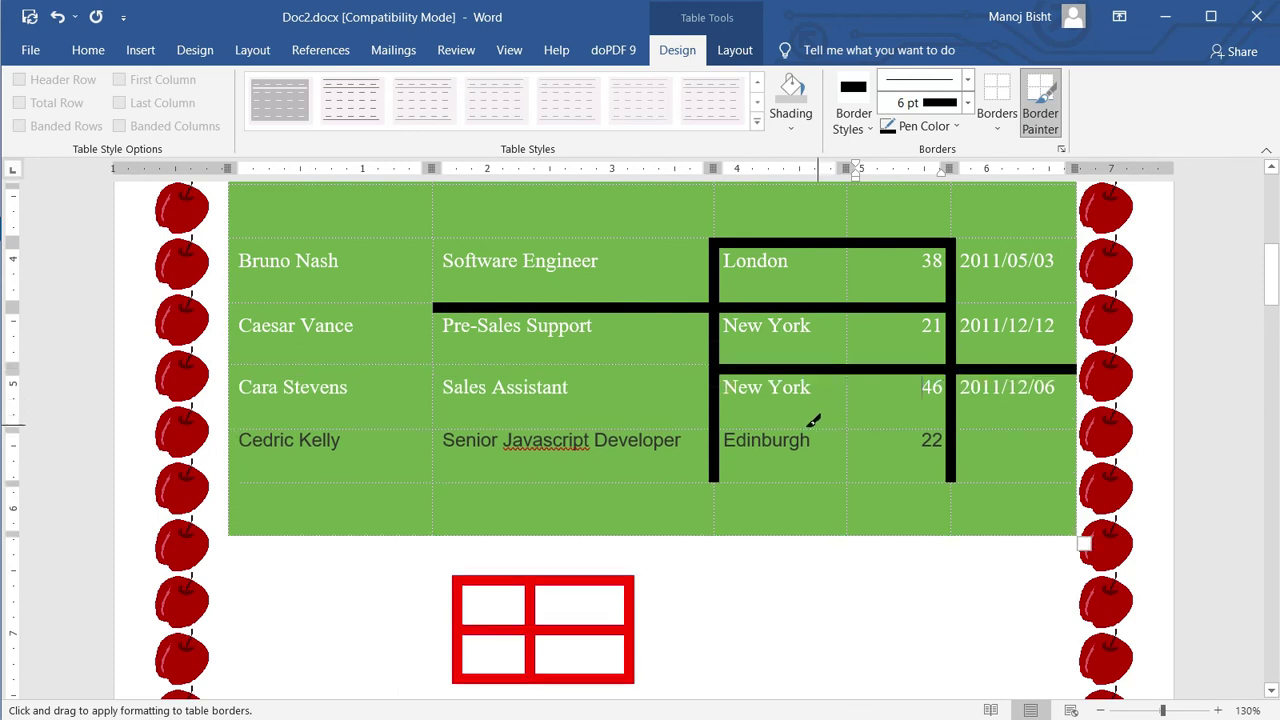
{"action": "left_click_drag", "start_coordinate": [717, 420], "coordinate": [956, 414]}
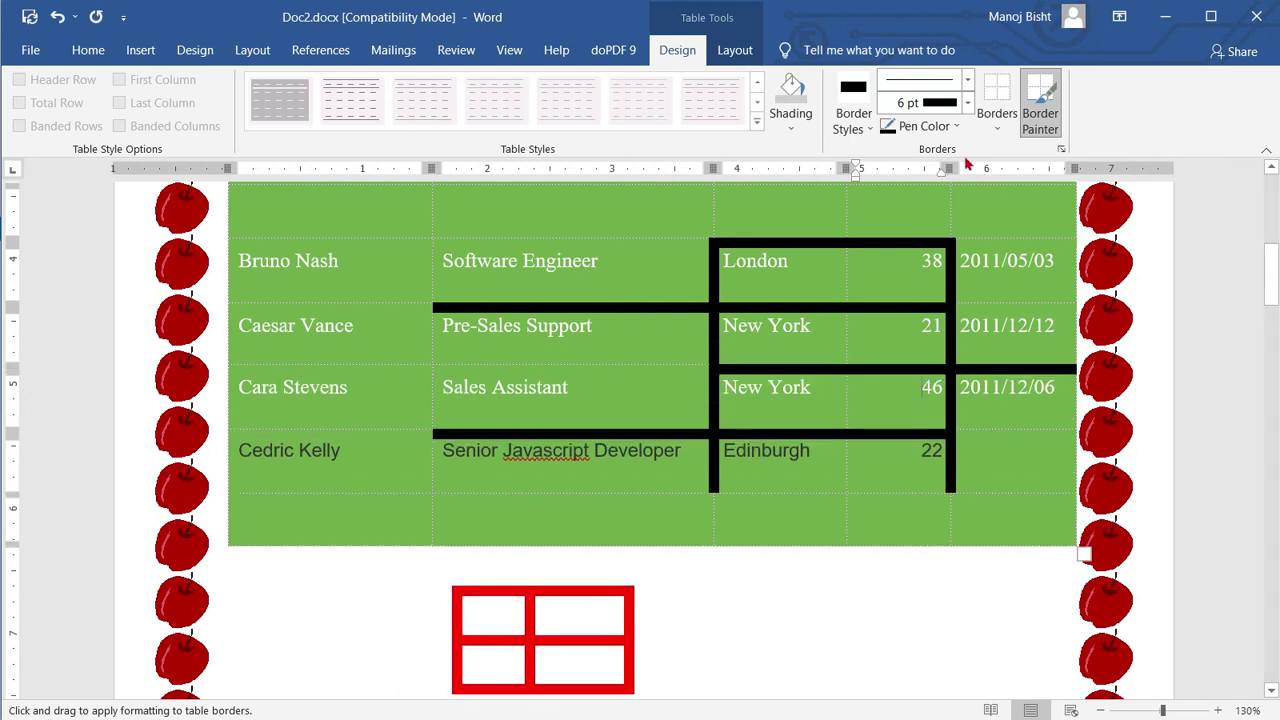
{"action": "left_click", "coordinate": [953, 127]}
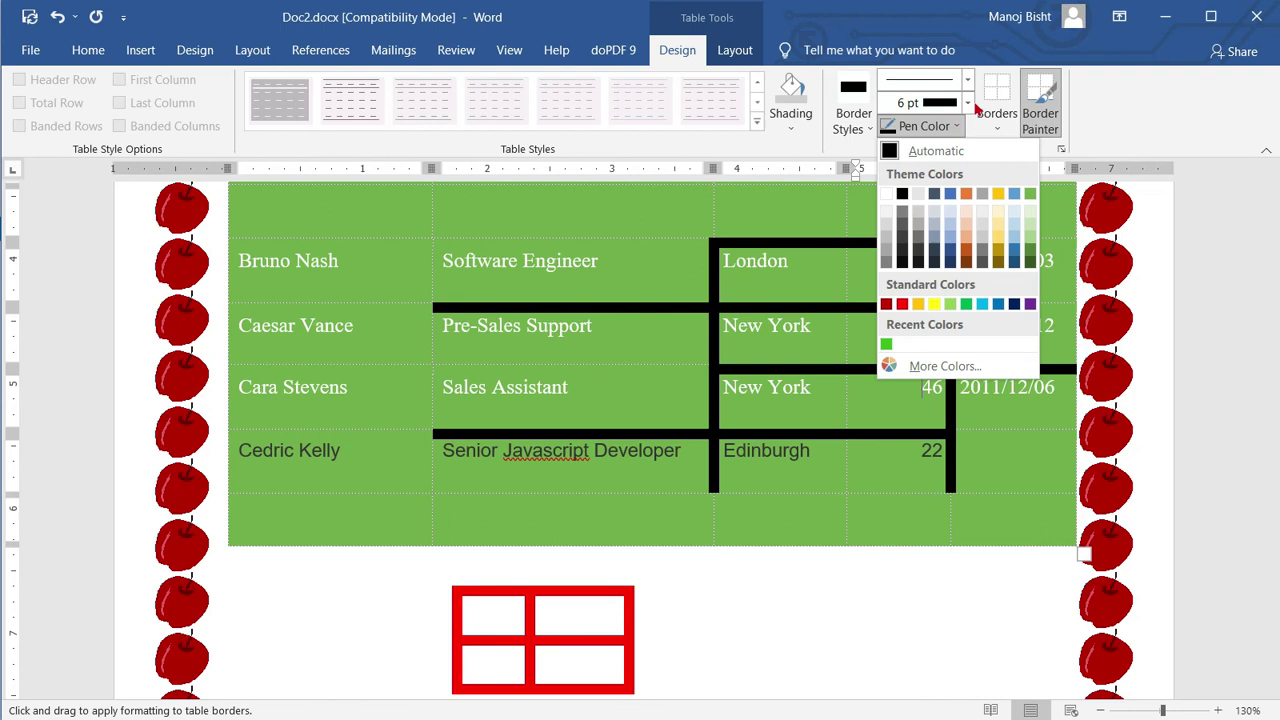
{"action": "left_click", "coordinate": [913, 424]}
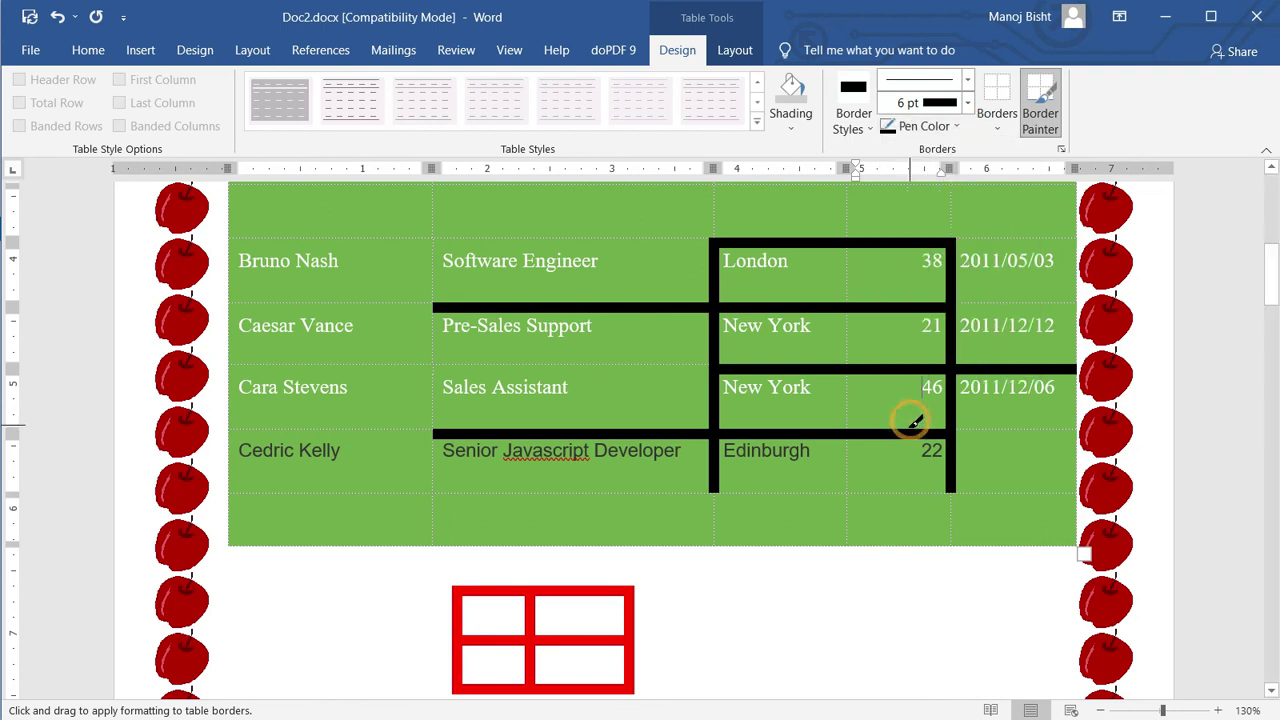
Step: Paint a 6 pt black horizontal border below the Integration Specialist row, from the Position column through the Age column
{"action": "scroll", "coordinate": [912, 416], "scroll_direction": "up", "scroll_amount": 3}
{"action": "scroll", "coordinate": [880, 374], "scroll_direction": "up", "scroll_amount": 5}
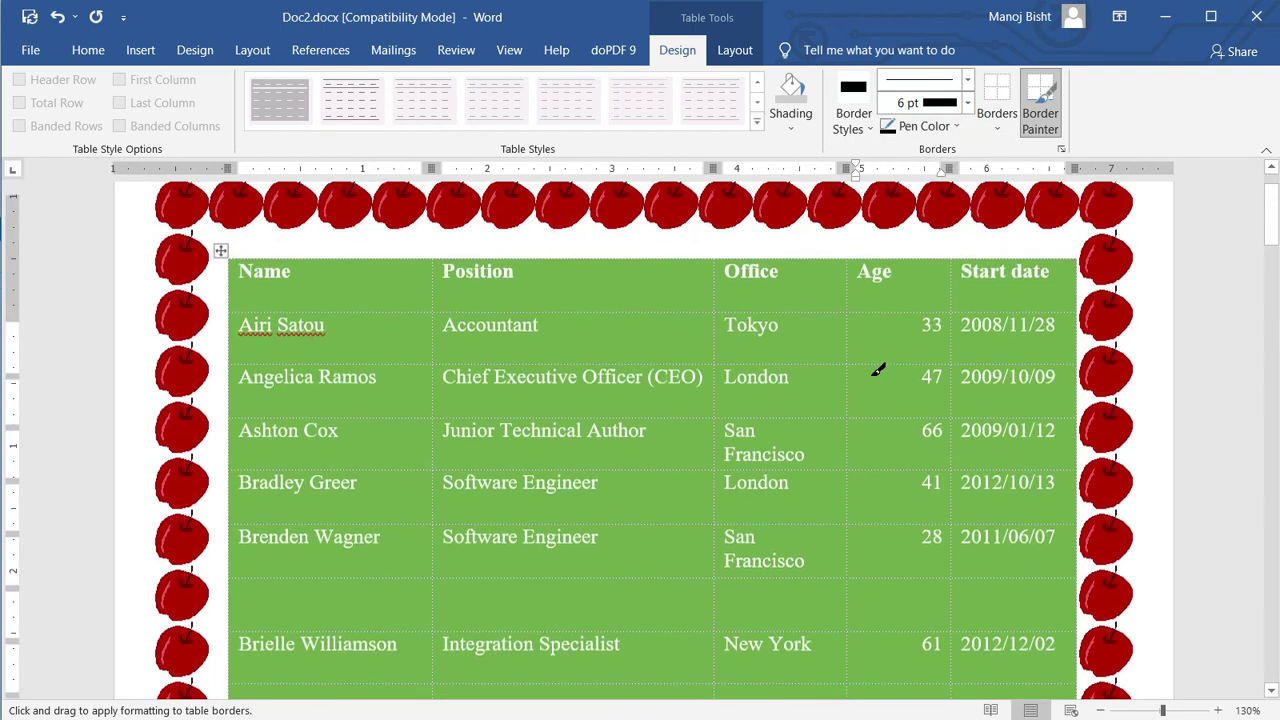
{"action": "scroll", "coordinate": [795, 432], "scroll_direction": "down", "scroll_amount": 3}
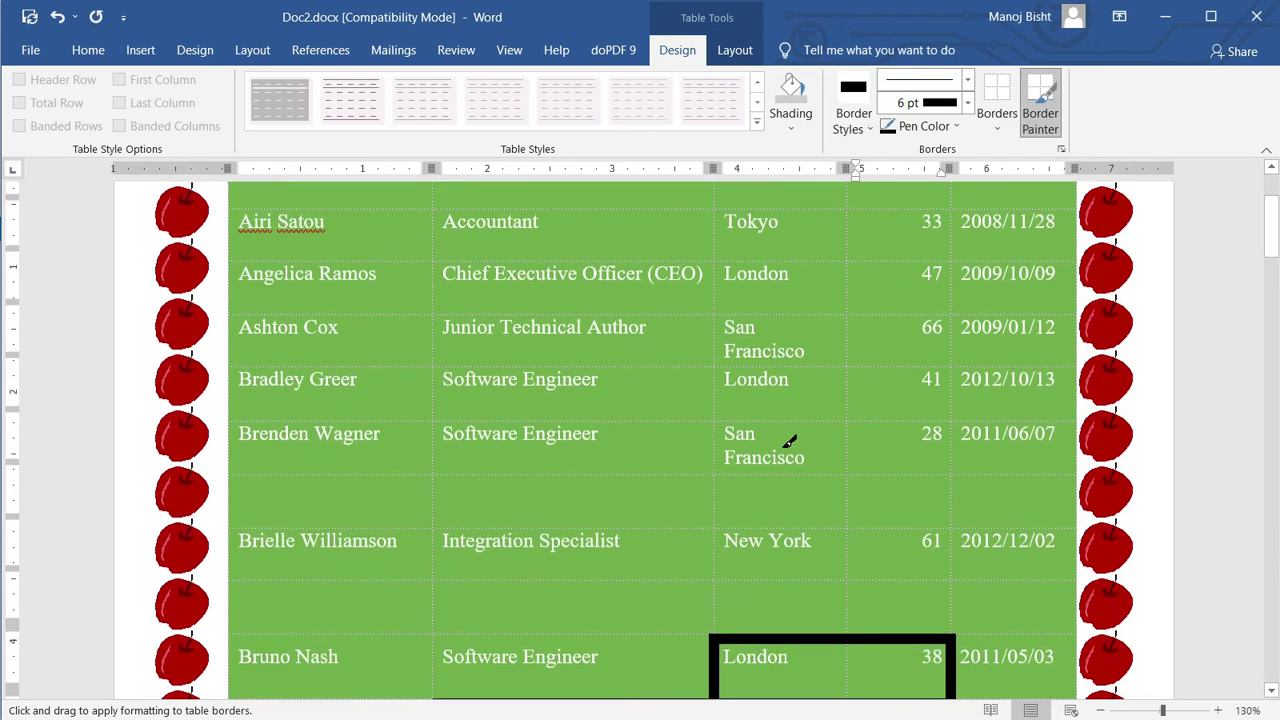
{"action": "scroll", "coordinate": [818, 421], "scroll_direction": "down", "scroll_amount": 3}
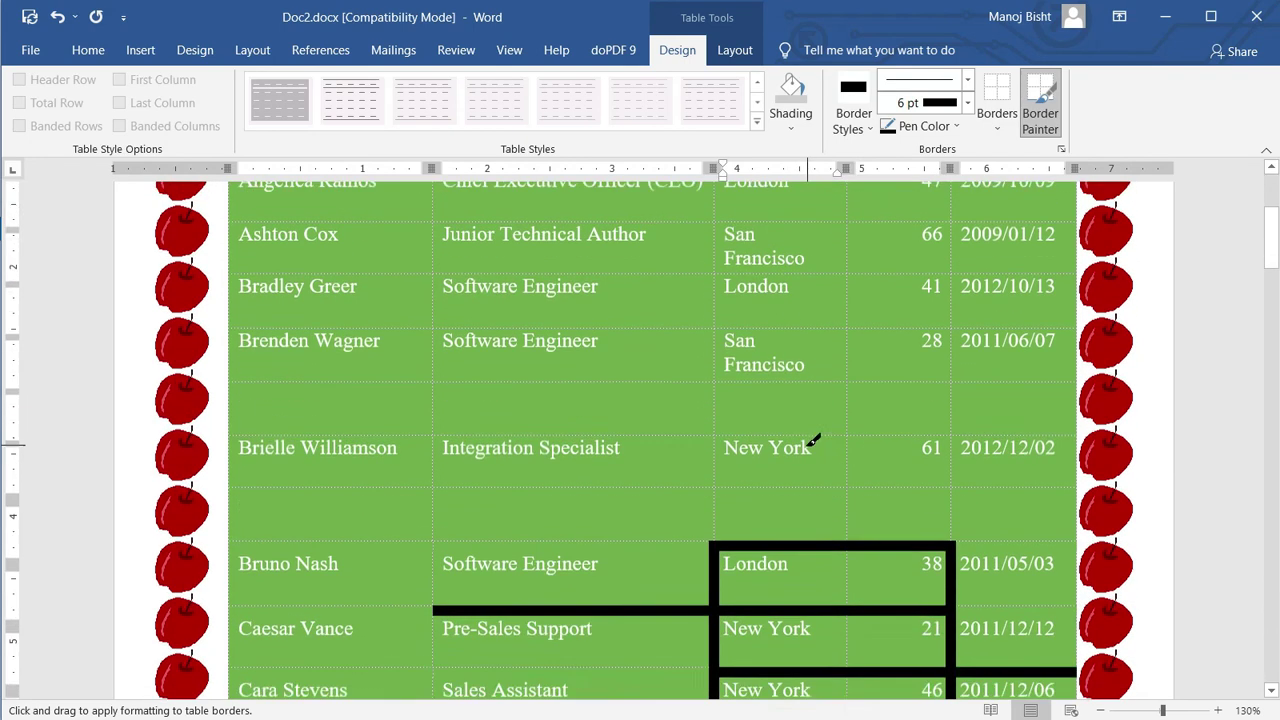
{"action": "mouse_move", "coordinate": [716, 378]}
{"action": "left_mouse_down"}
{"action": "mouse_move", "coordinate": [903, 374]}
{"action": "mouse_move", "coordinate": [950, 386]}
{"action": "left_mouse_up"}
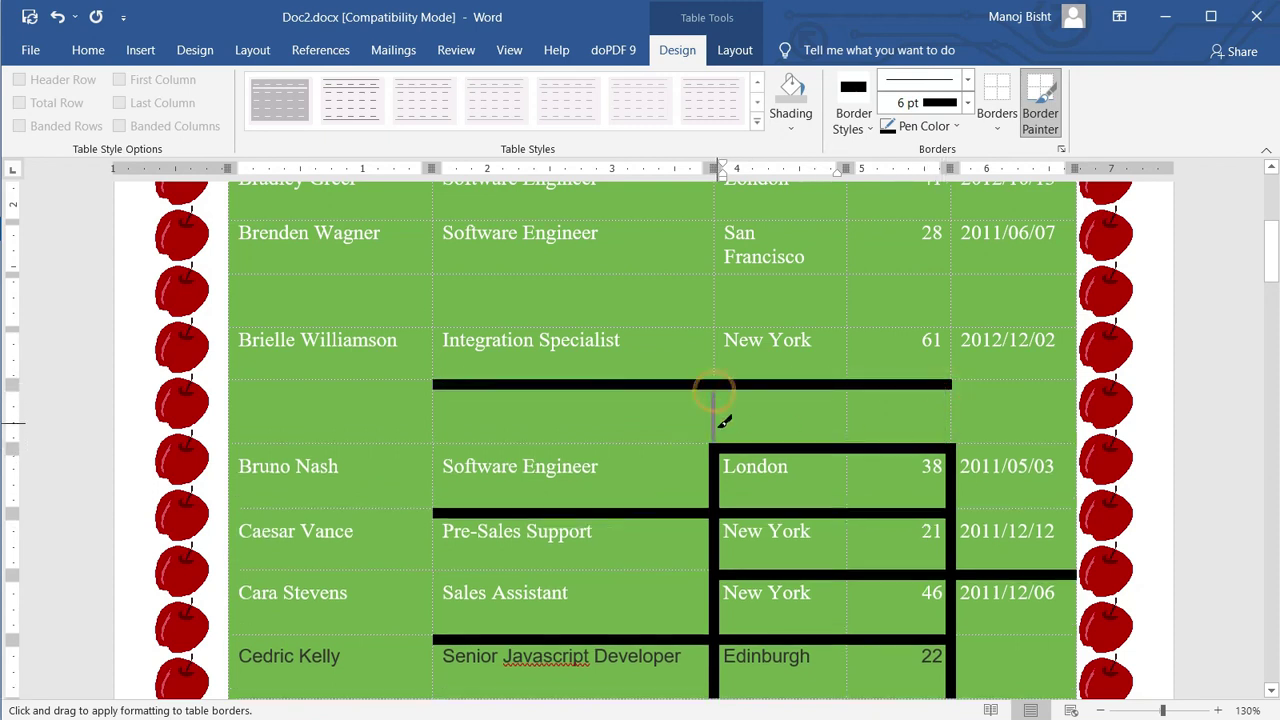